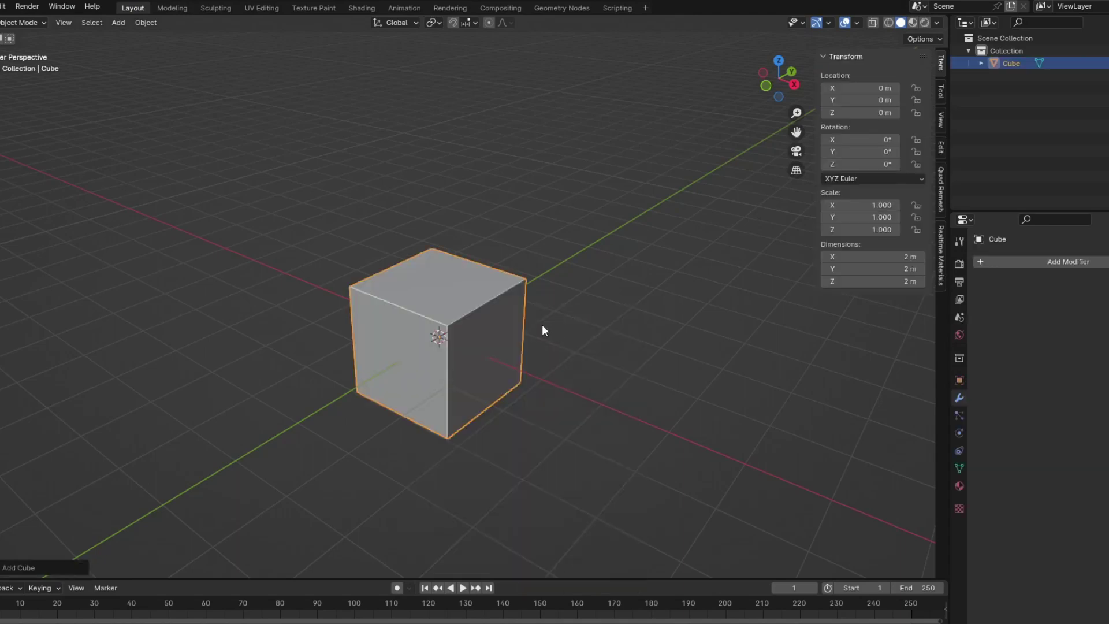
Step: Raise the cube 1 m along Z and scale it up into the house block
key("KP_1")
key("g")
key("z")
key("1")
key("Return")
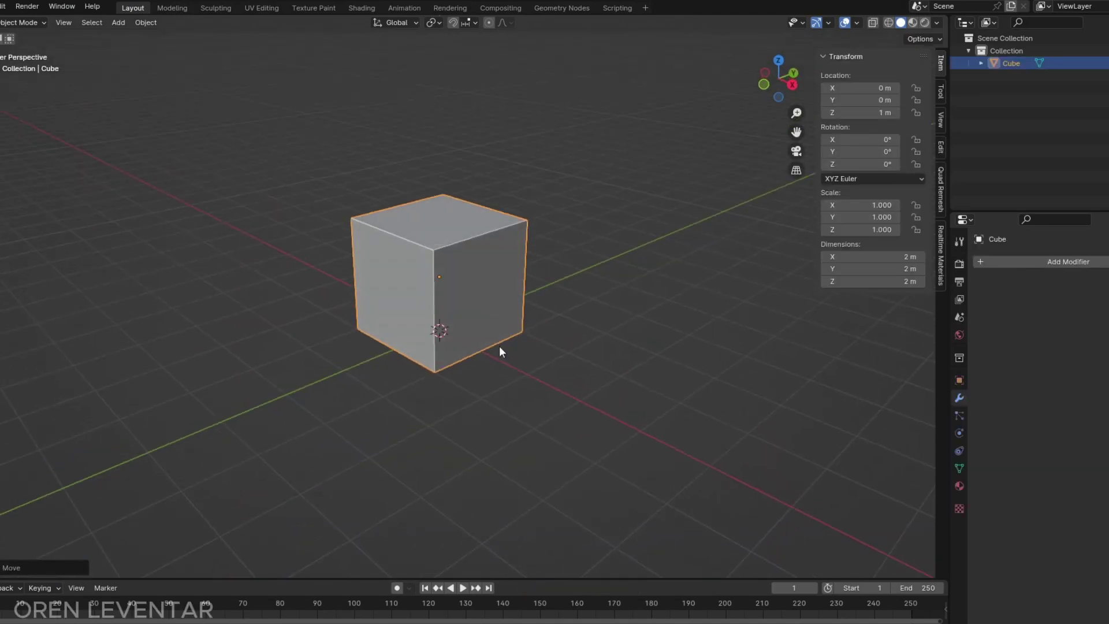
key("Tab")
key("s")
key("KP_1")
key("Tab")
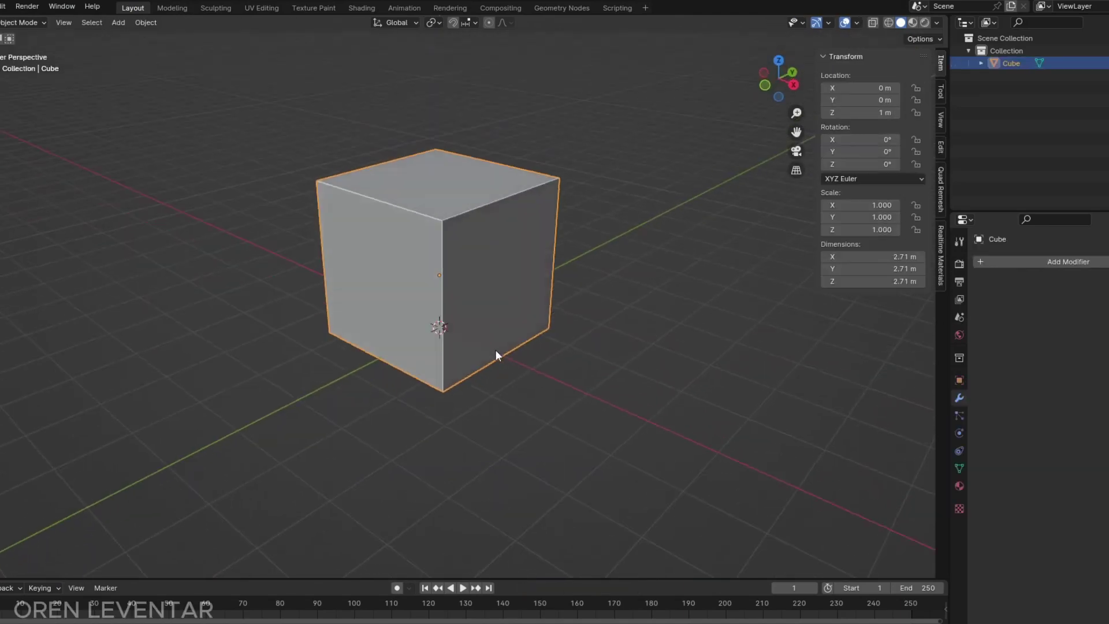
Step: Add a middle loop cut and raise it 1 m to form the roof ridge
key("Tab")
key("ctrl+r")
left_click(405, 218)
key("1")
key("Return")
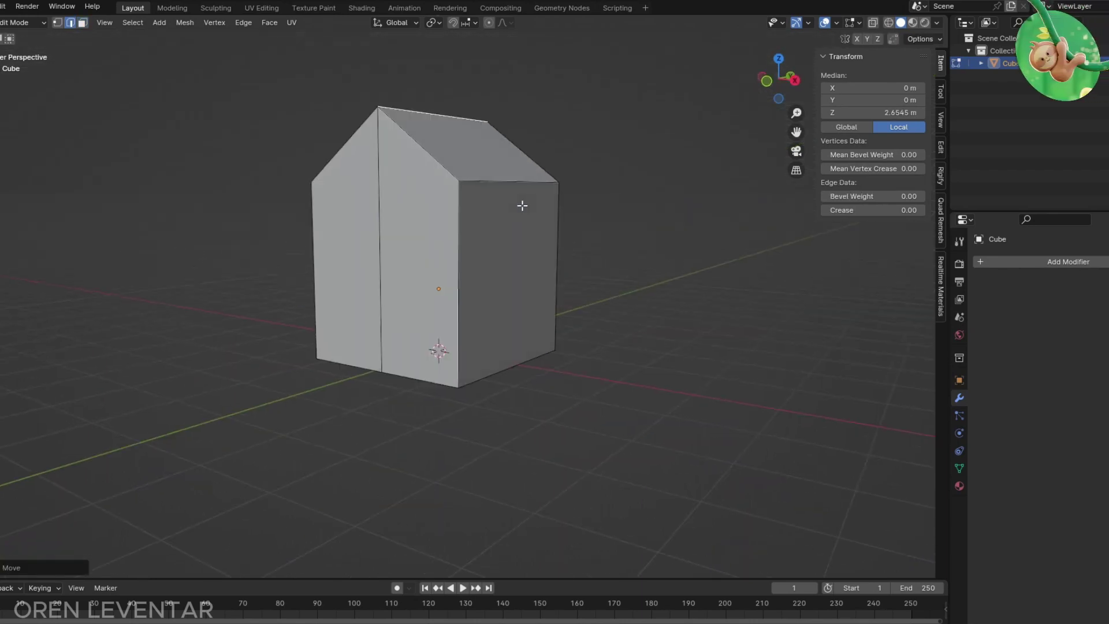
Step: Dissolve the selected vertical side edges of the house mesh
left_click(435, 295, "ctrl+alt")
middle_click_drag(436, 295, 354, 287)
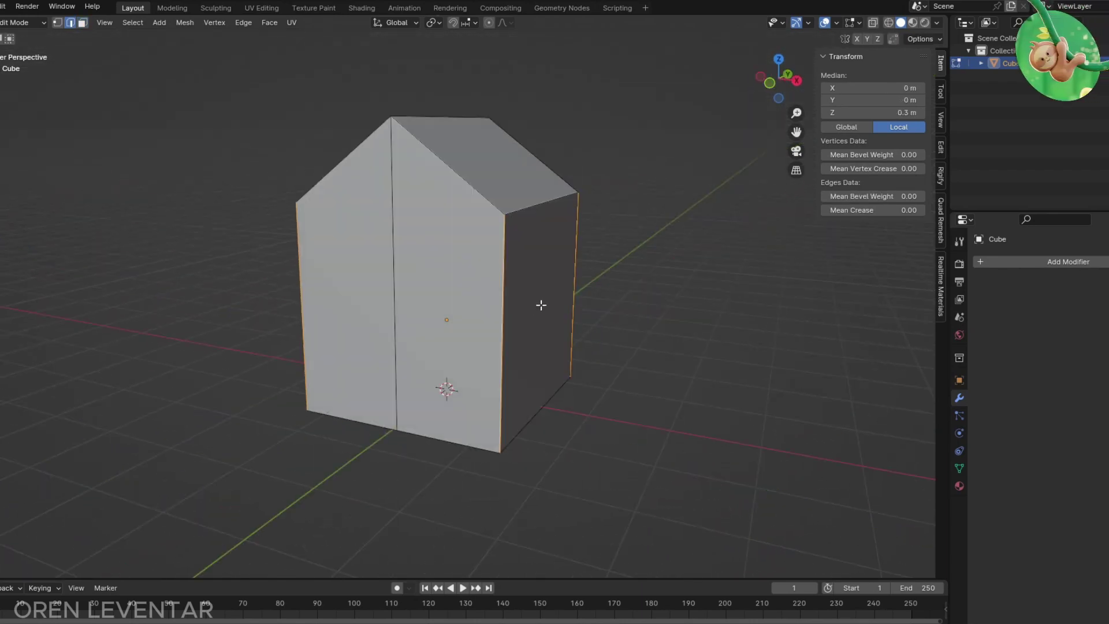
key("x")
left_click(600, 342)
key("Tab")
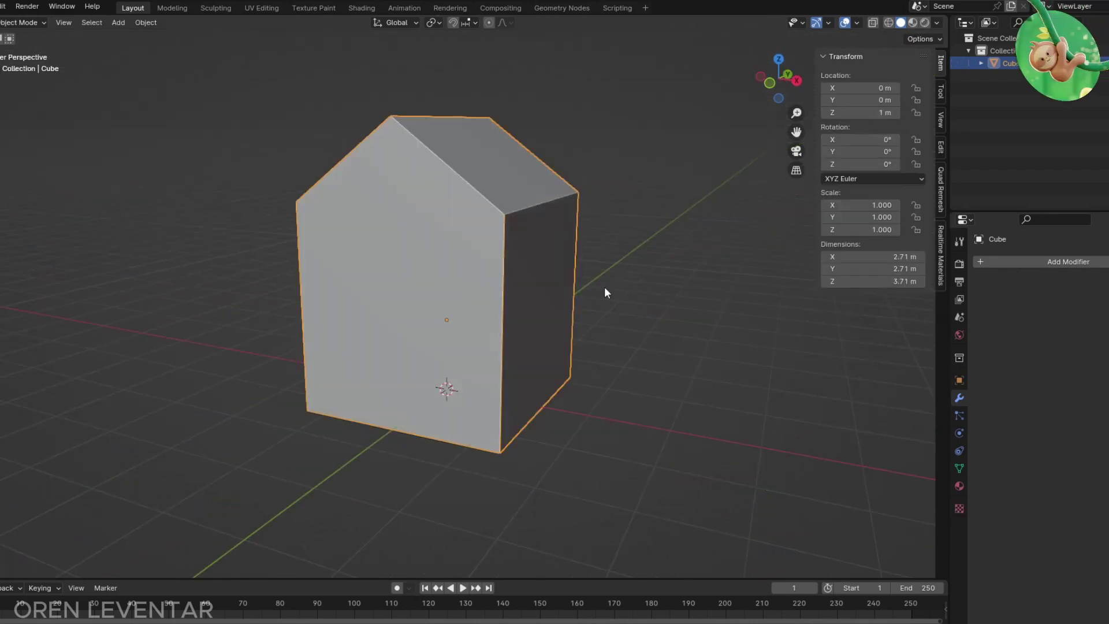
Step: Dissolve the leftover side edges on the other side of the house
key("Tab")
mouse_move(524, 315)
middle_mouse_down()
mouse_move(466, 326)
mouse_move(414, 289)
middle_mouse_up()
key("x")
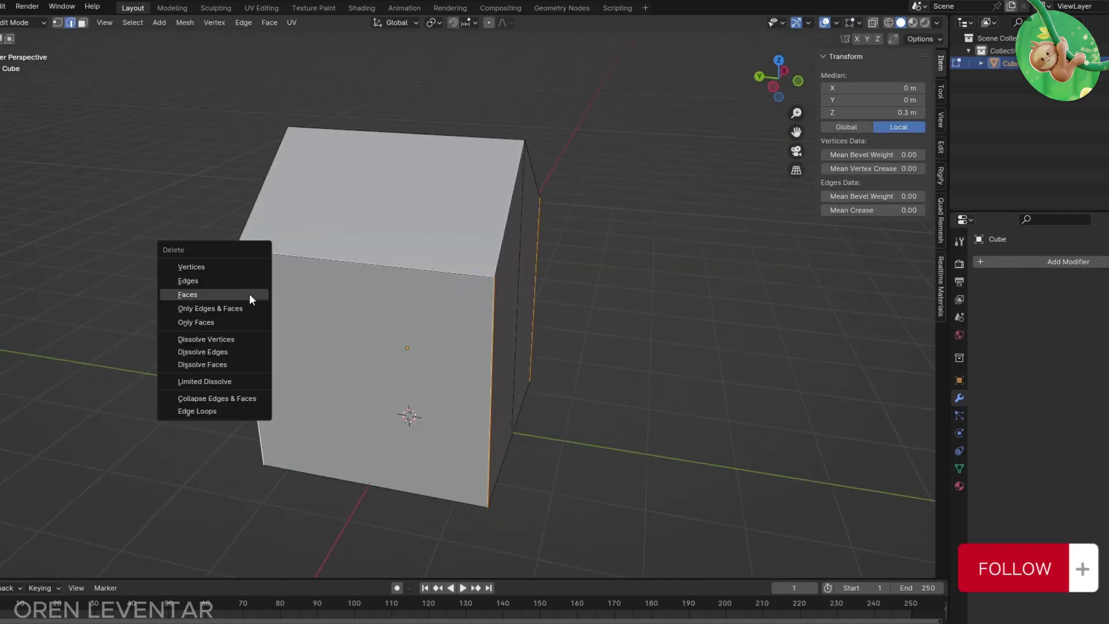
left_click(249, 352)
key("Tab")
middle_click_drag(360, 328, 287, 322)
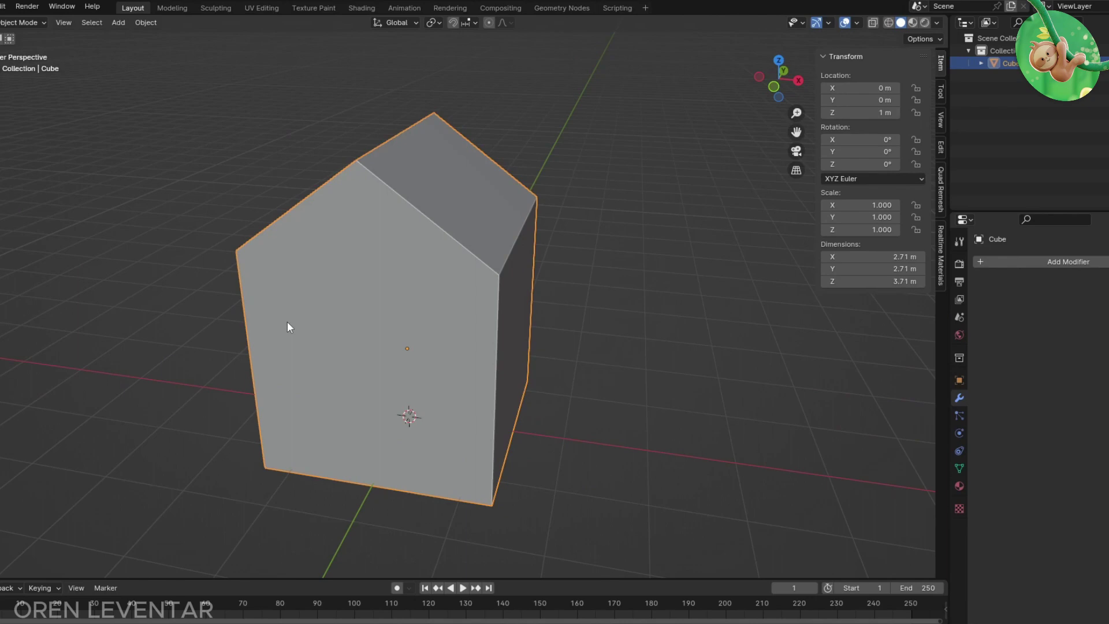
mouse_move(286, 321)
middle_mouse_down()
mouse_move(525, 324)
mouse_move(450, 366)
mouse_move(462, 387)
middle_mouse_up()
Step: Add a small cube at the house's front corner and apply its scale
key("shift+a")
left_click(508, 132)
key("KP_1")
key("s")
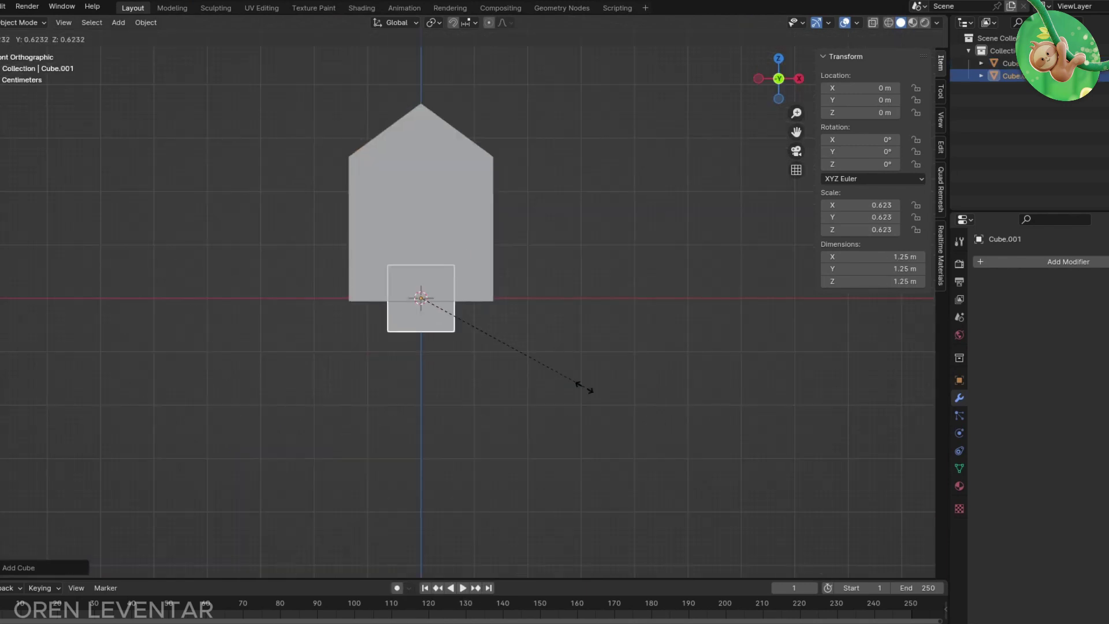
middle_click_drag(538, 313, 470, 354)
key("g")
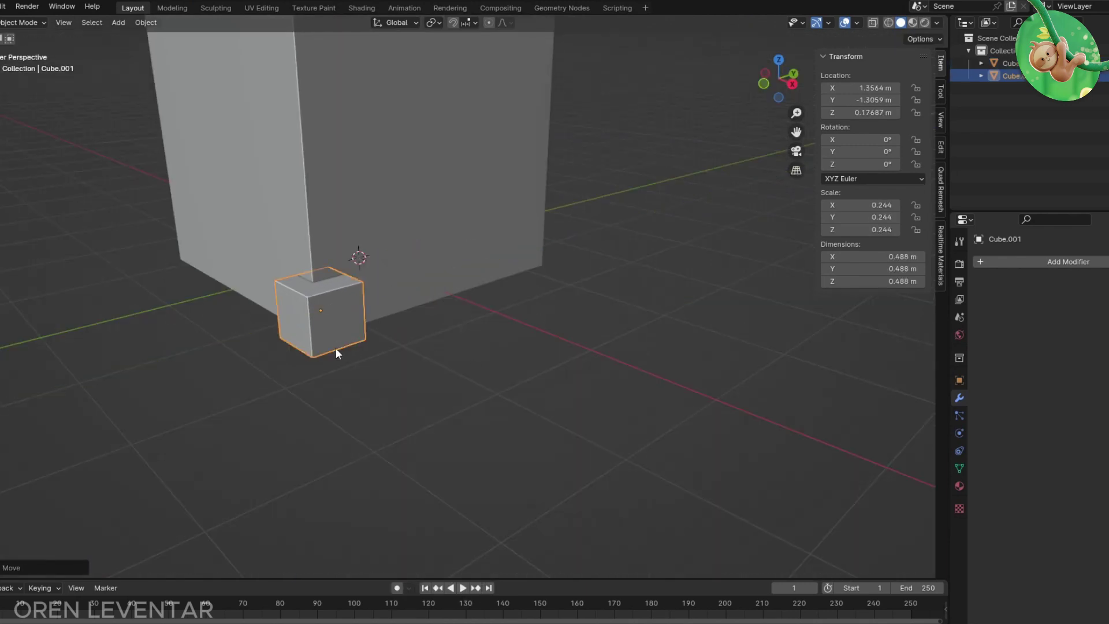
left_click(337, 349)
key("KP_1")
key("s")
left_click(416, 314)
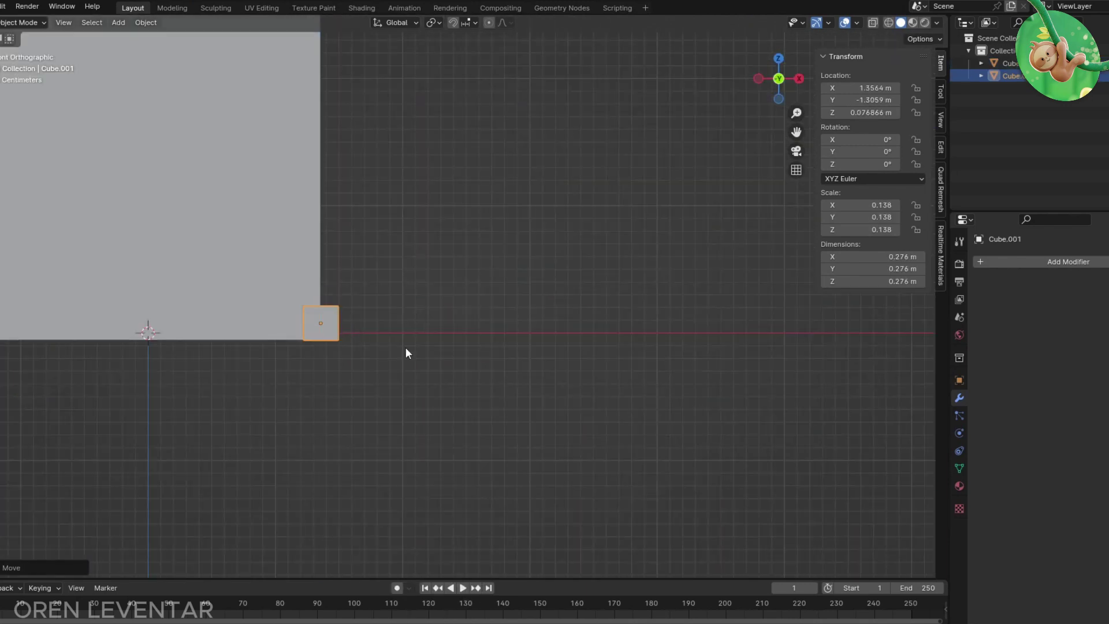
key("ctrl+a")
left_click(336, 341)
Step: Move the small cube's top face up to stretch it into a tall corner pillar
middle_click_drag(336, 342, 317, 313)
key("Tab")
key("3")
key("KP_1")
key("g")
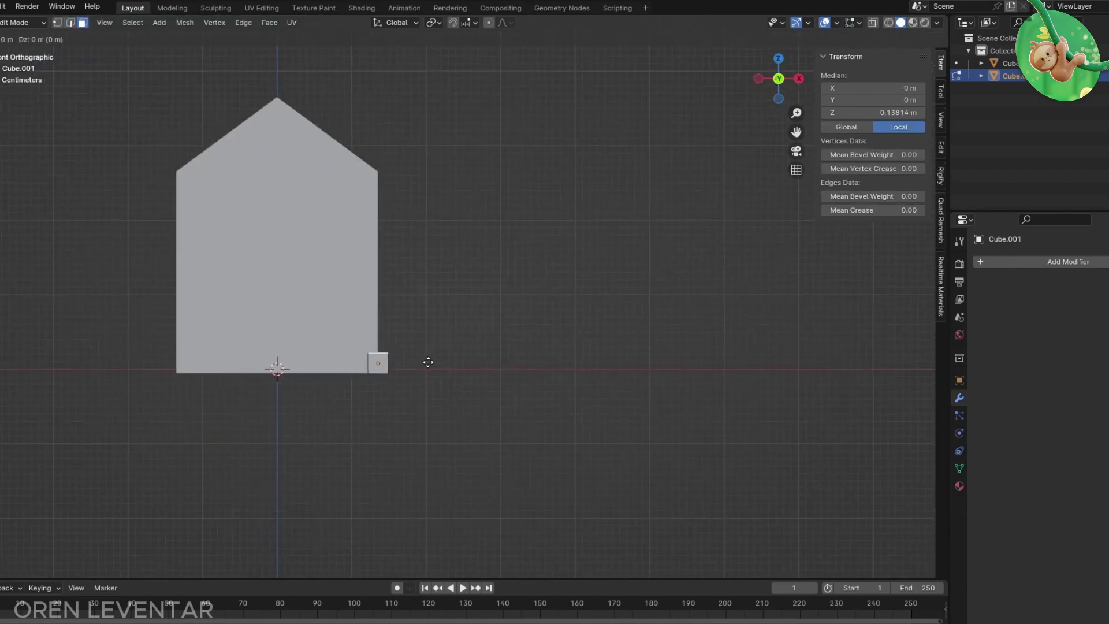
left_click(423, 183)
middle_click_drag(423, 183, 375, 231)
key("Tab")
Step: Round the pillar with a 0.053 m Bevel modifier and thin it slightly
left_click(1053, 261)
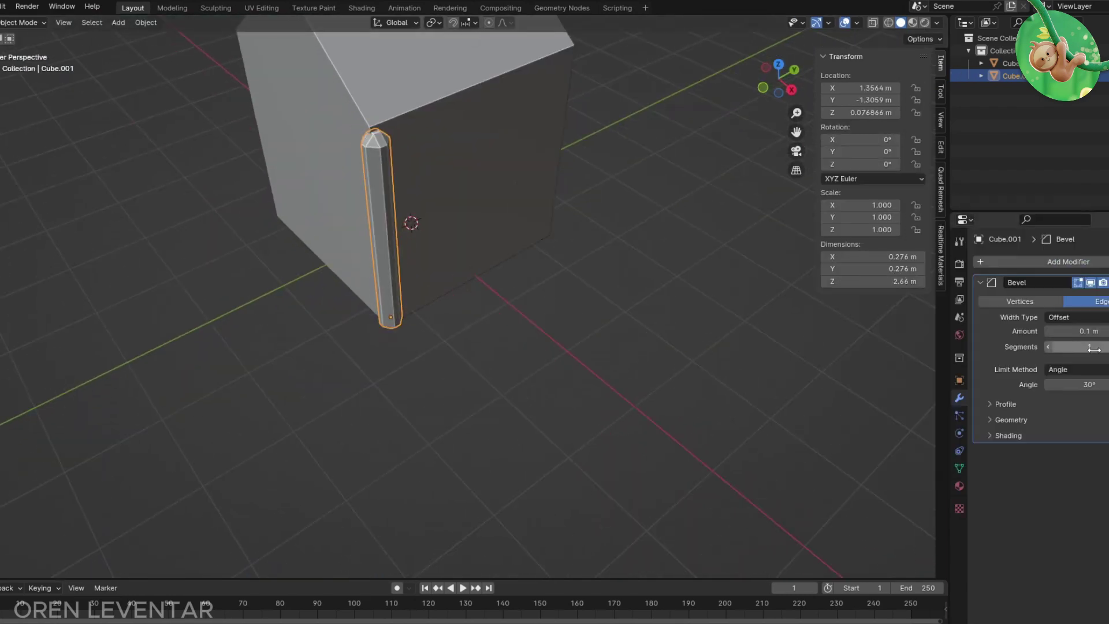
middle_click_drag(366, 275, 423, 254)
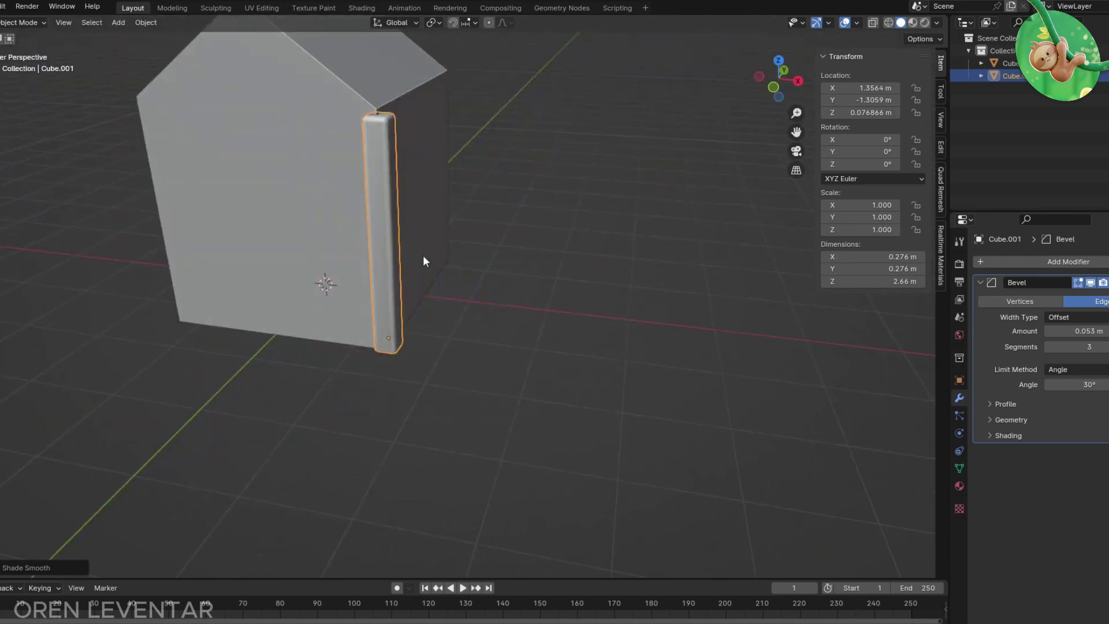
key("Tab")
scroll(423, 255, "up", 3)
key("alt+s")
left_click(471, 378)
key("Tab")
scroll(471, 378, "down", 4)
Step: Mirror the pillar across X and Y about the world centre onto all four corners
left_click(1017, 262)
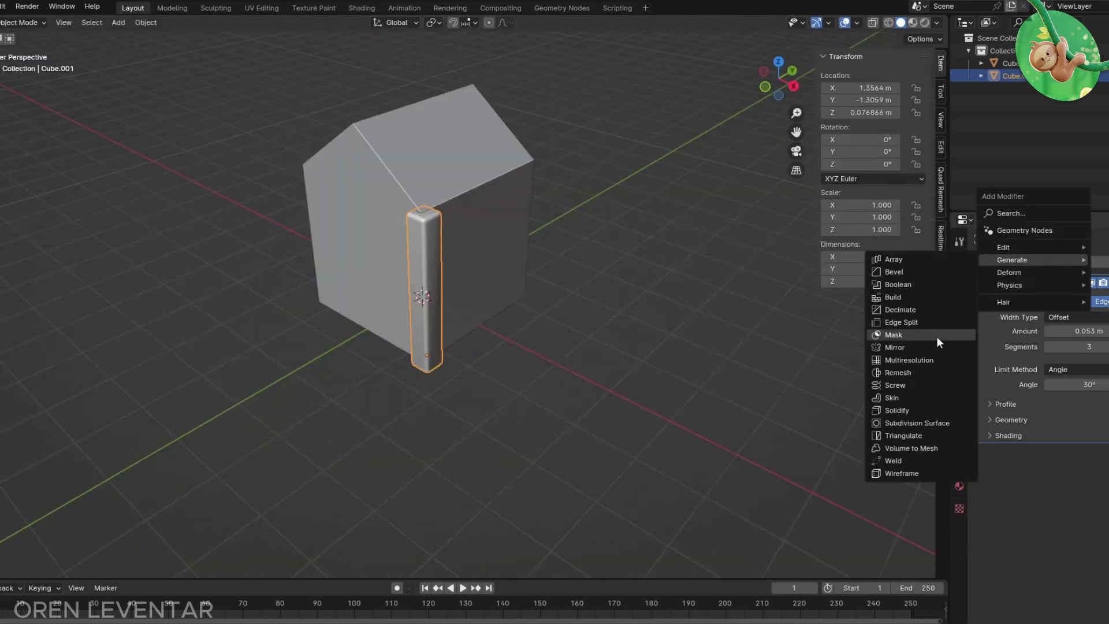
left_click(901, 348)
key("KP_1")
right_click(577, 323)
left_click(653, 373)
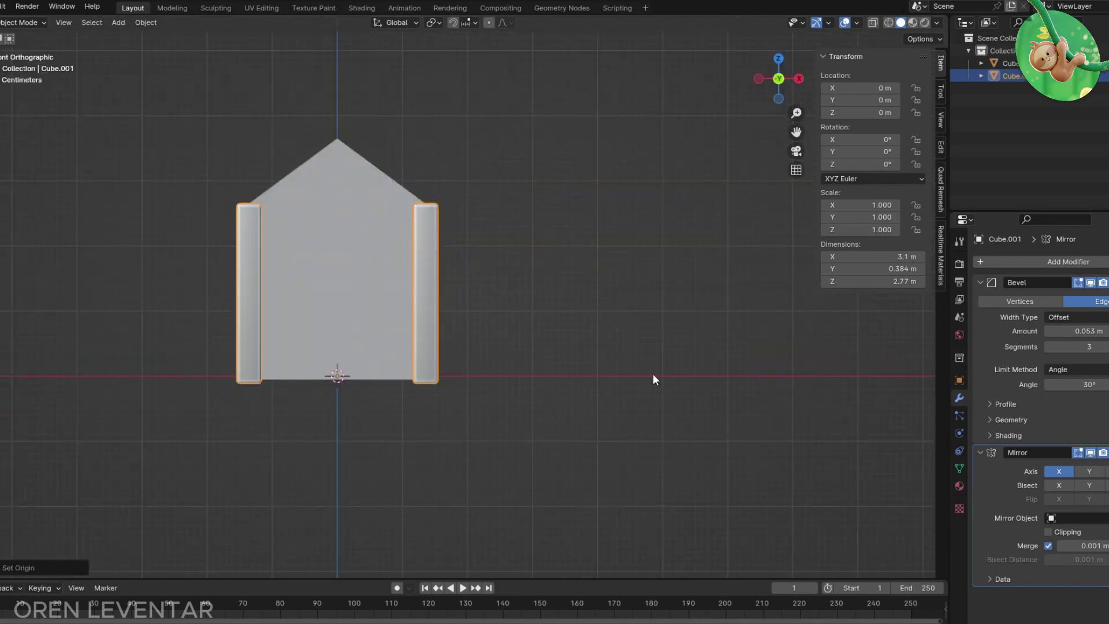
middle_click_drag(653, 373, 751, 404)
left_click(1086, 471)
middle_click_drag(693, 347, 603, 305)
scroll(528, 393, "down", 3)
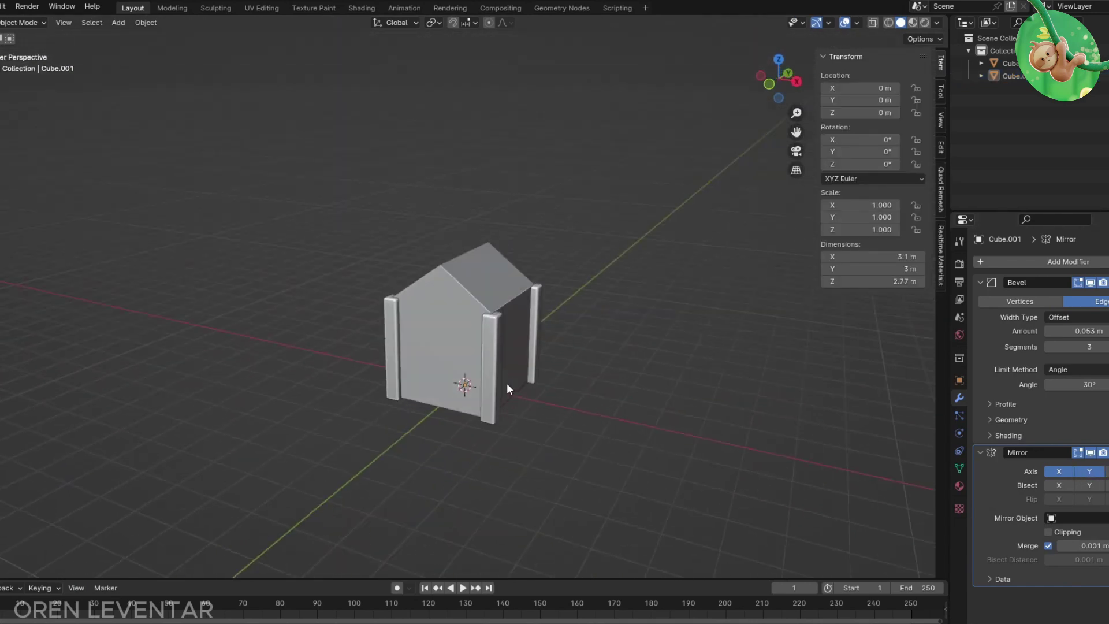
middle_click_drag(507, 383, 426, 290)
scroll(426, 290, "up", 4)
key("shift+a")
Step: Add a cube and flatten it into a slab lifted above the roof
left_click(537, 128)
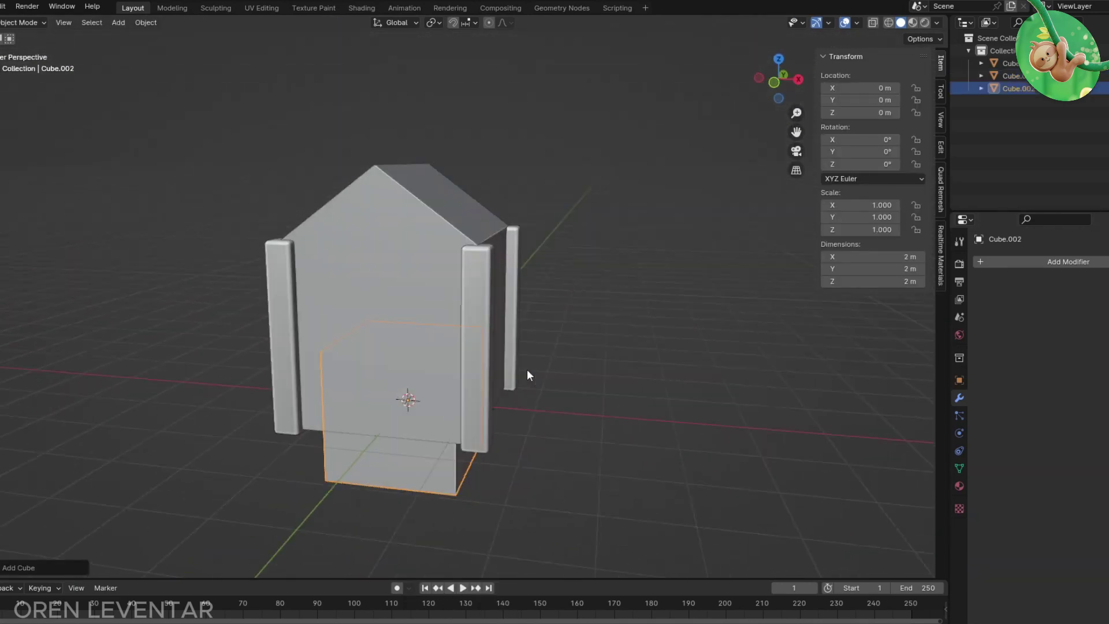
key("KP_1")
key("Tab")
key("s")
left_click(580, 403)
key("g")
key("z")
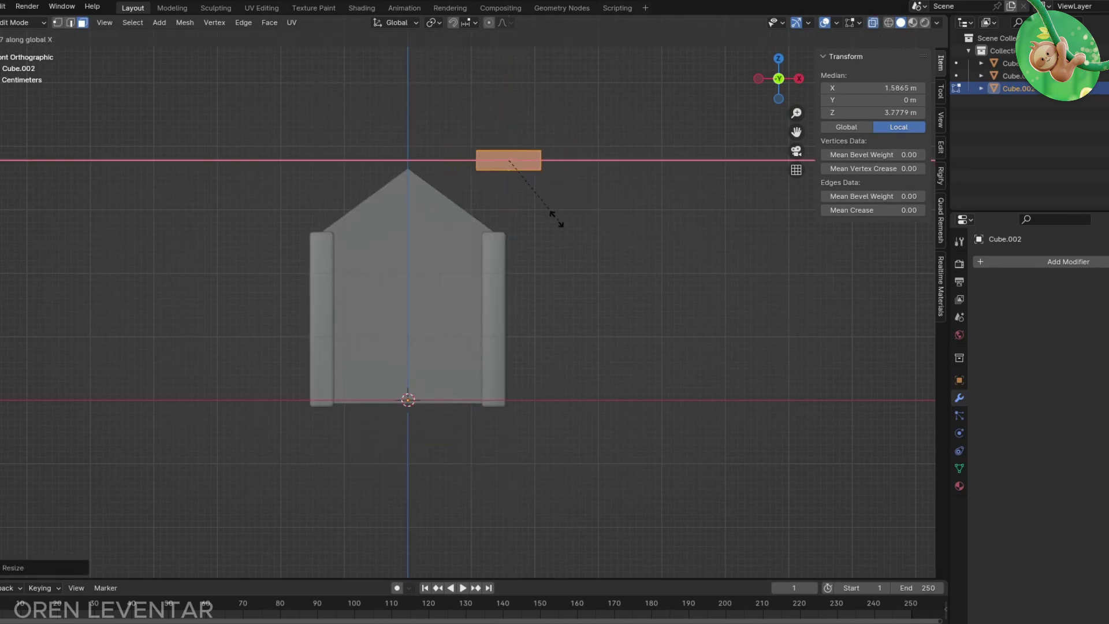
left_click(556, 218)
mouse_move(556, 219)
middle_mouse_down()
mouse_move(592, 277)
mouse_move(554, 240)
middle_mouse_up()
Step: Narrow the slab's width along X, checking from the top view
key("KP_7")
middle_click_drag(569, 289, 543, 394, "shift")
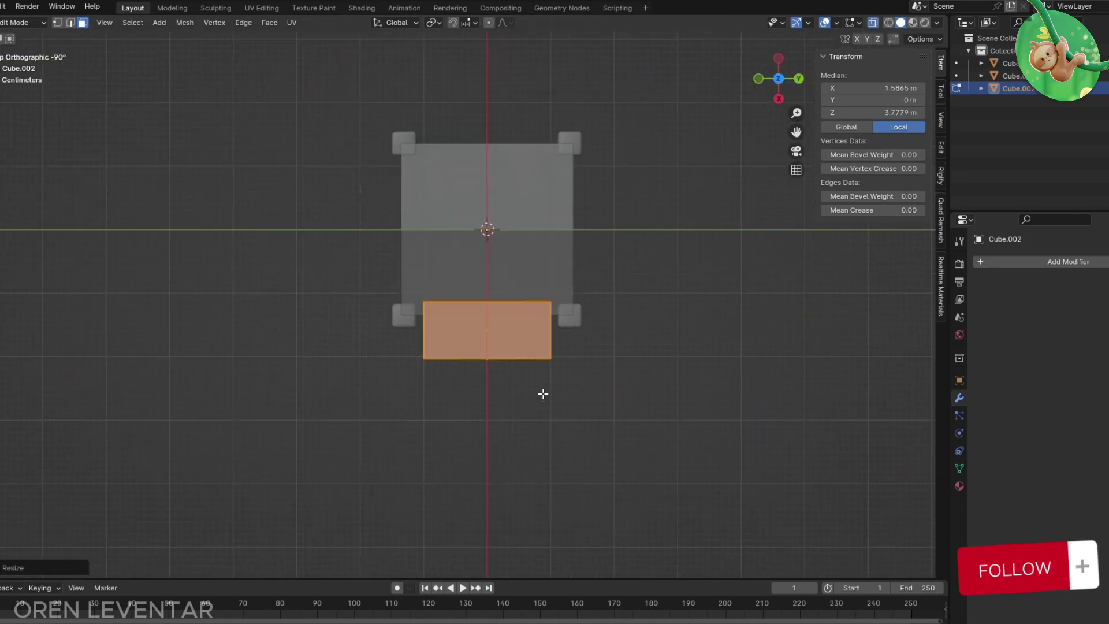
scroll(545, 321, "up", 2)
key("s")
key("x")
left_click(614, 297)
middle_click_drag(614, 297, 606, 167)
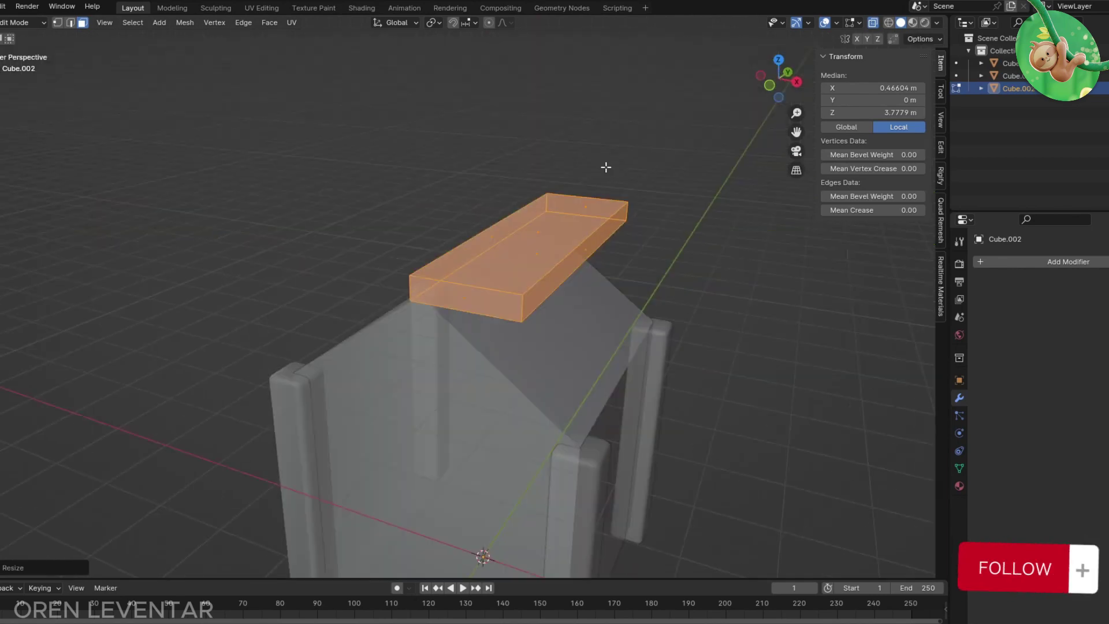
Step: Tilt the slab to match the roof slope and set it onto the roof
key("KP_1")
key("r")
left_click(572, 376)
key("g")
left_click(605, 396)
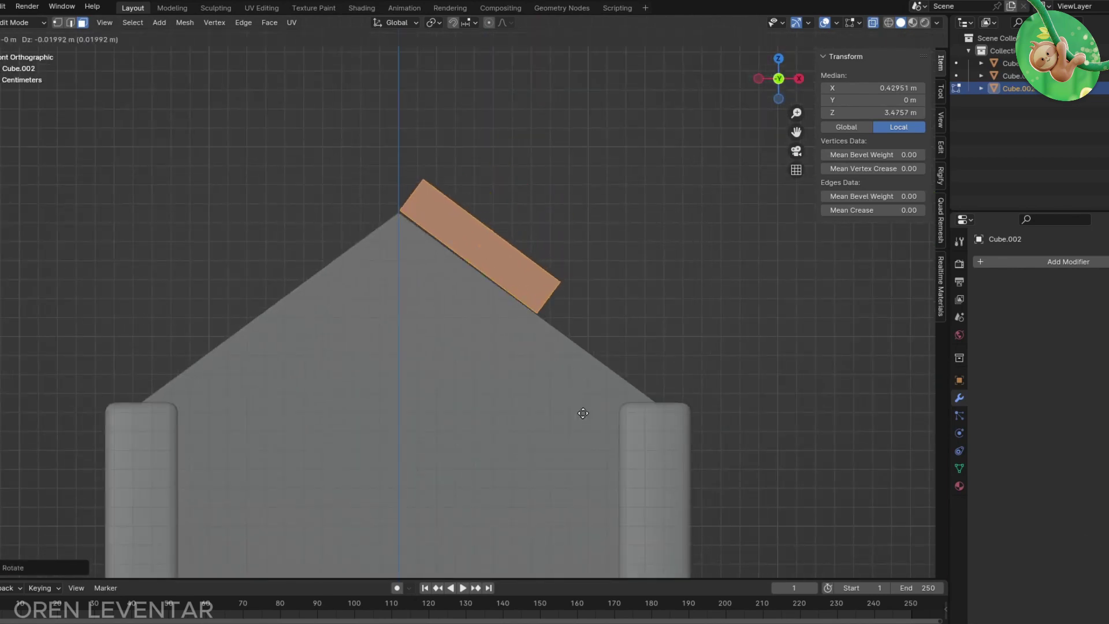
left_click(583, 413)
middle_click_drag(582, 413, 525, 418)
Step: Copy the pillars' Bevel and Mirror modifiers onto the roof slab and shade it smooth
key("Tab")
left_click(501, 414, "shift")
key("ctrl+l")
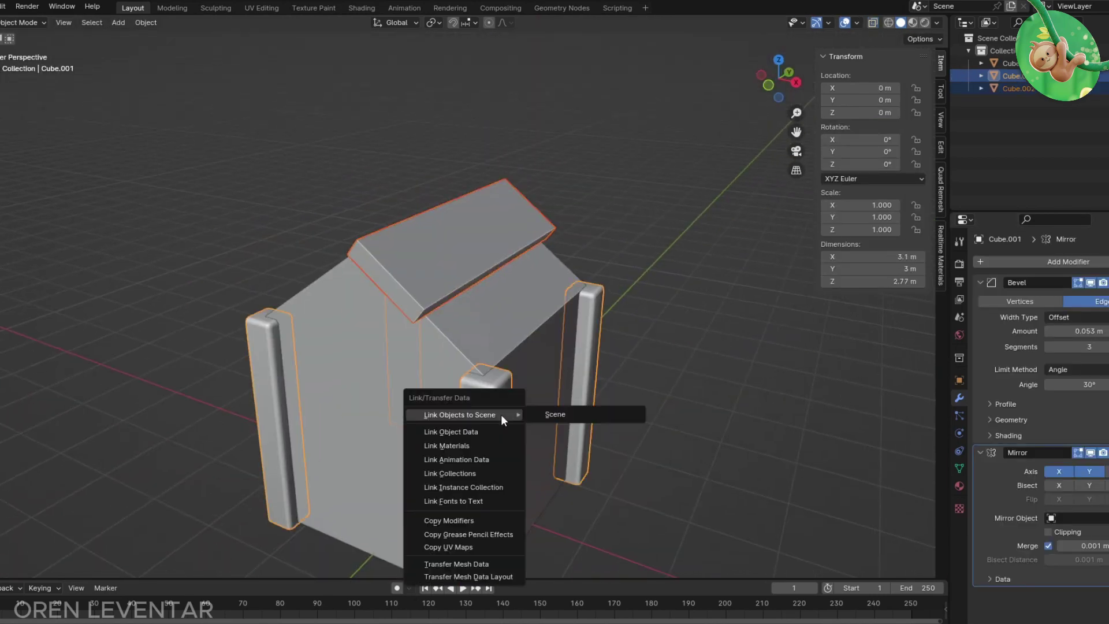
left_click(449, 520)
left_click(445, 227)
right_click(432, 179)
left_click(430, 169)
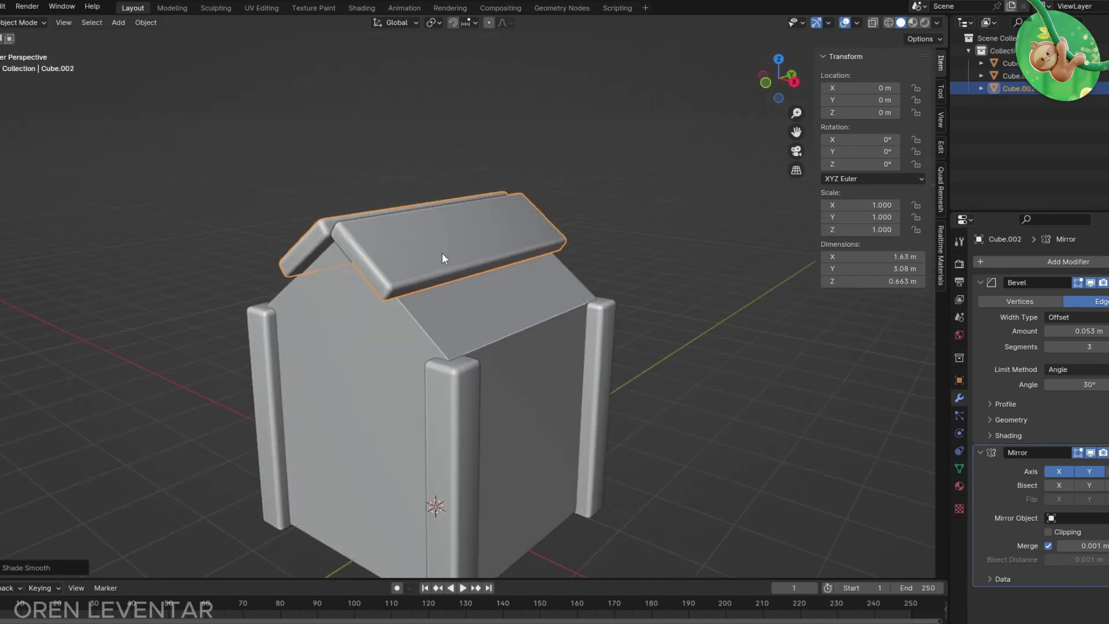
Step: Resize the roof planks, lower them onto the house, and shade them smooth
key("Tab")
middle_click_drag(442, 258, 716, 236)
left_click(716, 235)
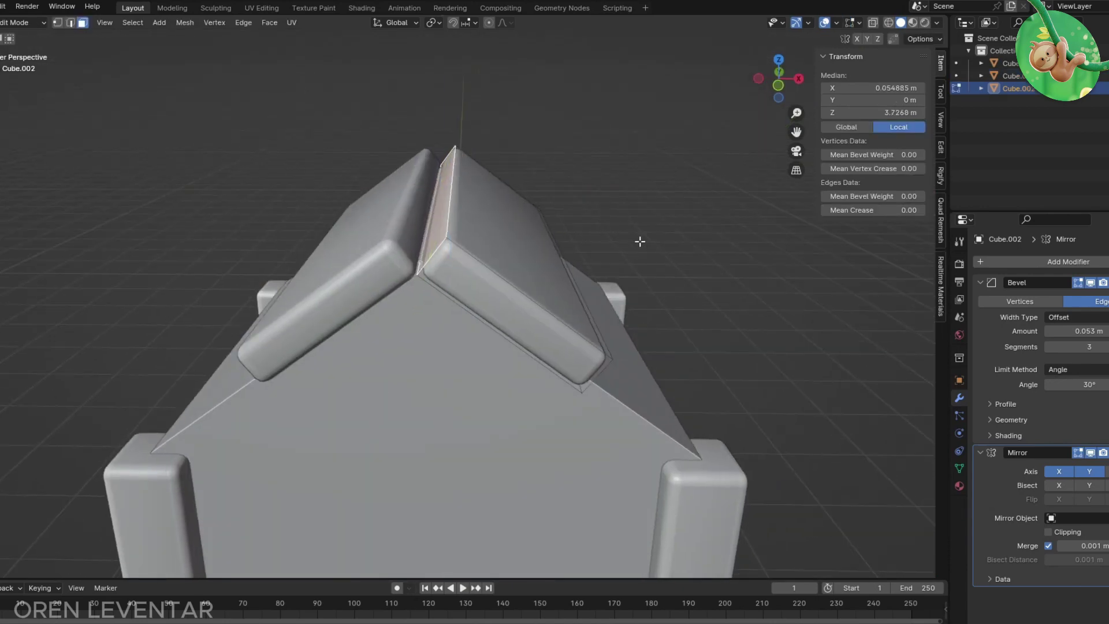
mouse_move(638, 241)
middle_mouse_down()
mouse_move(719, 250)
mouse_move(614, 259)
mouse_move(445, 312)
mouse_move(486, 309)
mouse_move(451, 343)
mouse_move(415, 352)
mouse_move(424, 291)
middle_mouse_up()
key("KP_1")
key("g")
left_click(614, 258)
key("Tab")
right_click(415, 331)
left_click(414, 330)
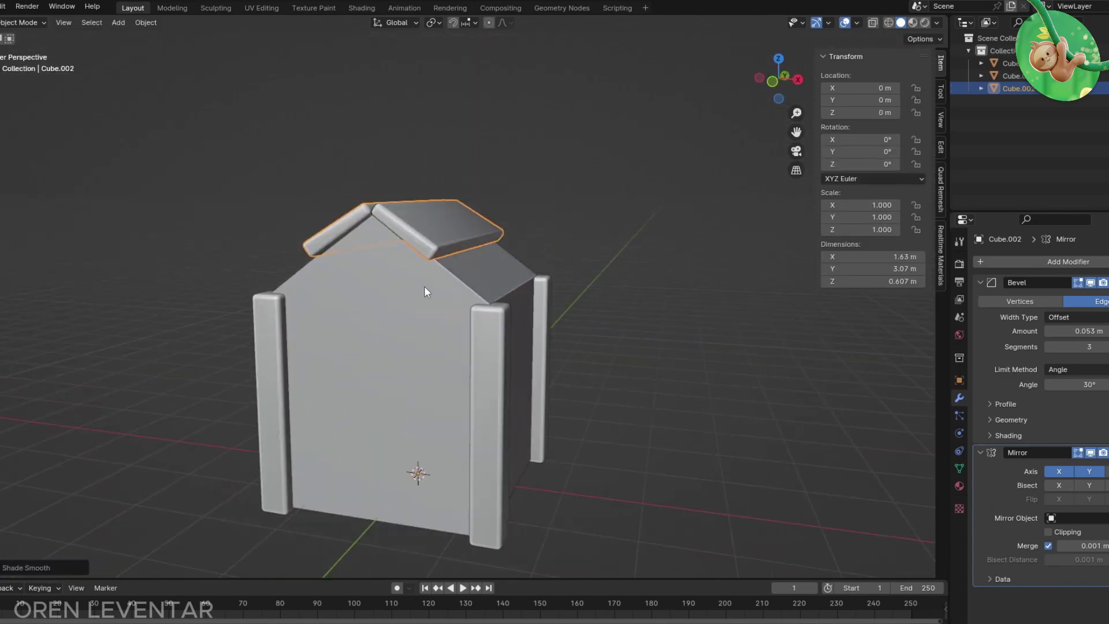
Step: In the roof mesh, move the right roof plank higher up the slope
key("KP_1")
key("Tab")
key("g")
left_click(566, 236)
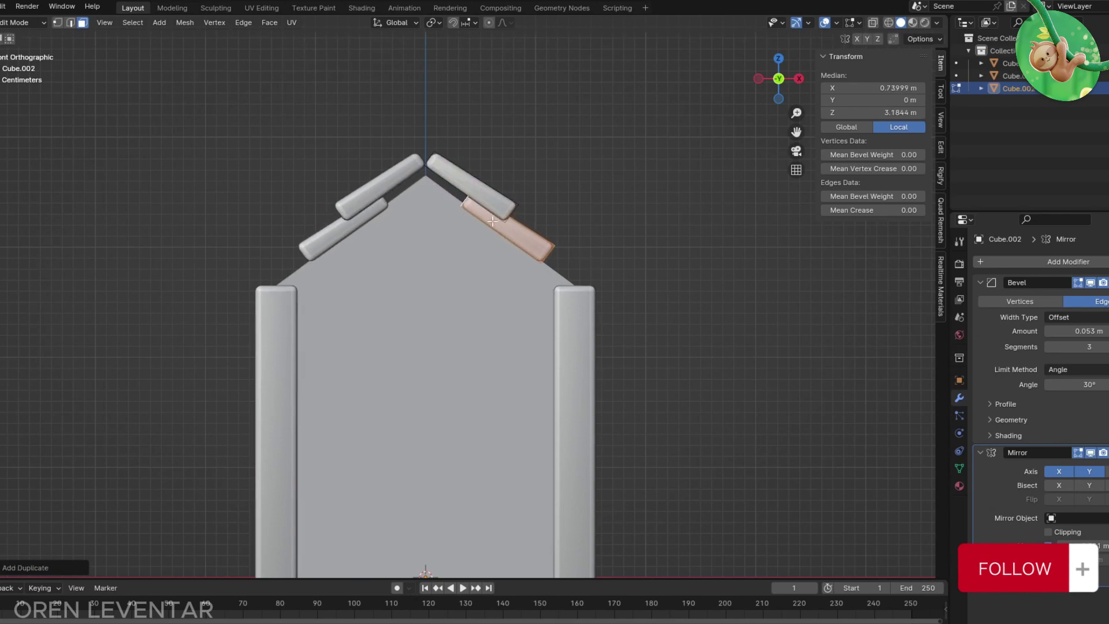
key("g")
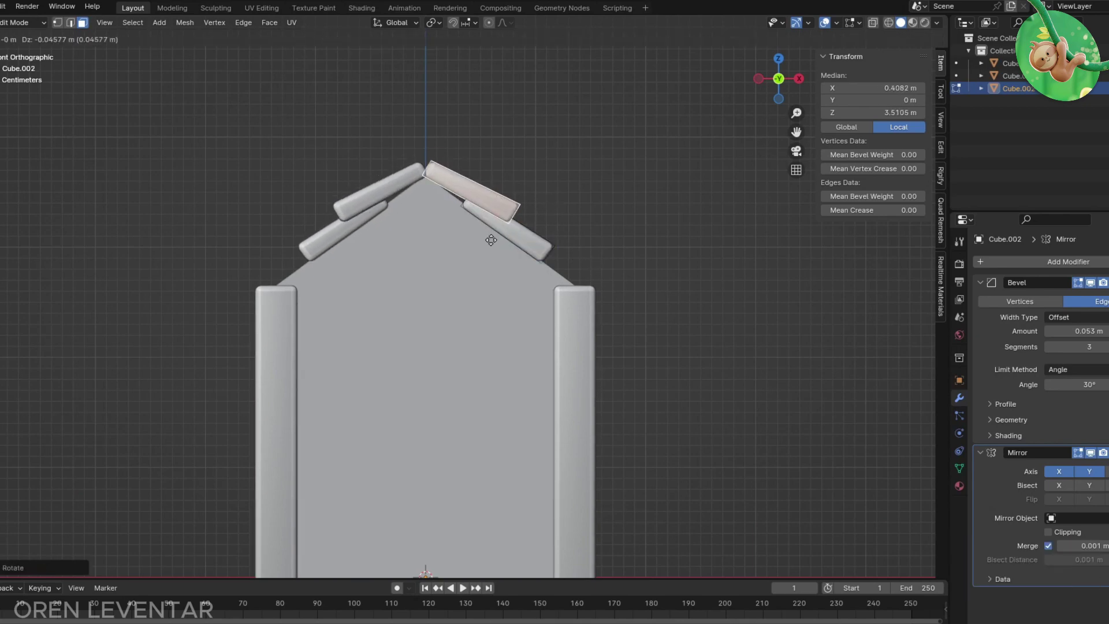
middle_click_drag(577, 250, 389, 274)
key("KP_1")
key("g")
left_click(555, 243)
left_click(536, 237)
Step: Loop-cut across the roof plank and push the new loop down to dent it
mouse_move(527, 284)
middle_mouse_down()
mouse_move(709, 349)
mouse_move(562, 363)
middle_mouse_up()
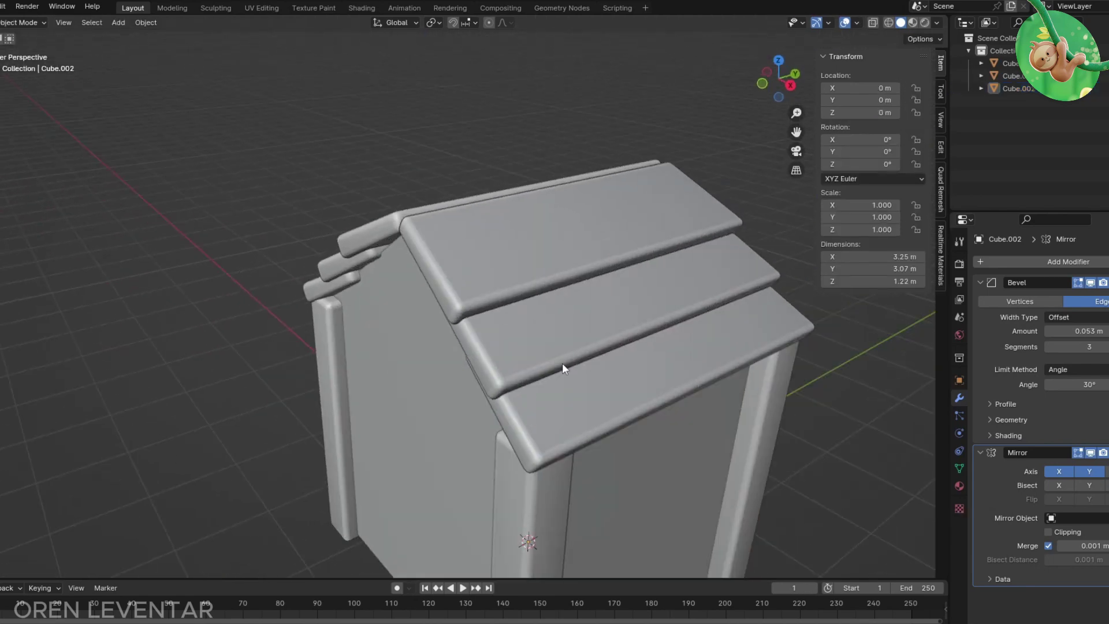
scroll(563, 363, "up", 3)
key("ctrl+r")
left_click(509, 297)
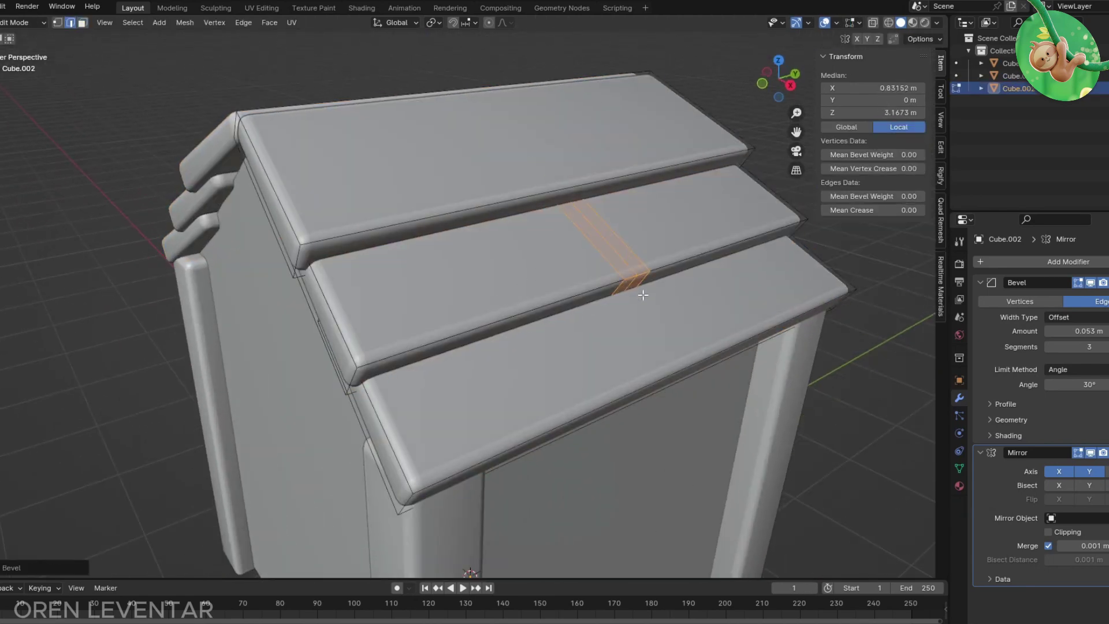
scroll(643, 295, "up", 2)
middle_click_drag(643, 295, 601, 346)
key("g")
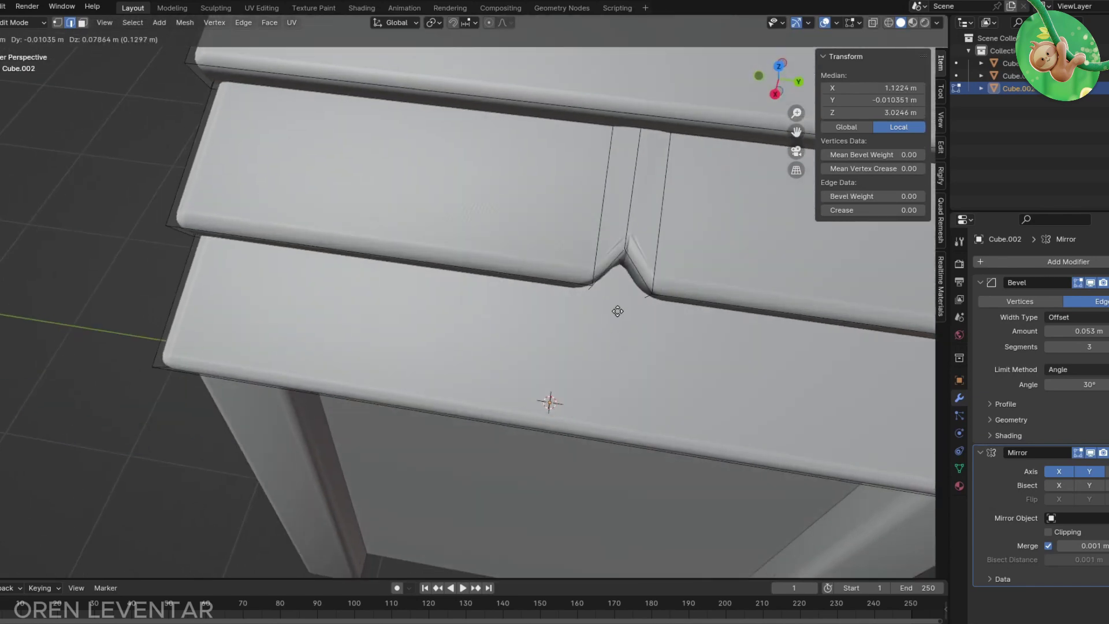
left_click(618, 311)
key("Tab")
Step: Scale the top edges of the corner pillars object in front view
scroll(584, 287, "down", 3)
middle_click_drag(583, 287, 553, 316)
scroll(553, 316, "up", 4)
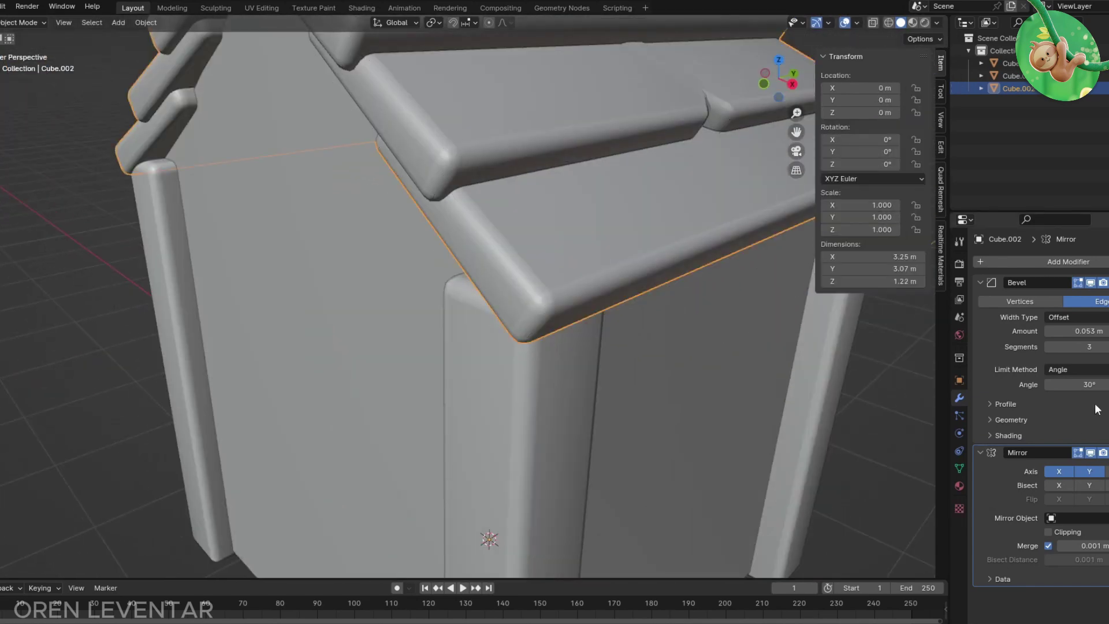
scroll(438, 427, "down", 5)
key("KP_1")
left_click(563, 286)
scroll(590, 269, "up", 3)
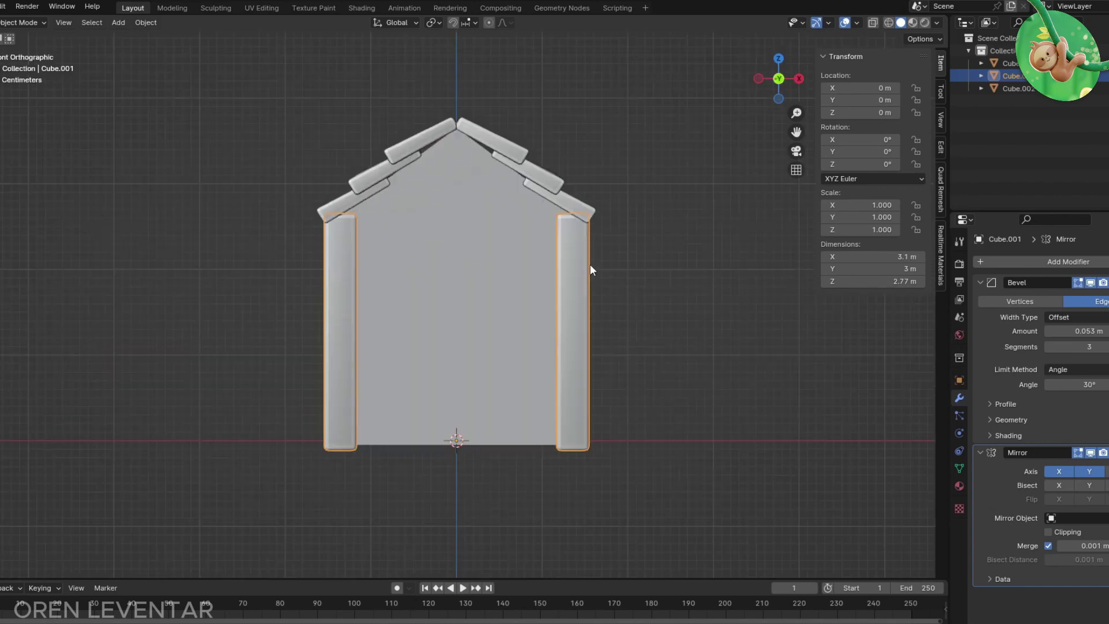
scroll(591, 269, "up", 4)
key("Tab")
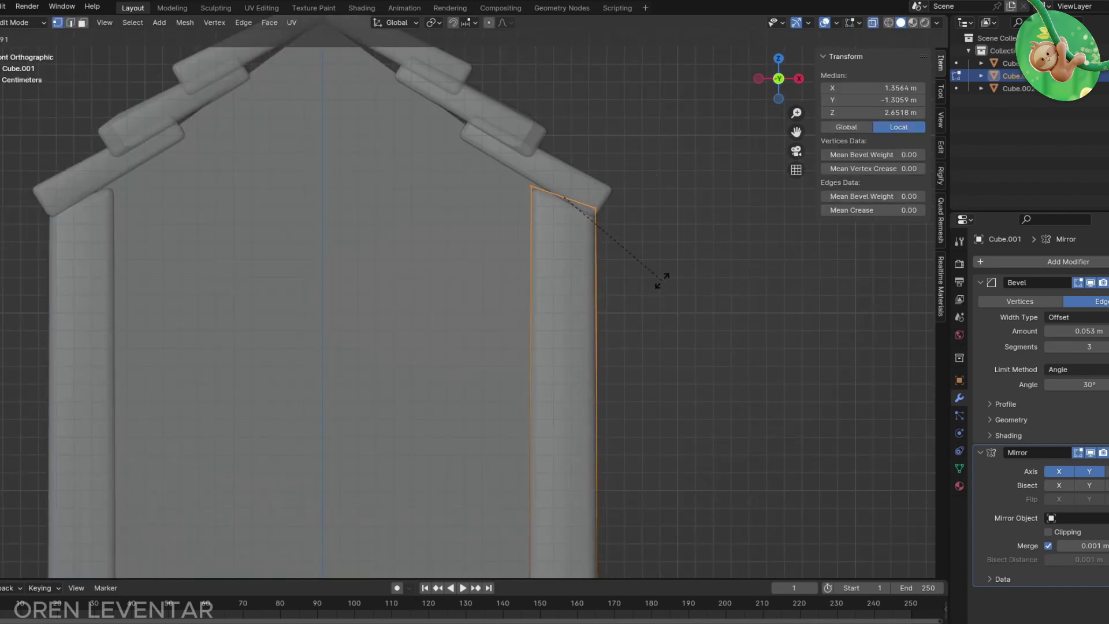
left_click(559, 237)
key("Tab")
Step: Select the roof object in front view and begin moving its vertices in Edit Mode
middle_click_drag(554, 237, 616, 339)
scroll(616, 339, "down", 5)
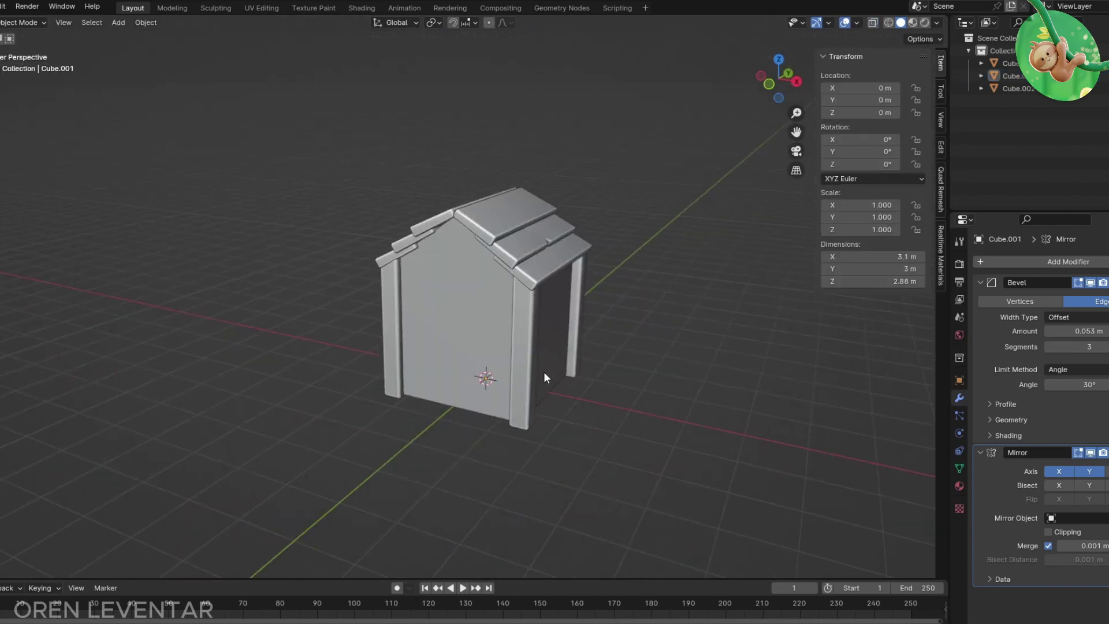
left_click(545, 373)
key("KP_1")
scroll(545, 373, "up", 4)
key("Tab")
key("g")
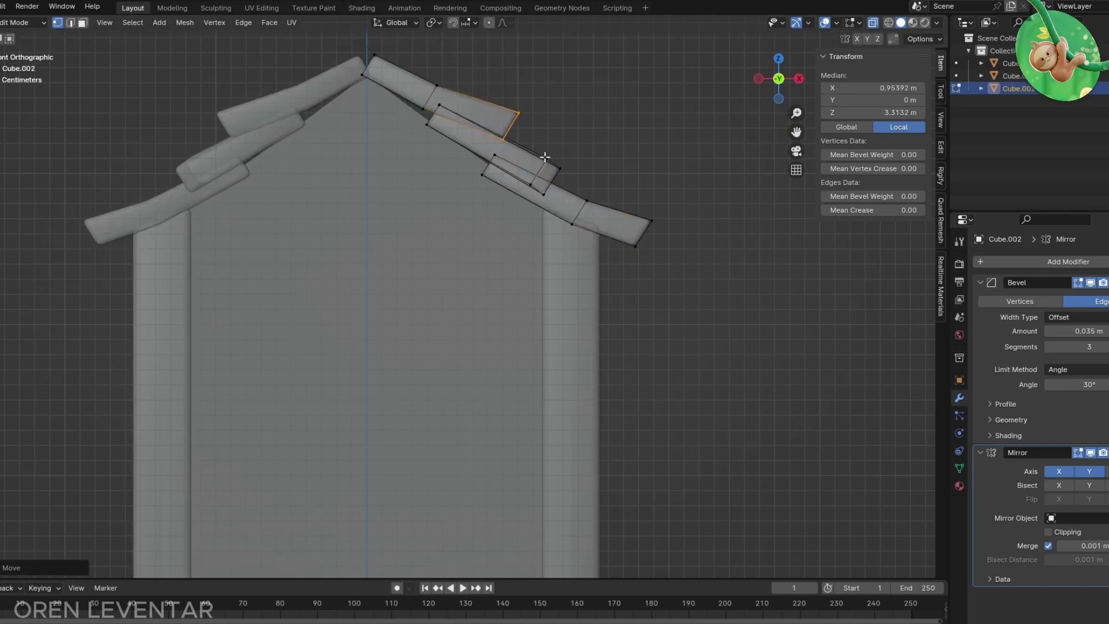
Step: Shift the roof-peak vertex to a new position
left_click(374, 57)
mouse_move(416, 94)
middle_mouse_down("shift")
mouse_move(474, 250)
mouse_move(459, 363)
middle_mouse_up("shift")
left_click(467, 253)
scroll(554, 437, "down", 3)
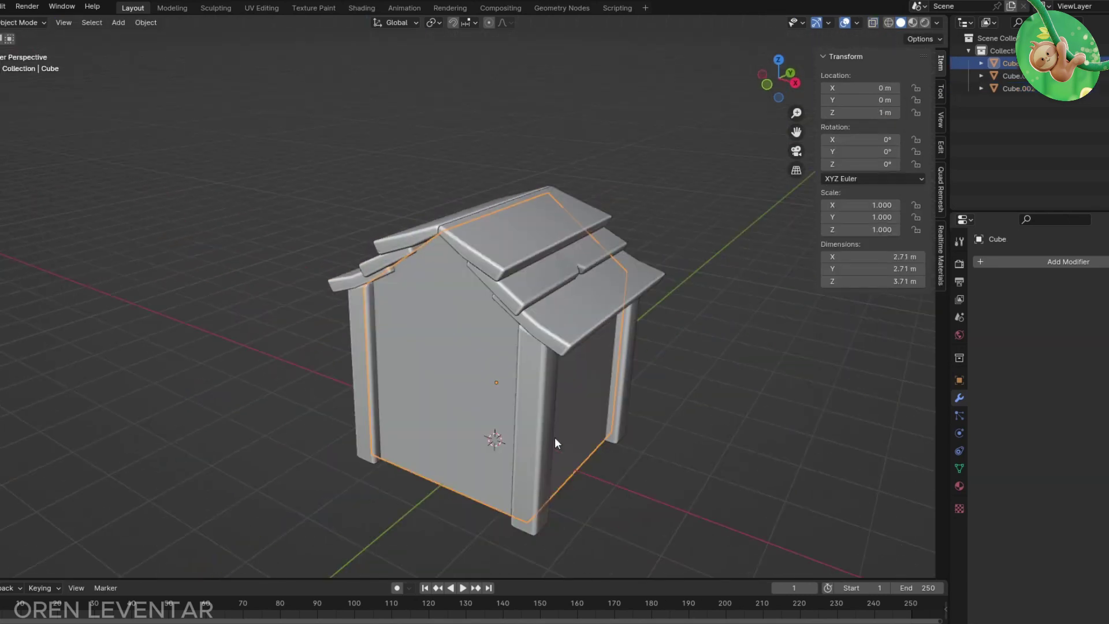
middle_click_drag(554, 438, 558, 324)
scroll(430, 232, "up", 4)
Step: Extrude a strip of top-plank faces into a raised ridge piece
key("3")
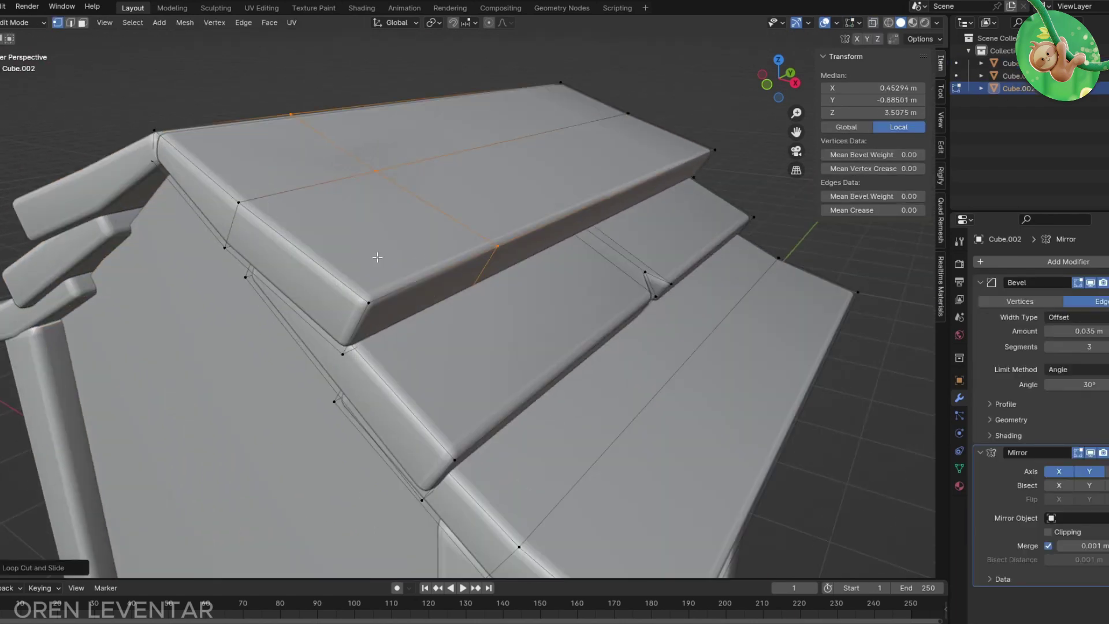
left_click(215, 383)
middle_click_drag(215, 384, 184, 335)
scroll(185, 335, "up", 3)
left_click(155, 348, "alt")
key("e")
left_click(275, 329)
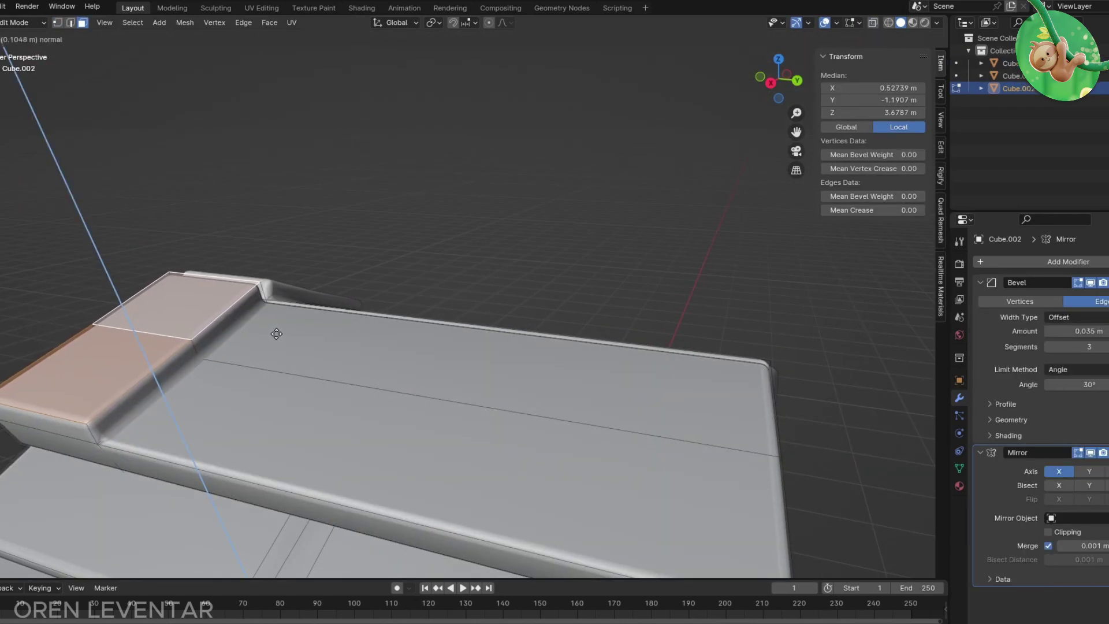
mouse_move(275, 329)
middle_mouse_down()
mouse_move(260, 334)
mouse_move(326, 358)
middle_mouse_up()
key("KP_1")
Step: Select an edge loop and individual vertices on the ridge plank in vertex mode
key("1")
scroll(325, 358, "up", 4)
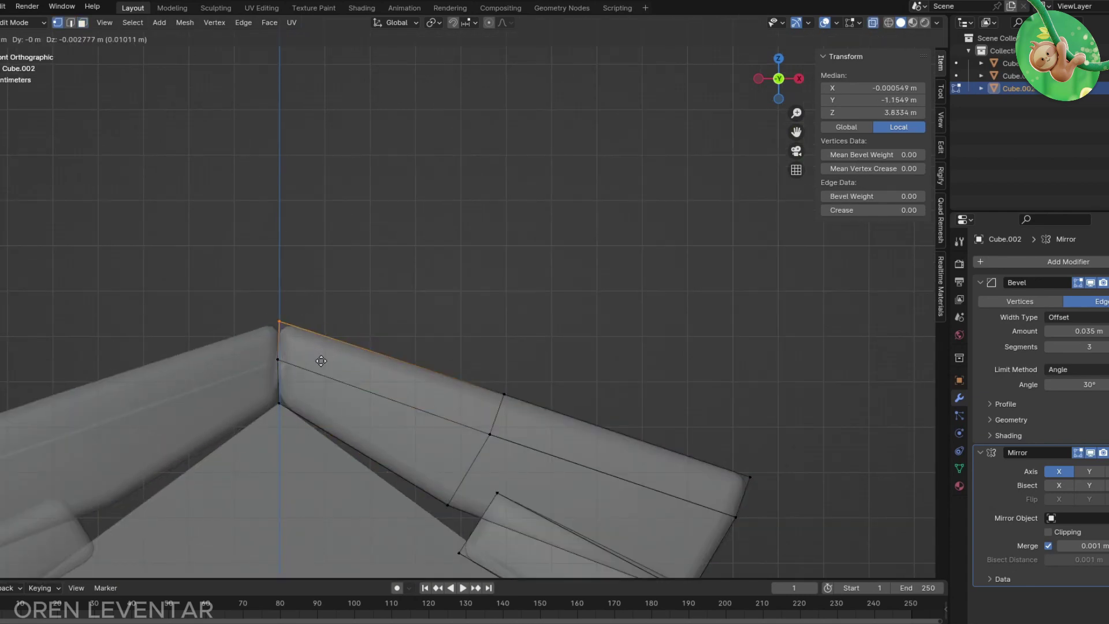
left_click(409, 391, "alt")
mouse_move(409, 391)
middle_mouse_down()
mouse_move(194, 417)
mouse_move(403, 408)
mouse_move(265, 418)
mouse_move(404, 426)
middle_mouse_up()
left_click(264, 418)
left_click(271, 402, "alt")
scroll(376, 362, "down", 3)
scroll(423, 454, "up", 5)
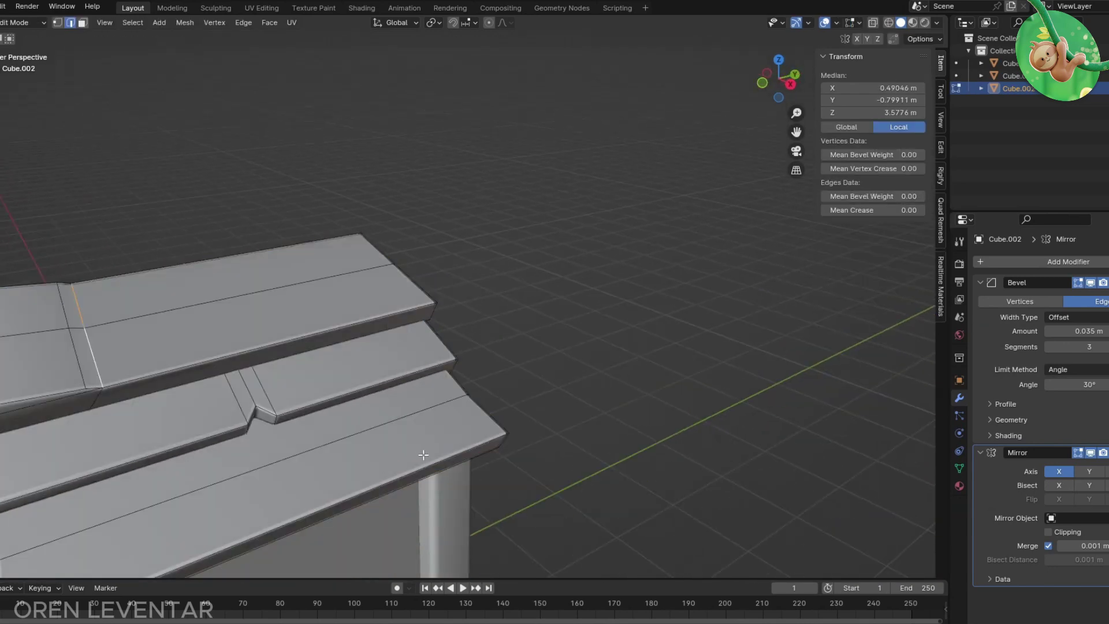
Step: Zoom in on the roof corner and select a single plank corner vertex
key("1")
middle_click_drag(482, 430, 566, 544)
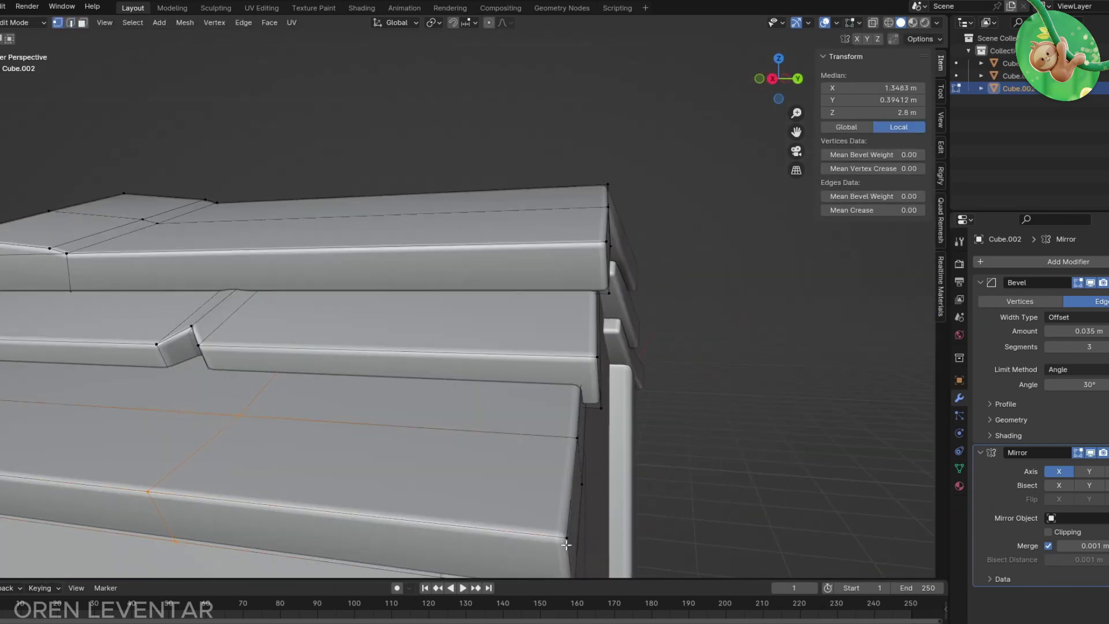
left_click(581, 435)
scroll(578, 434, "down", 5)
middle_click_drag(578, 434, 543, 420)
scroll(543, 421, "up", 5)
scroll(461, 442, "up", 2)
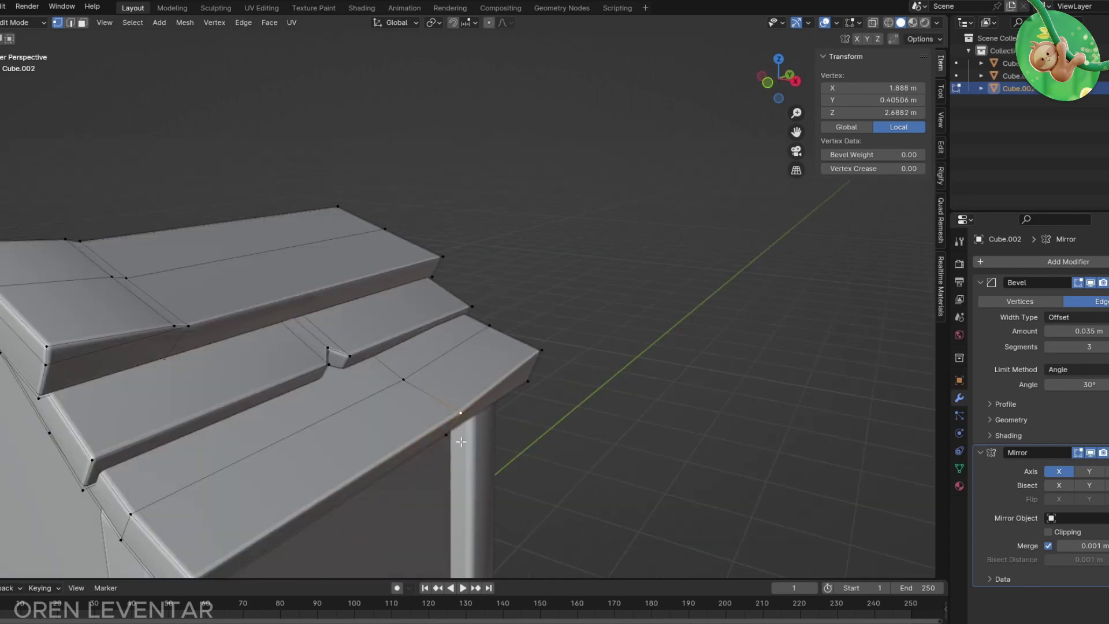
Step: Move the selected corner vertex to skew the plank corner
key("Tab")
middle_click_drag(461, 441, 393, 380)
key("Tab")
key("g")
left_click(304, 440)
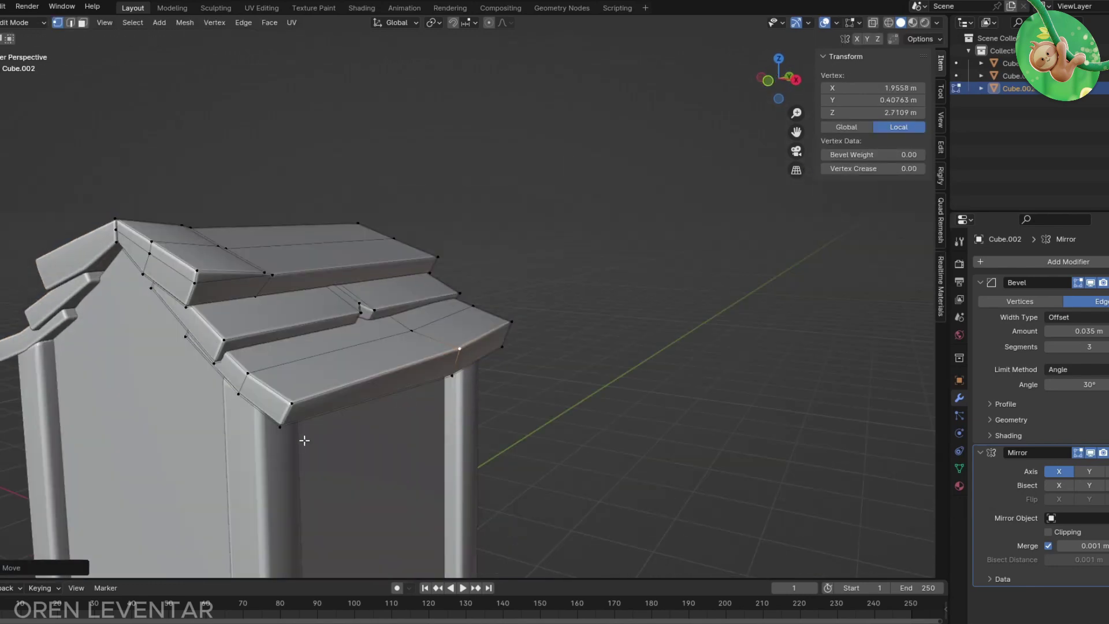
middle_click_drag(304, 440, 401, 446)
key("Tab")
scroll(490, 396, "down", 5)
scroll(372, 314, "up", 5)
key("Tab")
Step: Bevel a vertex on the top plank's edge into a small chipped notch
left_click(353, 300)
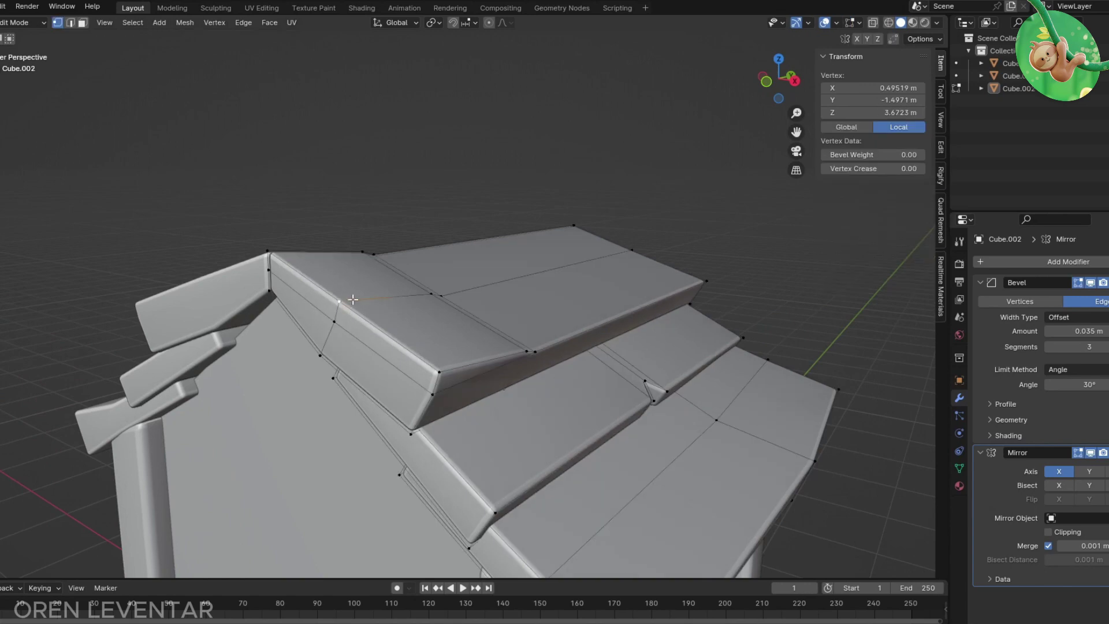
key("ctrl+shift+b")
left_click(361, 301)
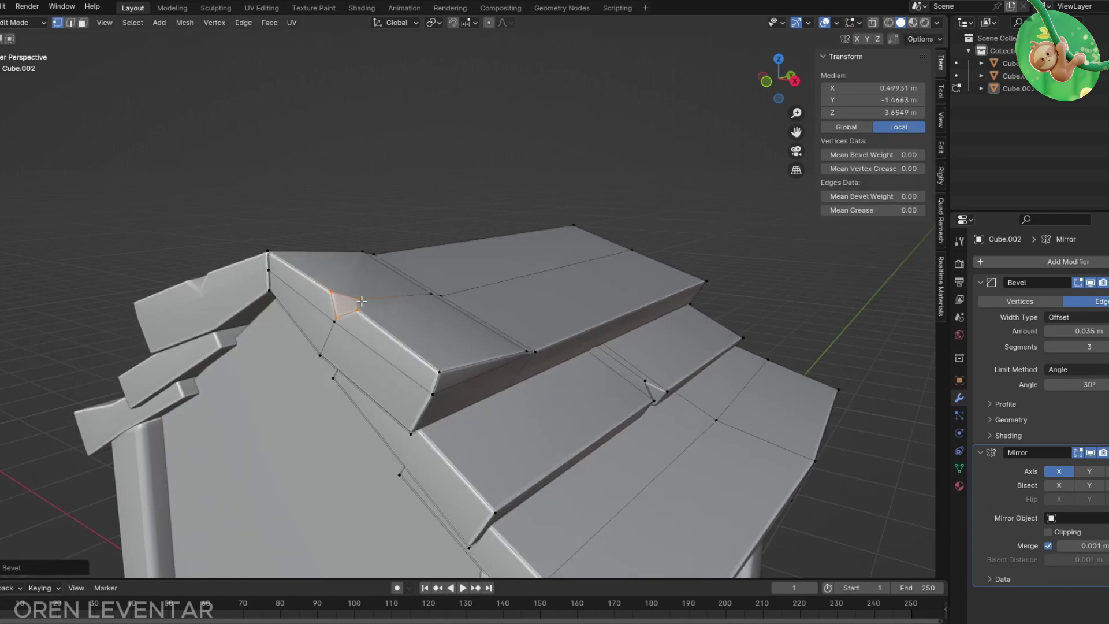
mouse_move(437, 295)
middle_mouse_down()
mouse_move(404, 294)
mouse_move(345, 352)
middle_mouse_up()
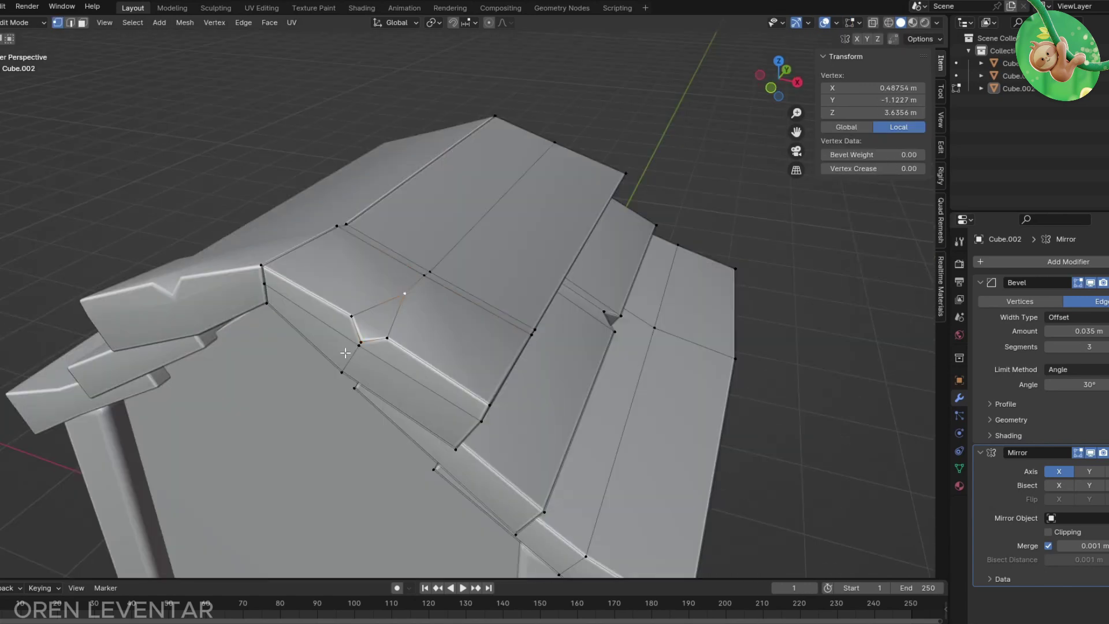
left_click(390, 340)
scroll(468, 354, "up", 2)
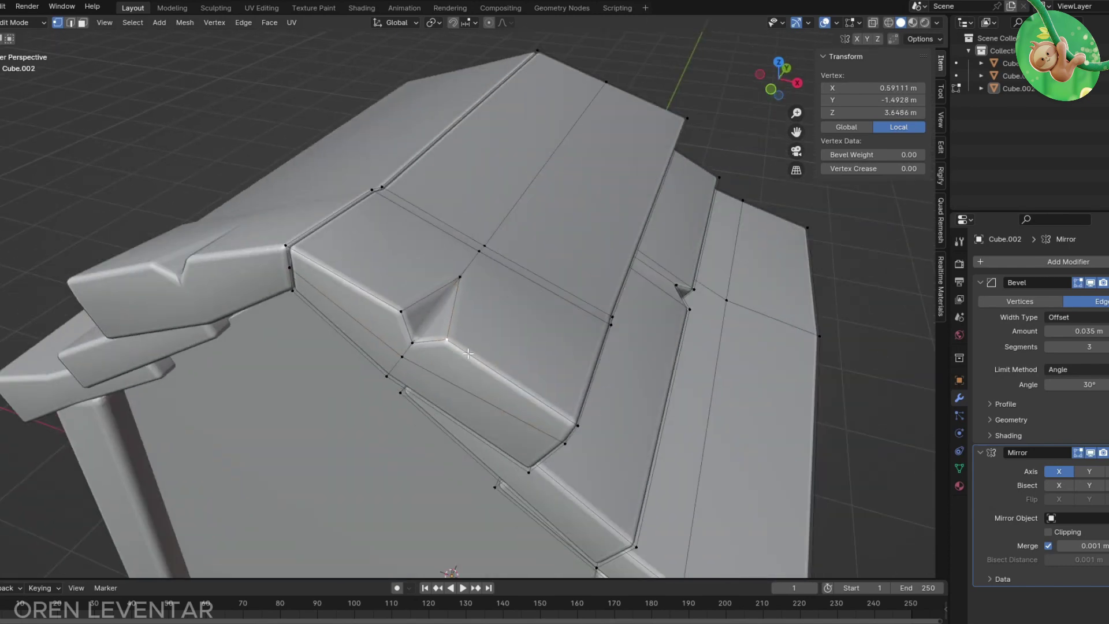
Step: Check the notch in front view, select another plank vertex, and return to Object Mode
key("KP_1")
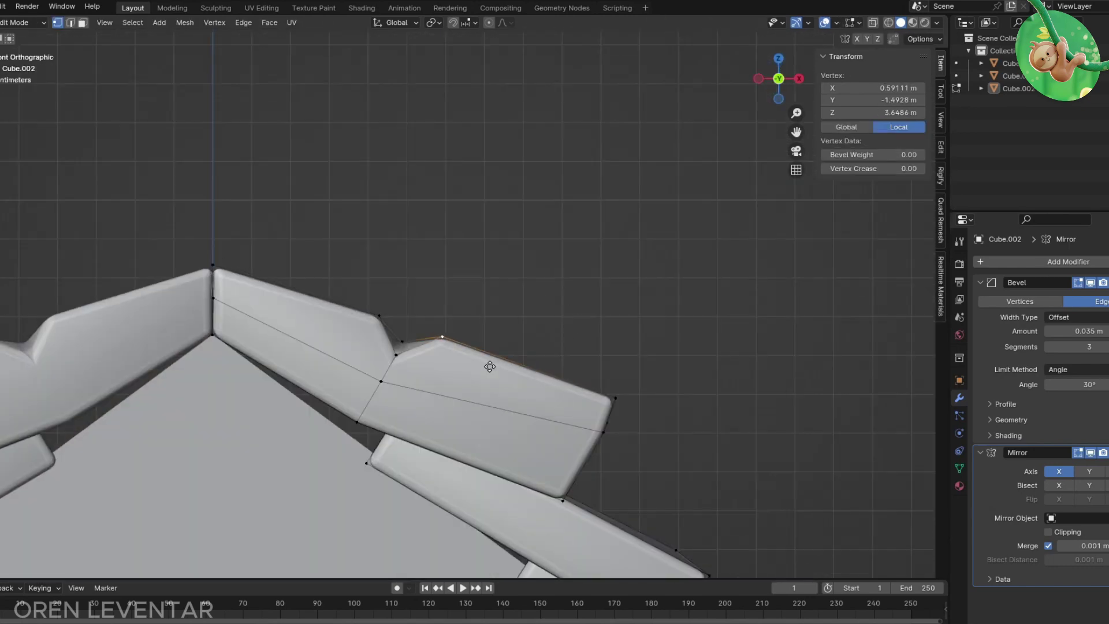
key("Tab")
mouse_move(490, 367)
middle_mouse_down()
mouse_move(457, 373)
mouse_move(606, 320)
middle_mouse_up()
key("Tab")
scroll(606, 320, "up", 3)
left_click(540, 390)
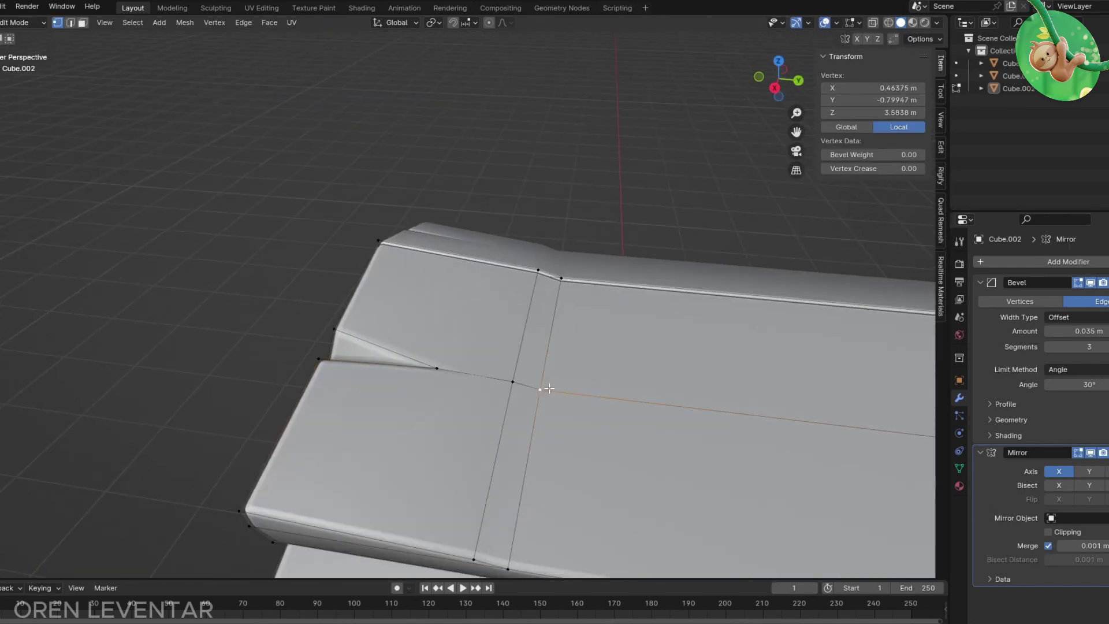
scroll(549, 388, "down", 2)
scroll(610, 396, "down", 3)
key("Tab")
scroll(609, 396, "down", 4)
key("shift+a")
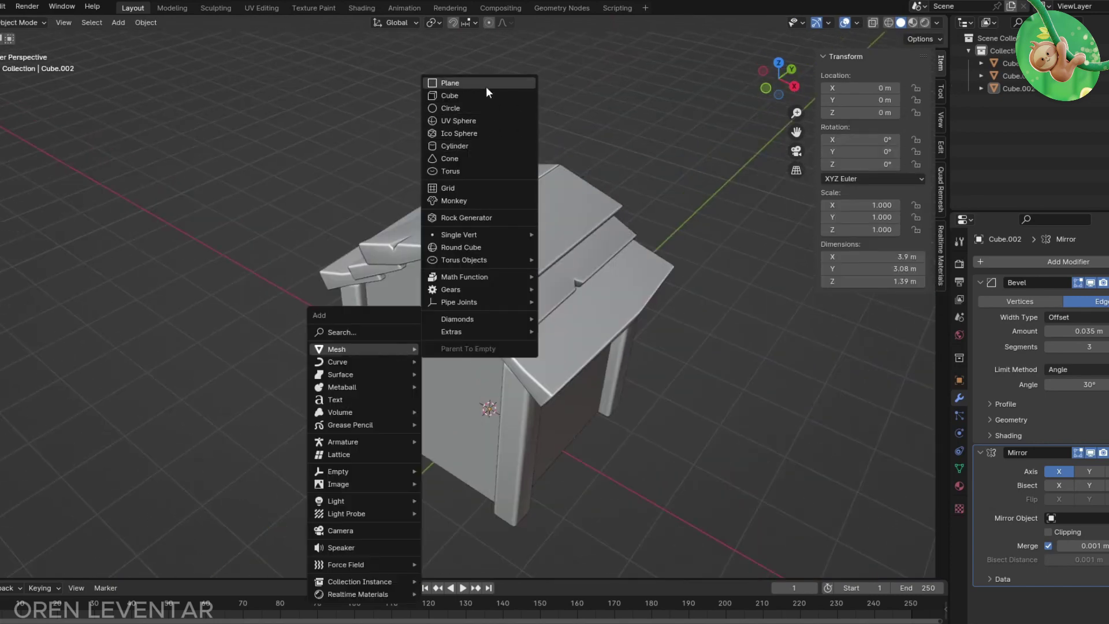
Step: Add a small cylinder for the ridge log and move it along Y onto the roof
left_click(488, 146)
key("Tab")
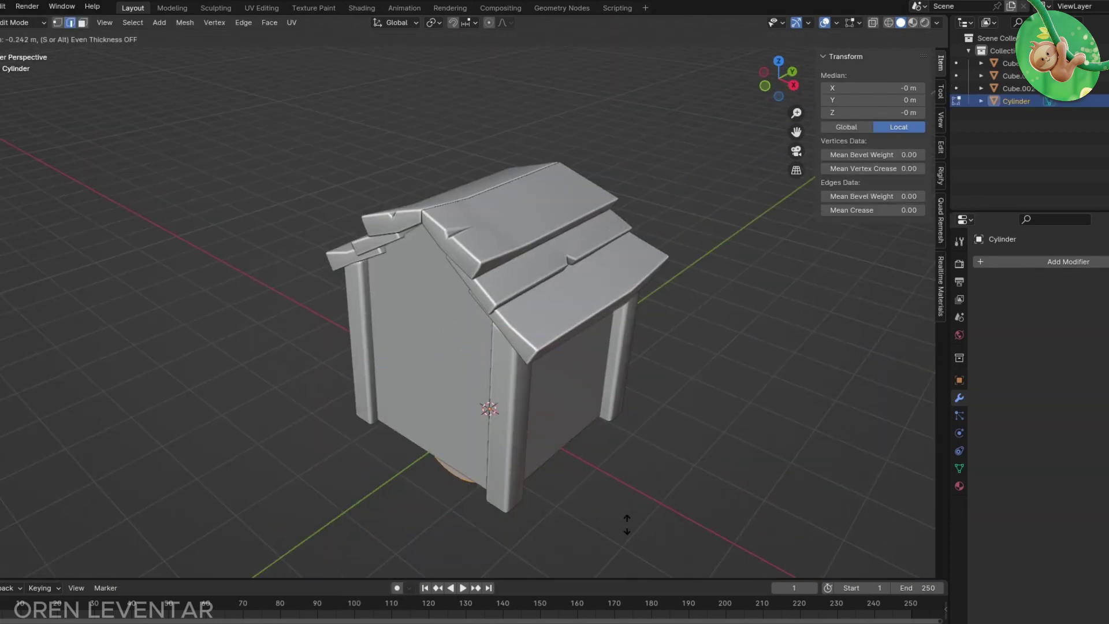
left_click(626, 524)
key("KP_1")
middle_click_drag(638, 396, 577, 300)
key("g")
key("y")
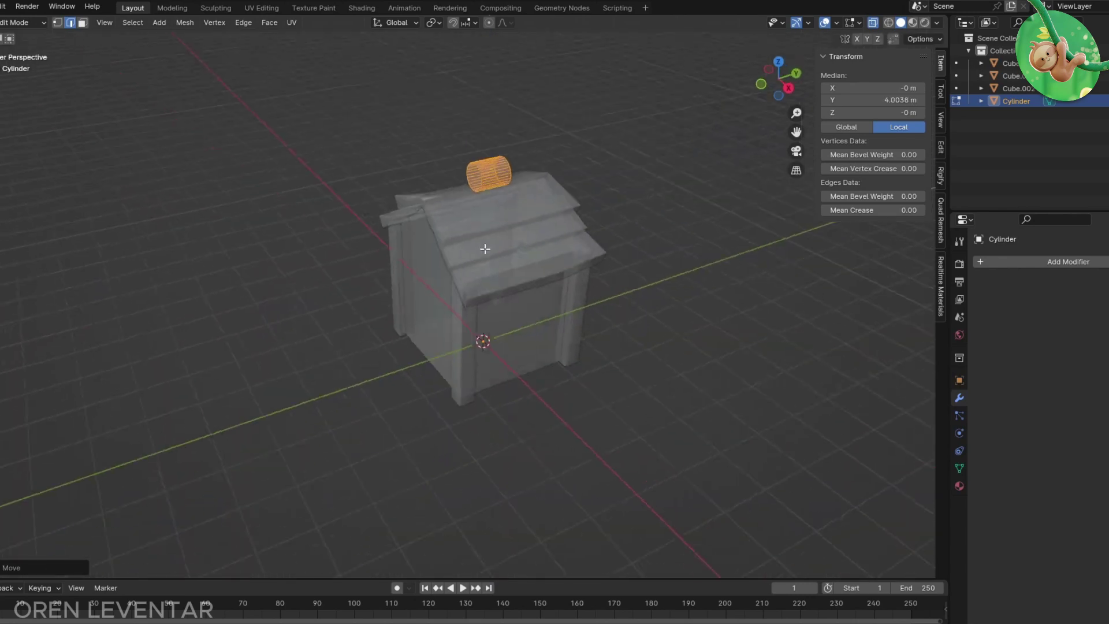
key("KP_Decimal")
Step: Turn off see-through, add a Bevel modifier to the cylinder and shade it smooth
key("Tab")
key("alt+z")
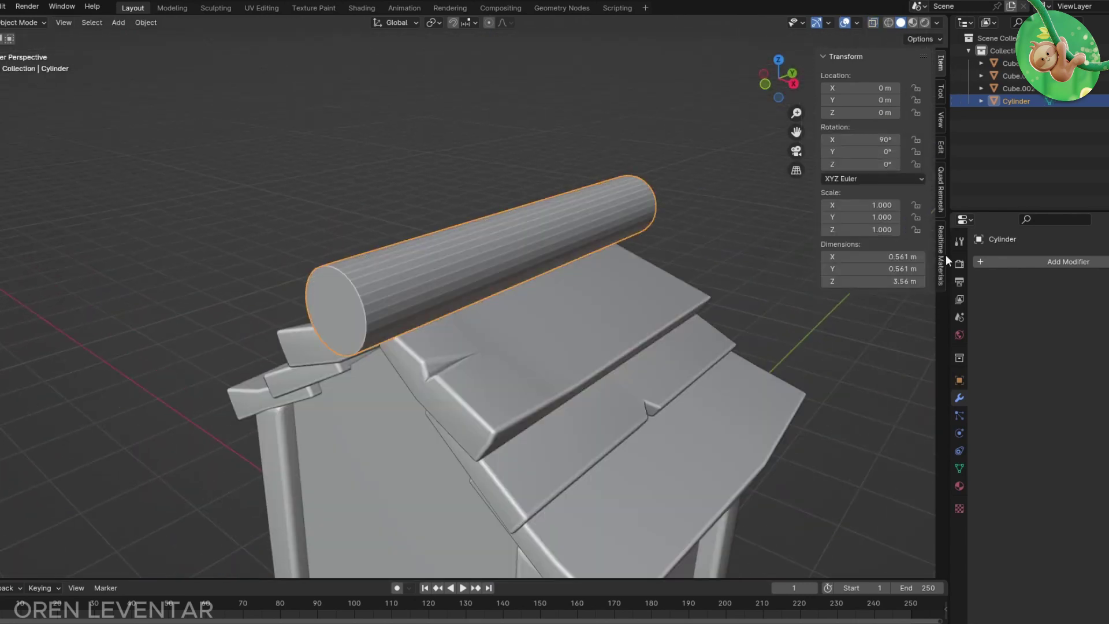
left_click(1028, 262)
left_click(900, 289)
right_click(506, 224)
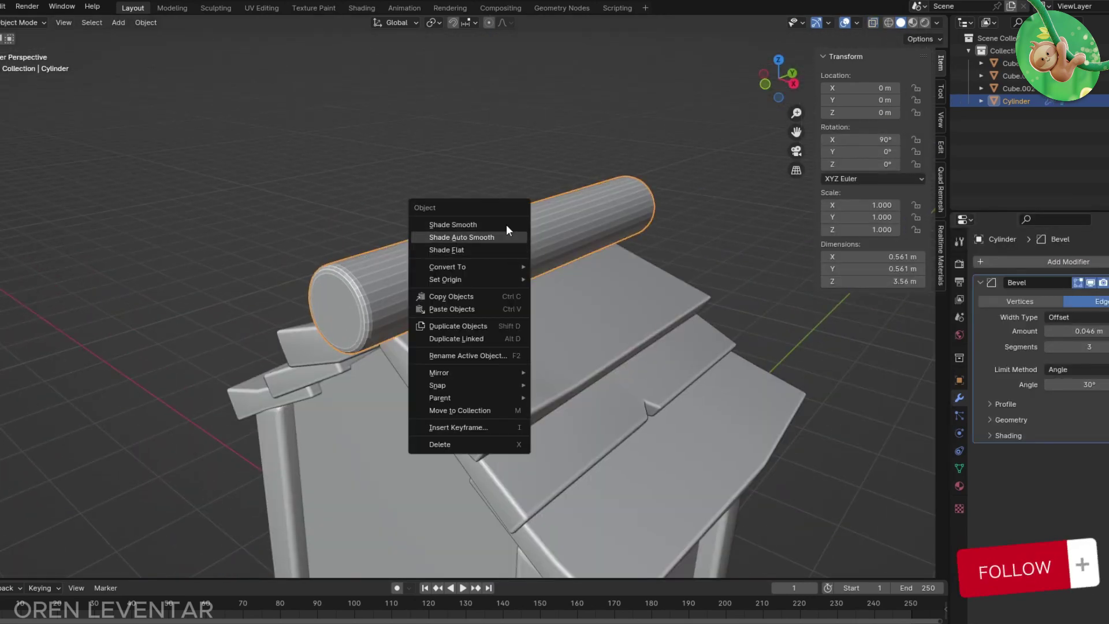
left_click(506, 225)
middle_click_drag(434, 244, 395, 260)
Step: Inset the cylinder's end cap and extrude it inward
key("Tab")
key("3")
left_click(346, 271)
key("i")
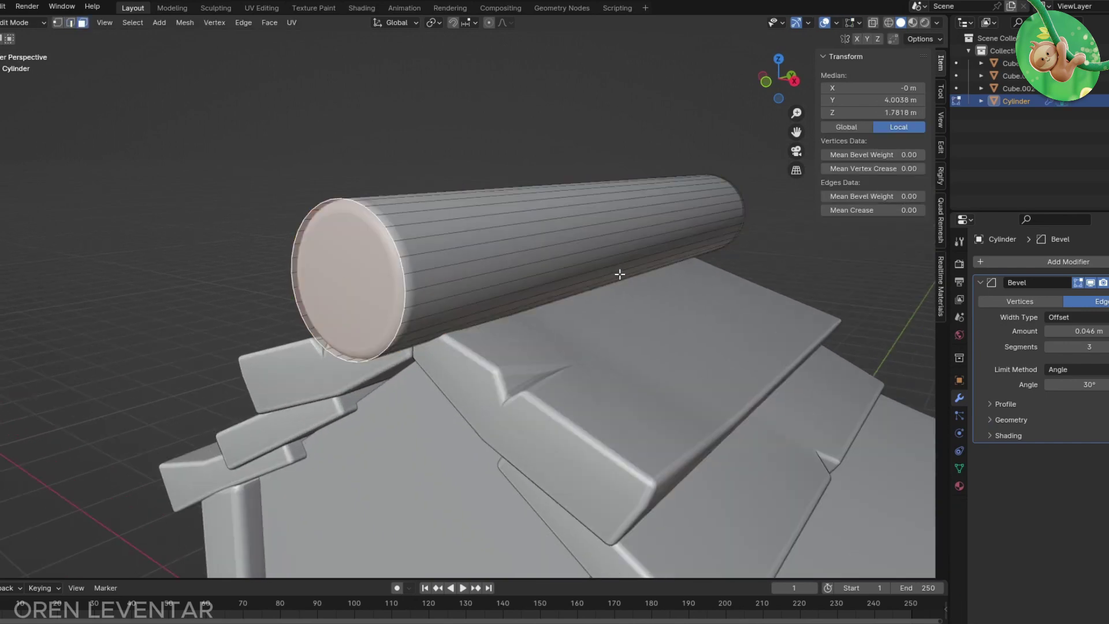
left_click(619, 272)
key("e")
scroll(359, 301, "up", 5)
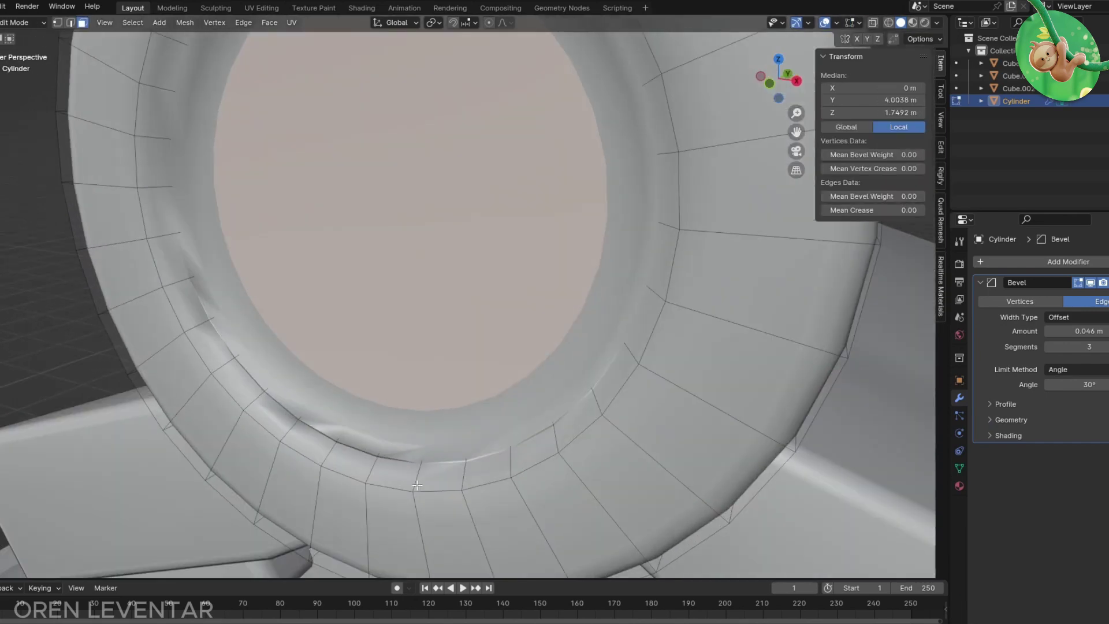
scroll(380, 386, "down", 5)
scroll(388, 273, "down", 4)
Step: Bend the log by moving its middle edge loop
key("2")
left_click(398, 272, "alt")
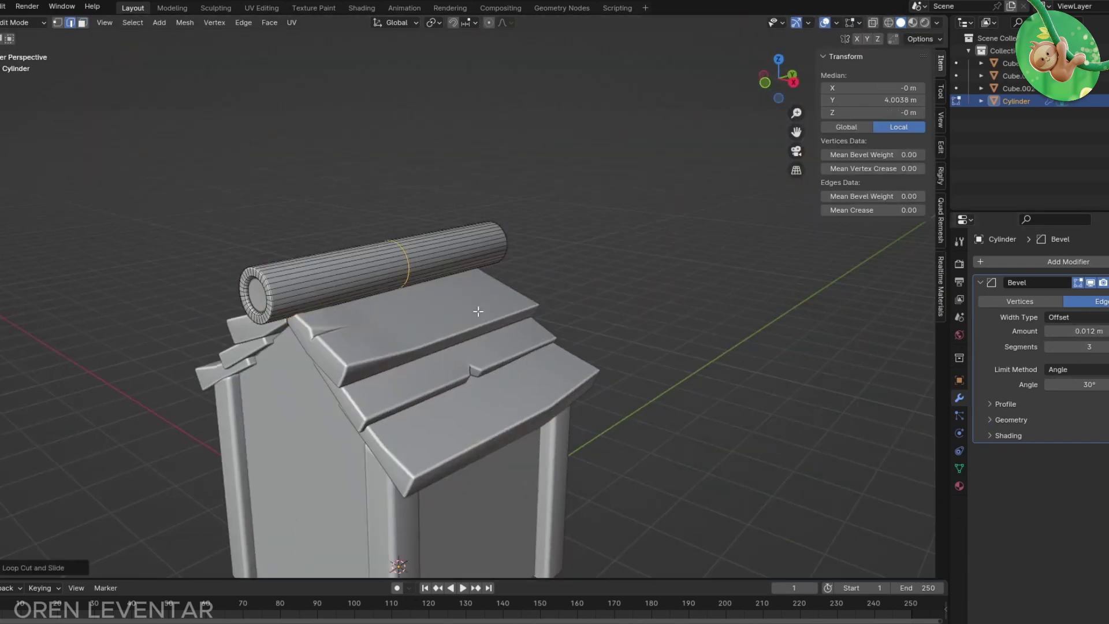
key("g")
left_click(390, 307)
middle_click_drag(425, 322, 375, 289)
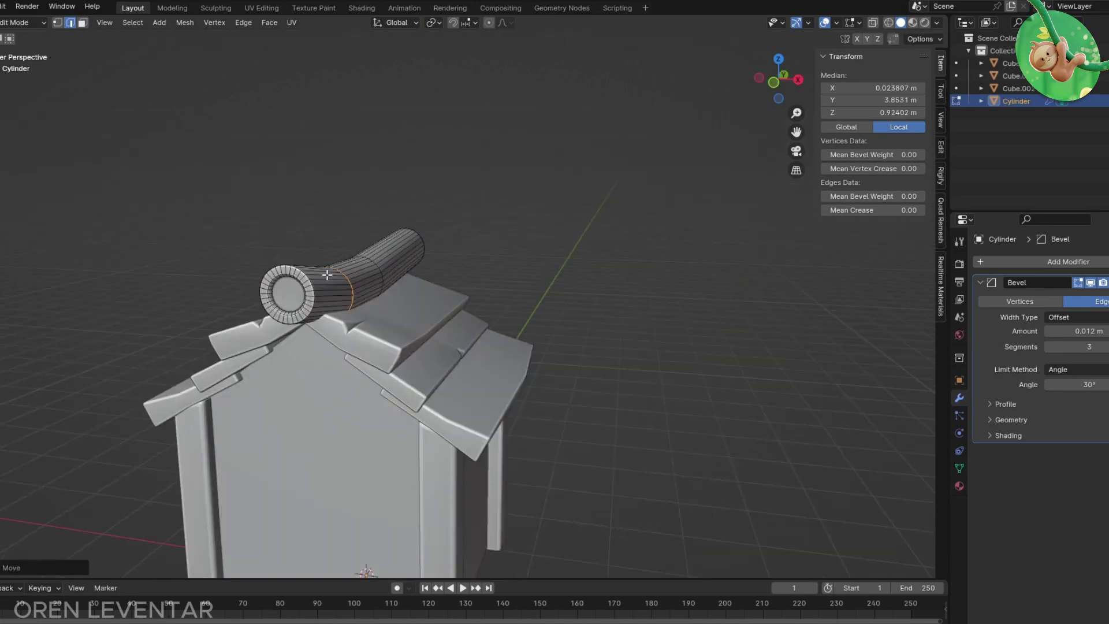
scroll(277, 294, "up", 3)
Step: Grow, scale and inset the end cap faces, then push them inward into a ring
key("3")
left_click(277, 292)
key("ctrl+KP_Add")
key("s")
left_click(433, 314)
key("i")
mouse_move(433, 314)
middle_mouse_down()
mouse_move(442, 346)
mouse_move(337, 310)
middle_mouse_up()
left_click(461, 351)
Step: Slide a vertex on the log's rim to chip a notch into the edge
scroll(430, 356, "down", 3)
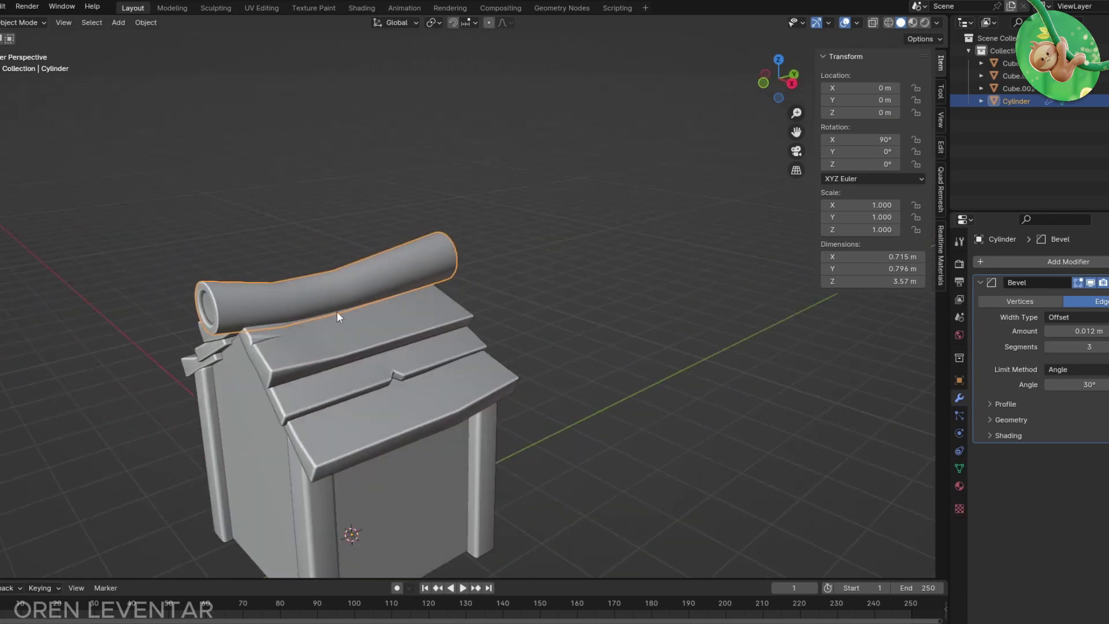
scroll(337, 311, "down", 2)
middle_click_drag(446, 380, 404, 281)
scroll(404, 280, "up", 5)
scroll(404, 281, "up", 3)
key("1")
left_click(174, 384)
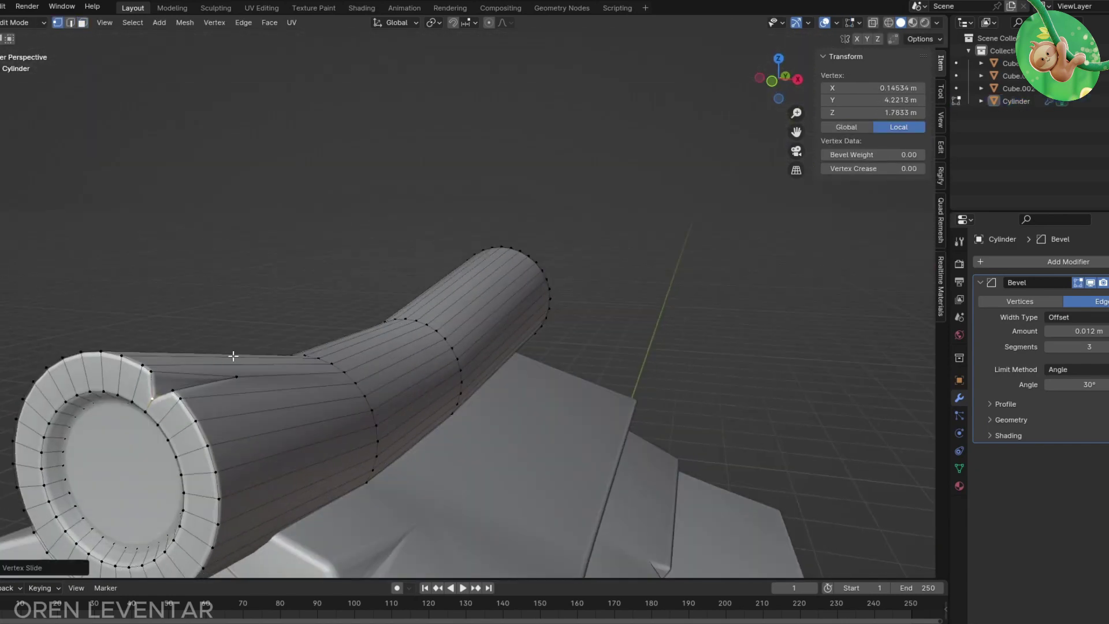
mouse_move(155, 393)
middle_mouse_down()
mouse_move(455, 336)
mouse_move(375, 352)
middle_mouse_up()
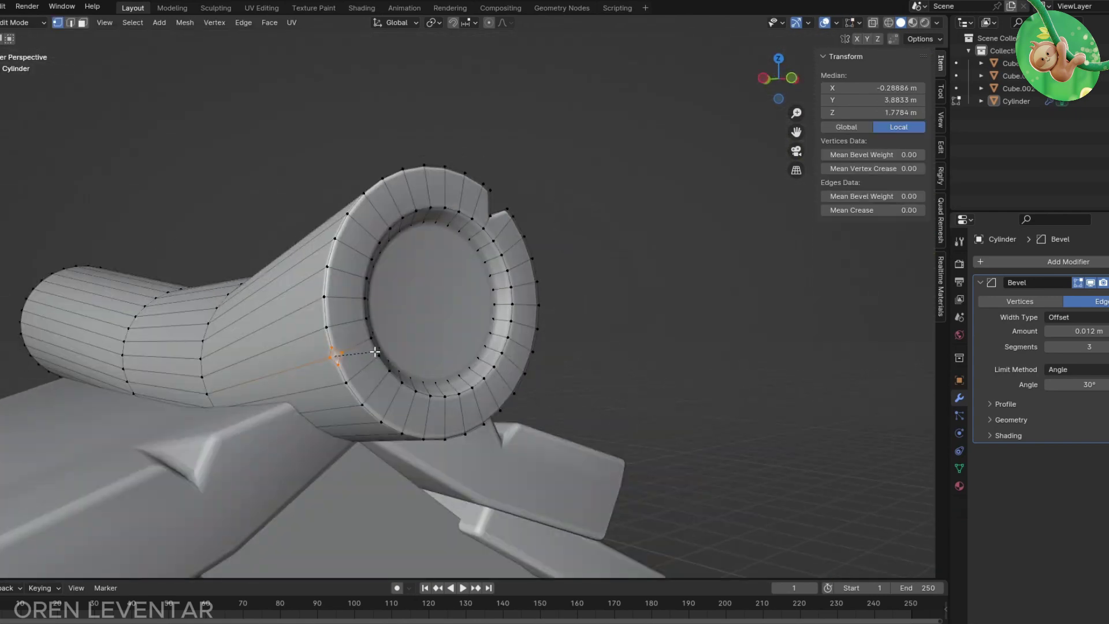
key("Tab")
scroll(371, 371, "down", 5)
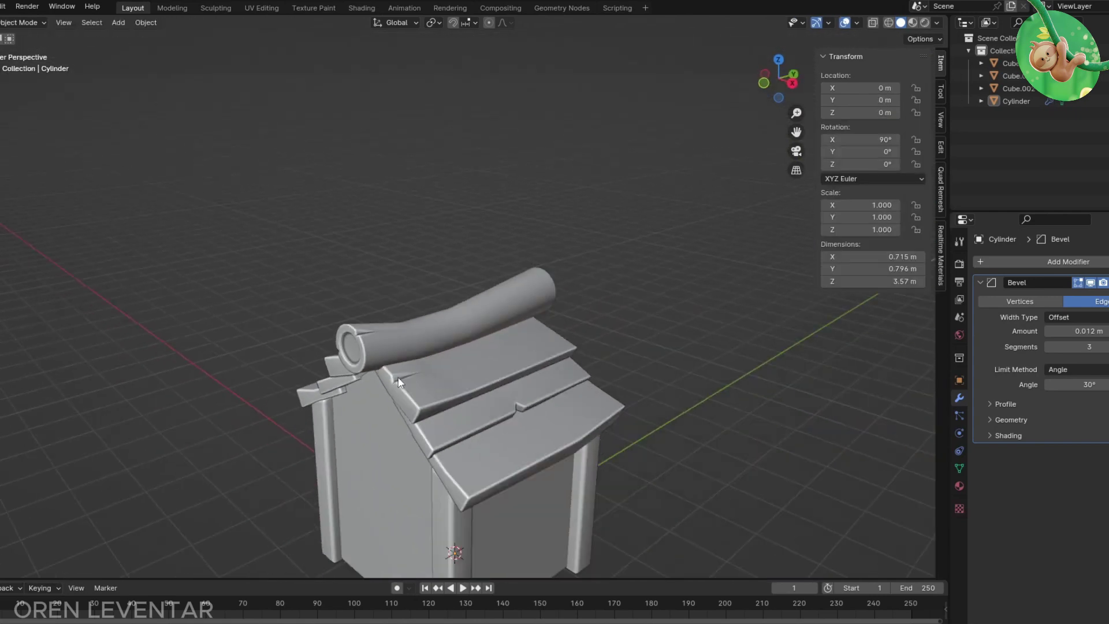
Step: Add an edge loop around the log and return to Object Mode
key("Tab")
scroll(370, 364, "up", 5)
key("ctrl+r")
left_click(402, 345)
scroll(422, 343, "down", 2)
key("Tab")
scroll(410, 419, "down", 5)
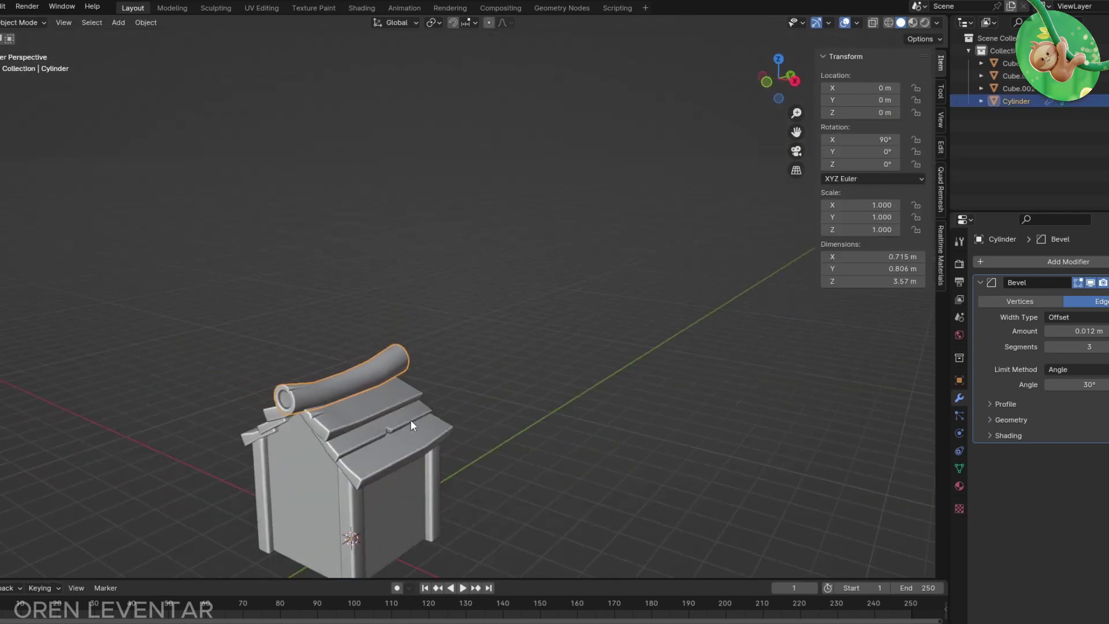
scroll(450, 370, "up", 3)
Step: Widen the corner posts' base into plinths in Edit Mode
left_click(456, 459)
key("Tab")
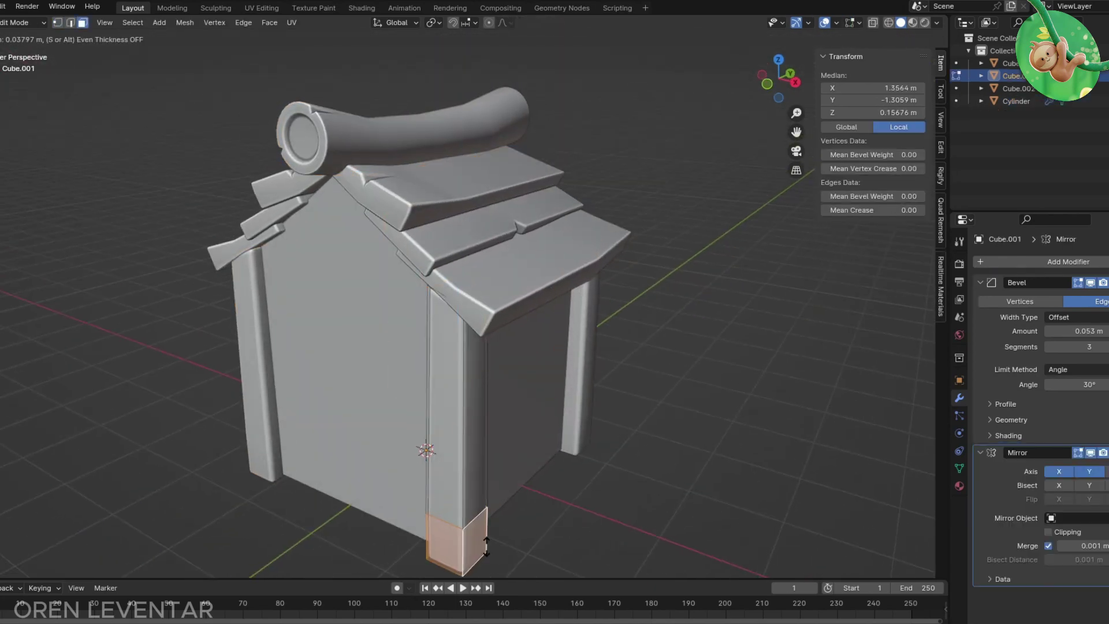
left_click(486, 545)
key("Tab")
scroll(446, 452, "up", 2)
Step: Set the posts' Bevel modifier Miter Outer to Arc
left_click(1040, 420)
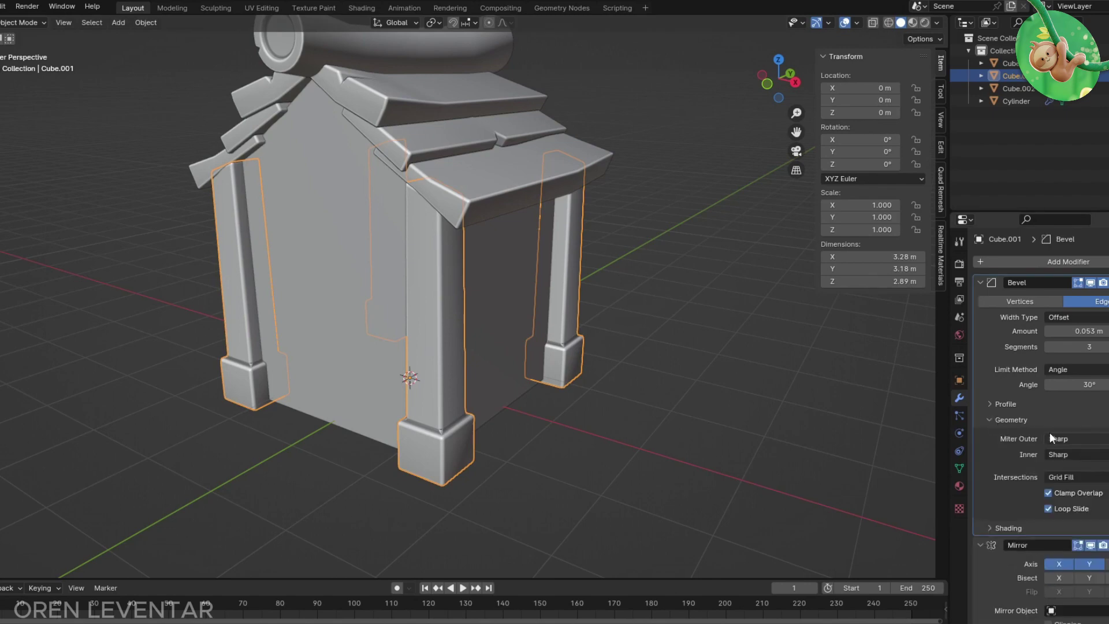
left_click(570, 504)
scroll(450, 455, "down", 3)
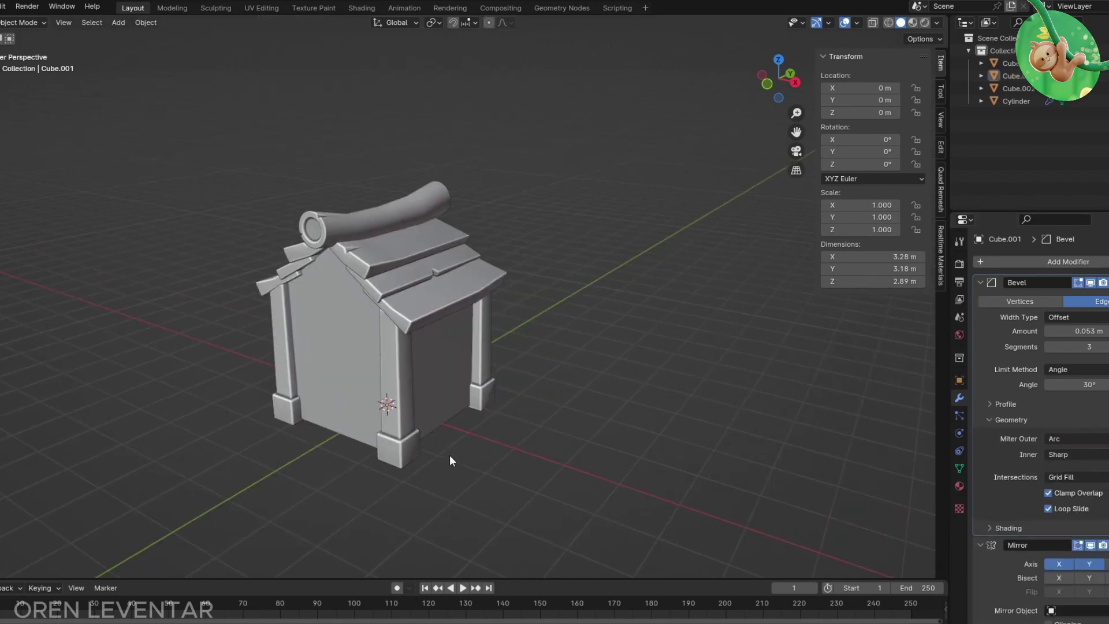
scroll(450, 455, "up", 5)
scroll(976, 477, "down", 2)
left_click(999, 474)
scroll(359, 390, "down", 3)
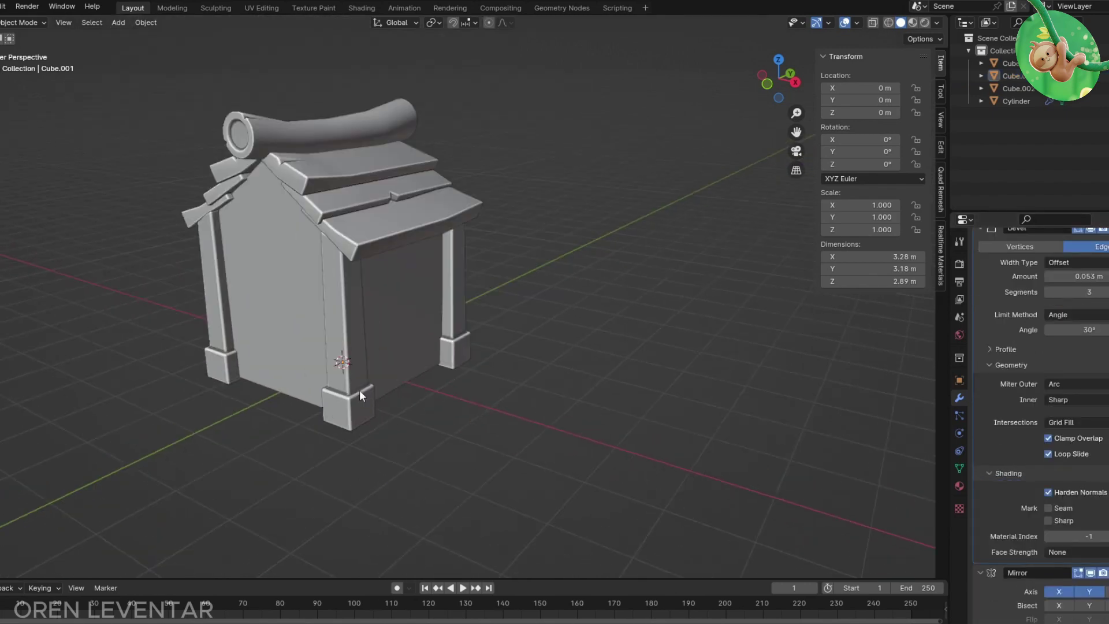
left_click(359, 391)
middle_click_drag(439, 366, 433, 320)
Step: Enter the house body's mesh, try a flat scale, then orbit around the house
key("Tab")
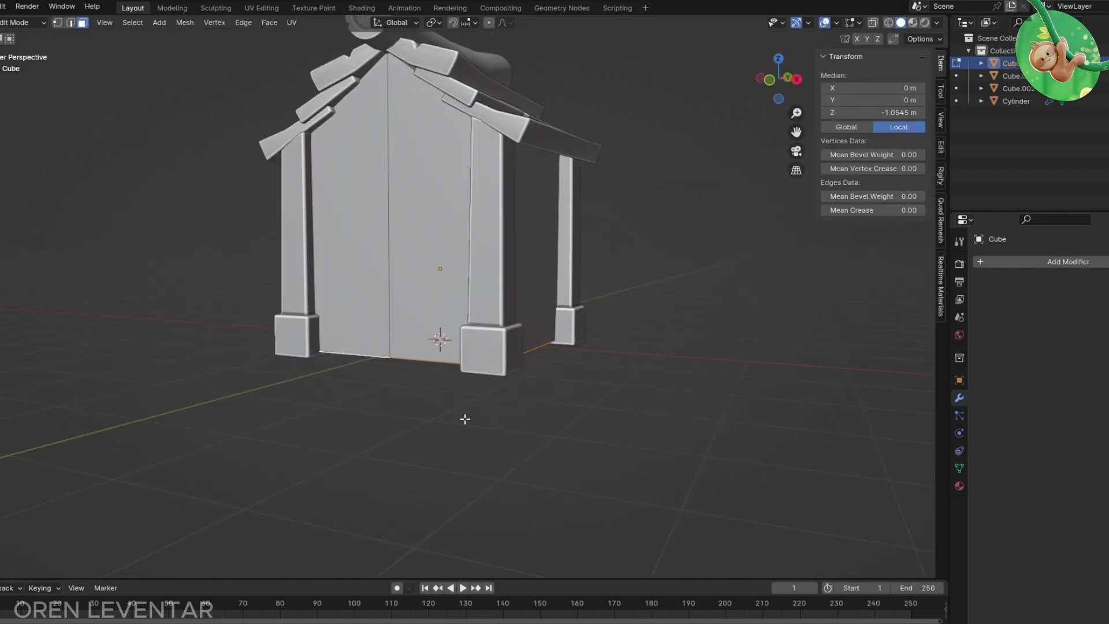
key("s")
key("shift+z")
key("Tab")
scroll(422, 493, "down", 3)
key("Tab")
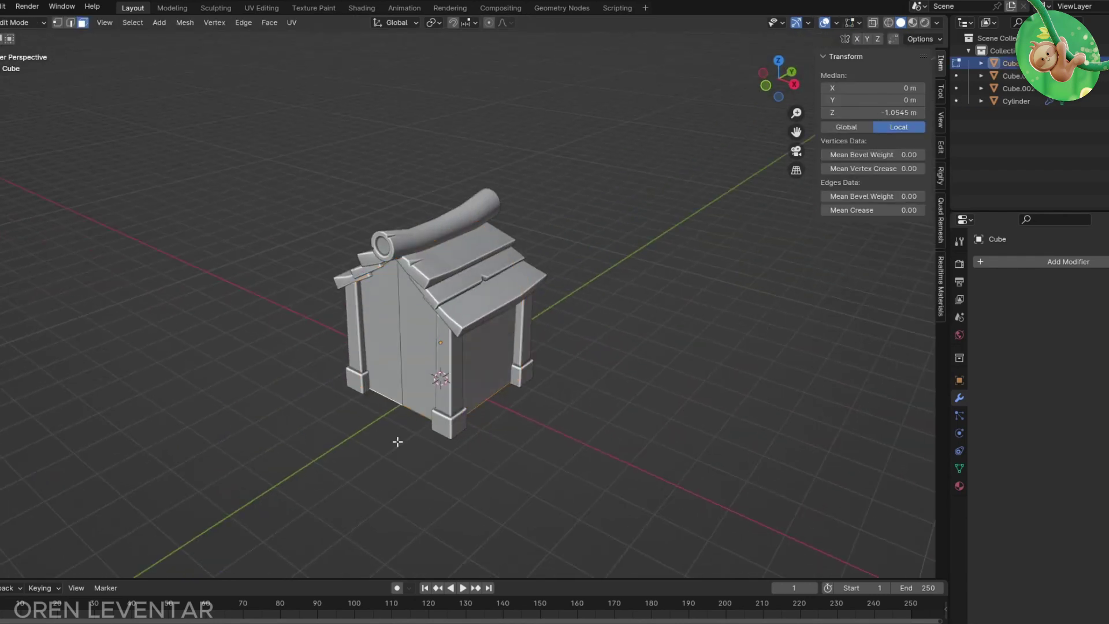
key("Tab")
mouse_move(355, 428)
middle_mouse_down()
mouse_move(562, 356)
mouse_move(428, 394)
mouse_move(502, 345)
mouse_move(445, 328)
mouse_move(347, 388)
middle_mouse_up()
Step: Duplicate the house's bottom face with Shift+D and delete the extra copy
key("Tab")
left_click(425, 350)
scroll(413, 381, "up", 2)
left_click(347, 389)
key("KP_1")
key("shift+d")
left_click(625, 359)
middle_click_drag(633, 339, 605, 303)
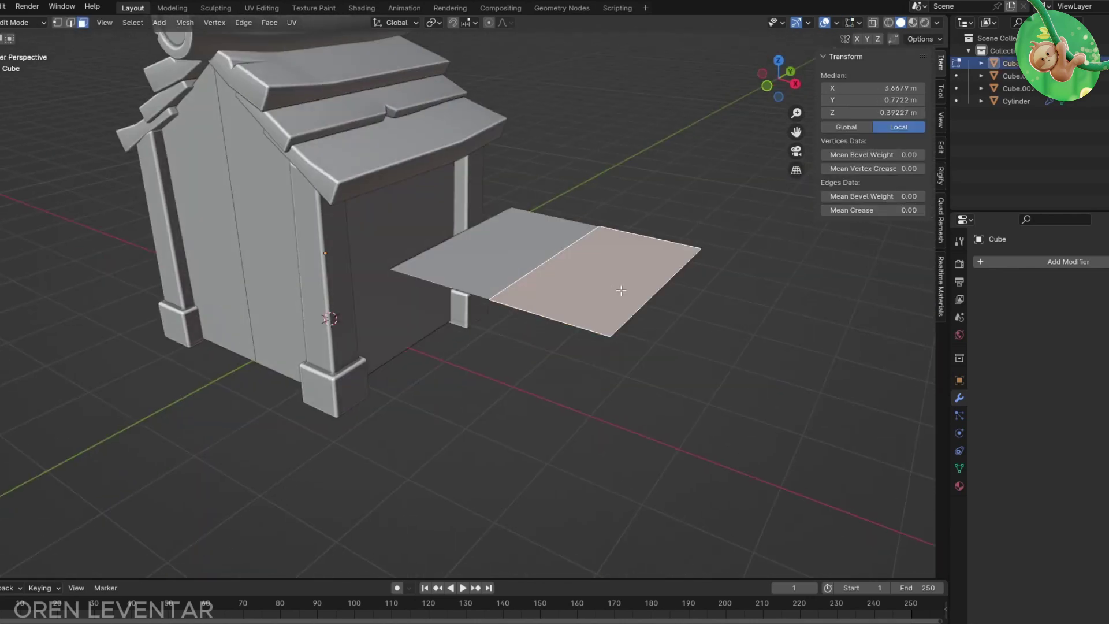
key("x")
Step: Move the copied plane along X and up under the roof, narrowing it
left_click(605, 303)
key("a")
key("g")
key("x")
left_click(586, 298)
key("KP_3")
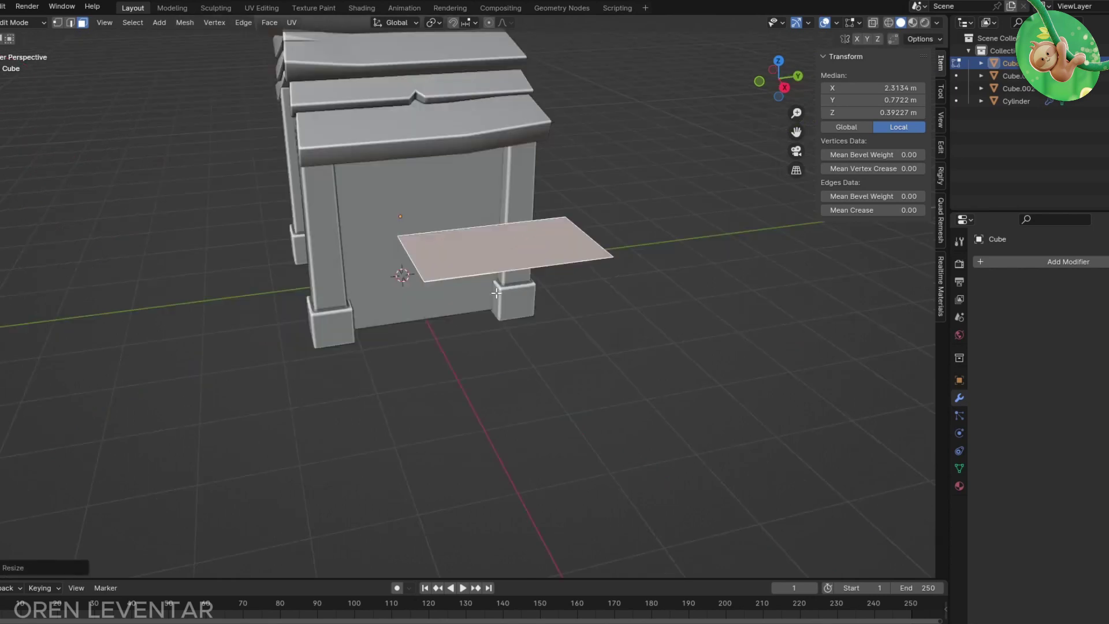
key("g")
left_click(571, 231)
middle_click_drag(571, 231, 596, 218)
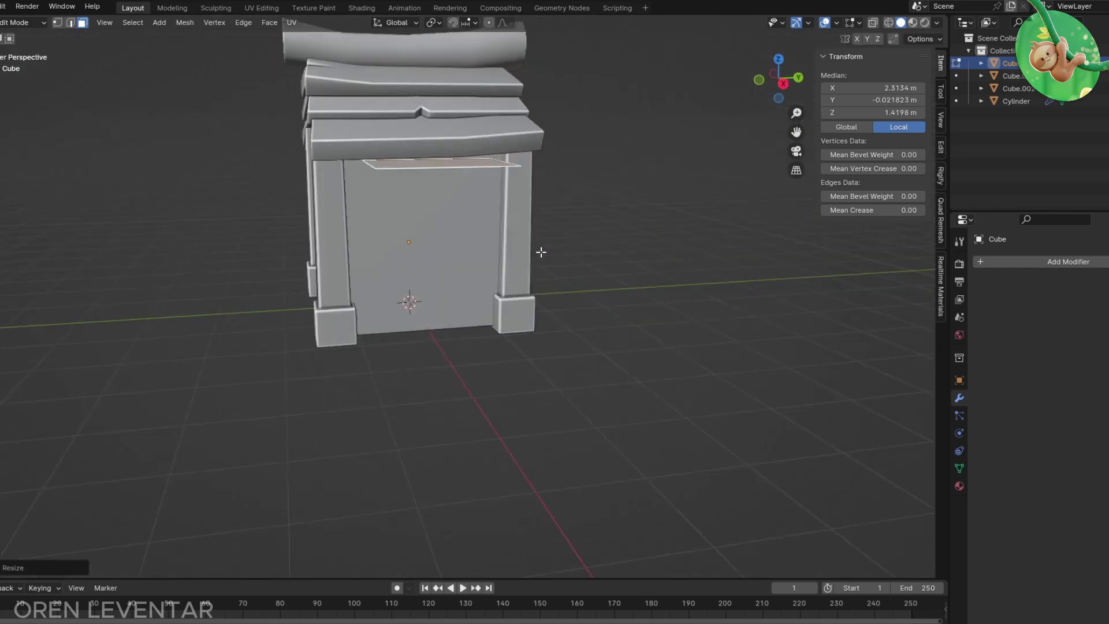
Step: Slide the plane's outer end vertex in see-through vertex mode from the front view
key("KP_1")
scroll(597, 218, "up", 4)
scroll(501, 165, "up", 2)
key("1")
left_click(482, 137)
key("alt+z")
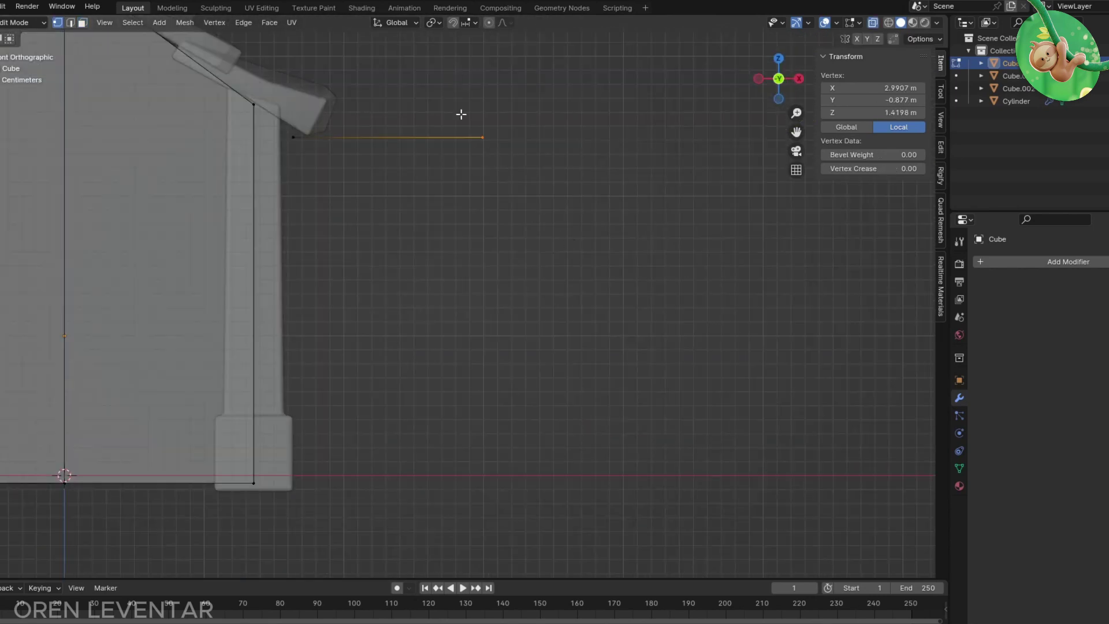
left_click(343, 139)
Step: Cut a new edge loop across the plane and adjust its scale
middle_click_drag(344, 139, 367, 248)
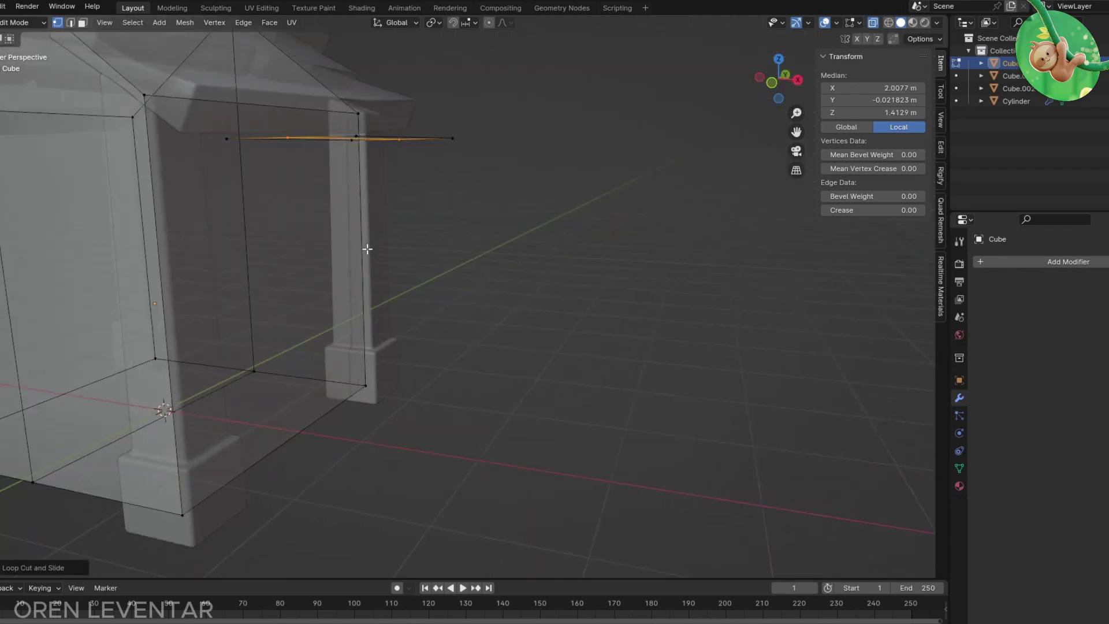
key("KP_1")
mouse_move(433, 265)
middle_mouse_down()
mouse_move(414, 206)
mouse_move(433, 269)
mouse_move(331, 285)
middle_mouse_up()
key("KP_1")
key("alt+z")
key("s")
key("Escape")
Step: Separate the plank into its own object with P and move it along one axis
key("Tab")
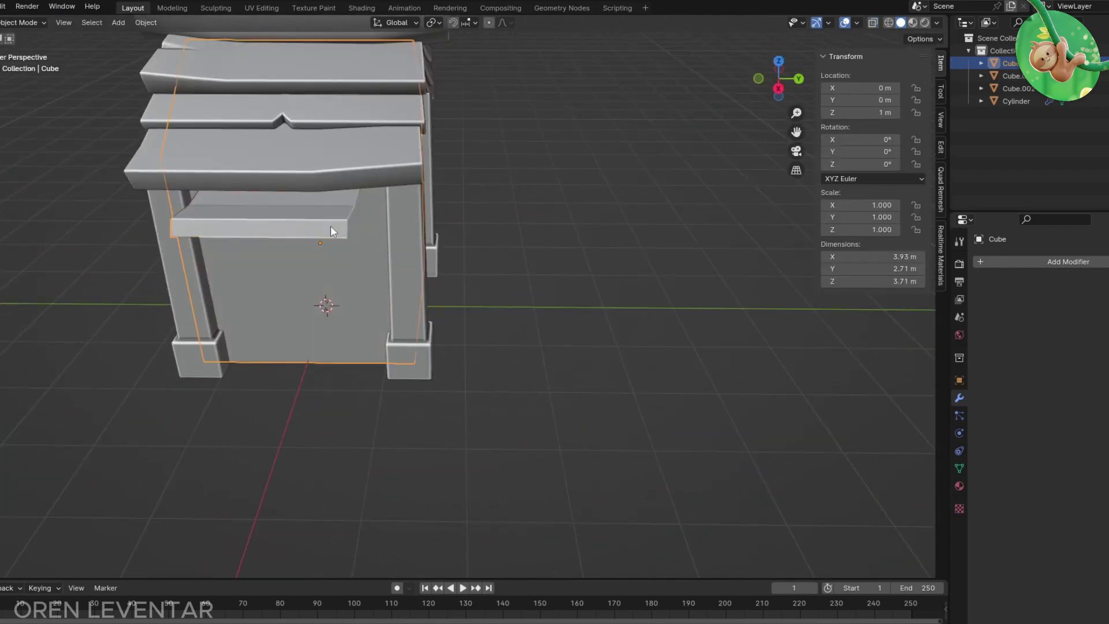
key("Tab")
key("p")
left_click(330, 226)
key("Tab")
key("g")
key("x")
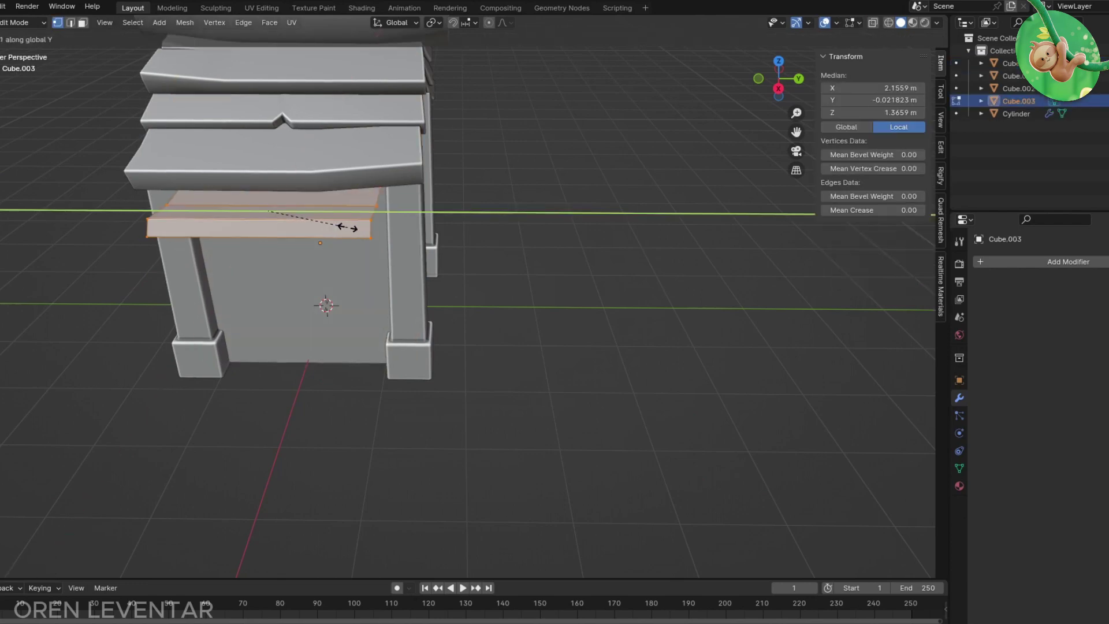
left_click(347, 229)
Step: Check the plank from the front in see-through mode, then return to Object Mode
mouse_move(347, 229)
middle_mouse_down()
mouse_move(428, 250)
mouse_move(385, 286)
mouse_move(404, 271)
middle_mouse_up()
key("KP_1")
scroll(476, 274, "up", 4)
key("alt+z")
key("Tab")
key("alt+z")
Step: Give the plank a Solidify modifier with even thickness and a Bevel modifier
left_click(1008, 260)
mouse_move(952, 260)
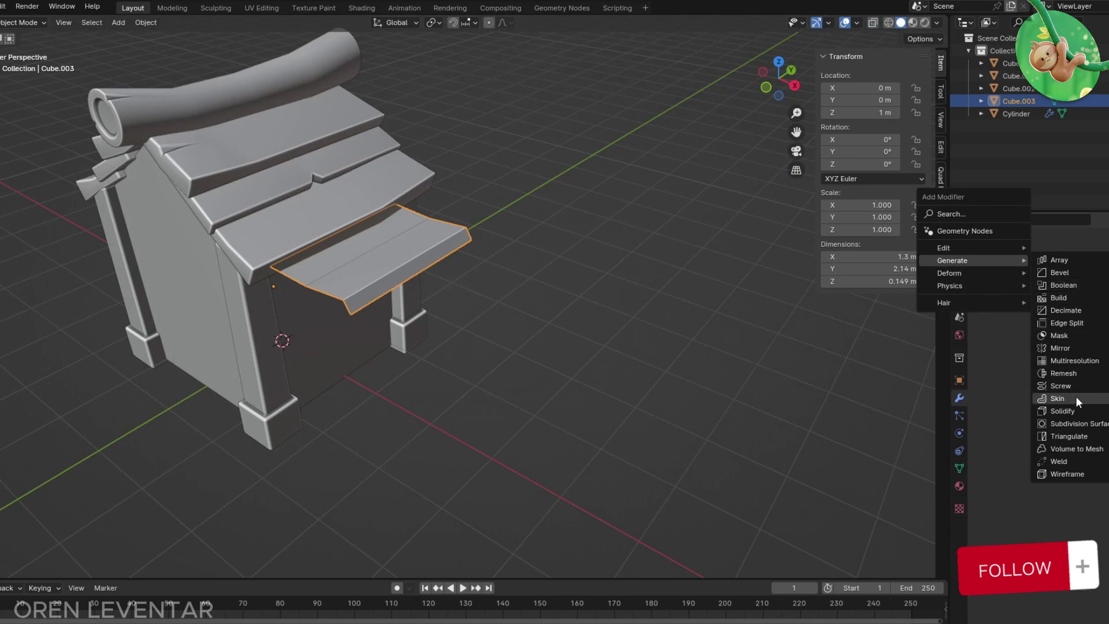
left_click(1062, 411)
left_click(1048, 349)
left_click(1017, 262)
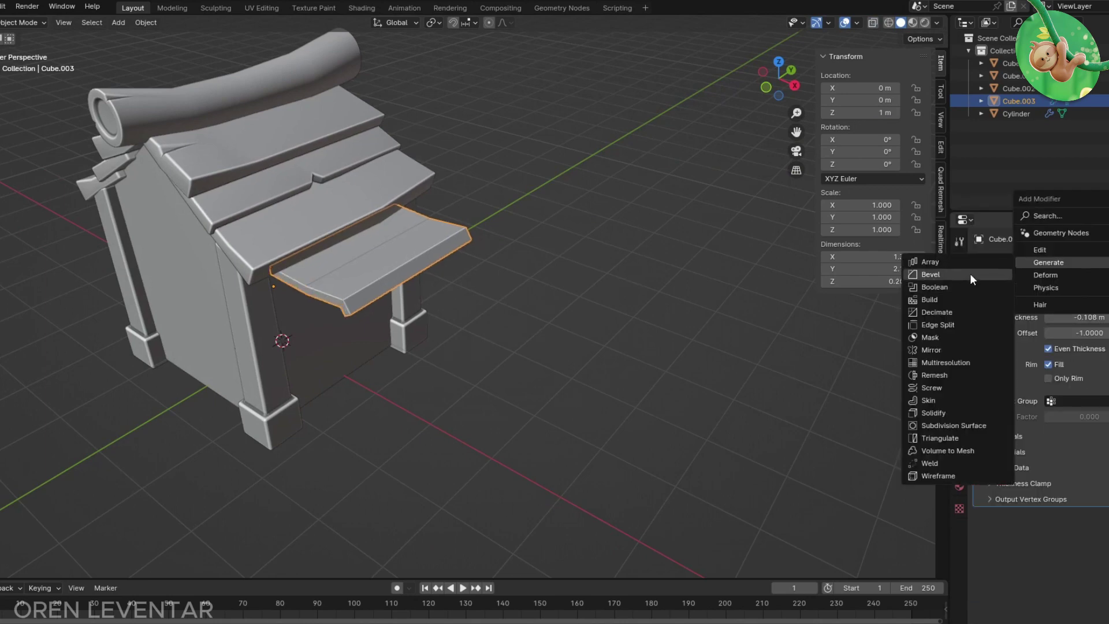
left_click(970, 271)
Step: Shade the plank smooth and deselect it
right_click(355, 262)
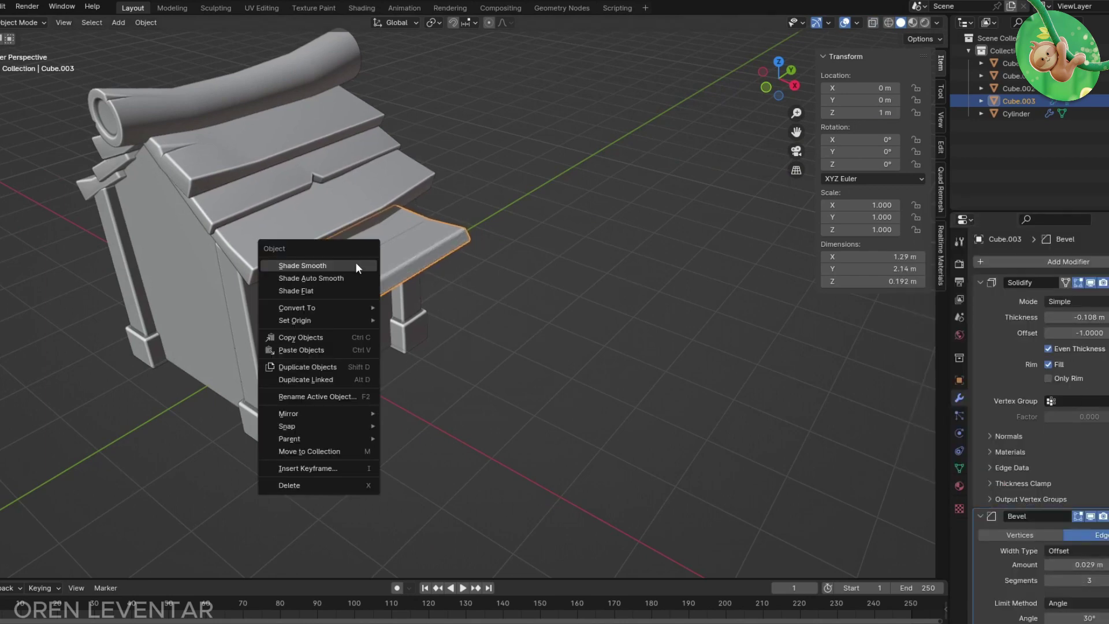
left_click(358, 261)
left_click(450, 387)
scroll(449, 387, "down", 3)
scroll(441, 299, "up", 4)
Step: Inspect the plank's mesh from the side in see-through mode, then orbit around the house
key("Tab")
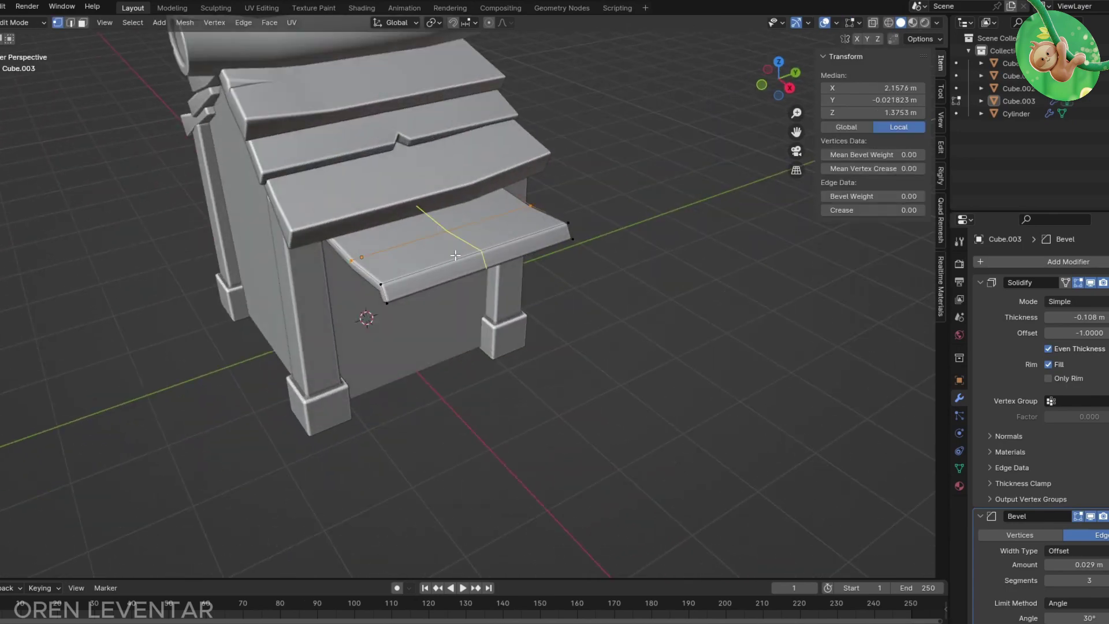
key("KP_3")
key("alt+z")
middle_click_drag(567, 247, 454, 249)
key("Tab")
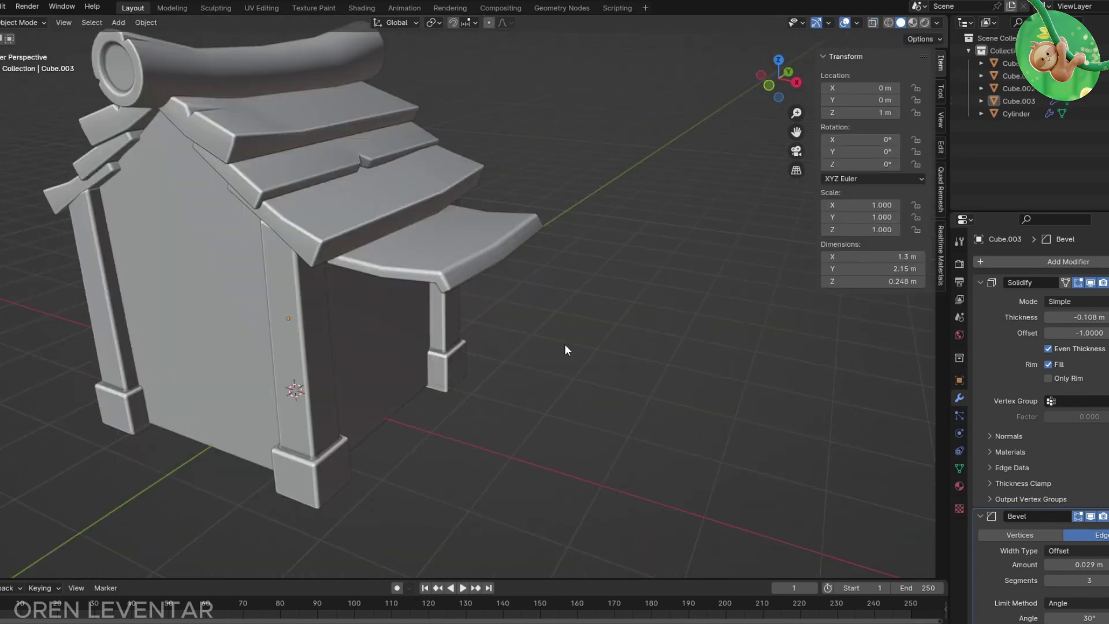
scroll(564, 344, "down", 3)
middle_click_drag(654, 389, 457, 370)
scroll(537, 309, "up", 3)
Step: Add a new cylinder and shrink it into a thin post in front view
key("shift+a")
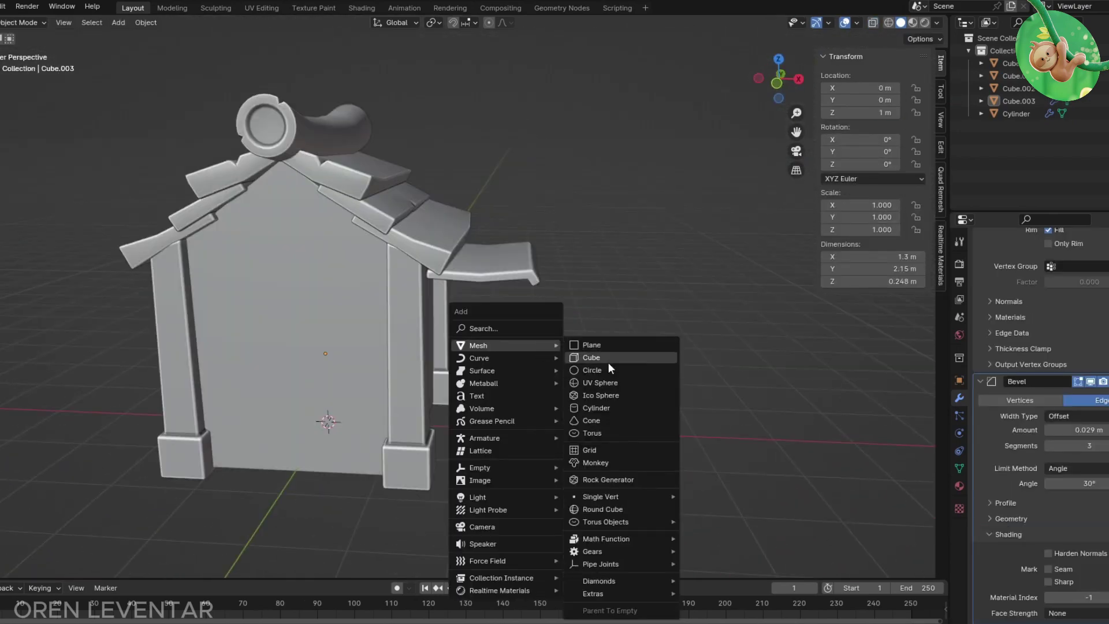
left_click(606, 397)
key("Tab")
key("KP_1")
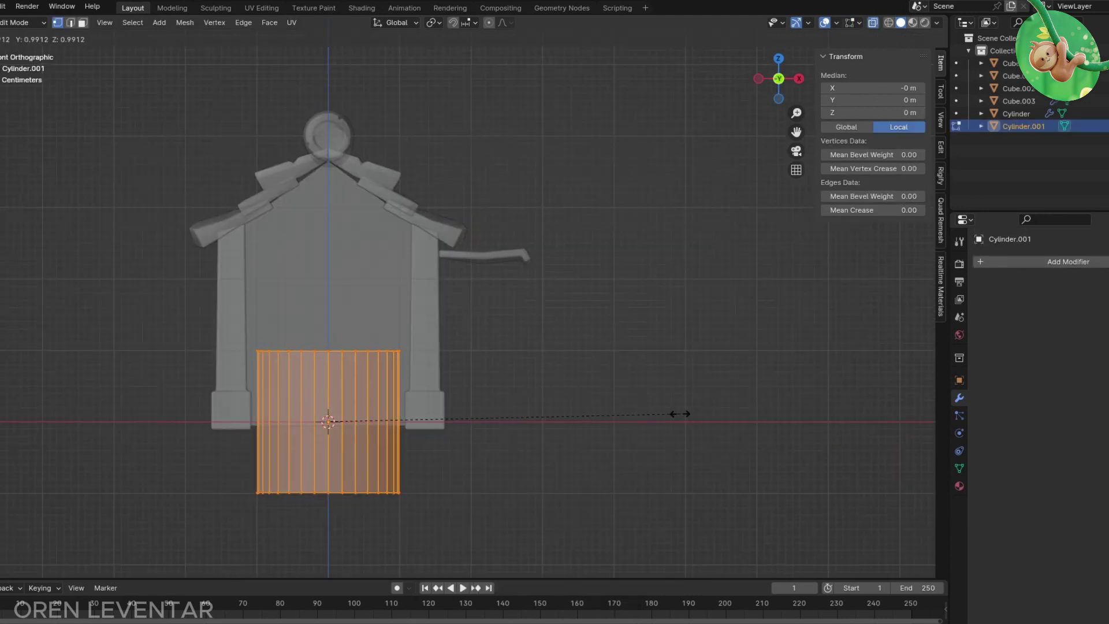
key("alt+z")
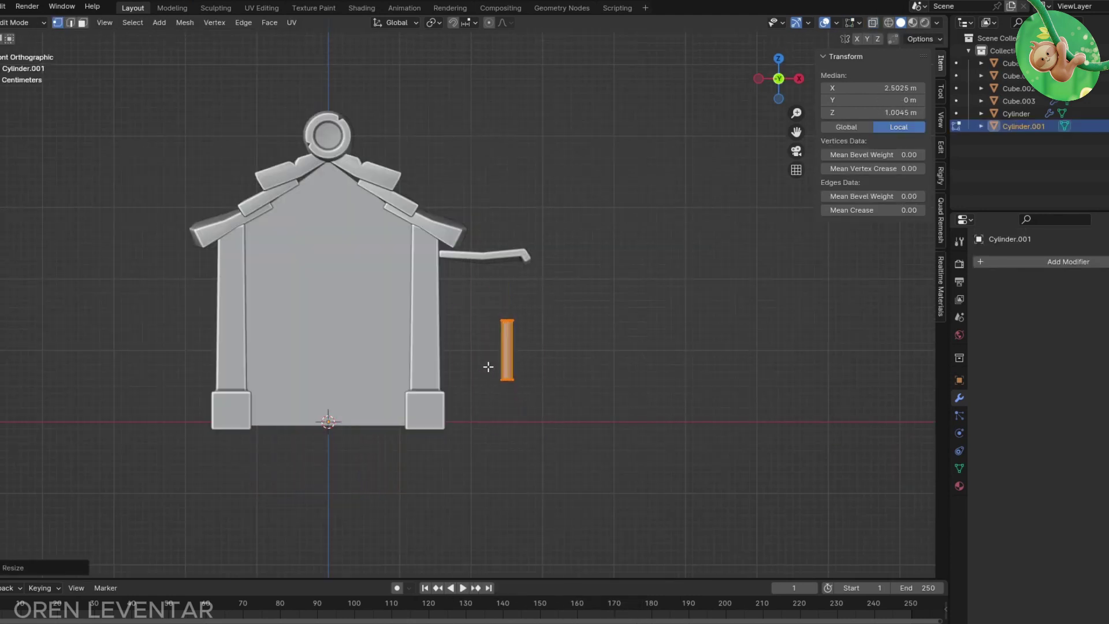
Step: Stretch the post vertically by moving its bottom vertices along Z, then position it
left_click_drag(490, 366, 523, 399)
key("alt+z")
key("g")
key("z")
left_click(436, 287)
key("KP_3")
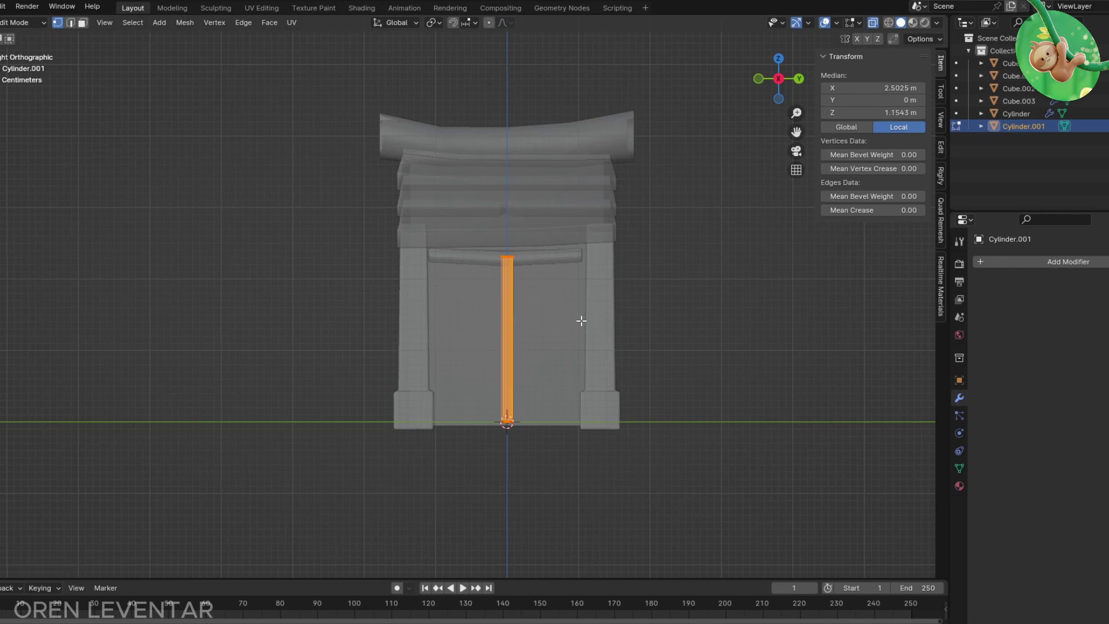
left_click(522, 322)
mouse_move(522, 323)
middle_mouse_down()
mouse_move(652, 329)
mouse_move(478, 396)
mouse_move(456, 375)
middle_mouse_up()
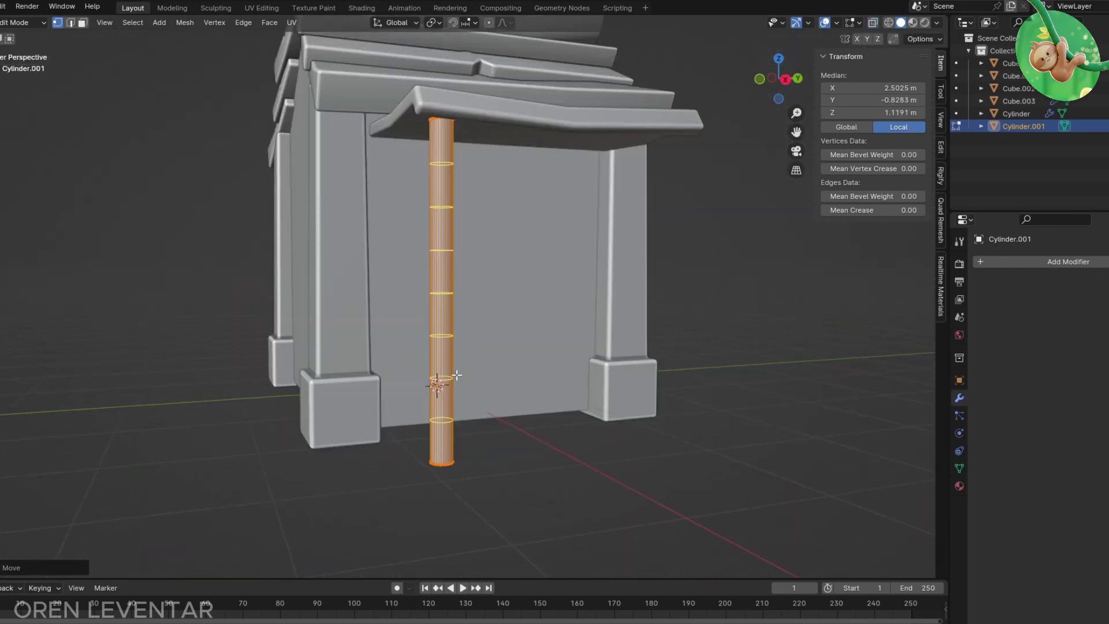
scroll(517, 394, "up", 3)
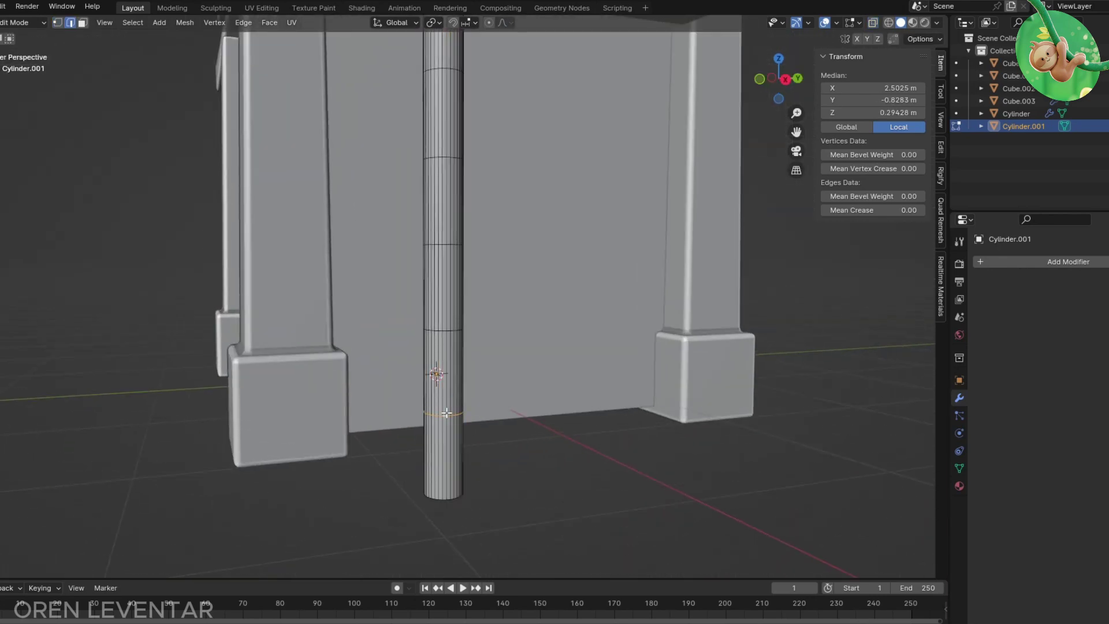
Step: Select edge loops near the base and higher up the leg and fatten them
key("KP_3")
left_click(445, 329, "alt+shift")
left_click_drag(378, 381, 437, 422)
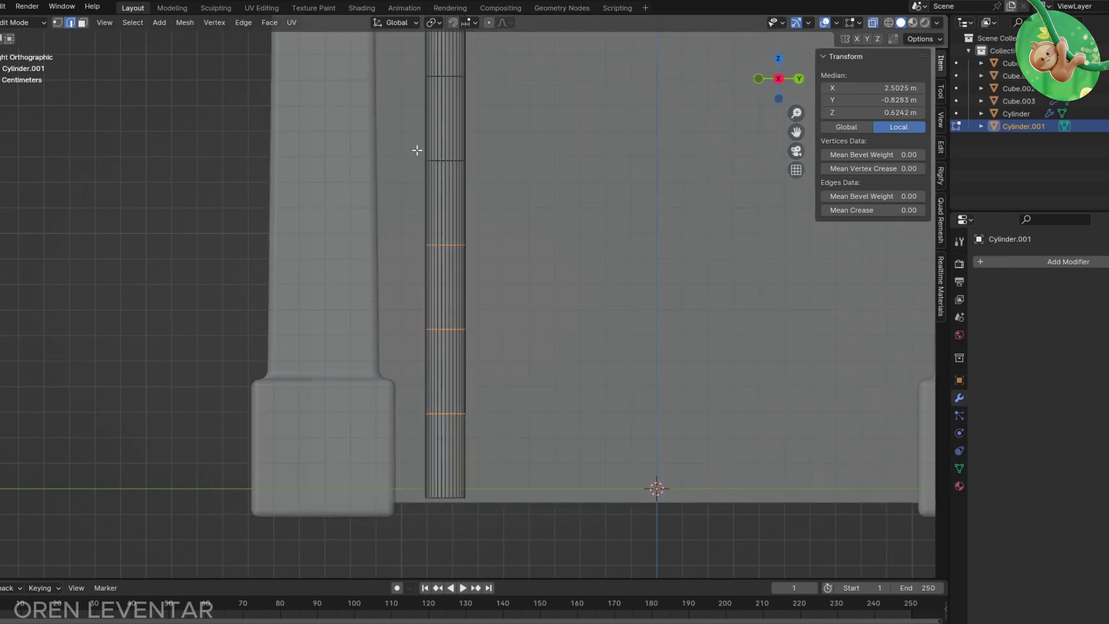
left_click(445, 77, "alt+shift")
left_click(445, 160, "alt+shift")
middle_click_drag(542, 152, 577, 310, "shift")
key("Escape")
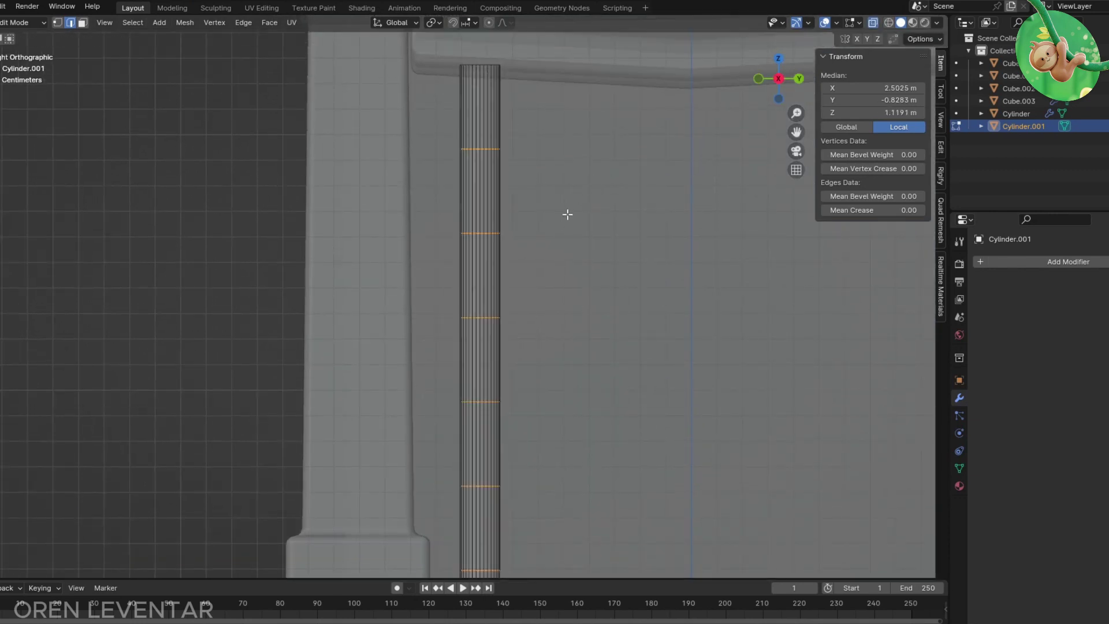
Step: Bulge another set of lower and upper edge loops, then leave Edit Mode
middle_click_drag(504, 417, 520, 403, "shift")
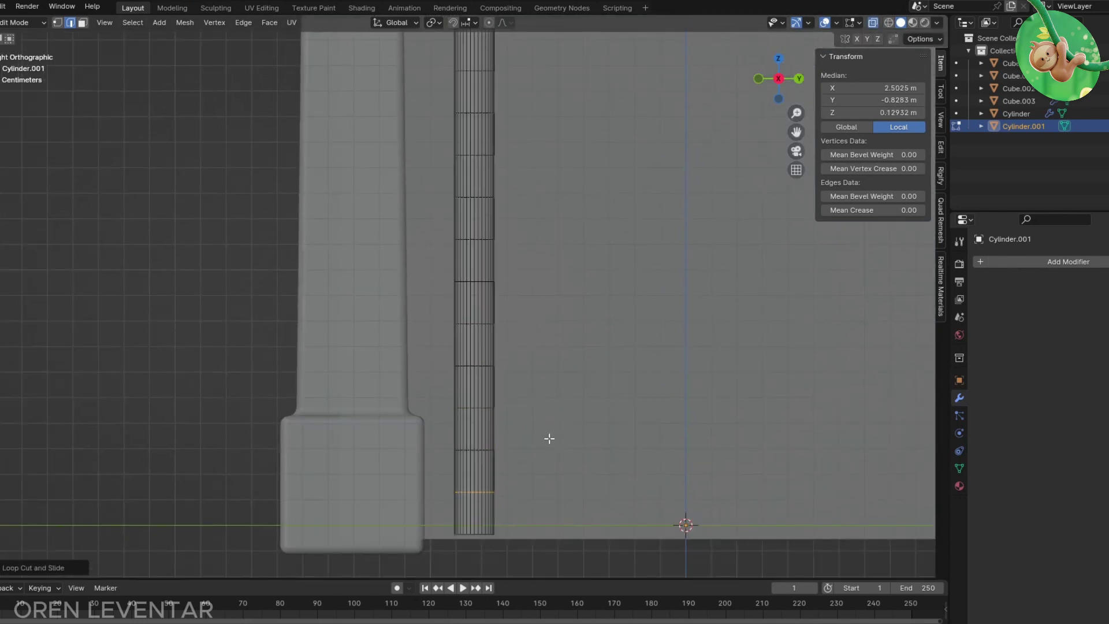
left_click_drag(431, 100, 525, 136, "shift")
mouse_move(568, 50)
middle_mouse_down("shift")
mouse_move(597, 171)
mouse_move(584, 306)
mouse_move(636, 277)
middle_mouse_up("shift")
left_click(609, 164)
key("Tab")
Step: Add a Subdivision Surface modifier to the leg and shade it smooth
left_click(1068, 262)
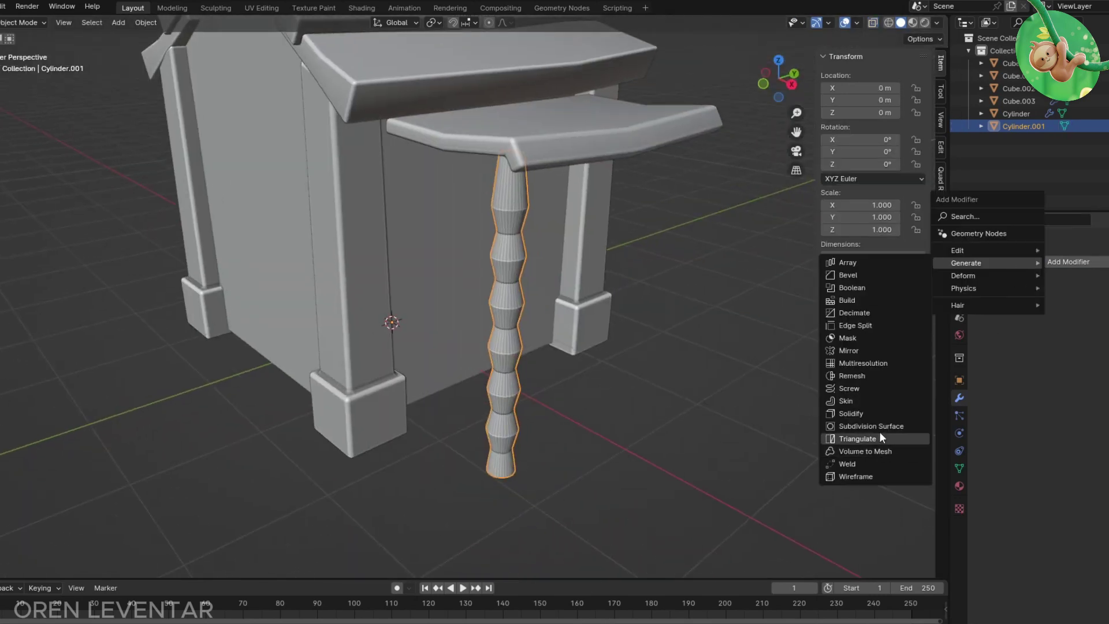
left_click(879, 432)
right_click(509, 289)
left_click(508, 288)
Step: Raise the leg's subdivision level to 2 and slide an edge loop
key("Tab")
scroll(502, 346, "up", 4)
key("ctrl+2")
scroll(492, 429, "up", 3)
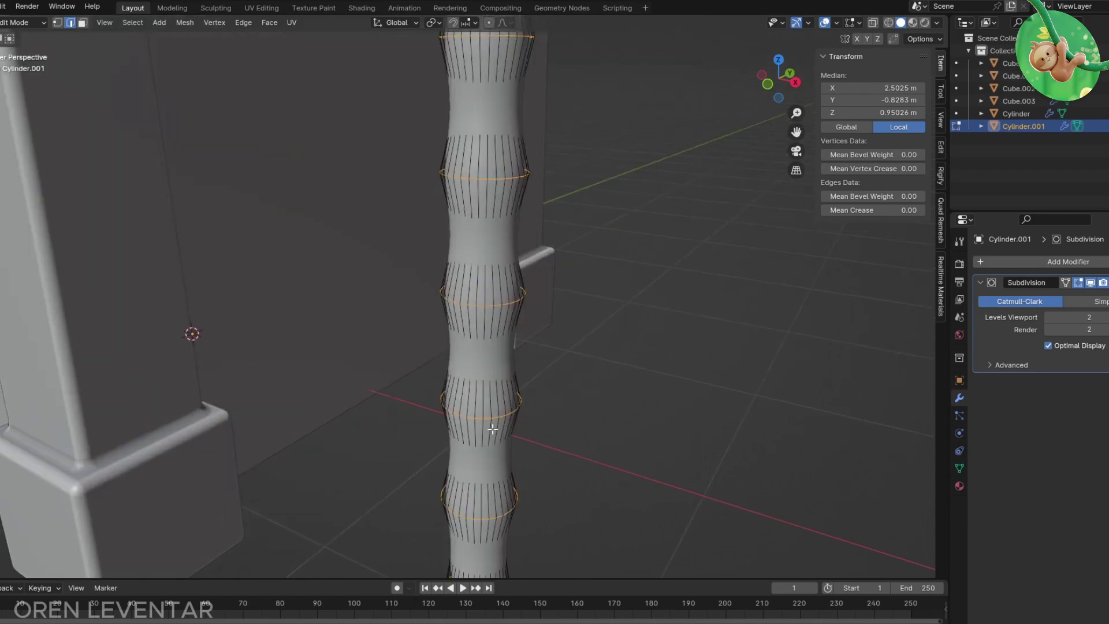
scroll(506, 367, "down", 5)
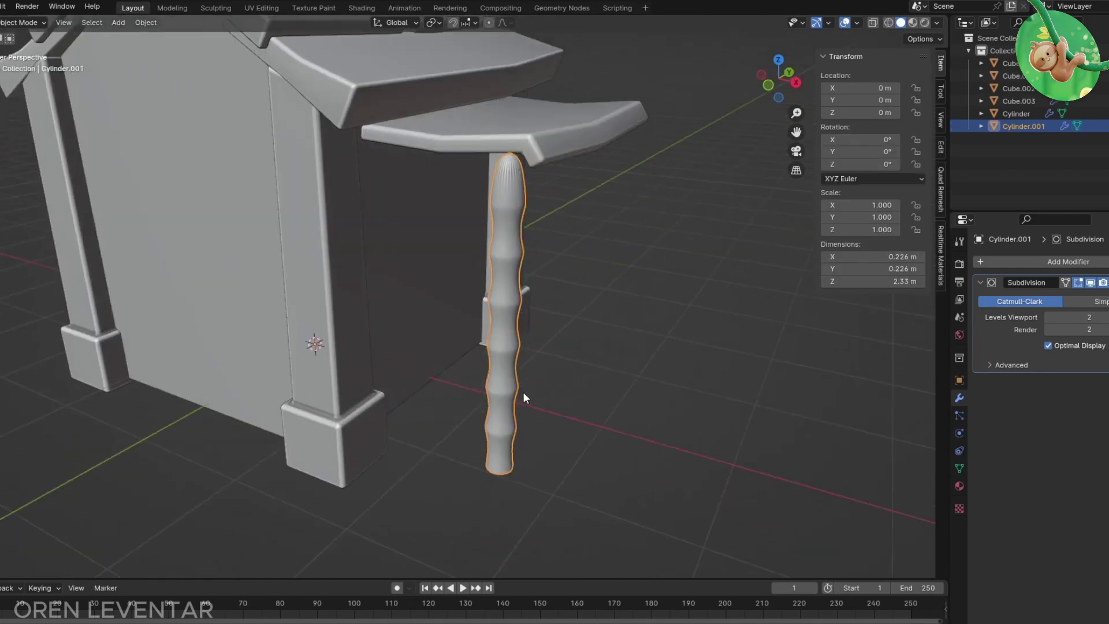
scroll(487, 157, "up", 5)
left_click(491, 156)
scroll(527, 307, "down", 3)
scroll(512, 527, "down", 3)
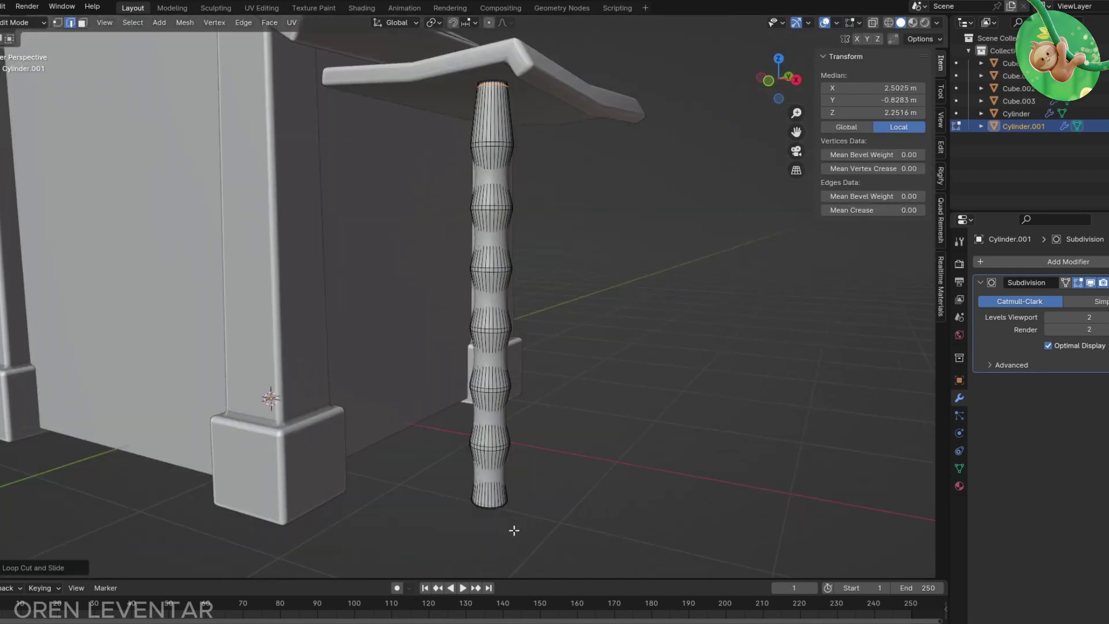
Step: Scale the leg's bottom edge loop outward into a flared base
mouse_move(513, 528)
middle_mouse_down()
mouse_move(446, 371)
mouse_move(543, 422)
mouse_move(497, 381)
middle_mouse_up()
left_click(446, 372, "alt")
key("s")
left_click(481, 363)
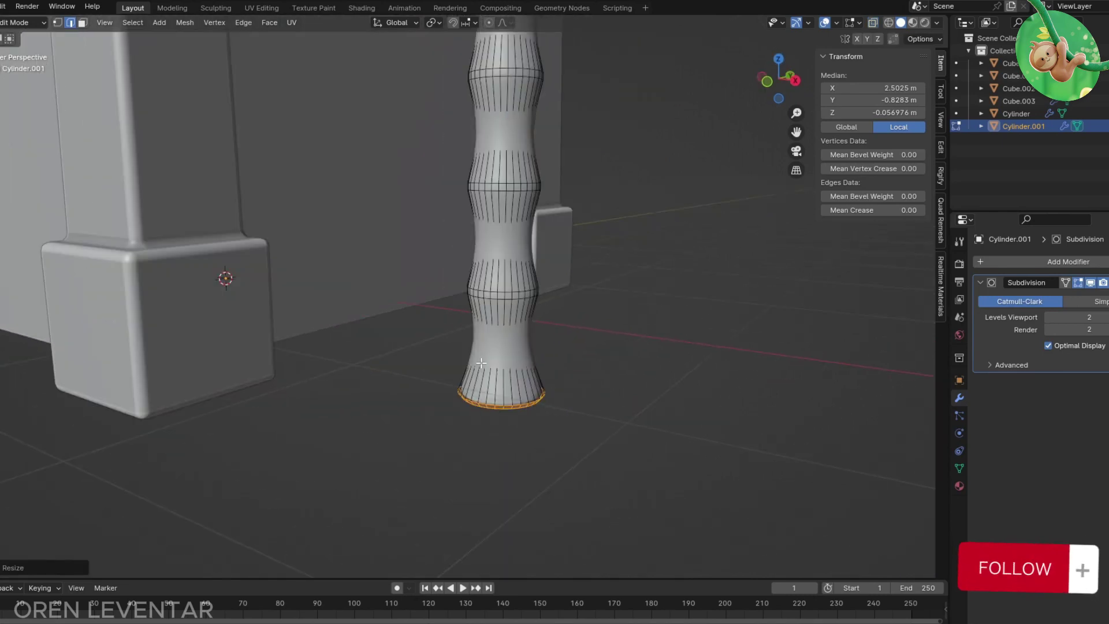
scroll(513, 269, "up", 2)
Step: Select several edge loops up the leg using see-through display
key("alt+z")
left_click(507, 255, "alt")
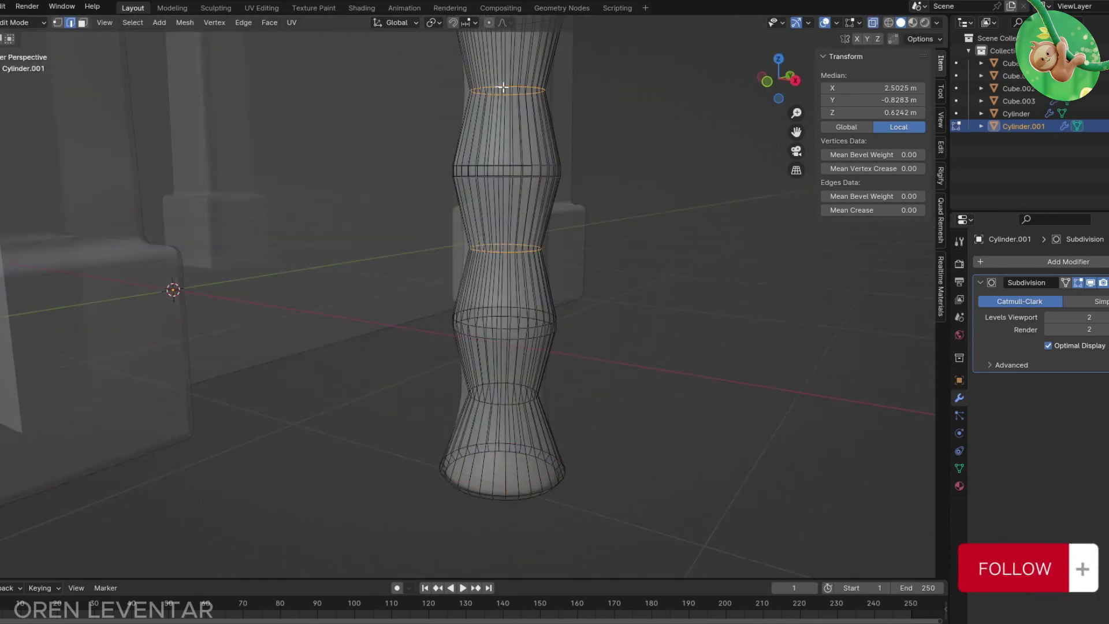
middle_click_drag(503, 87, 462, 225, "shift")
left_click(554, 234, "alt+shift")
middle_click_drag(555, 234, 567, 216, "shift")
scroll(599, 231, "up", 2)
key("alt+z")
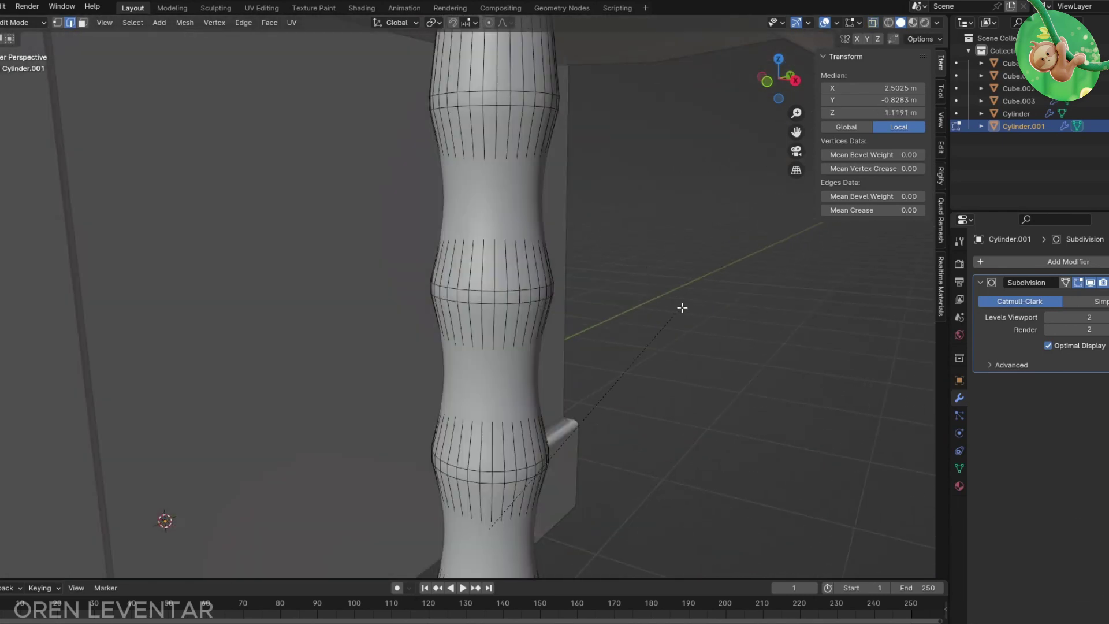
Step: Select the top of the leg from the front view and return to Object Mode
scroll(686, 311, "down", 4)
middle_click_drag(580, 328, 604, 349)
key("KP_1")
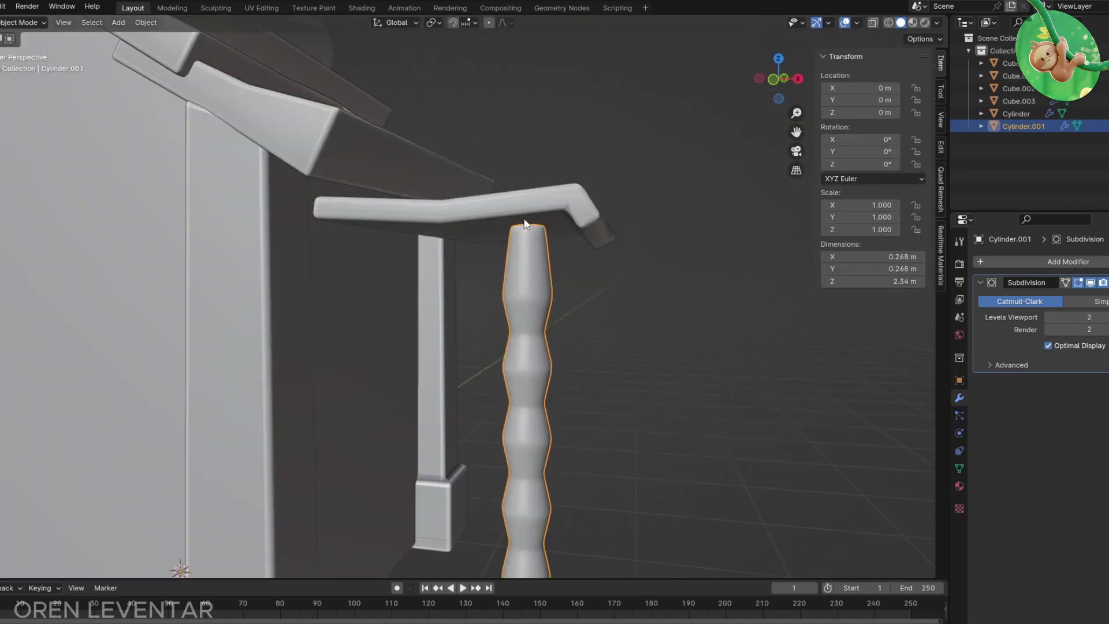
key("alt+z")
left_click_drag(475, 189, 565, 243)
key("Tab")
Step: Add a Mirror modifier on the Y axis to the leg, creating a second porch support
left_click(1068, 262)
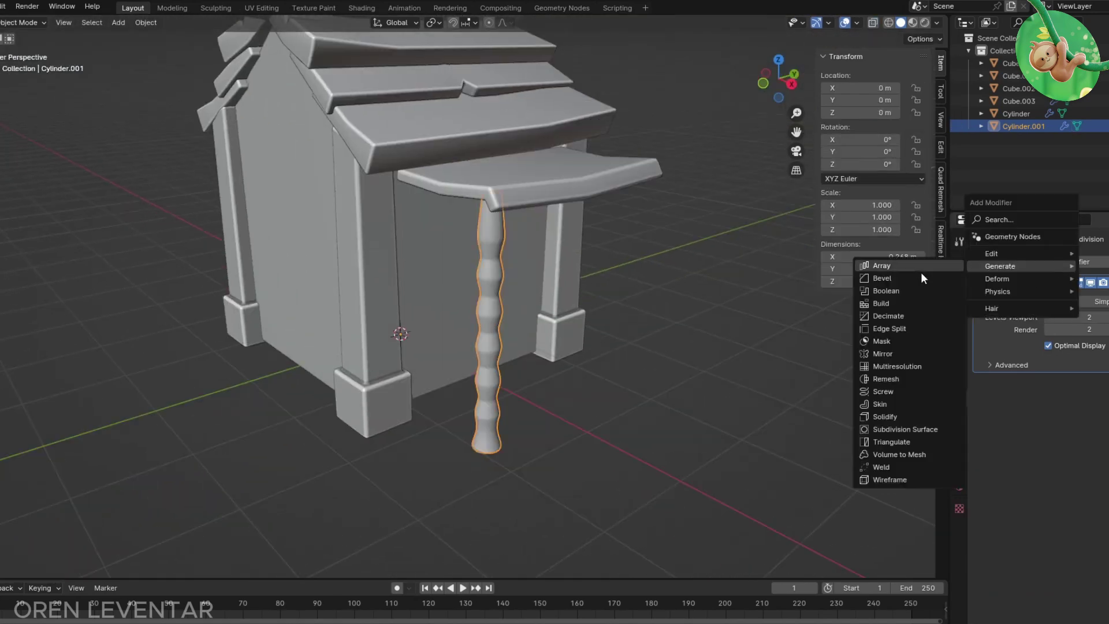
left_click(921, 375)
left_click(1090, 401)
left_click(1059, 401)
scroll(661, 375, "up", 2)
scroll(662, 375, "down", 4)
Step: Raise the porch top vertically along Z
left_click(673, 439)
middle_click_drag(674, 439, 538, 332)
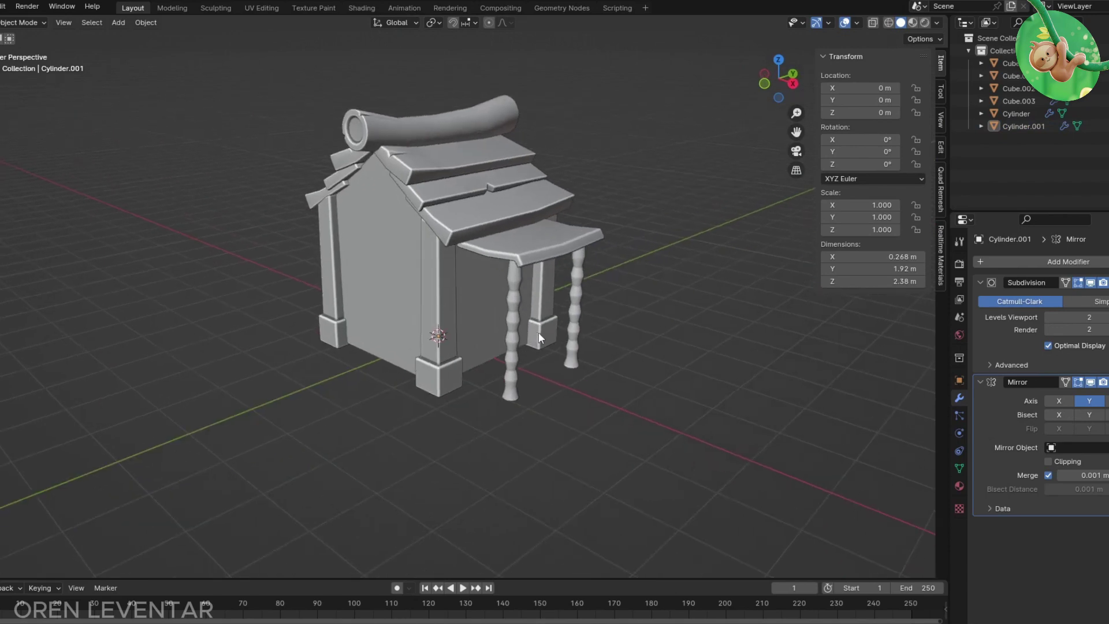
left_click(529, 257)
key("g")
key("z")
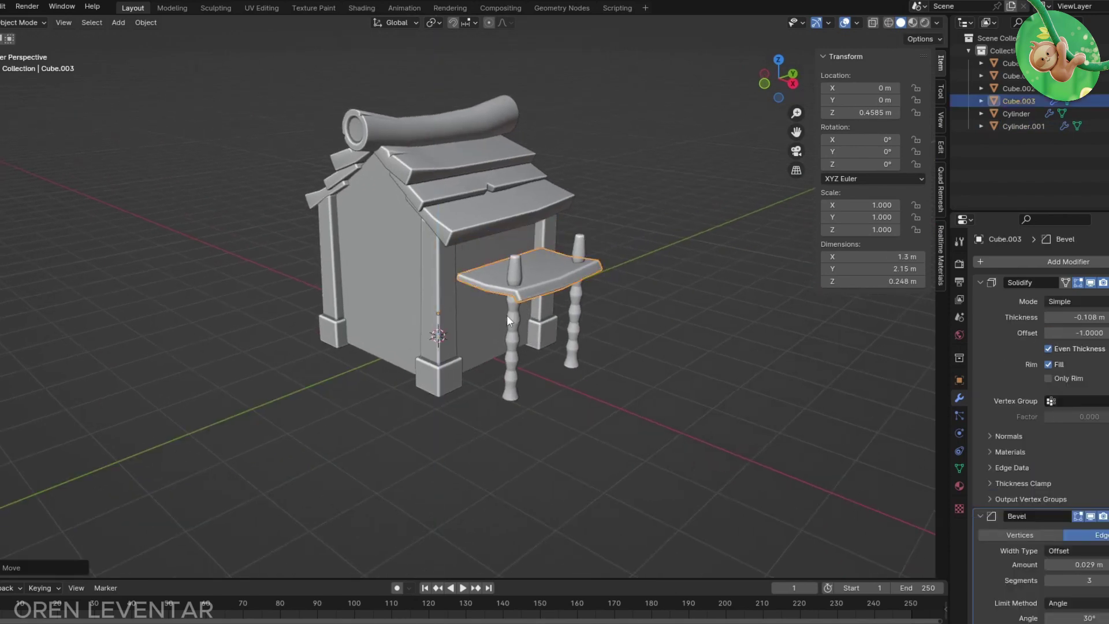
Step: Delete the upper section of the leg's mesh in front view
left_click(512, 338)
scroll(578, 205, "up", 3)
key("Tab")
key("KP_1")
left_click_drag(573, 82, 762, 334)
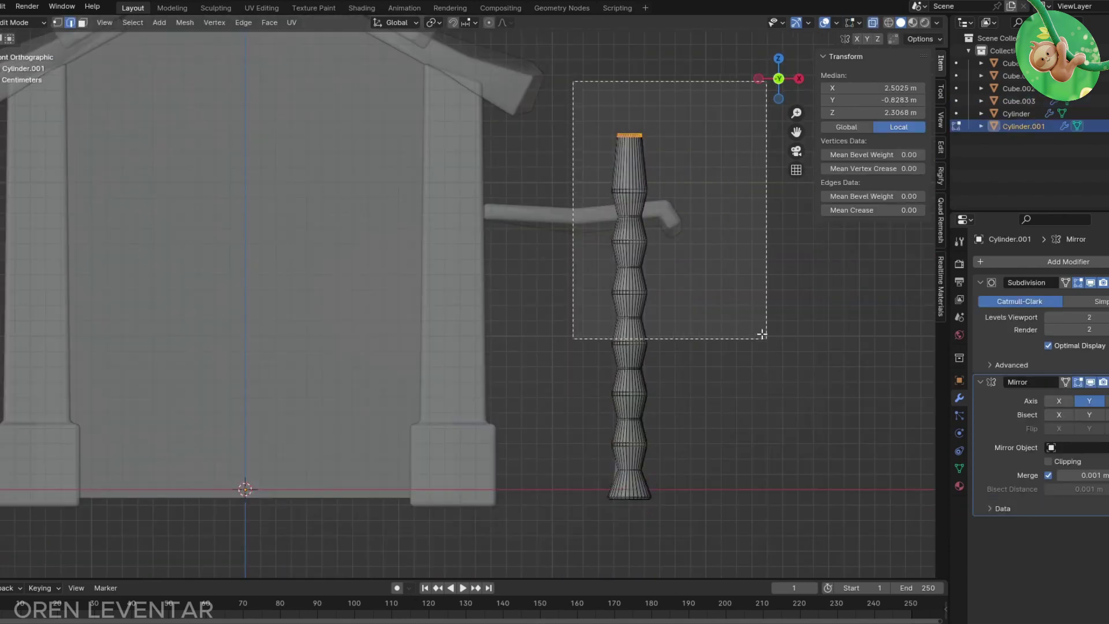
key("x")
left_click(725, 283)
key("alt+z")
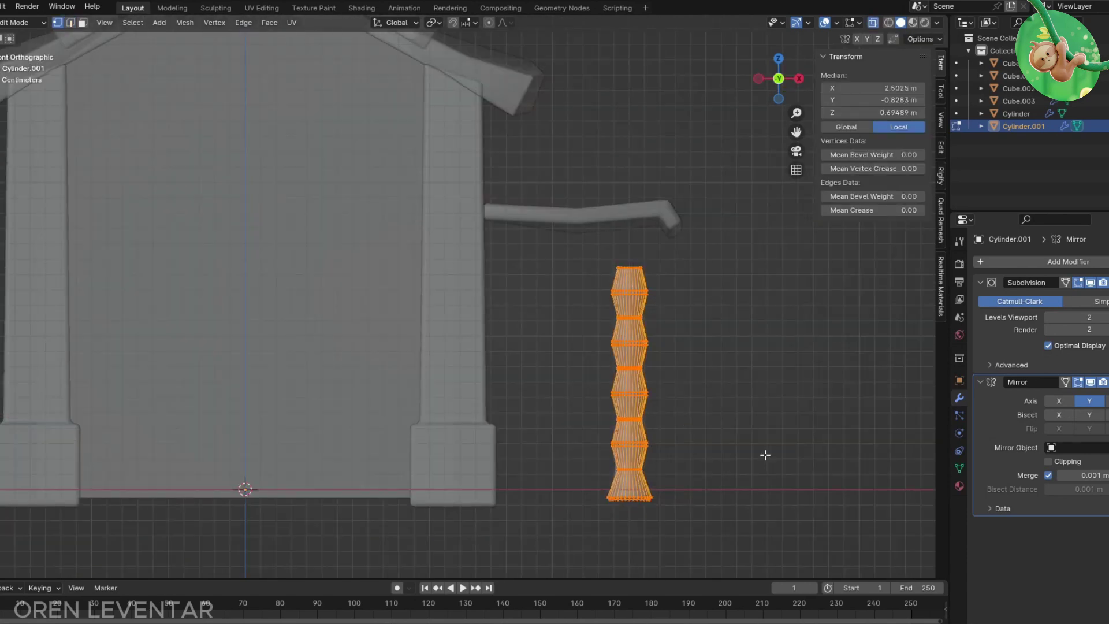
Step: Scale the leg vertically so it fits under the porch top
middle_click_drag(765, 453, 682, 404)
key("s")
key("z")
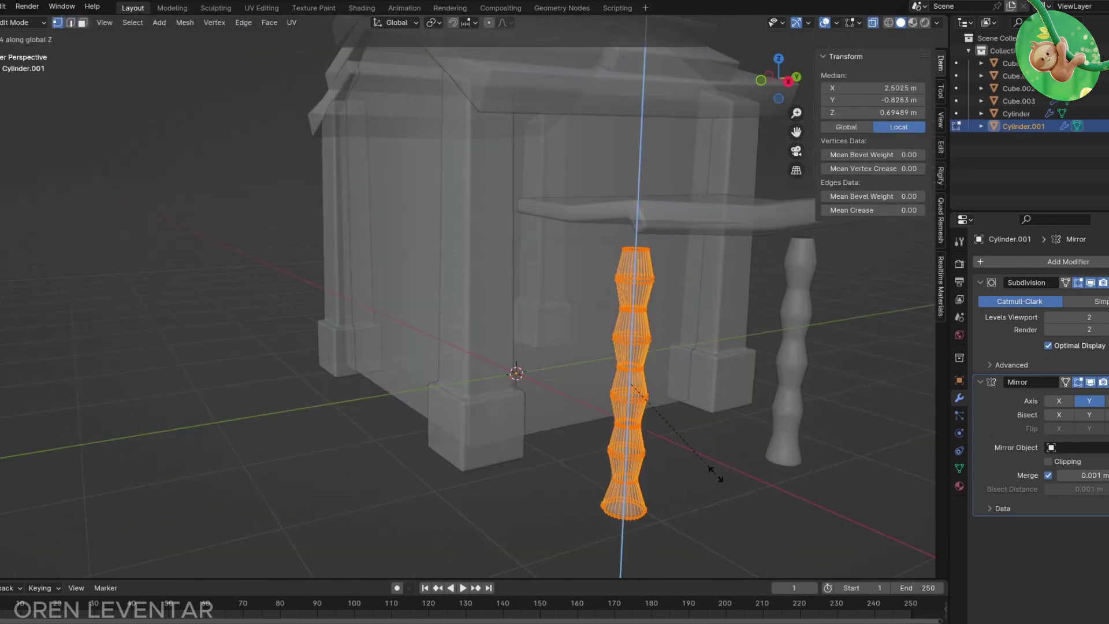
left_click(716, 447)
key("KP_1")
left_click(699, 528)
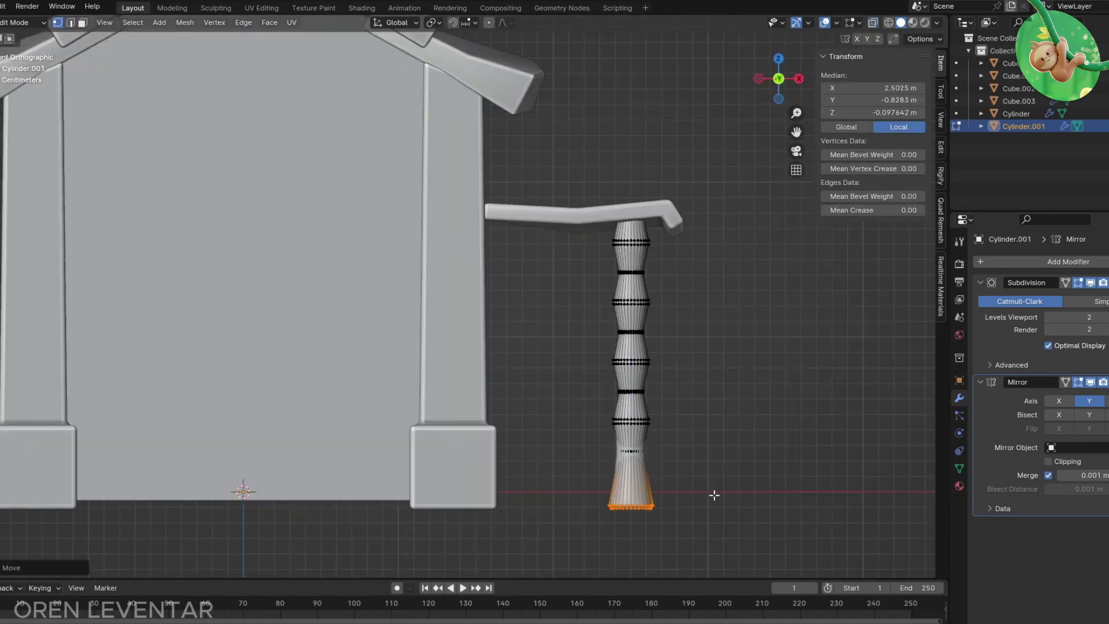
key("Tab")
Step: Check the porch top's mesh and the whole shrine from the front view
mouse_move(699, 527)
middle_mouse_down()
mouse_move(620, 454)
mouse_move(595, 467)
mouse_move(567, 317)
middle_mouse_up()
left_click(567, 317)
key("Tab")
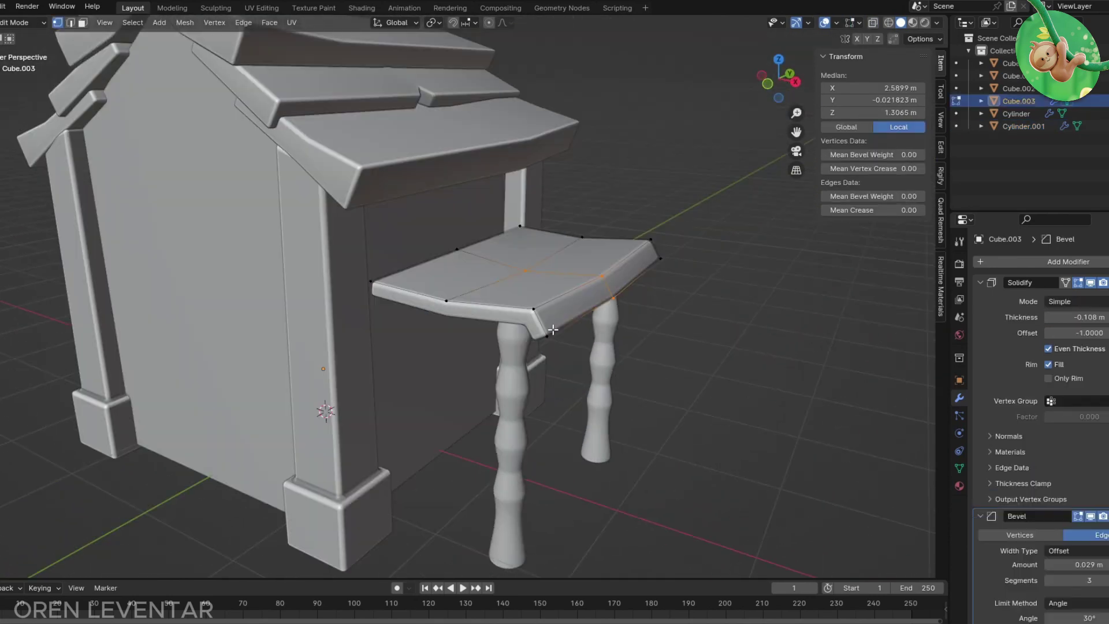
key("KP_1")
key("Tab")
mouse_move(741, 324)
middle_mouse_down()
mouse_move(647, 424)
mouse_move(490, 443)
mouse_move(616, 428)
mouse_move(487, 404)
middle_mouse_up()
key("KP_1")
key("shift+a")
Step: Add a cube and shape it into a large, flat, raised slab
left_click(527, 389)
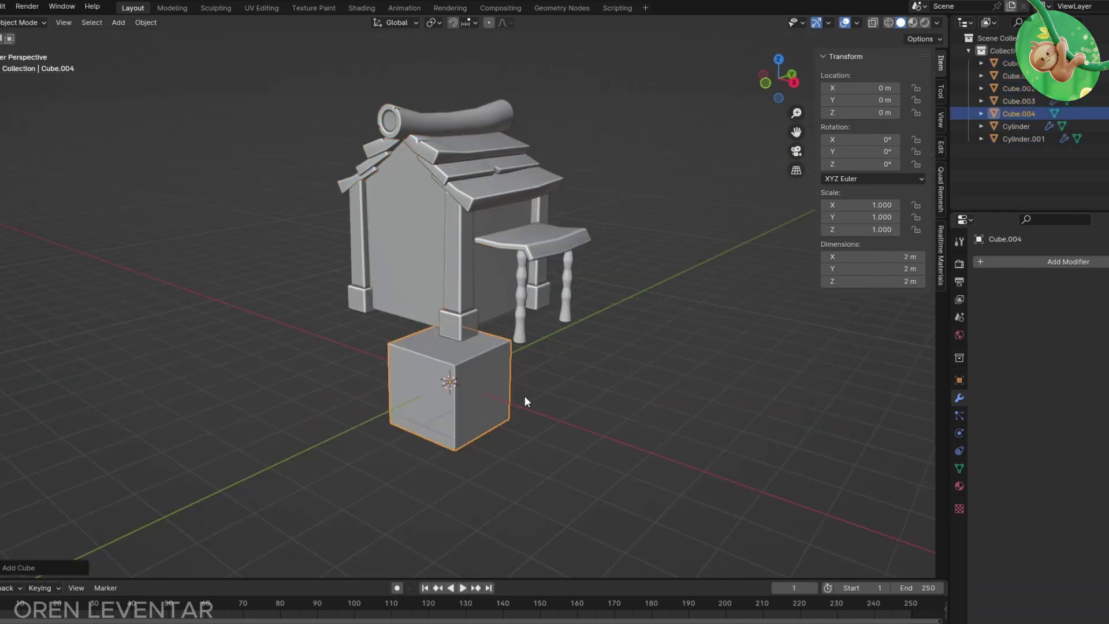
key("s")
left_click(515, 418)
key("KP_1")
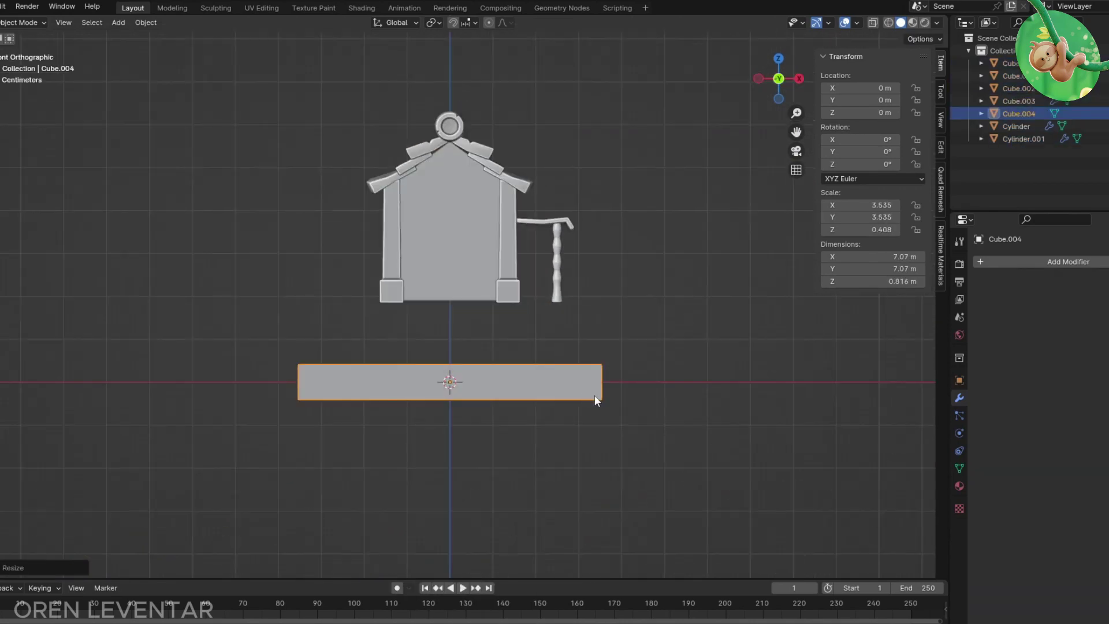
key("g")
key("z")
left_click(594, 395)
mouse_move(595, 395)
middle_mouse_down()
mouse_move(514, 352)
mouse_move(561, 403)
mouse_move(455, 396)
mouse_move(483, 354)
middle_mouse_up()
Step: Select all the shrine's parts and lower them onto the slab along Z
key("KP_1")
left_click_drag(347, 98, 598, 320)
key("g")
key("z")
left_click(599, 347)
middle_click_drag(598, 346, 691, 438)
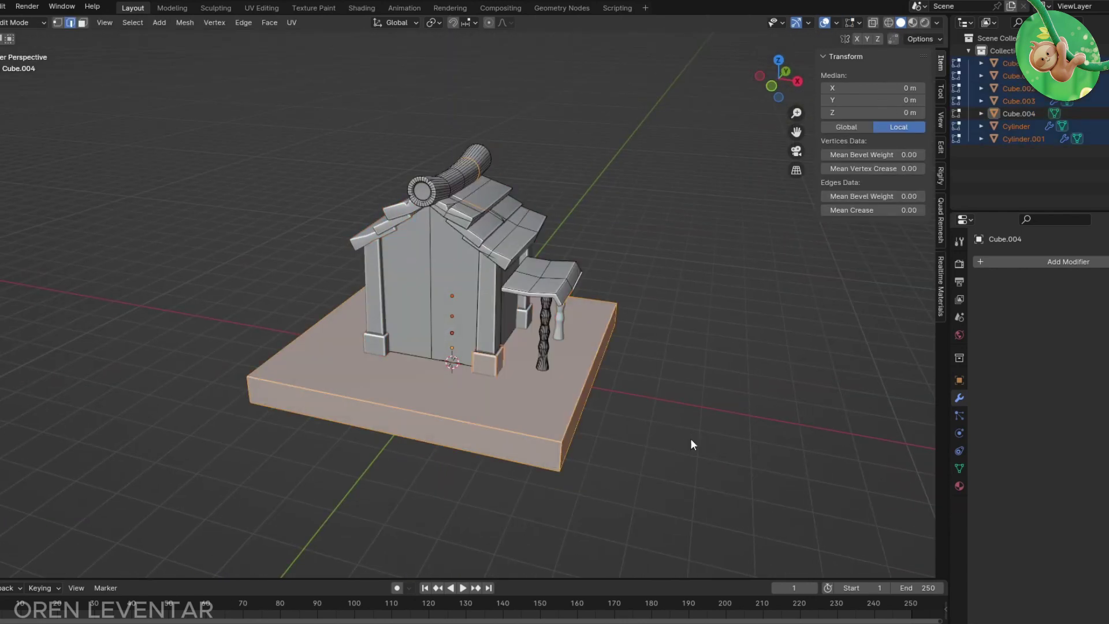
Step: Apply the slab's scale and add a Bevel modifier to it
left_click(664, 428)
key("ctrl+a")
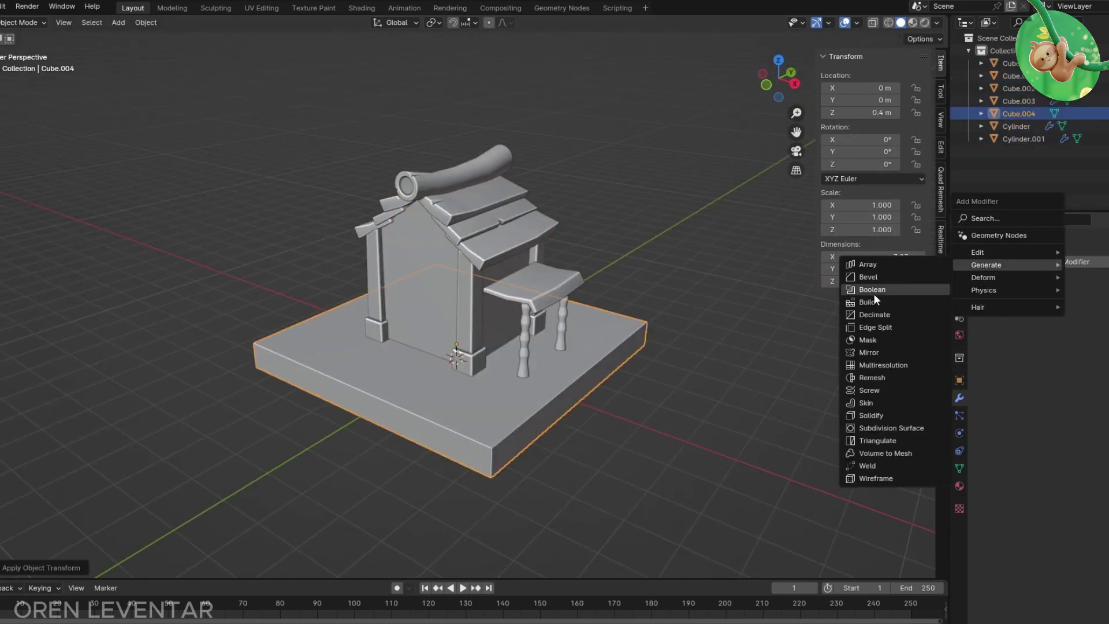
left_click(870, 276)
mouse_move(570, 450)
middle_mouse_down()
mouse_move(538, 436)
mouse_move(563, 414)
mouse_move(535, 427)
middle_mouse_up()
Step: Select the slab's parallel plank cuts and widen them into grooves with Alt+S
key("Tab")
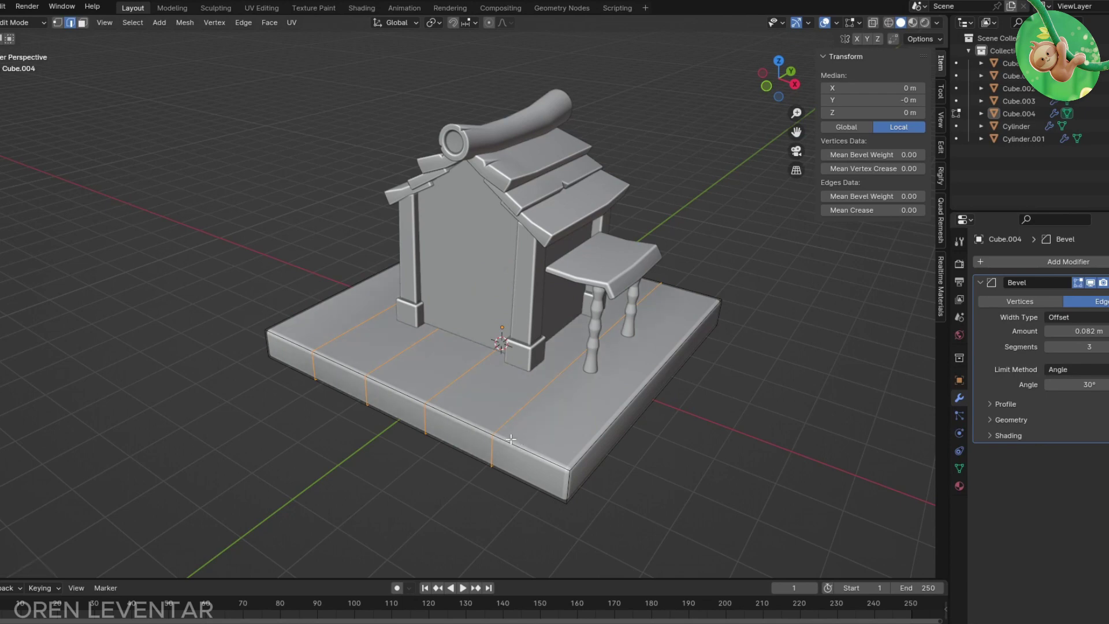
middle_click_drag(521, 440, 527, 442)
scroll(537, 444, "up", 5)
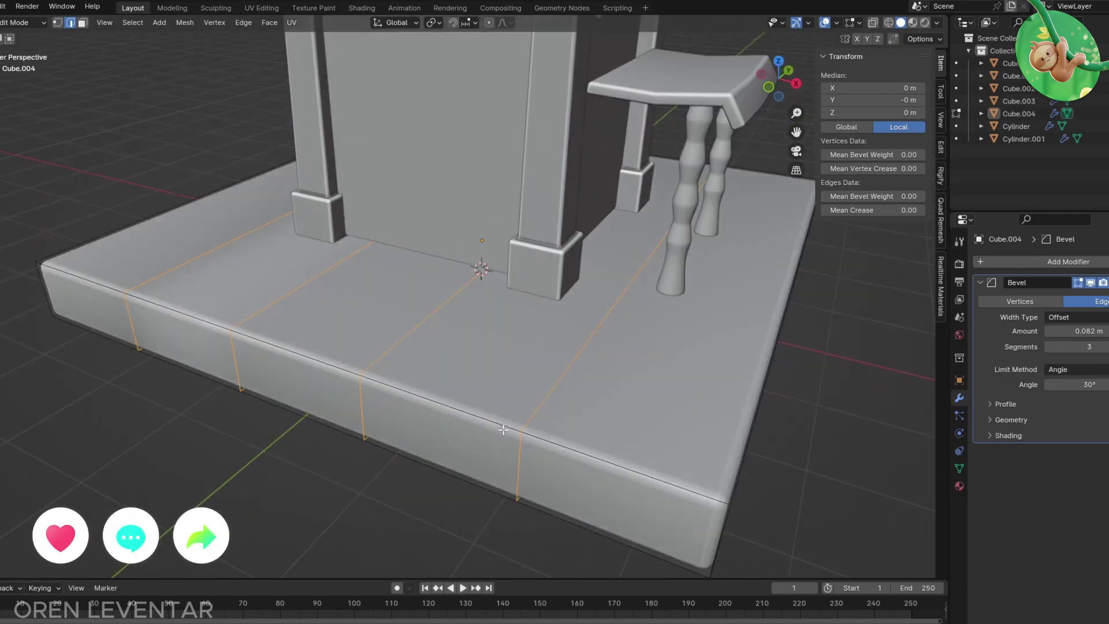
scroll(549, 410, "down", 4)
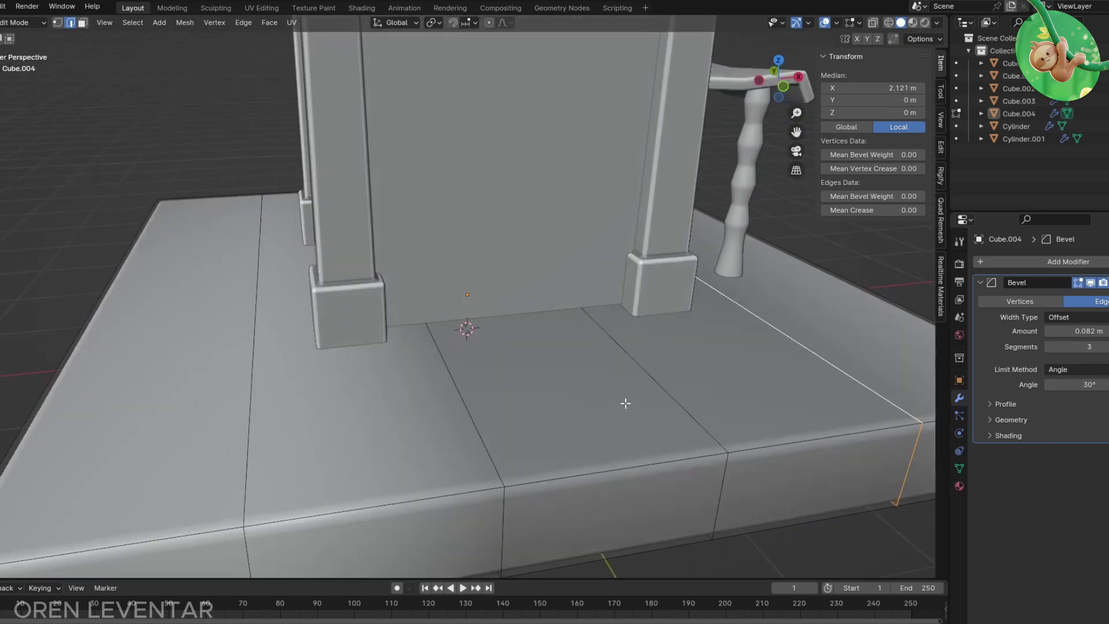
left_click(552, 423, "ctrl+alt")
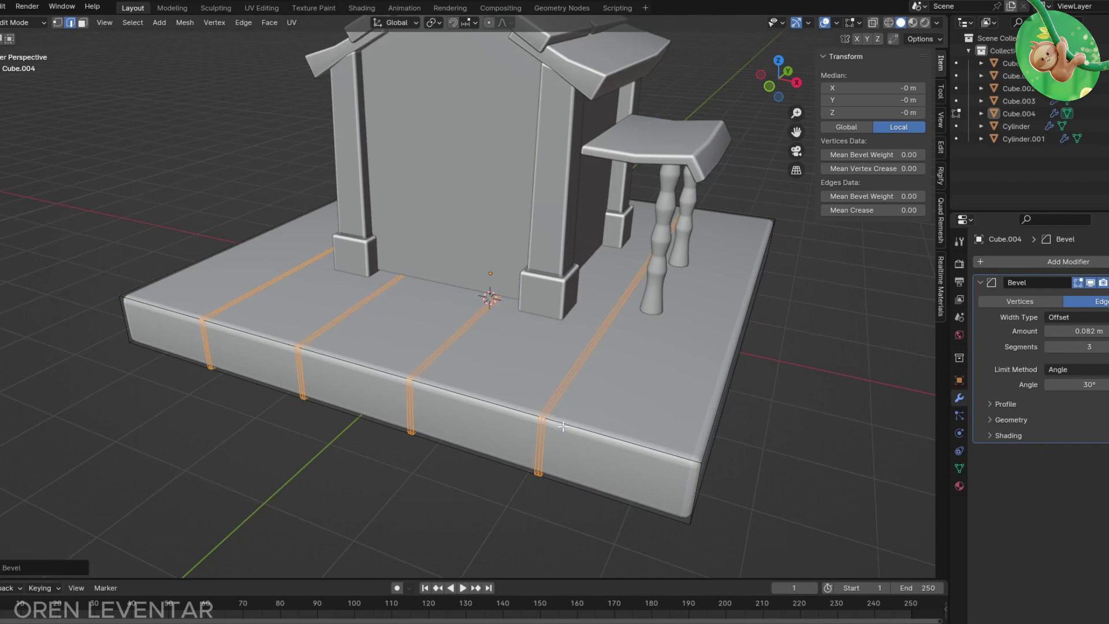
scroll(563, 426, "up", 3)
scroll(767, 297, "down", 3)
scroll(743, 314, "down", 2)
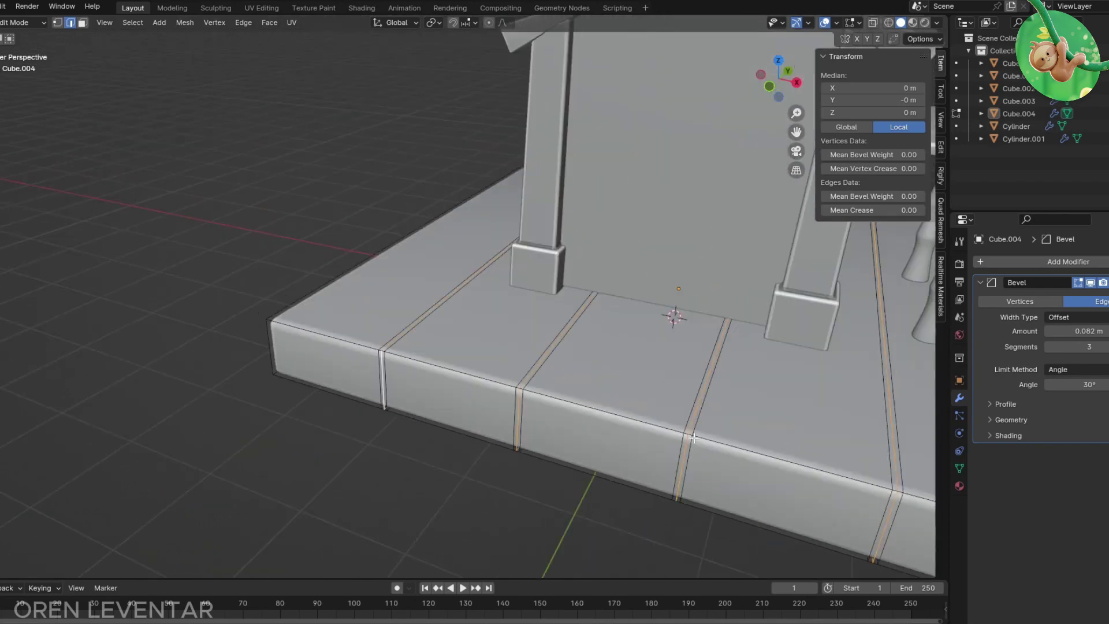
key("alt+s")
left_click(687, 453)
Step: Bevel a corner vertex of the base slab with Ctrl+Shift+B and inspect the chip
scroll(602, 445, "down", 4)
middle_click_drag(602, 446, 451, 375)
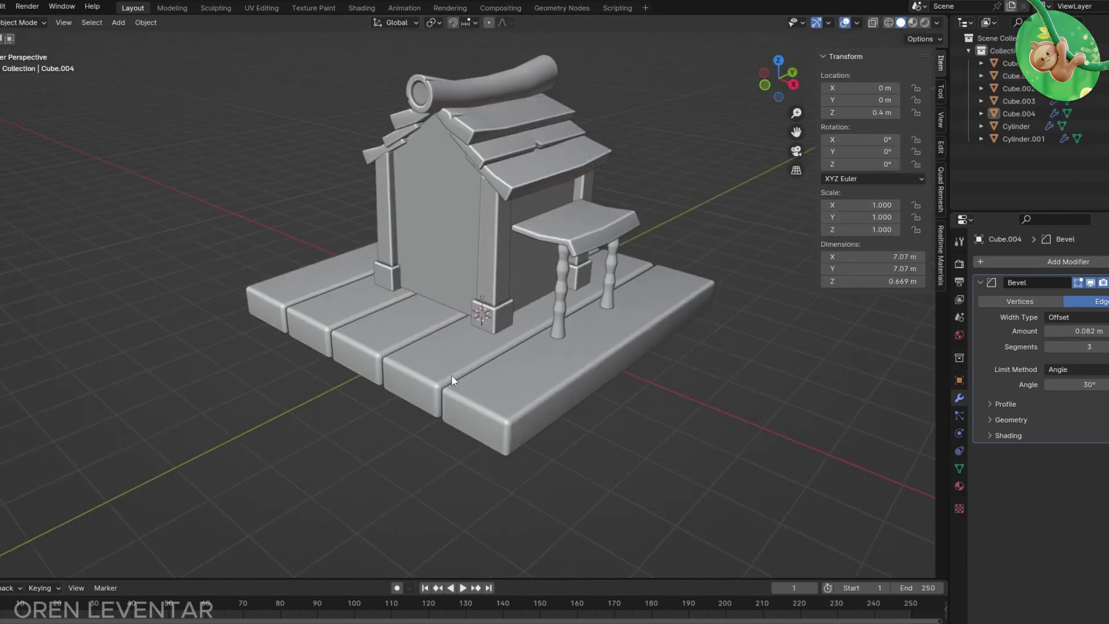
scroll(572, 385, "up", 4)
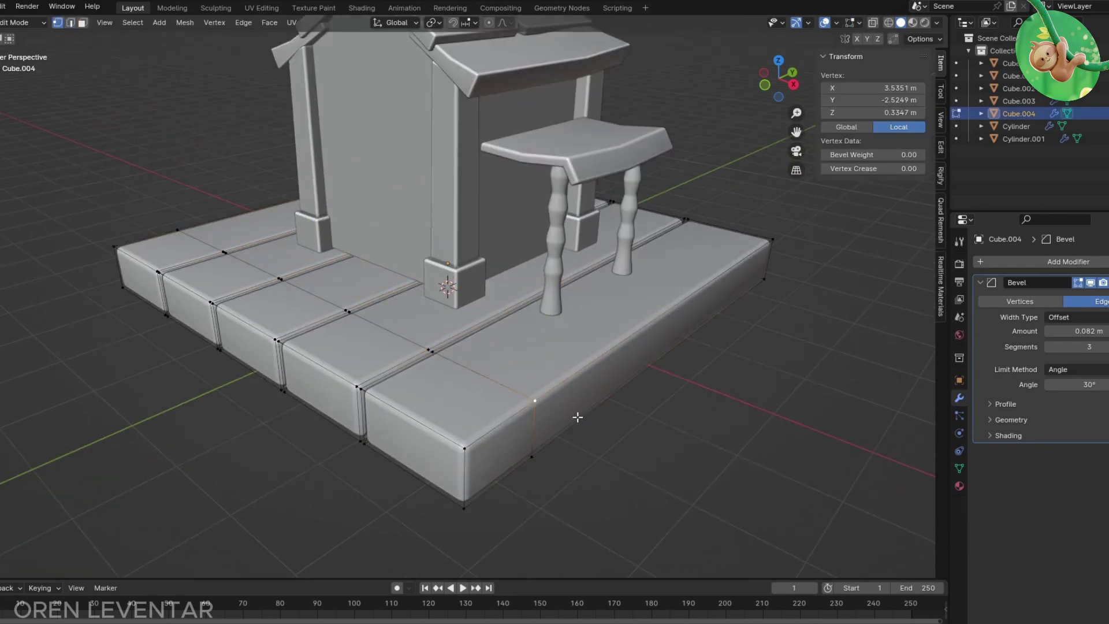
key("ctrl+shift+b")
key("Tab")
scroll(647, 455, "down", 3)
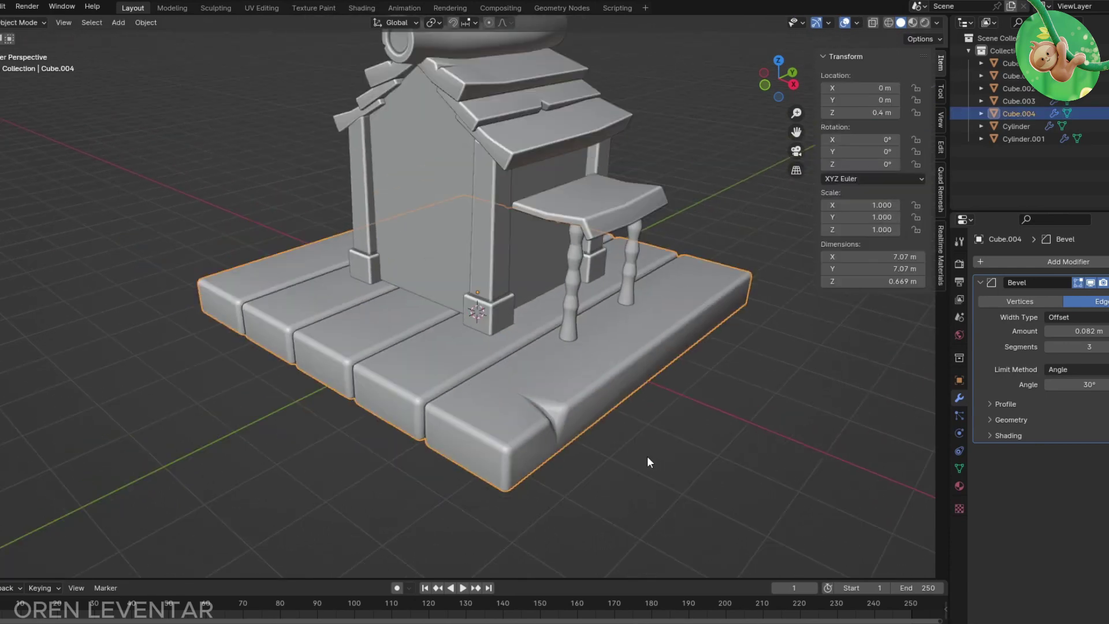
middle_click_drag(647, 456, 557, 383)
scroll(557, 383, "up", 4)
scroll(536, 449, "down", 4)
middle_click_drag(536, 449, 456, 419)
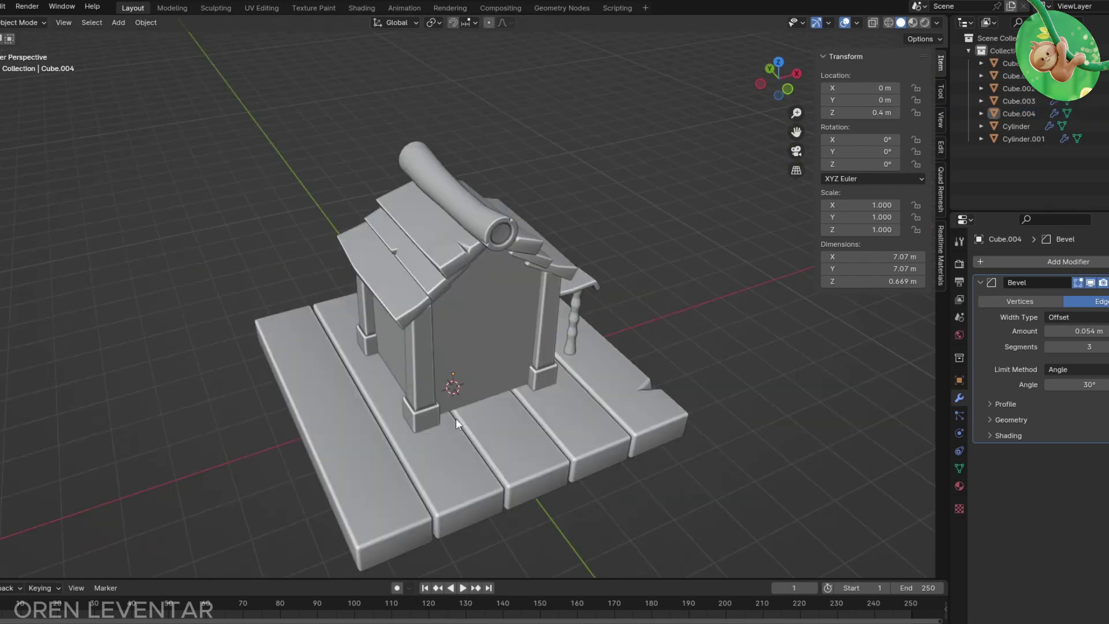
scroll(402, 462, "up", 3)
Step: Pull the notch vertex inward into the slab to form a worn notch
key("Tab")
scroll(423, 442, "up", 5)
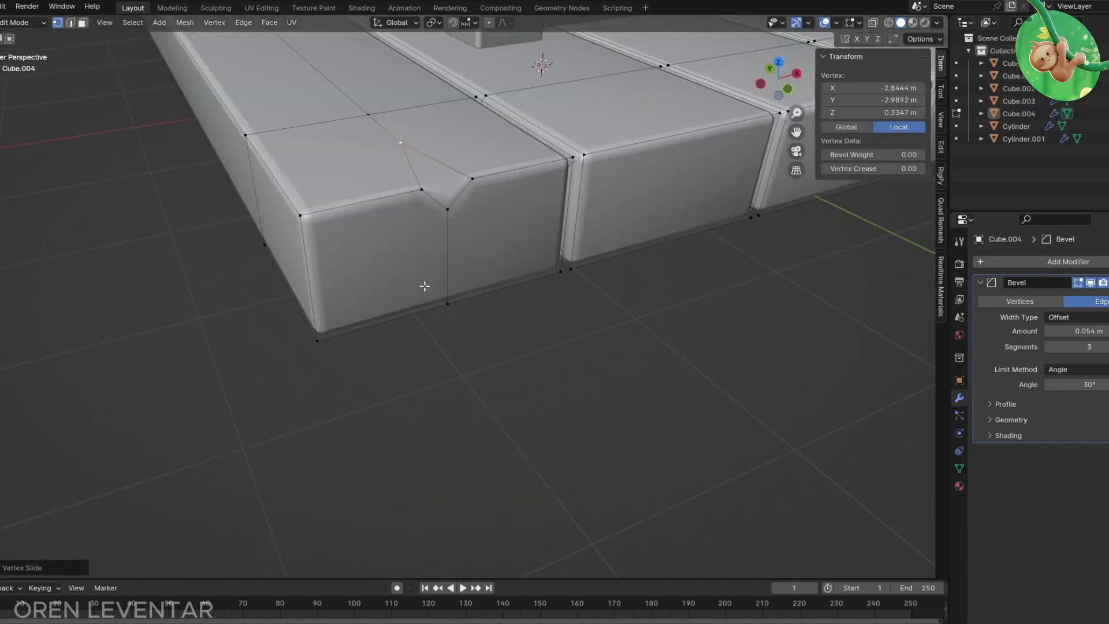
key("g")
key("Tab")
scroll(490, 429, "down", 5)
middle_click_drag(490, 430, 532, 450)
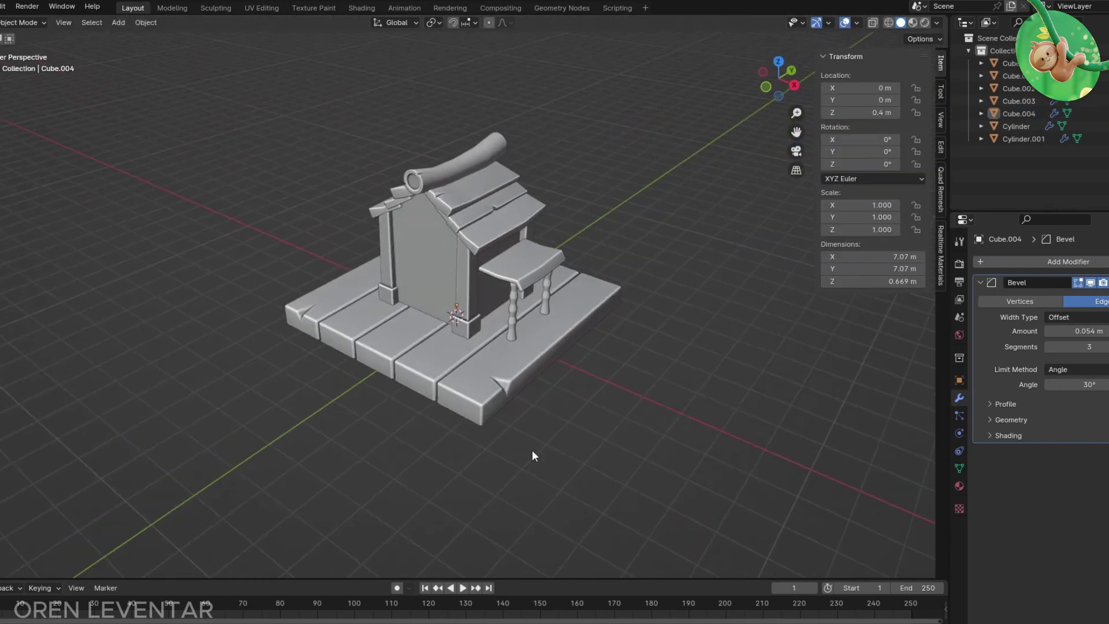
scroll(525, 326, "up", 3)
Step: Duplicate the stool leg's bottom section and separate it into its own post object
left_click(525, 326)
key("Tab")
scroll(510, 317, "up", 4)
left_click(511, 318, "alt")
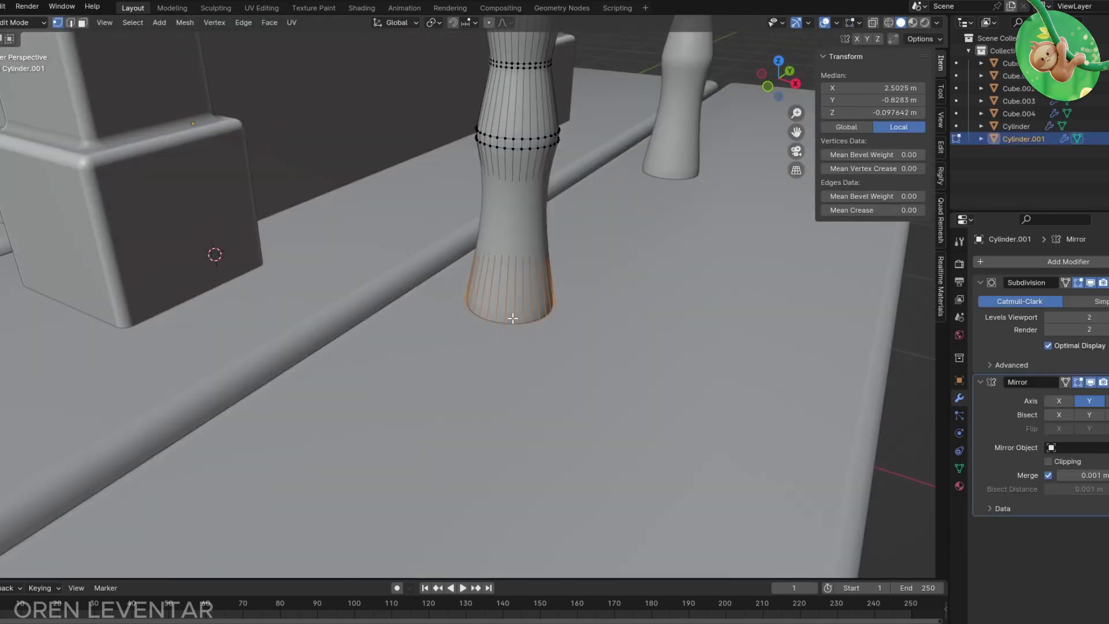
middle_click_drag(510, 317, 530, 305)
left_click(593, 387)
key("p")
left_click(530, 288)
key("Tab")
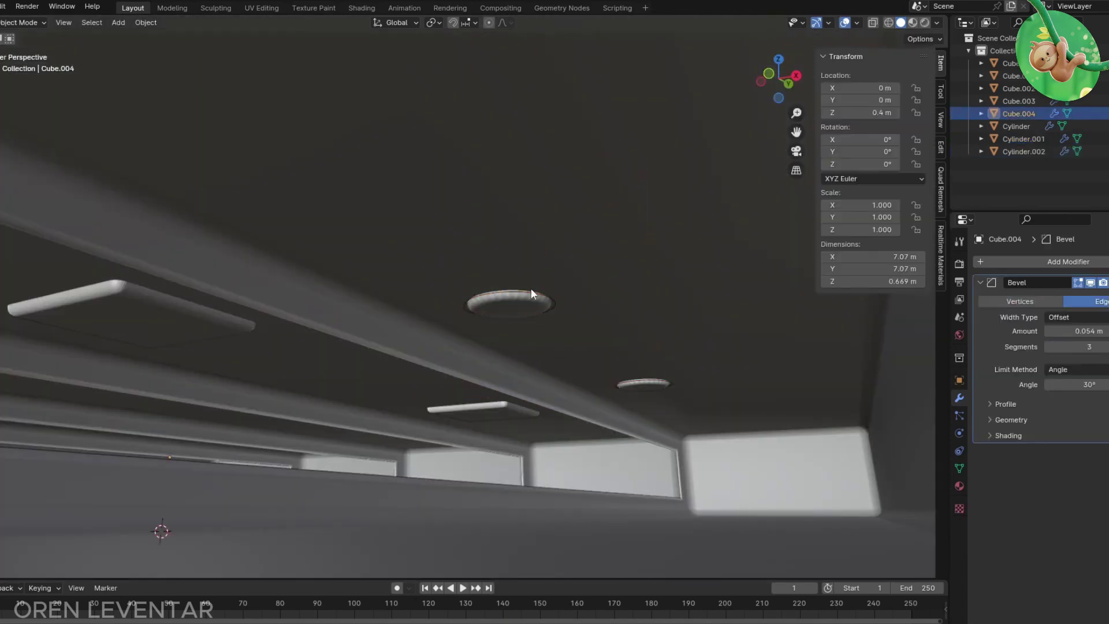
scroll(553, 369, "down", 6)
mouse_move(596, 331)
middle_mouse_down()
mouse_move(562, 449)
mouse_move(487, 462)
mouse_move(456, 502)
mouse_move(947, 423)
middle_mouse_up()
Step: Resize the new post into a short foot under the platform and check it from front and side
key("Tab")
key("s")
key("Return")
key("KP_3")
key("Tab")
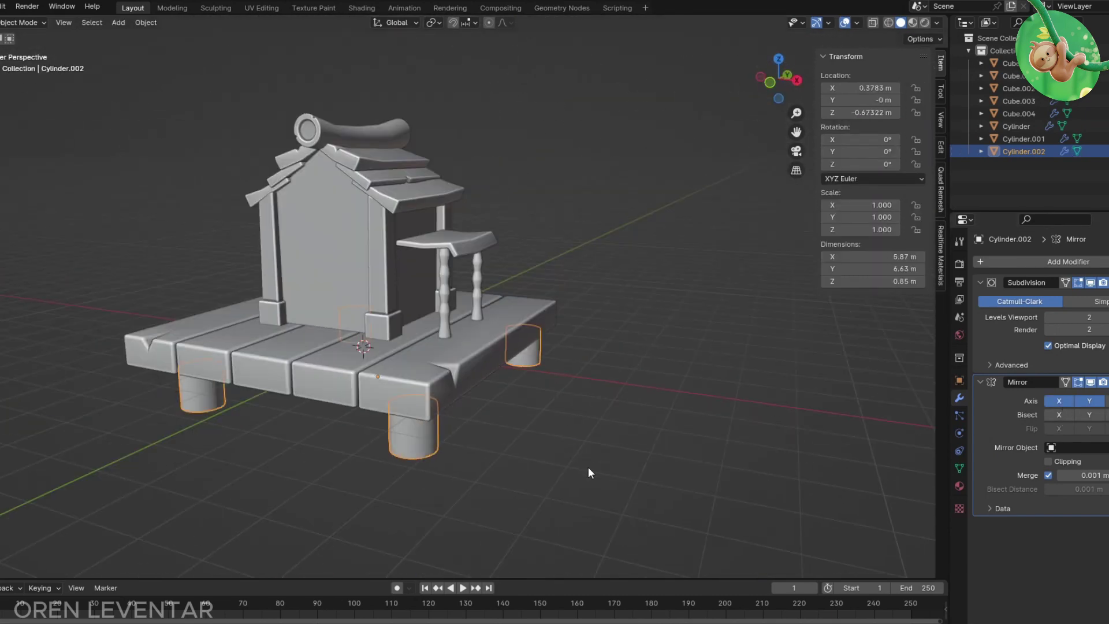
mouse_move(588, 467)
middle_mouse_down()
mouse_move(394, 443)
mouse_move(528, 431)
mouse_move(450, 272)
mouse_move(584, 266)
mouse_move(528, 280)
mouse_move(514, 401)
mouse_move(462, 309)
middle_mouse_up()
left_click(450, 272)
left_click(514, 401)
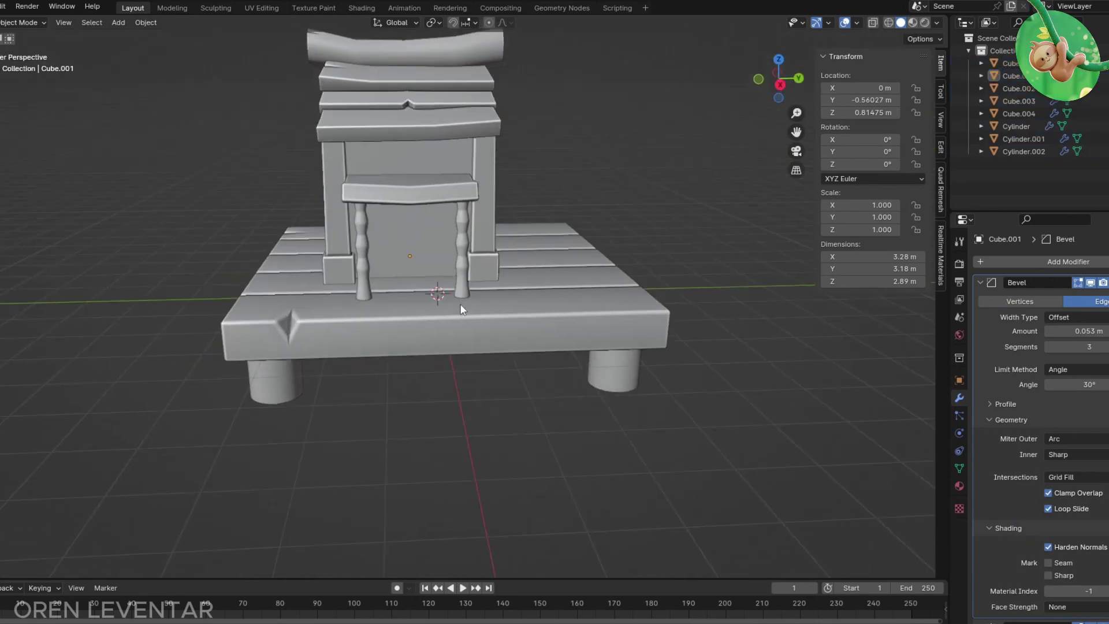
key("KP_3")
mouse_move(486, 137)
middle_mouse_down()
mouse_move(538, 303)
mouse_move(522, 309)
middle_mouse_up()
key("KP_1")
Step: Adjust the bench top's vertices and reposition its leg beneath it
left_click(554, 180)
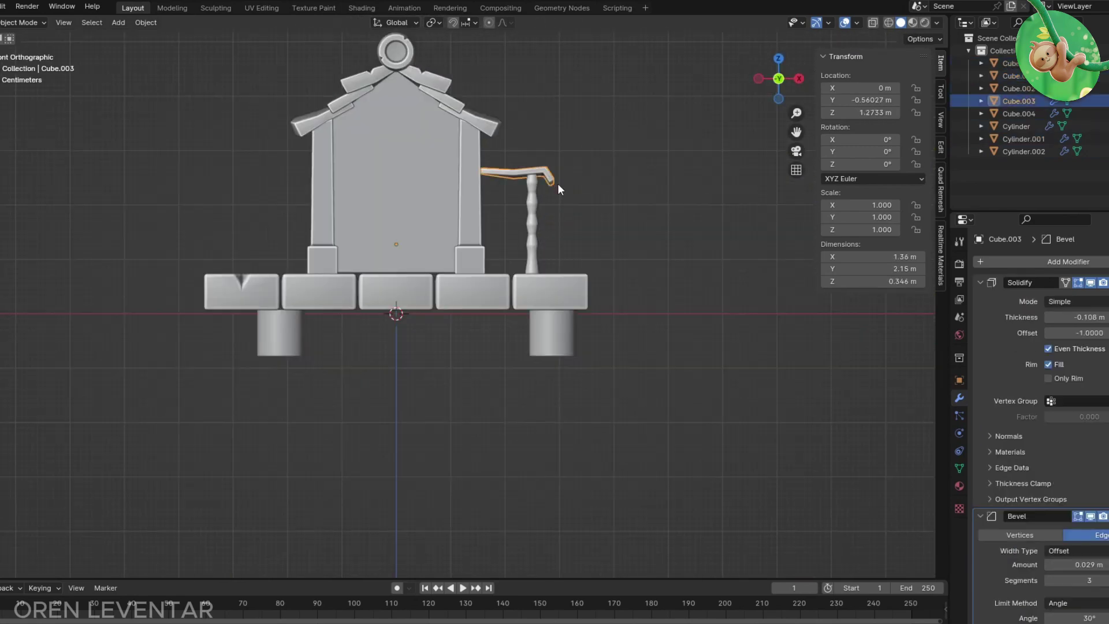
key("Tab")
scroll(551, 190, "up", 4)
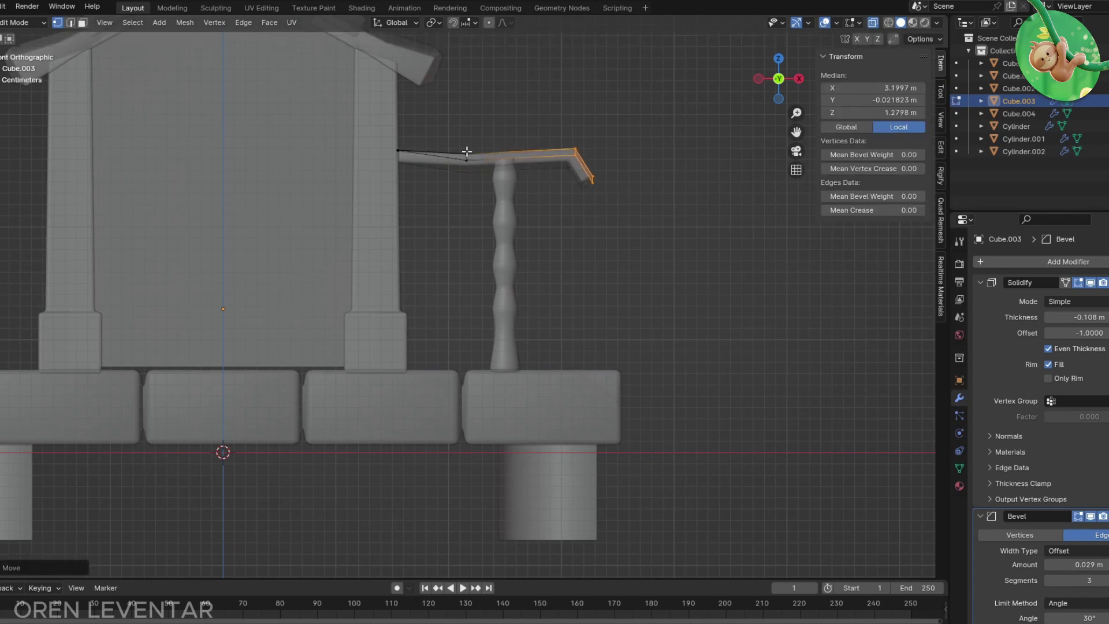
key("alt+q")
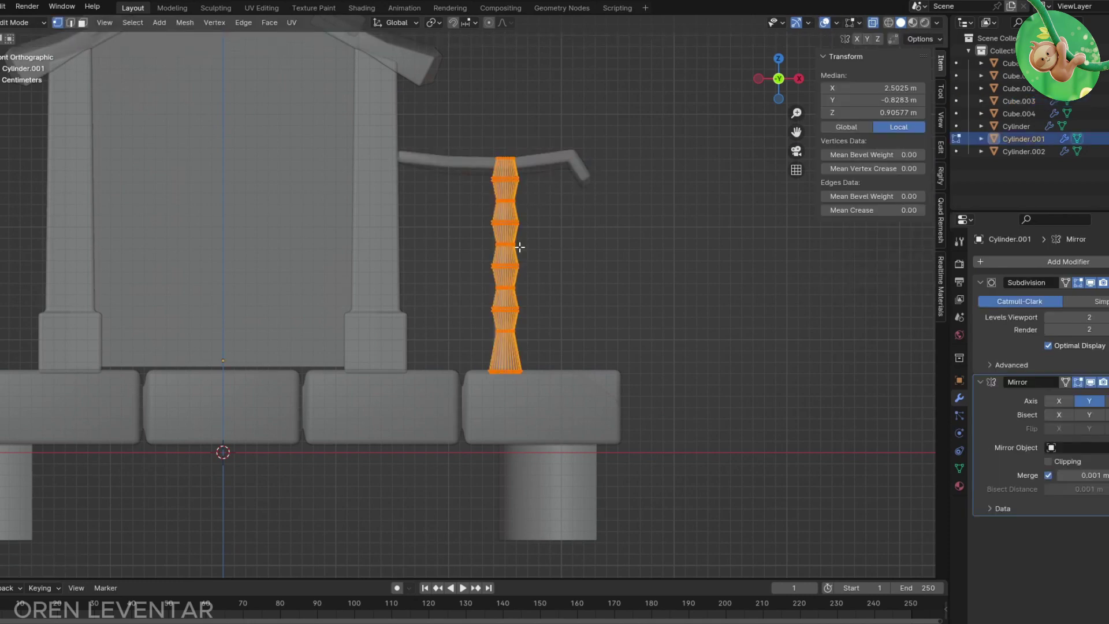
left_click(564, 246)
mouse_move(564, 247)
middle_mouse_down()
mouse_move(646, 384)
mouse_move(625, 417)
mouse_move(351, 287)
middle_mouse_up()
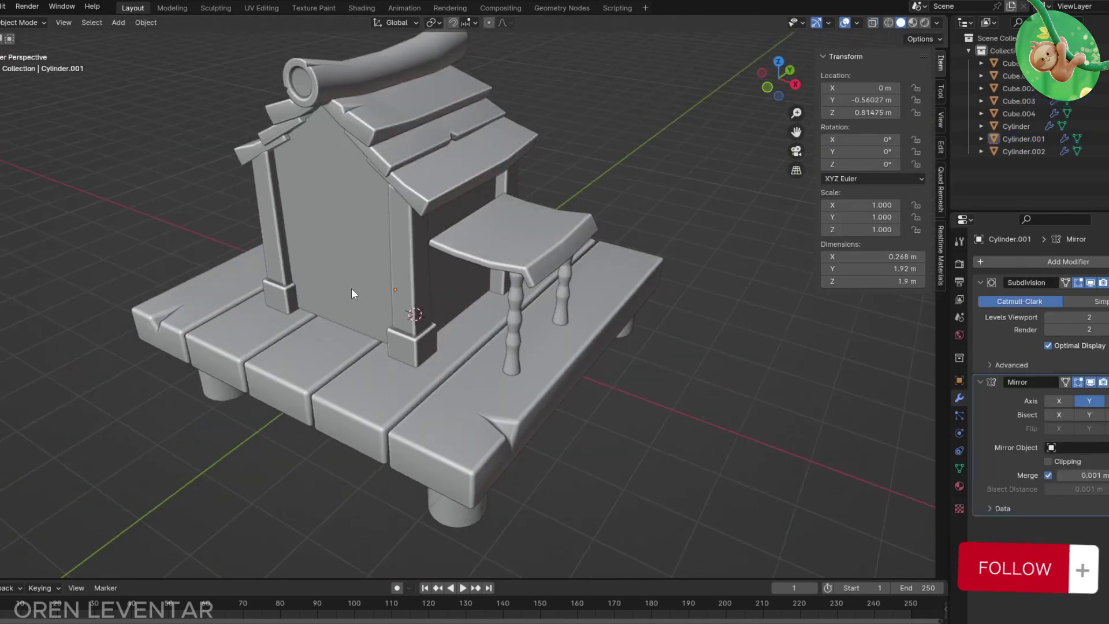
key("alt+q")
key("Tab")
key("KP_1")
key("shift+a")
Step: Box-select the house and its attached parts and raise them along Z
key("Escape")
left_click_drag(171, 80, 649, 377)
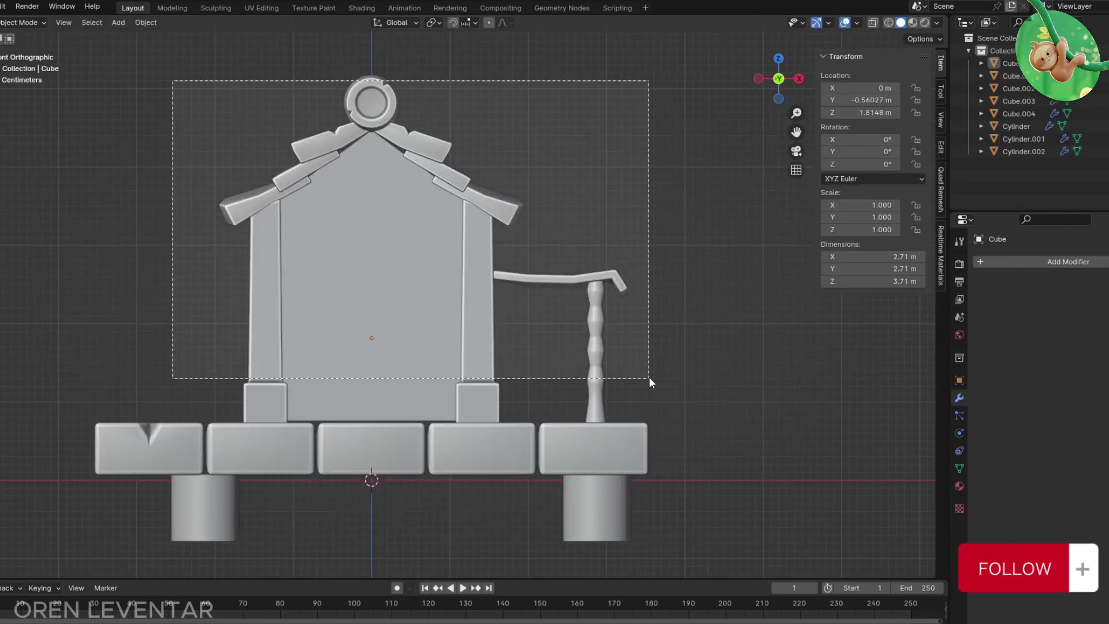
key("g")
key("z")
left_click(649, 371)
mouse_move(649, 372)
middle_mouse_down()
mouse_move(656, 456)
mouse_move(404, 405)
middle_mouse_up()
key("KP_1")
Step: Add a cube, stretch its top up into a tall block, and push it along Y against the wall
key("shift+a")
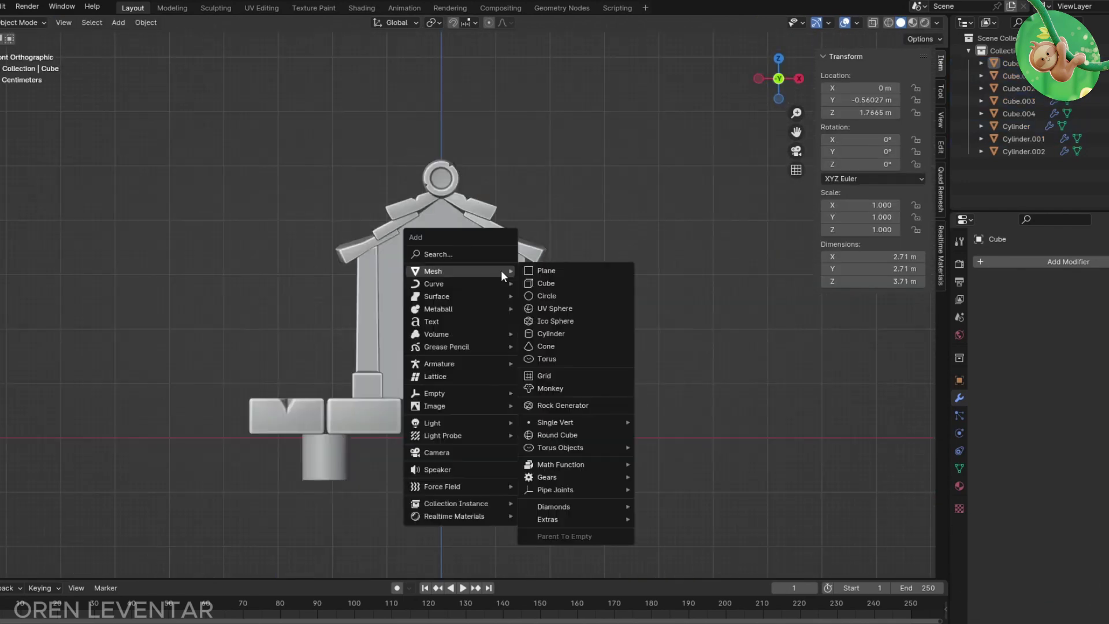
left_click(571, 300)
scroll(398, 318, "up", 4)
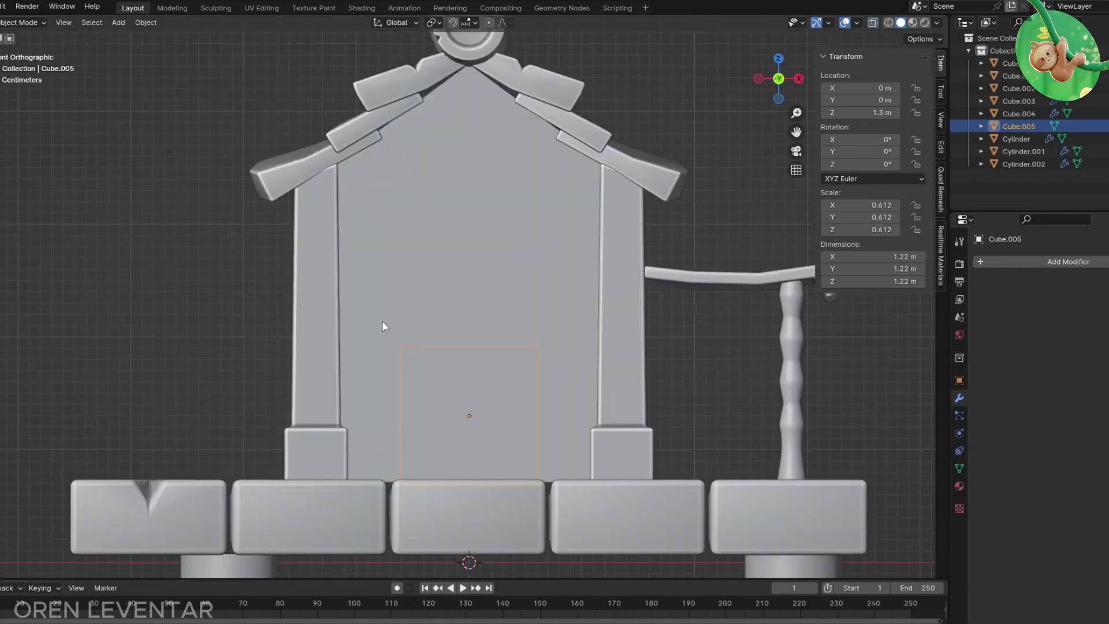
key("Tab")
left_click_drag(370, 231, 566, 289)
key("g")
key("z")
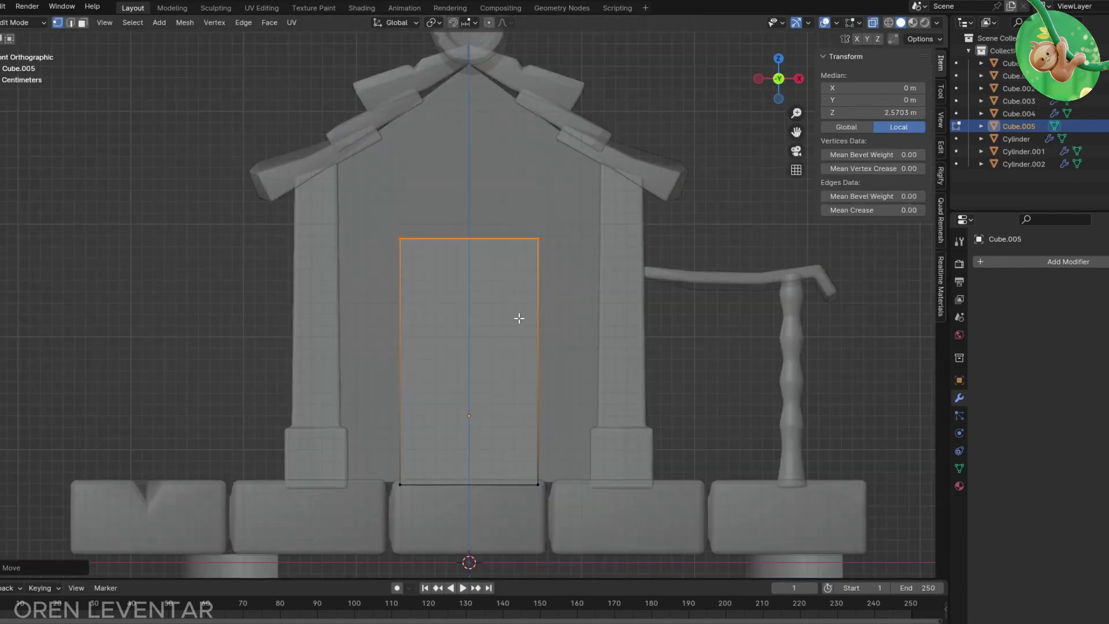
key("a")
key("g")
middle_click_drag(553, 268, 462, 347)
key("y")
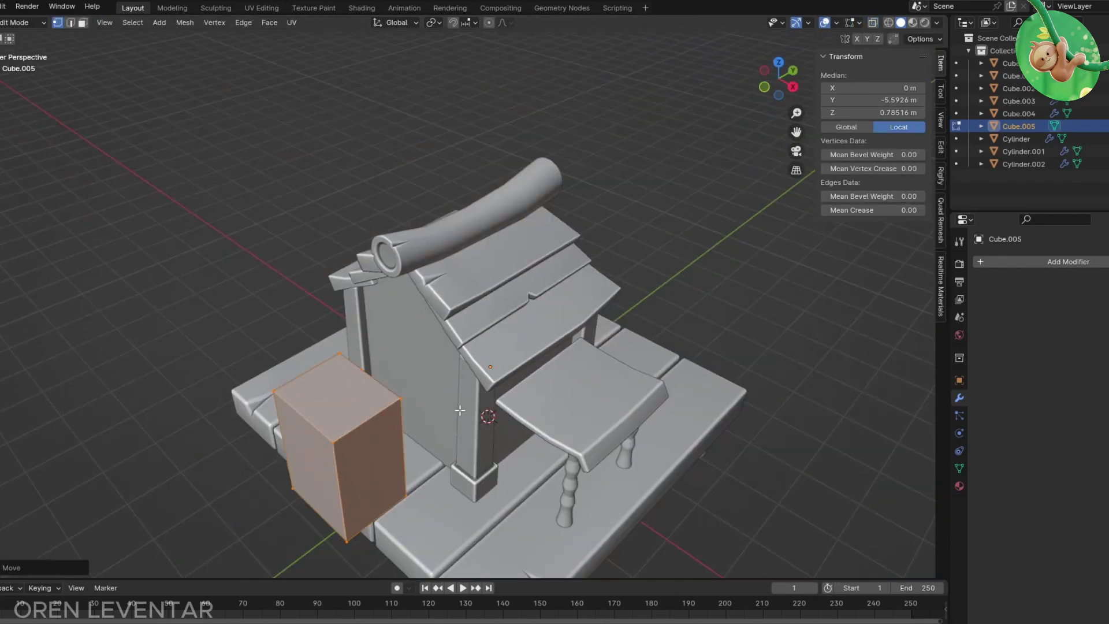
Step: Bevel and smooth-shade the block, remove its mirrored copy, and isolate it for editing
key("Tab")
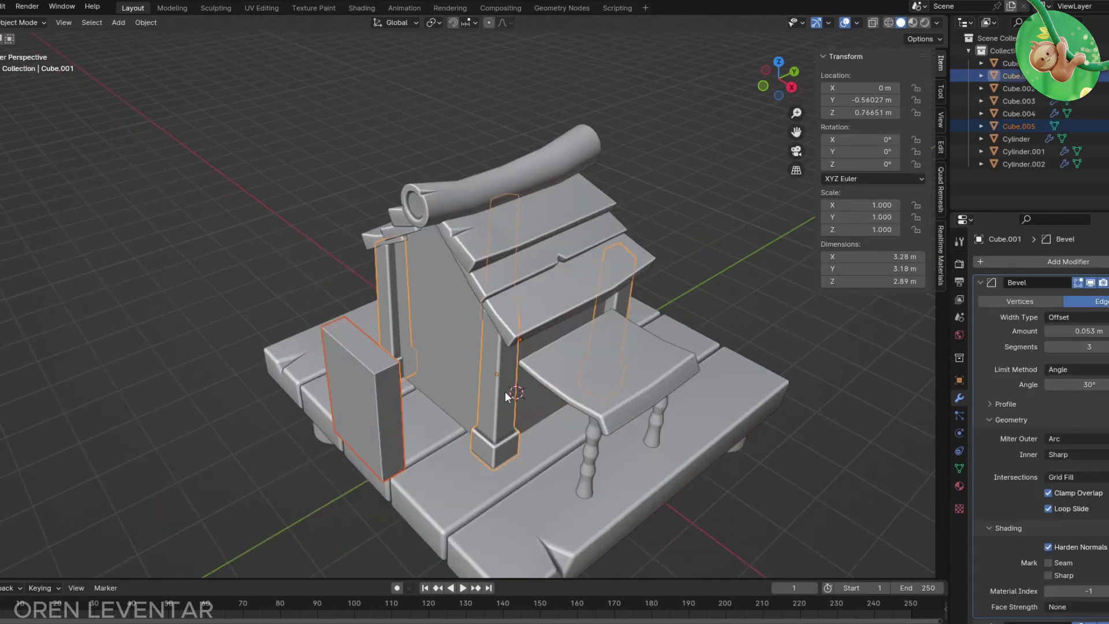
right_click(372, 395)
left_click(372, 396)
scroll(376, 398, "down", 2)
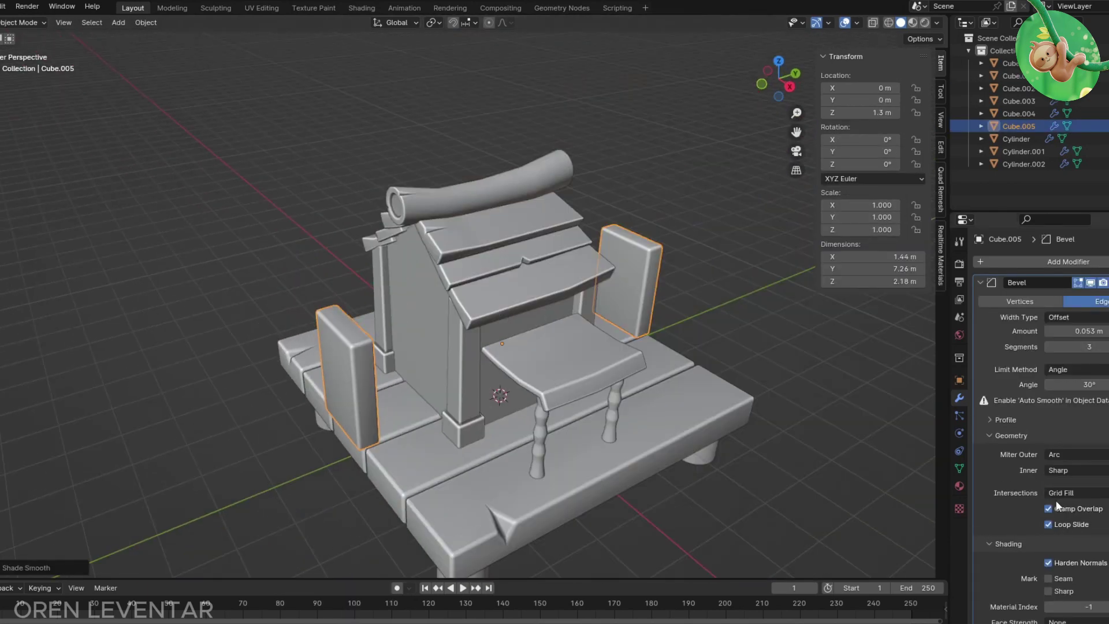
left_click(980, 283)
scroll(363, 379, "up", 1)
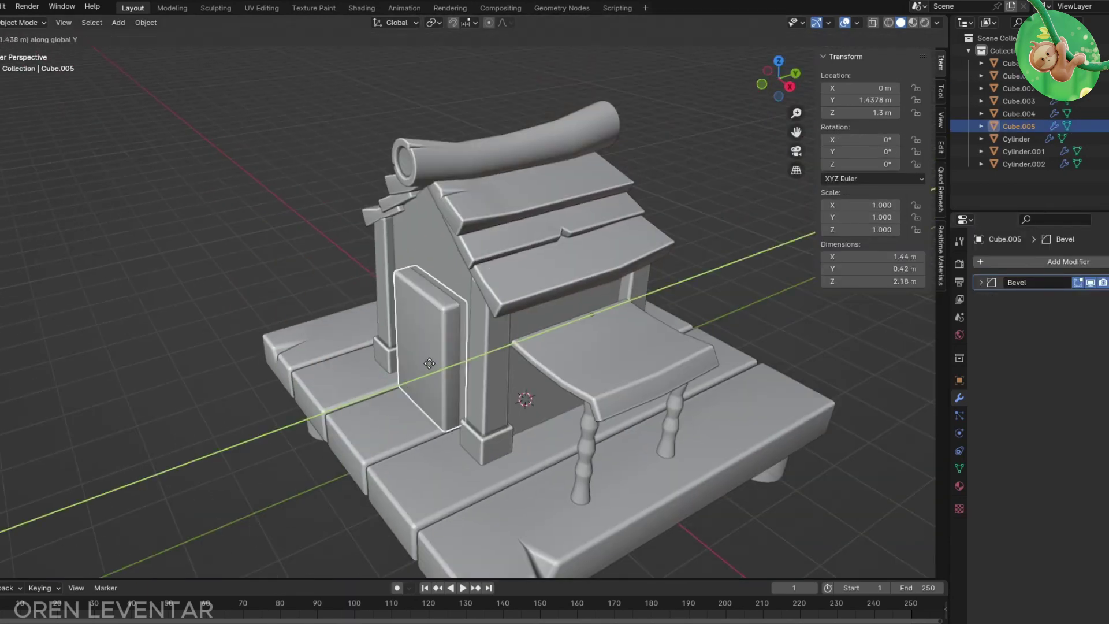
middle_click_drag(429, 363, 447, 362)
key("Tab")
key("KP_Divide")
Step: Inset the block's front face, then delete the inset and bottom faces to open the frame
mouse_move(505, 293)
middle_mouse_down()
mouse_move(516, 286)
mouse_move(587, 322)
mouse_move(761, 340)
middle_mouse_up()
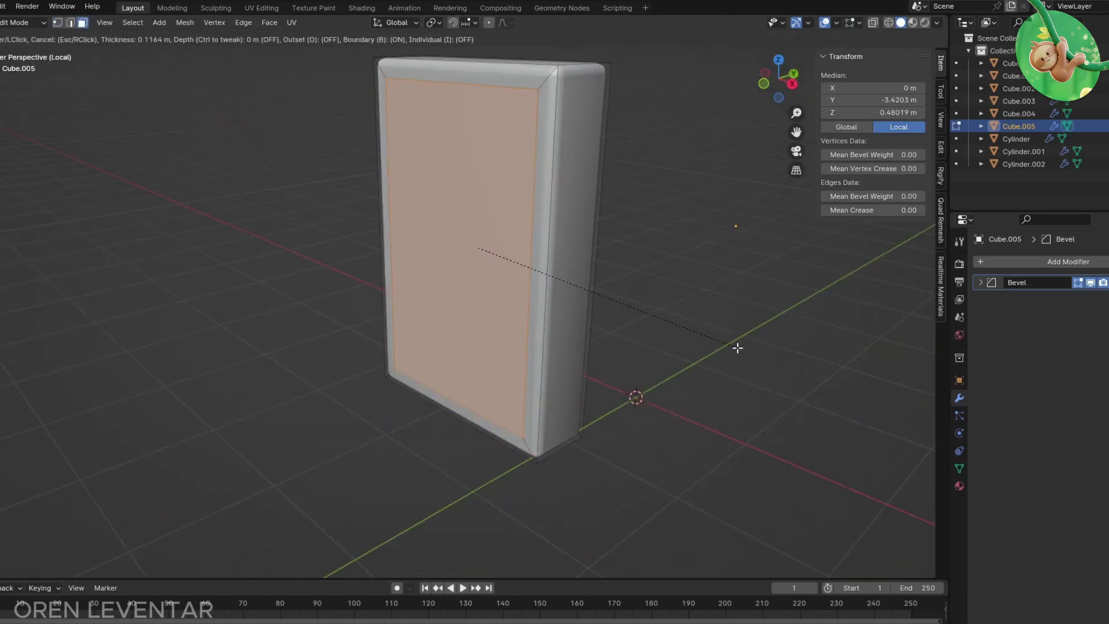
left_click(738, 348)
right_click(734, 349)
left_click(670, 588)
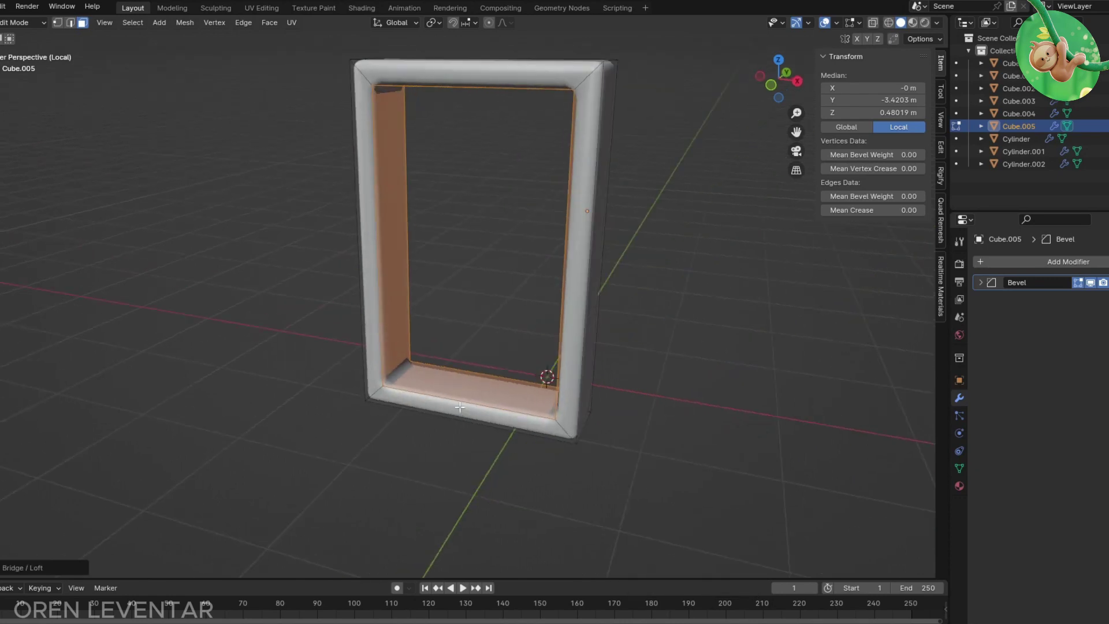
middle_click_drag(670, 588, 496, 404)
key("x")
left_click(491, 418)
key("2")
left_click(390, 385)
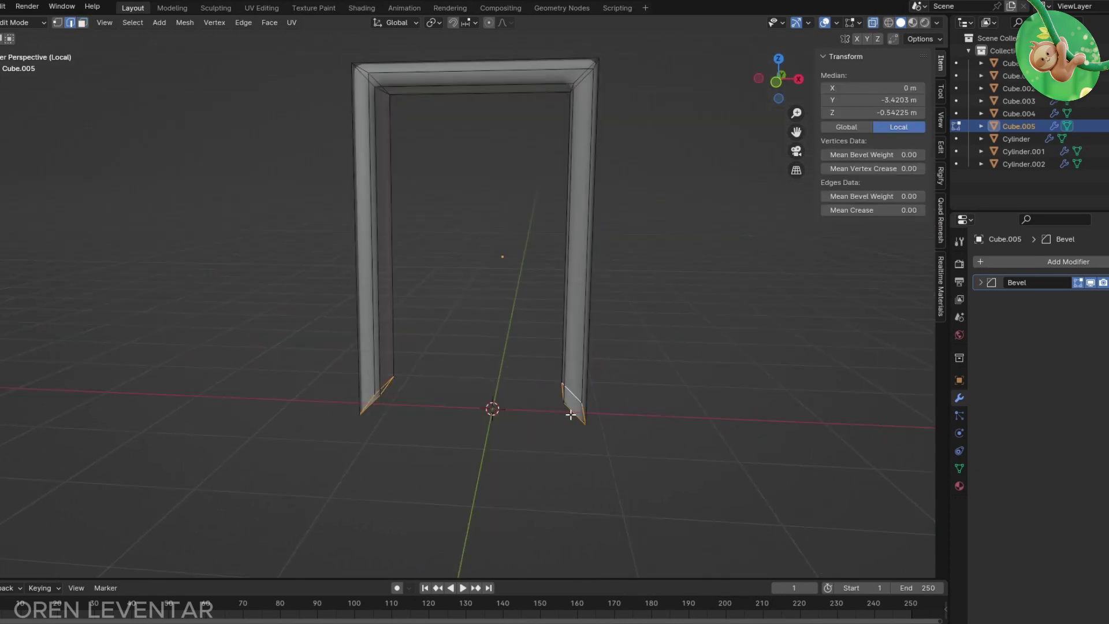
Step: Exit local view and look at the whole shrine from the front
key("KP_Divide")
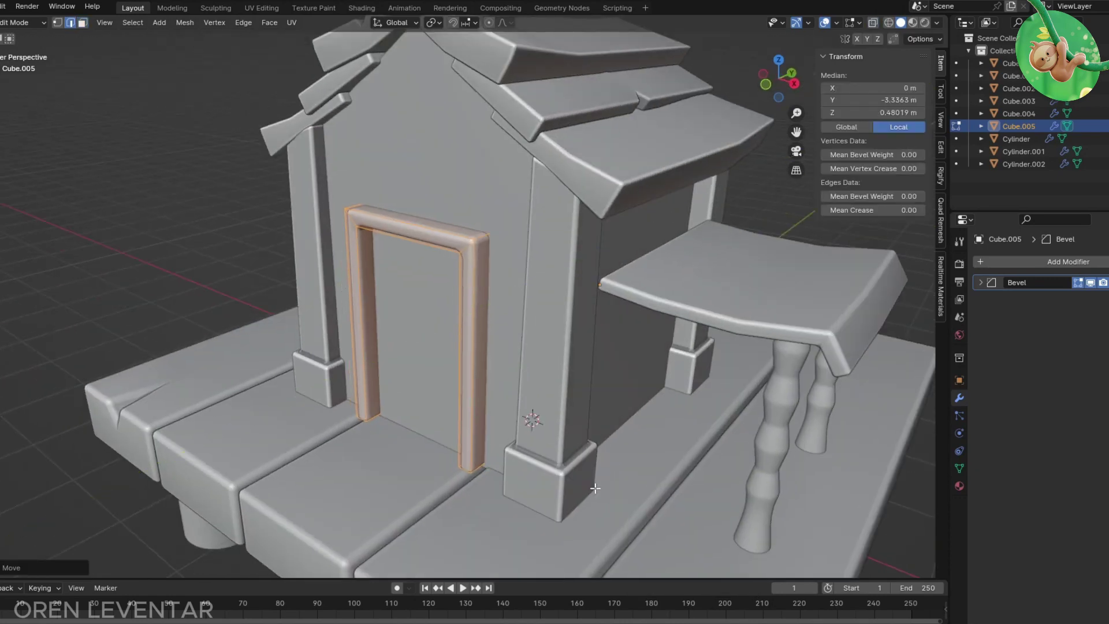
key("KP_1")
scroll(587, 481, "down", 3)
key("alt+q")
Step: Select vertices on the plank base in vertex mode
scroll(439, 404, "up", 3)
key("1")
left_click_drag(442, 385, 510, 559)
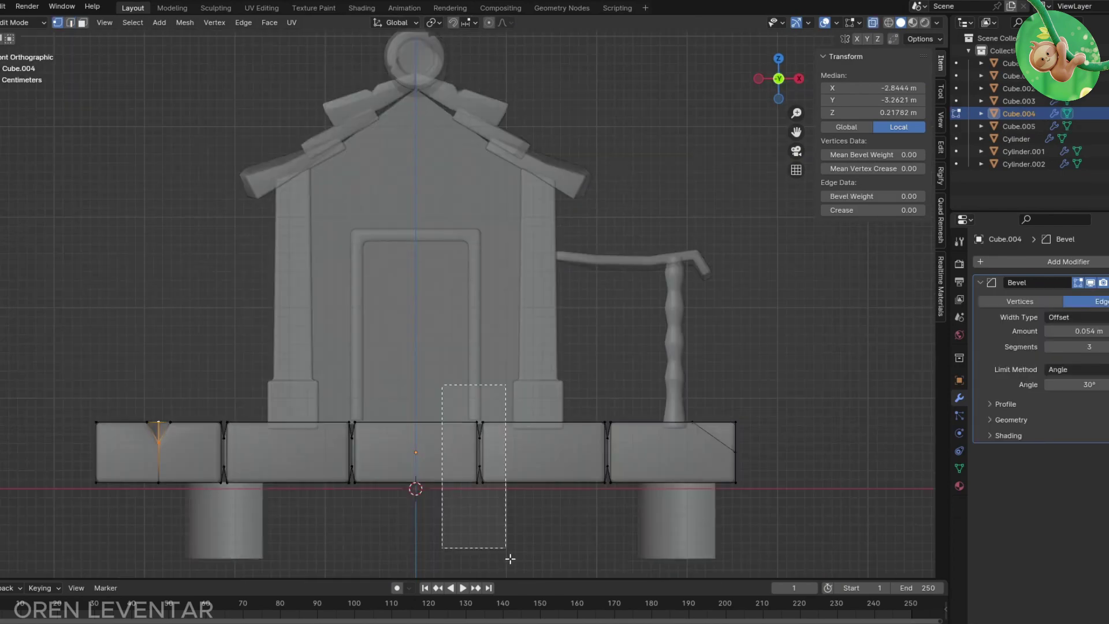
key("Tab")
mouse_move(465, 492)
middle_mouse_down()
mouse_move(407, 404)
mouse_move(498, 387)
mouse_move(556, 432)
middle_mouse_up()
scroll(407, 403, "up", 4)
key("Tab")
key("Tab")
scroll(549, 416, "down", 3)
key("Tab")
Step: Pick edges at the plank base corner using see-through top view
key("alt+z")
key("KP_7")
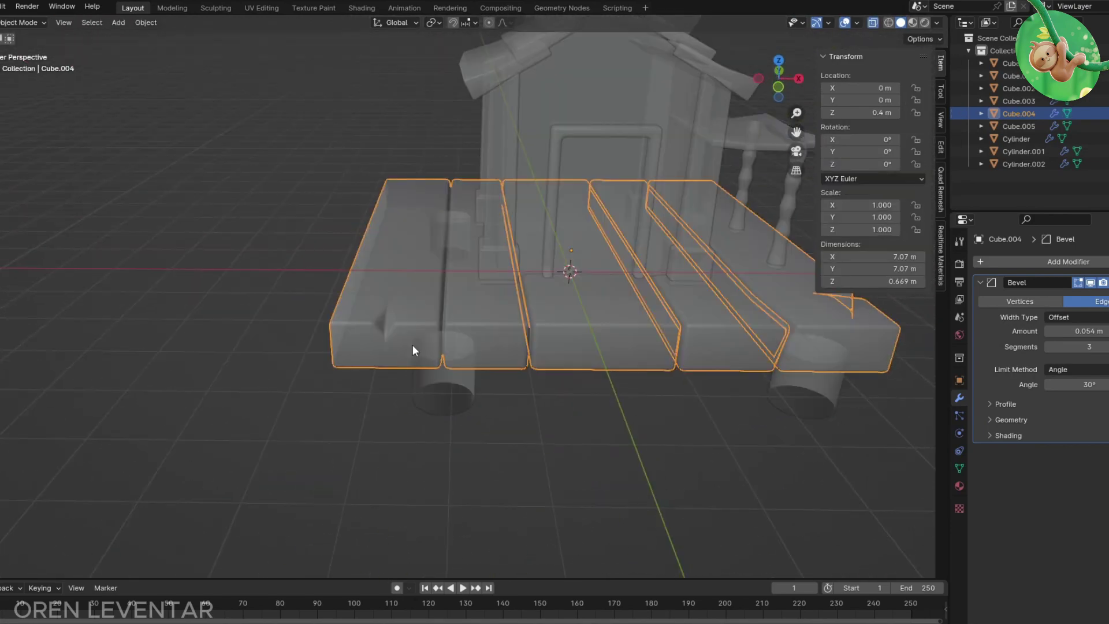
scroll(467, 470, "up", 2)
left_click(243, 445)
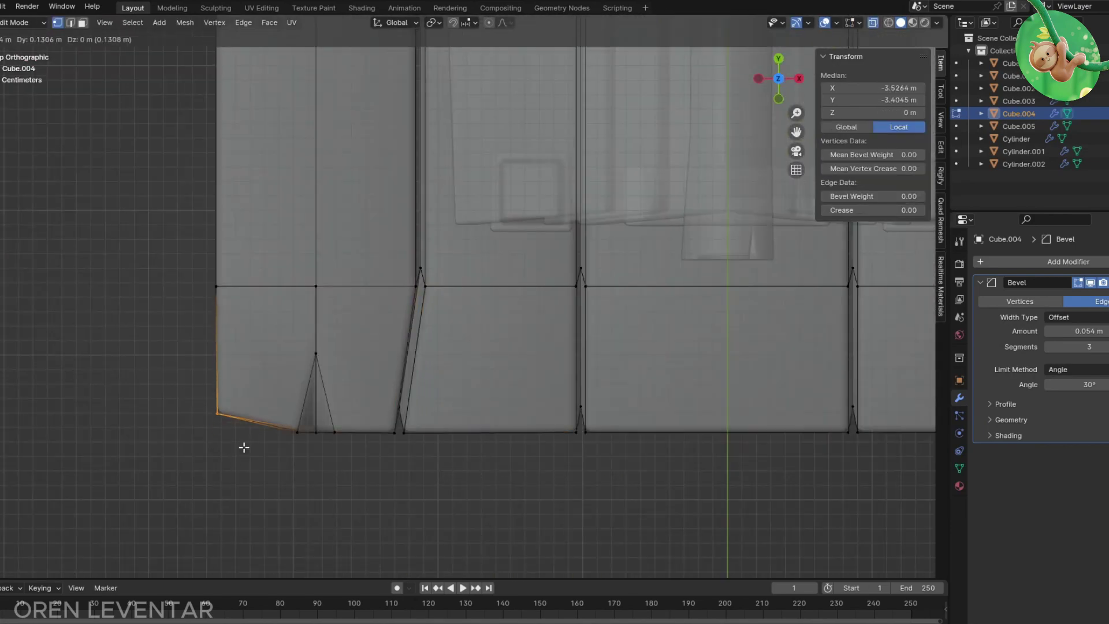
left_click(592, 466)
key("Tab")
key("alt+z")
middle_click_drag(591, 466, 469, 424)
scroll(470, 424, "down", 1)
Step: Give the cylindrical platform legs Shade Auto Smooth
left_click(552, 427)
key("Tab")
scroll(552, 427, "up", 3)
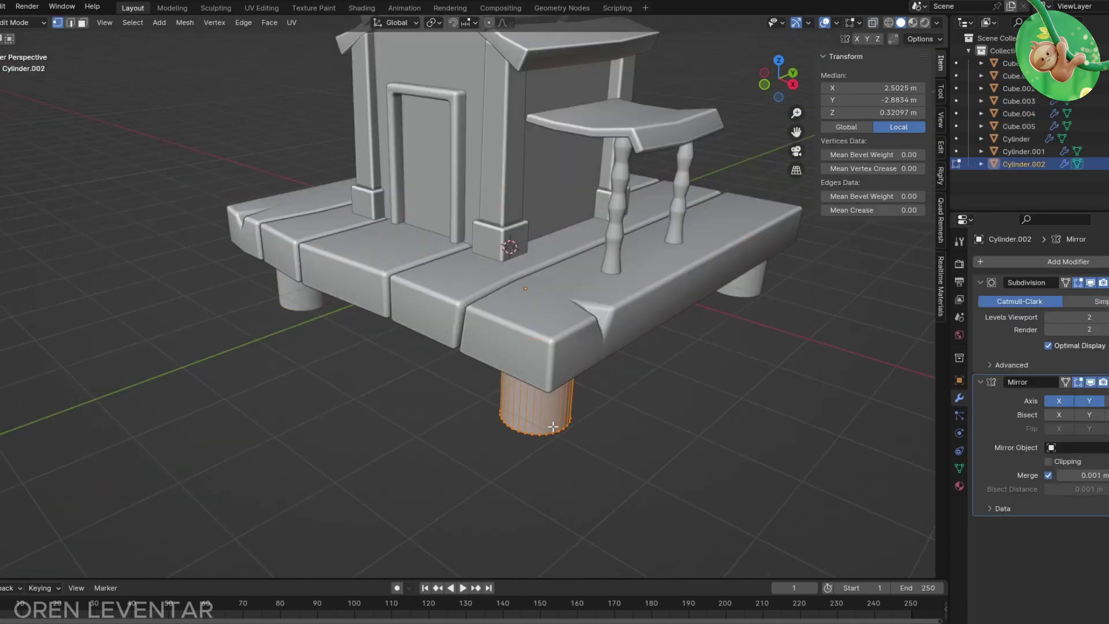
left_click(604, 429)
key("Tab")
right_click(562, 414)
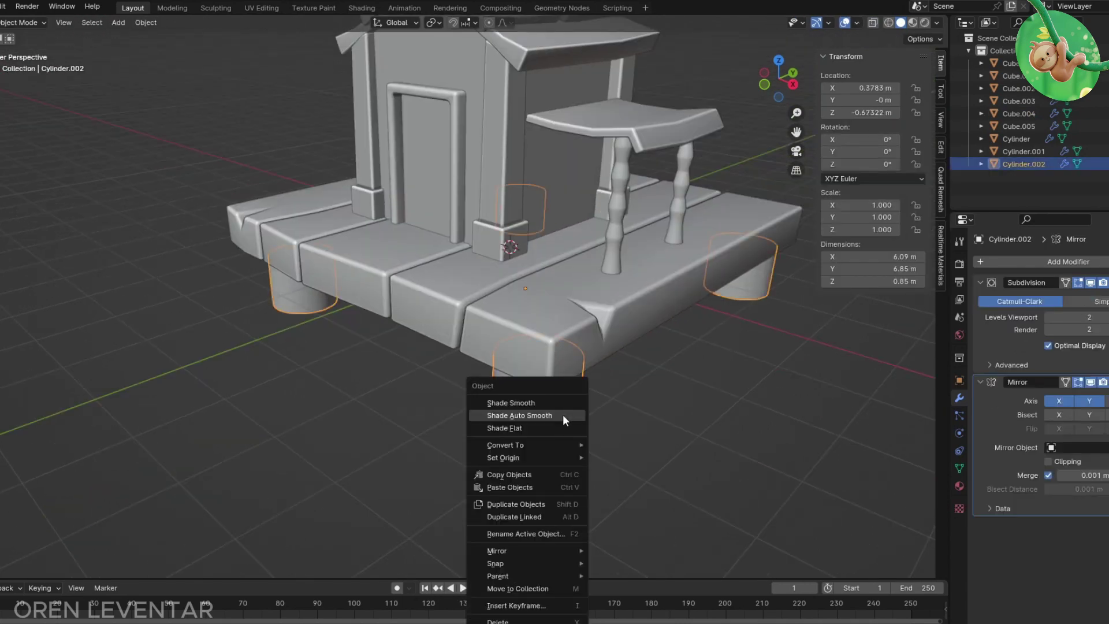
left_click(563, 414)
scroll(504, 449, "down", 3)
Step: Set the plank platform's Bevel modifier to 0.045 m Amount with 4 segments
left_click(568, 365)
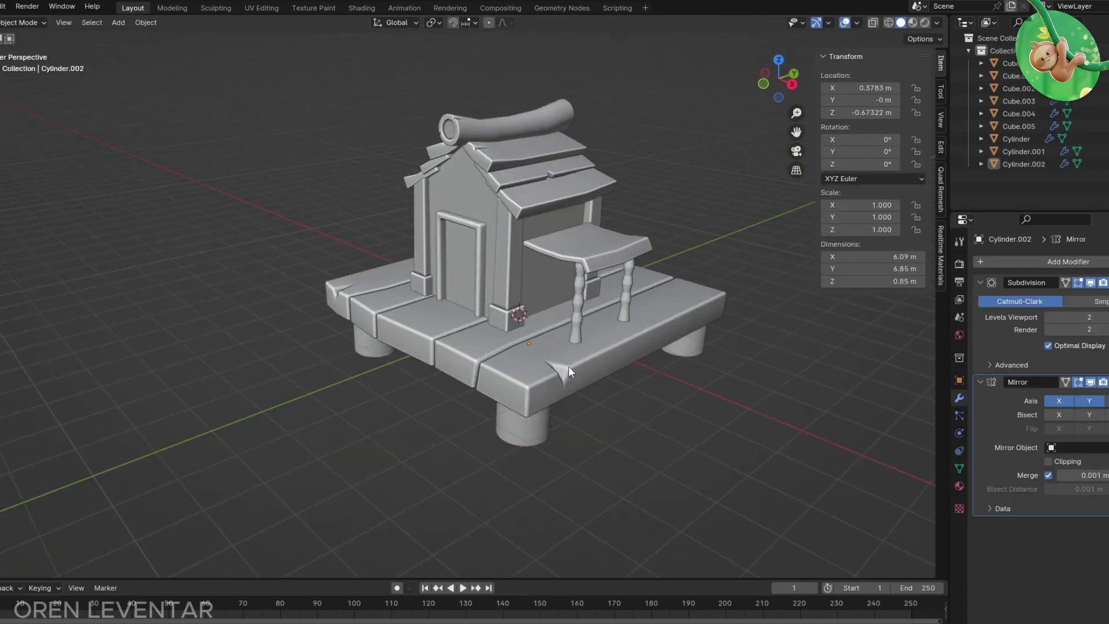
key("Tab")
scroll(593, 377, "up", 5)
scroll(516, 397, "down", 3)
key("Tab")
scroll(613, 414, "down", 2)
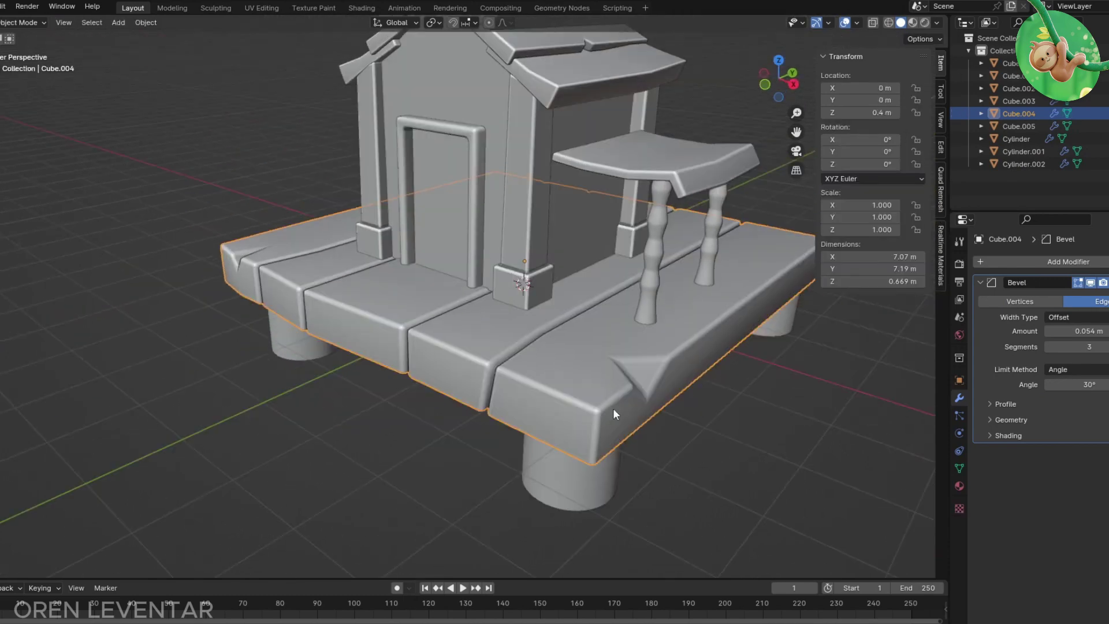
key("Tab")
middle_click_drag(747, 395, 422, 396)
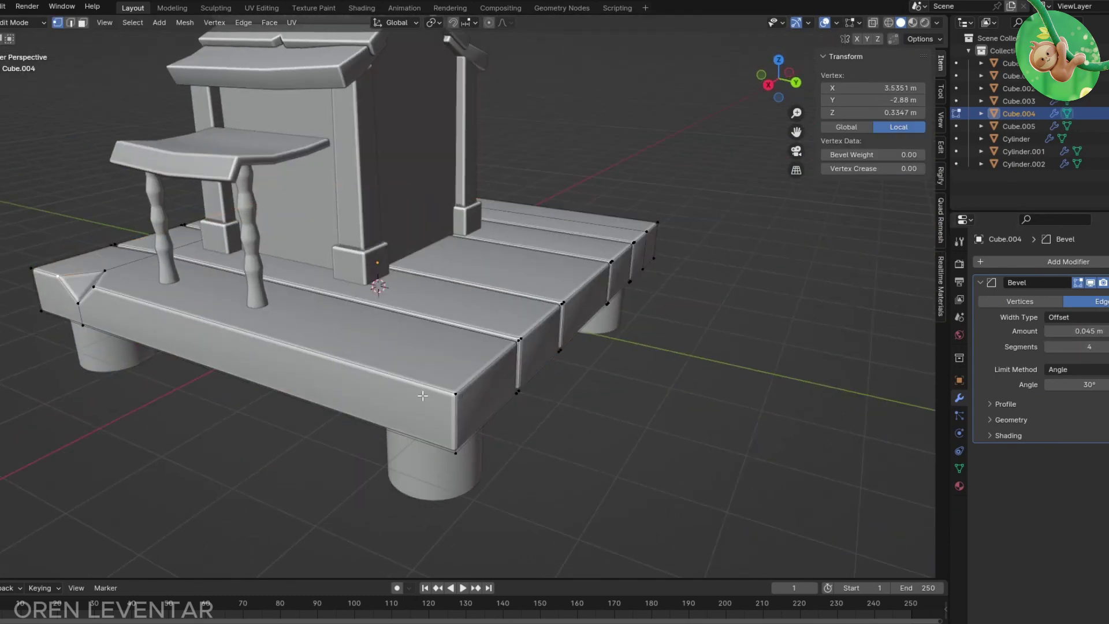
key("Tab")
scroll(599, 456, "down", 3)
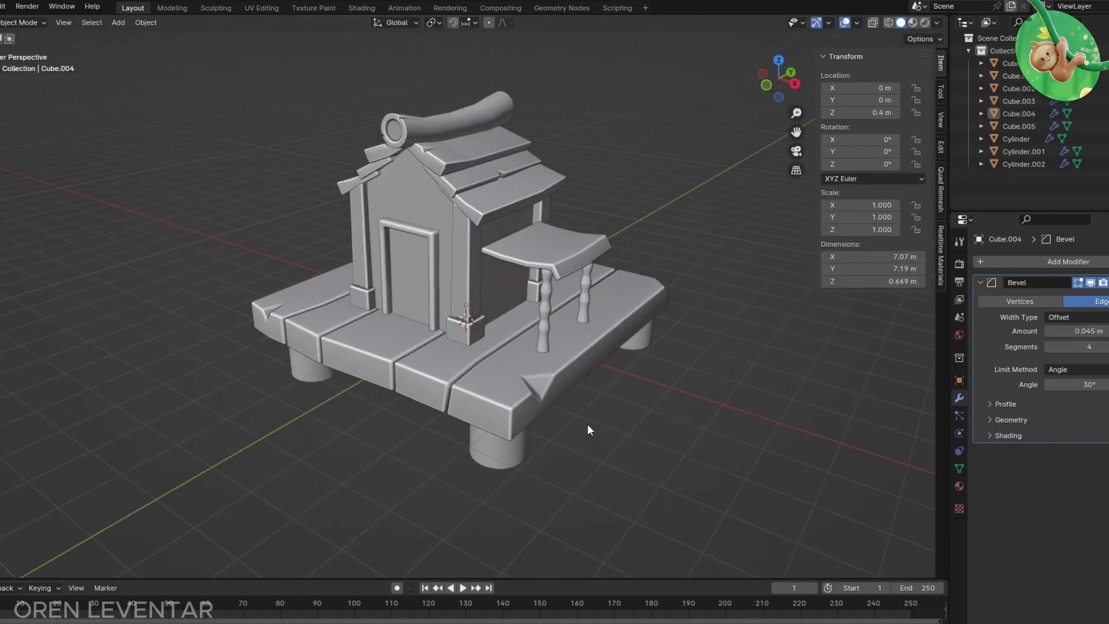
scroll(473, 339, "up", 5)
left_click(474, 338)
Step: Set the door frame's Bevel to 0.03 m with 4 segments, checked in isolated front view
left_click(980, 282)
scroll(501, 278, "up", 5)
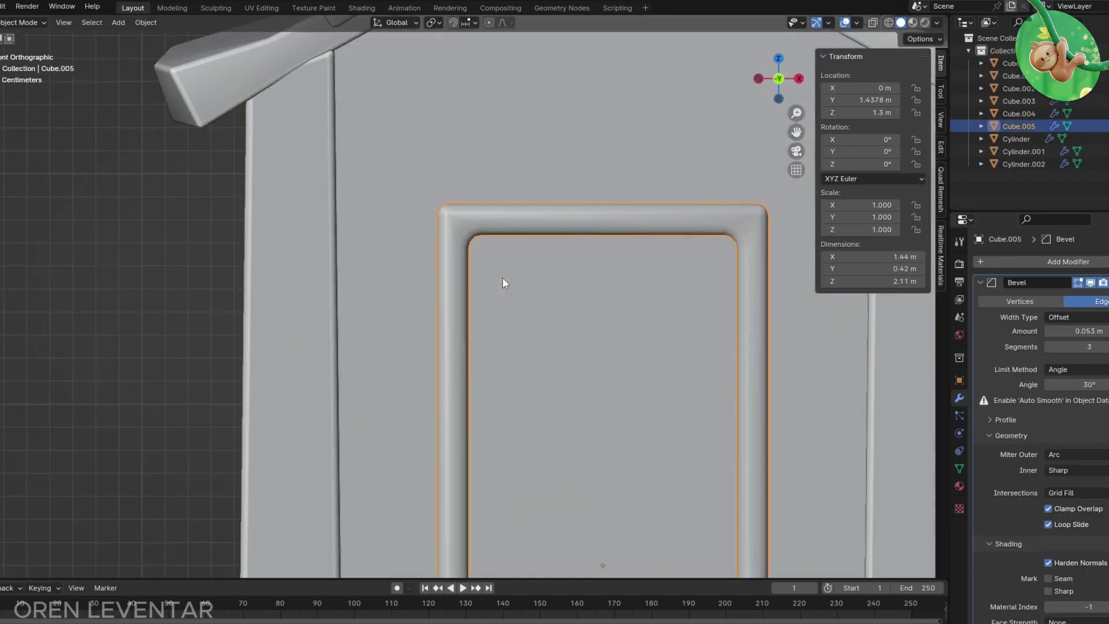
key("Tab")
scroll(502, 277, "down", 4)
scroll(444, 319, "up", 4)
middle_click_drag(444, 319, 520, 376)
scroll(556, 418, "down", 2)
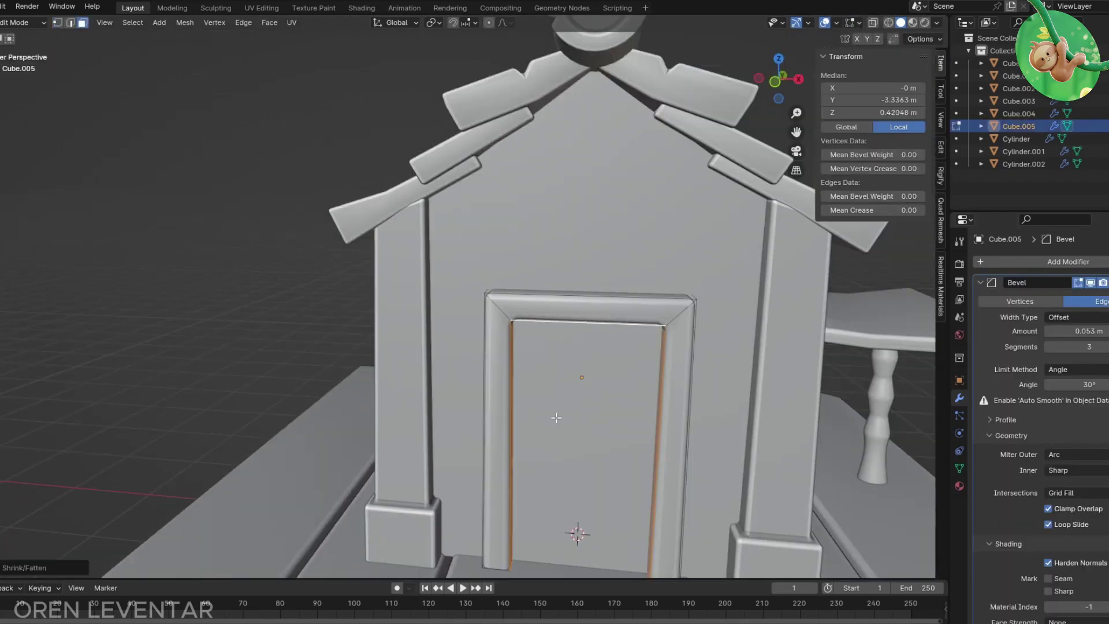
key("KP_1")
key("KP_Divide")
left_click(388, 158, "shift")
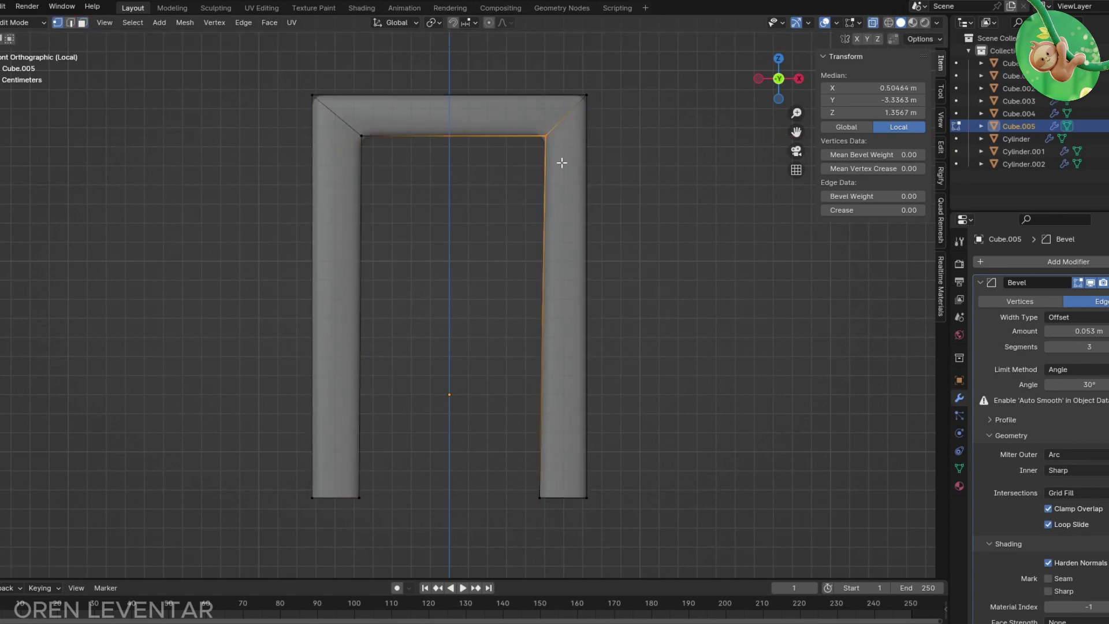
key("Tab")
mouse_move(439, 241)
middle_mouse_down()
mouse_move(578, 208)
mouse_move(524, 124)
mouse_move(483, 211)
mouse_move(521, 120)
middle_mouse_up()
Step: Select all the door frame's faces, apply the delete menu, then return to the full scene
key("Tab")
key("a")
key("x")
left_click(483, 211)
scroll(521, 120, "up", 3)
scroll(569, 186, "up", 2)
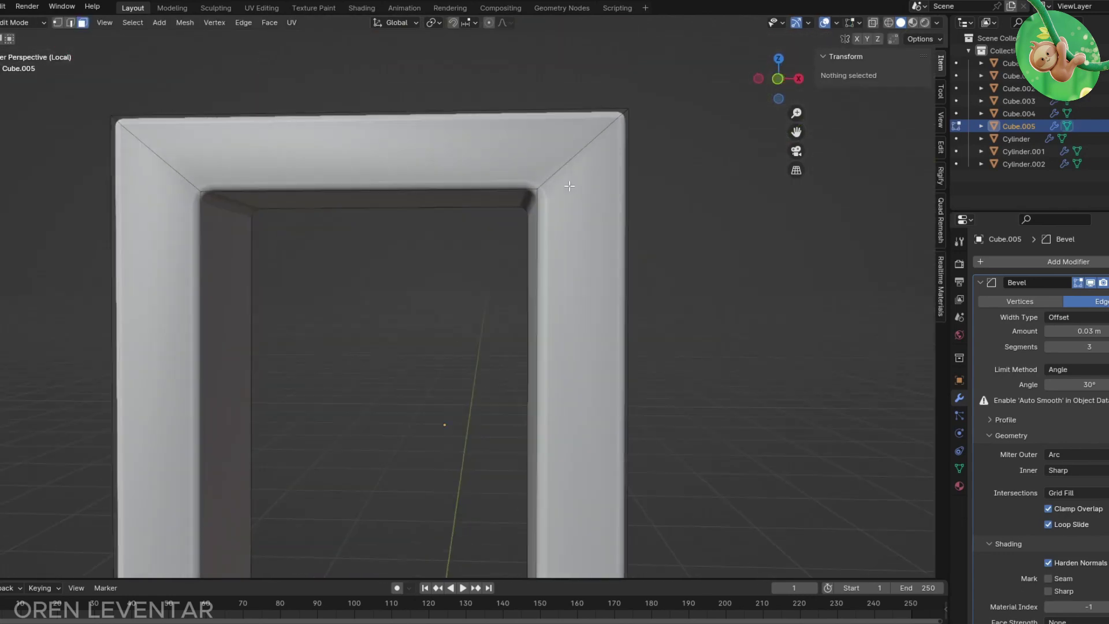
key("Tab")
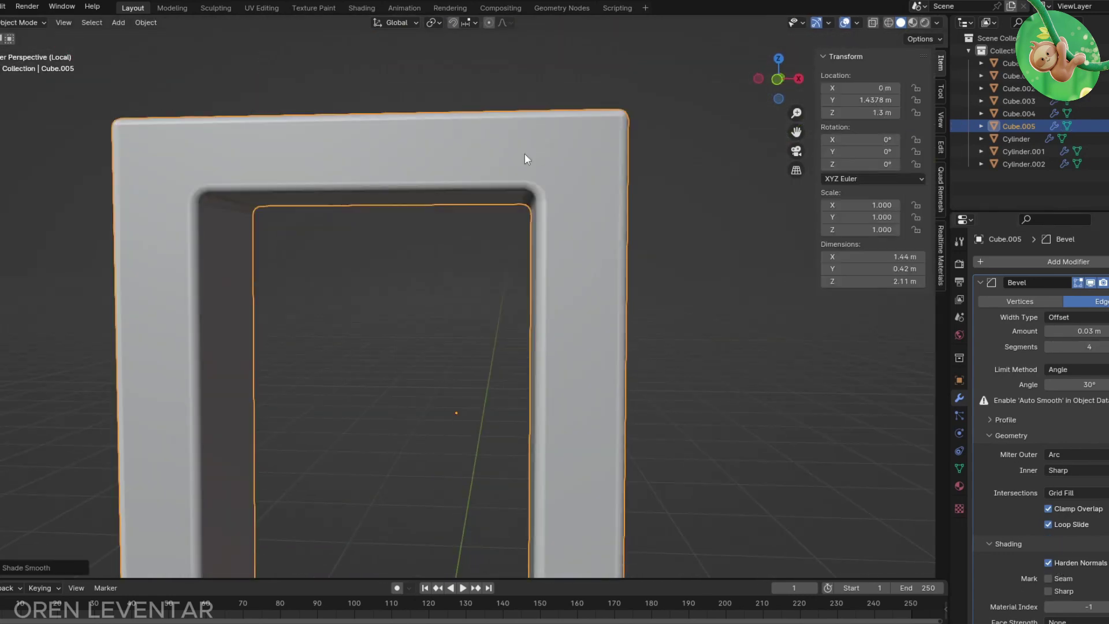
scroll(524, 154, "down", 4)
key("KP_Divide")
scroll(381, 276, "up", 5)
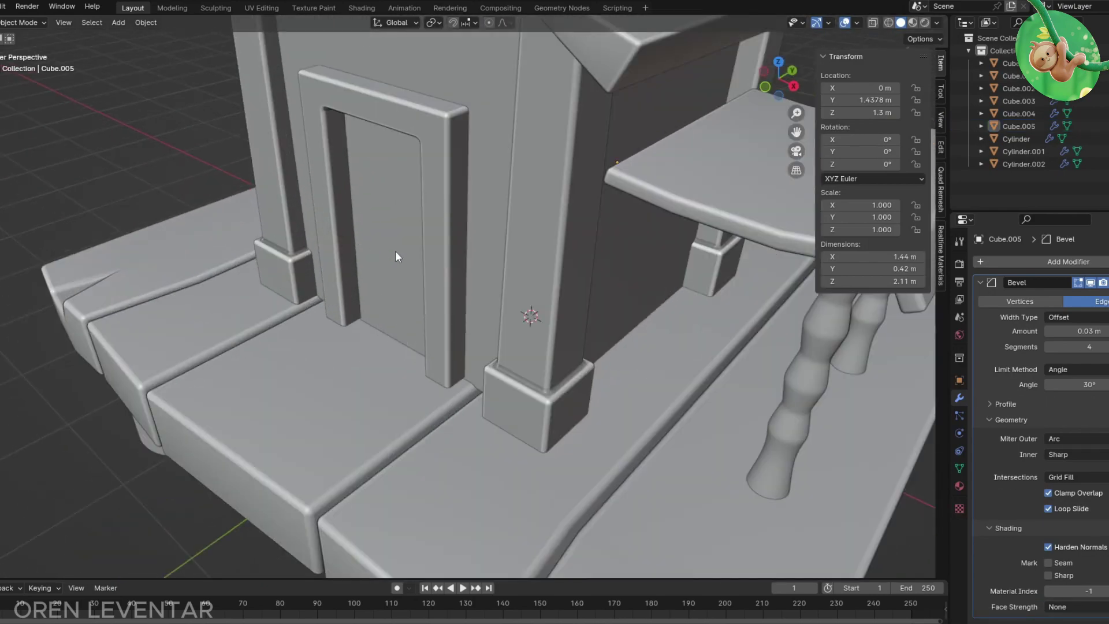
Step: Add a new plane to the scene from the front view
middle_click_drag(393, 224, 380, 203)
key("KP_7")
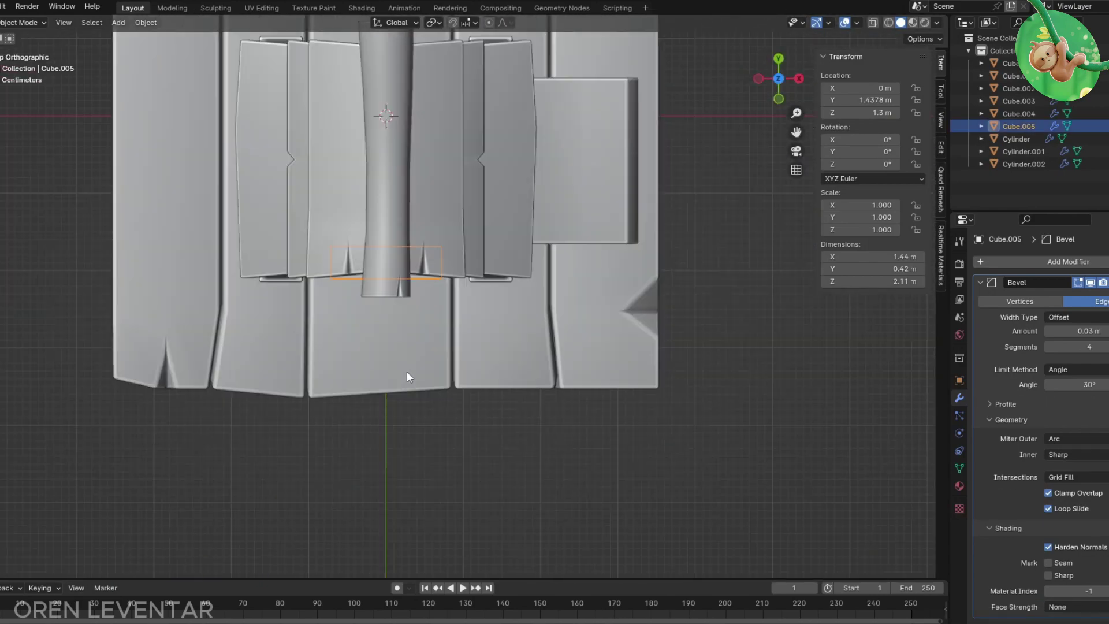
key("KP_1")
key("shift+a")
left_click(565, 278)
Step: Scale the plane to door size and move it up into the doorway
key("Tab")
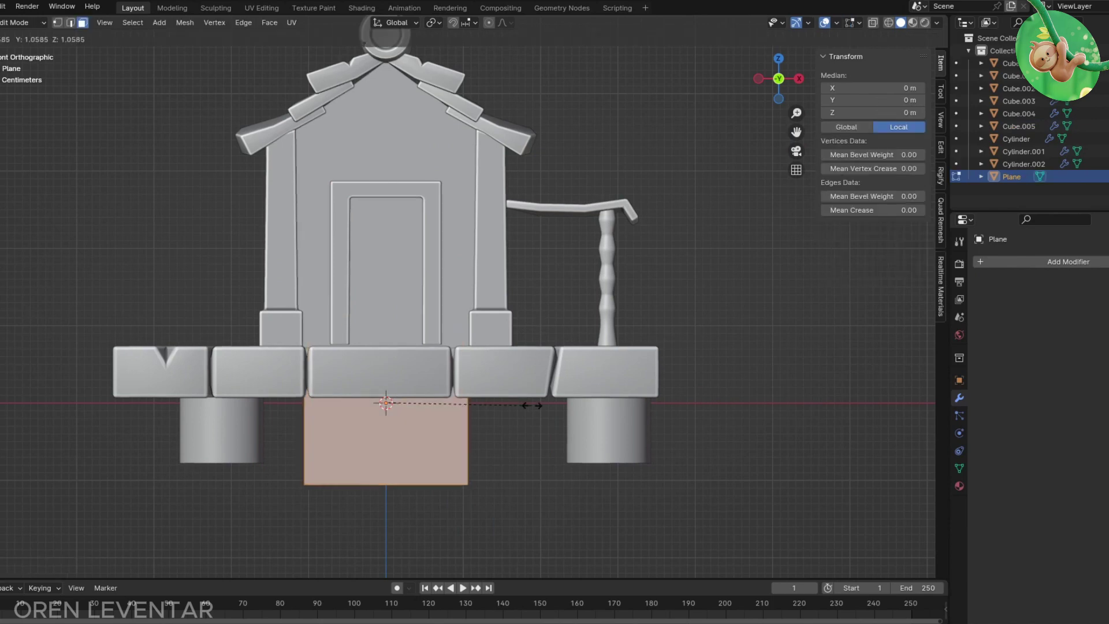
key("s")
key("g")
left_click(464, 231)
Step: Cut vertical loops across the door plane and add a Subdivision Surface modifier
mouse_move(465, 231)
middle_mouse_down()
mouse_move(348, 314)
mouse_move(309, 287)
mouse_move(302, 319)
mouse_move(393, 279)
middle_mouse_up()
key("2")
key("ctrl+r")
left_click(309, 306)
key("Tab")
left_click(1068, 261)
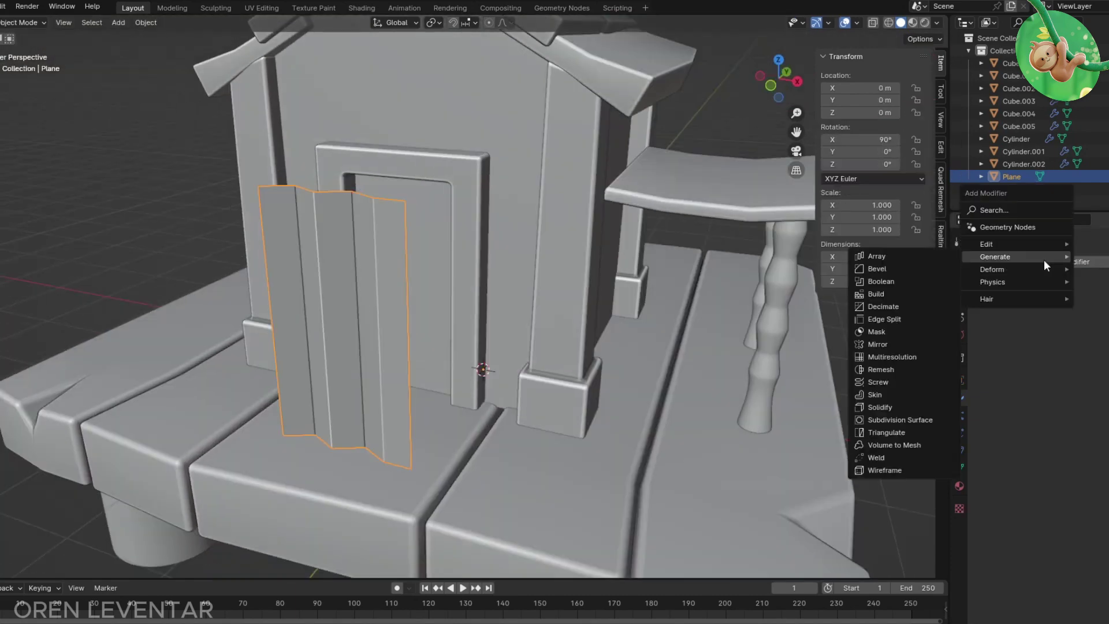
left_click(920, 426)
Step: Position the door's vertical edge loops so the door sits inside the frame
key("Tab")
middle_click_drag(352, 292, 361, 283)
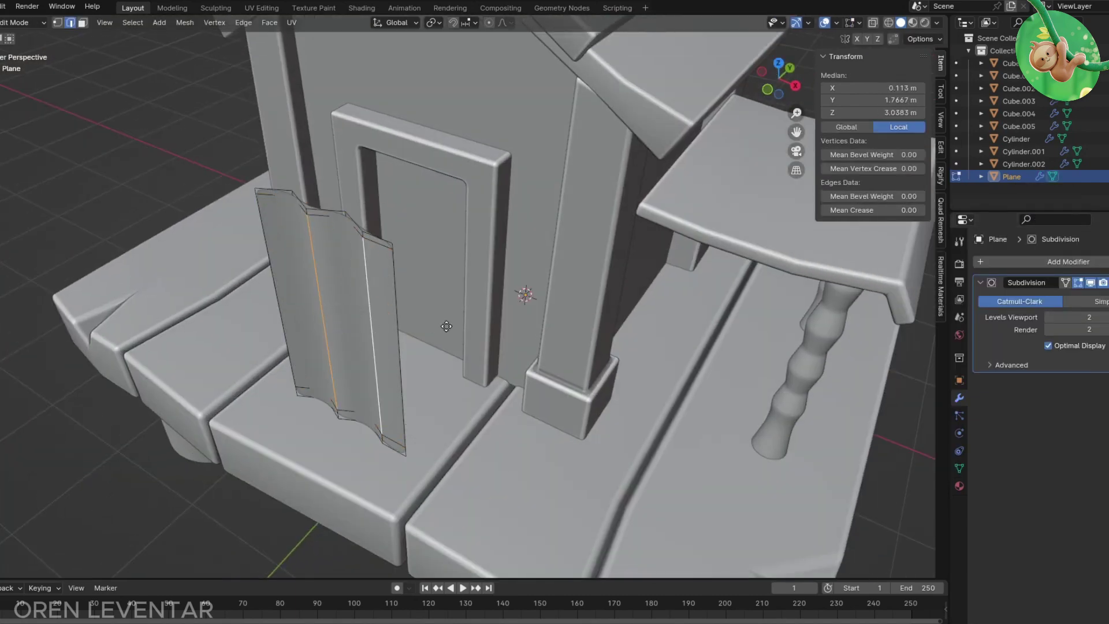
mouse_move(446, 326)
middle_mouse_down()
mouse_move(396, 159)
mouse_move(434, 420)
middle_mouse_up()
key("KP_1")
left_click(396, 158, "alt+shift")
left_click(439, 416)
key("Tab")
left_click_drag(403, 313, 471, 304)
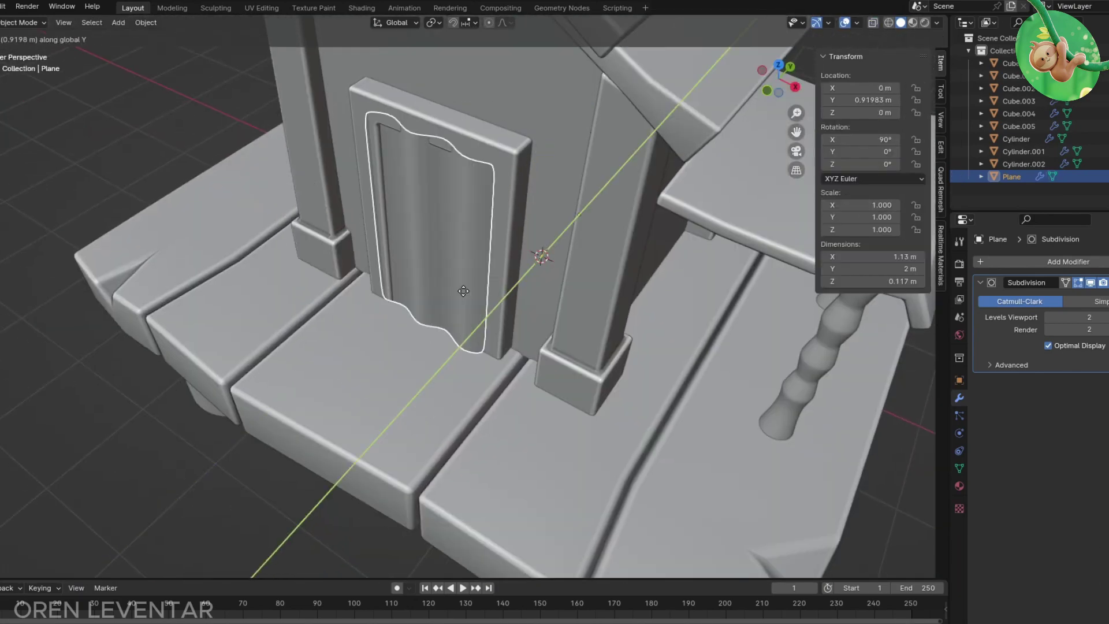
mouse_move(472, 305)
middle_mouse_down()
mouse_move(483, 203)
mouse_move(441, 412)
middle_mouse_up()
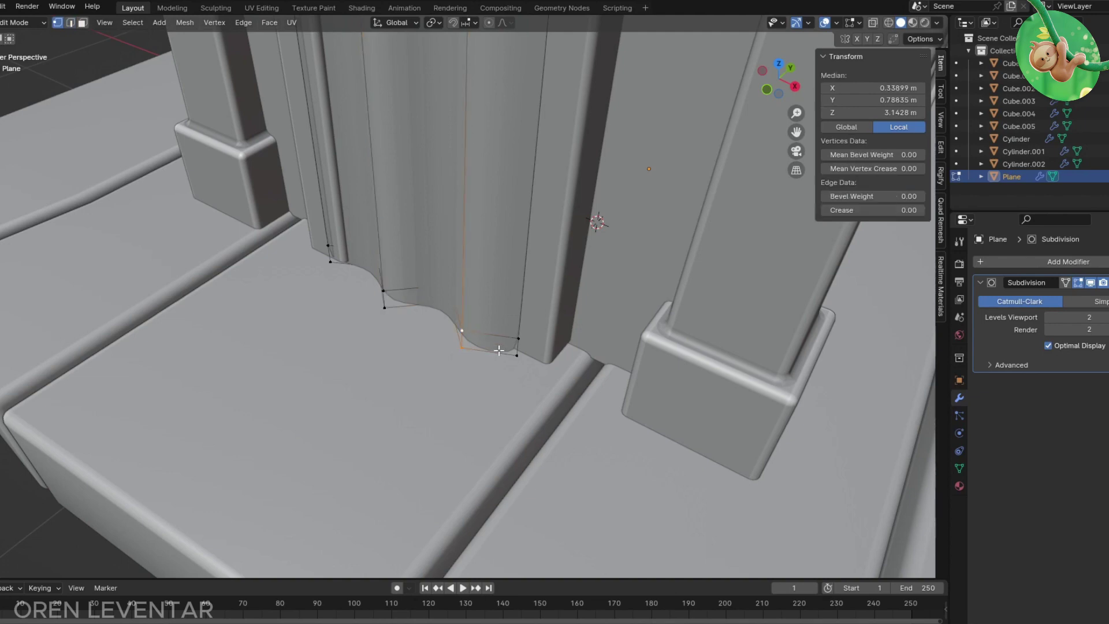
key("KP_1")
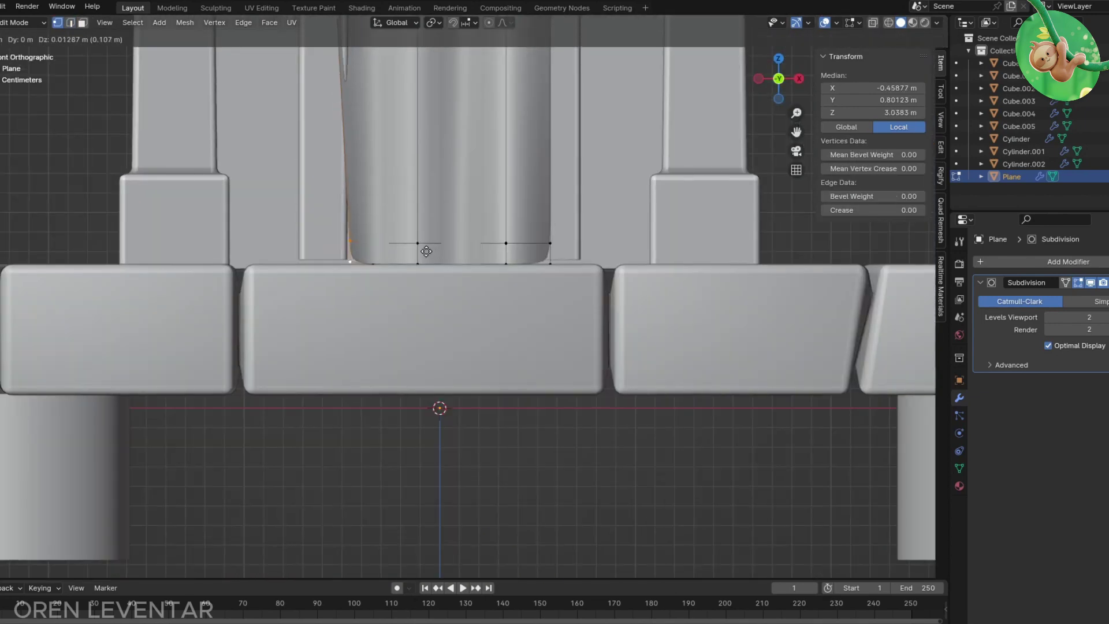
left_click(357, 252)
middle_click_drag(357, 252, 365, 236)
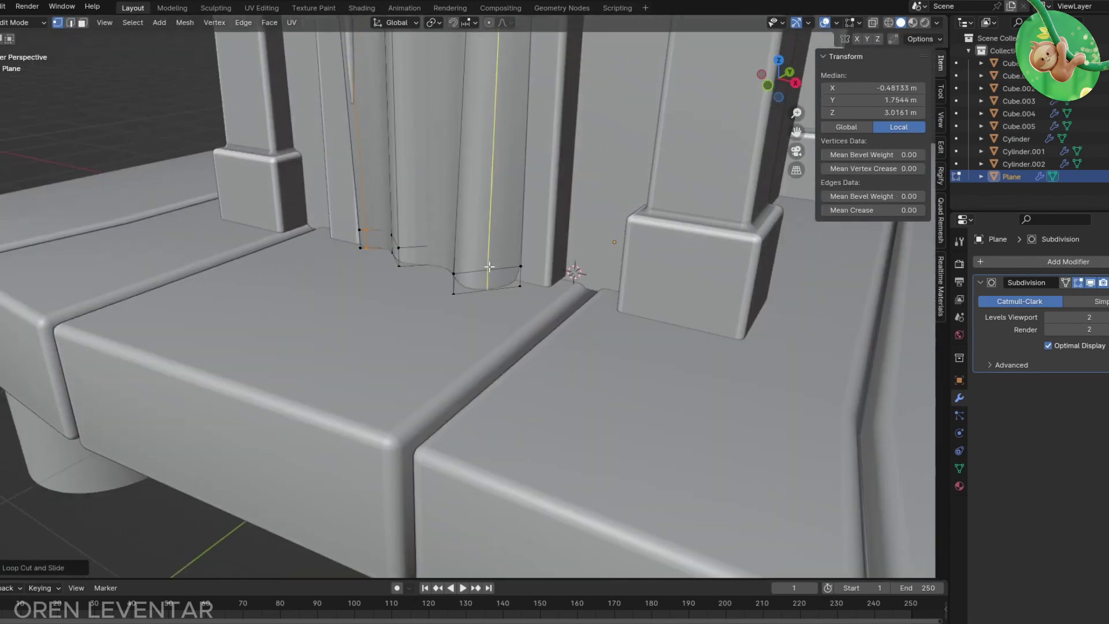
scroll(491, 302, "down", 5)
scroll(462, 172, "up", 5)
Step: Shape the door's bottom vertices by moving them front-to-back along Y
key("KP_3")
key("g")
key("y")
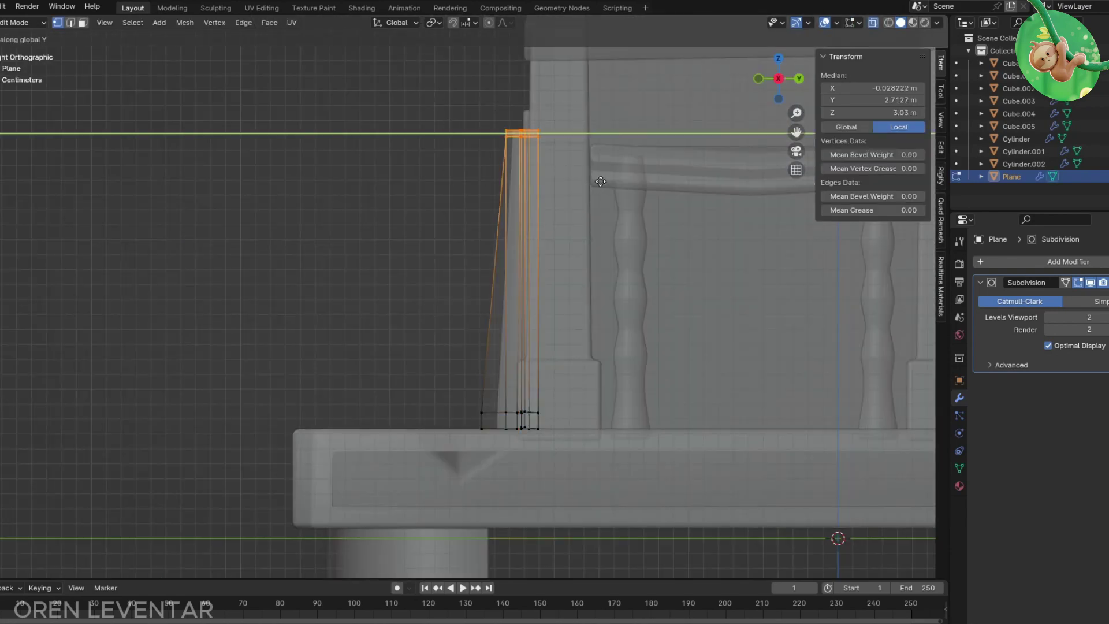
left_click(601, 182)
mouse_move(600, 181)
middle_mouse_down()
mouse_move(613, 404)
mouse_move(419, 313)
middle_mouse_up()
key("g")
left_click(613, 420)
key("Tab")
Step: Shade the door smooth
right_click(419, 313)
left_click(439, 325)
scroll(450, 276, "up", 5)
scroll(737, 304, "up", 2)
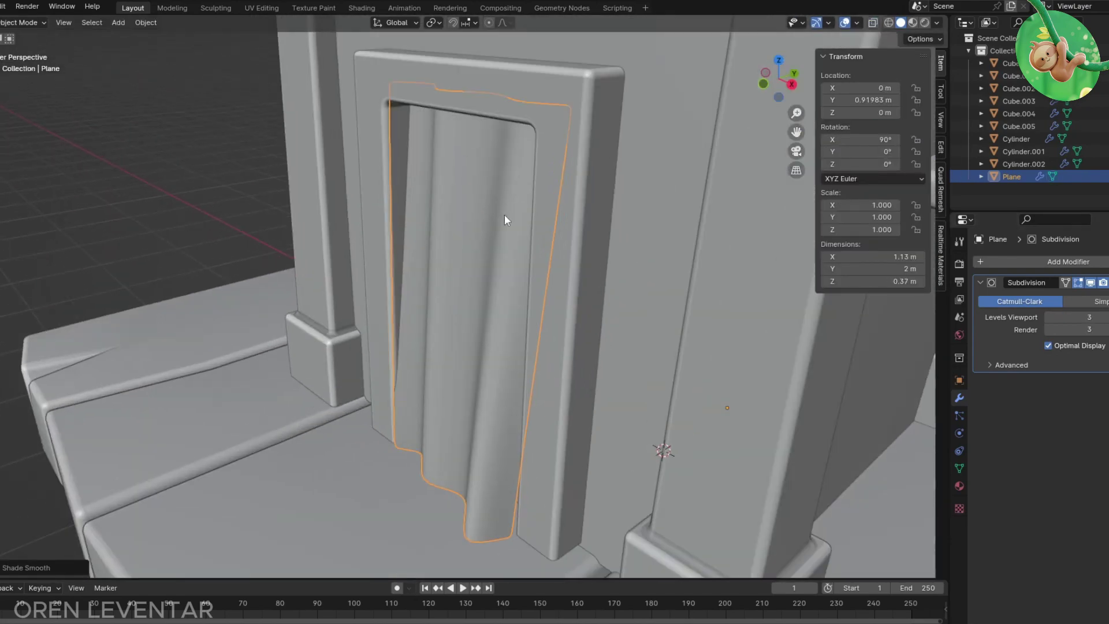
mouse_move(505, 215)
middle_mouse_down()
mouse_move(400, 327)
mouse_move(486, 346)
mouse_move(485, 435)
mouse_move(451, 514)
middle_mouse_up()
Step: Narrow the door's bottom edge loop by scaling it along X only
key("Tab")
left_click(413, 296, "alt")
left_click(471, 469)
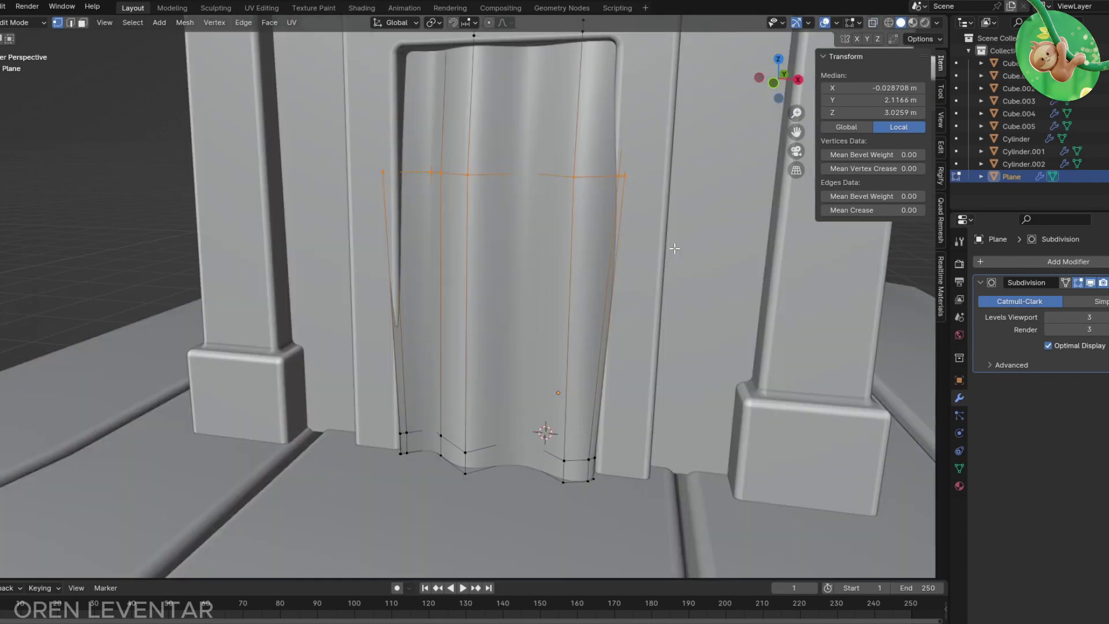
key("s")
key("x")
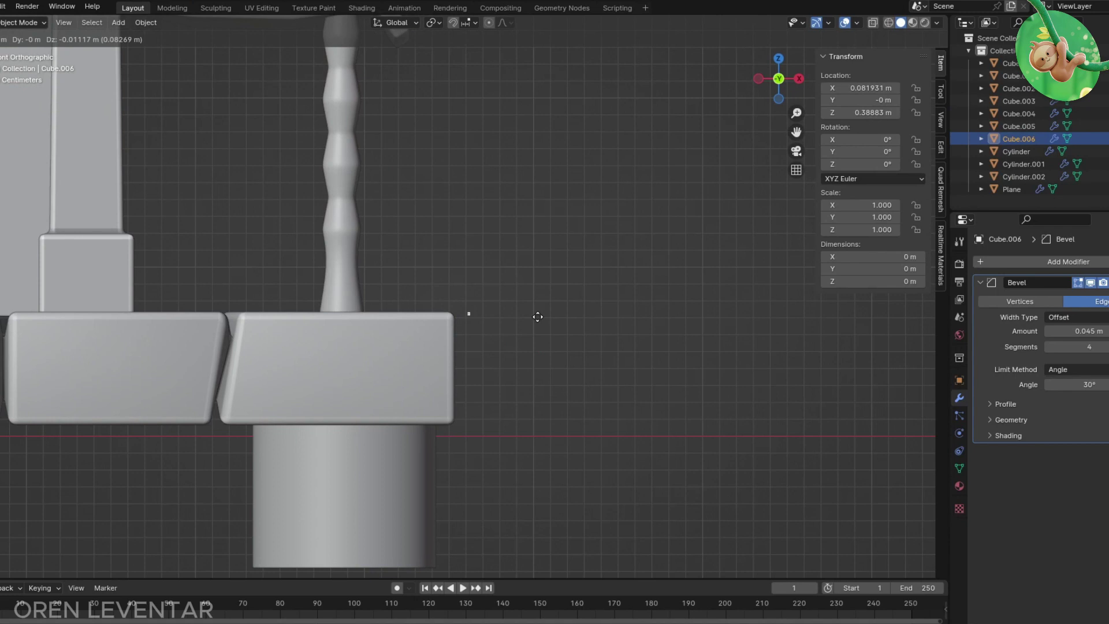
Step: Curve the new stair strip and extrude it along its normals to give it thickness
key("Escape")
key("Tab")
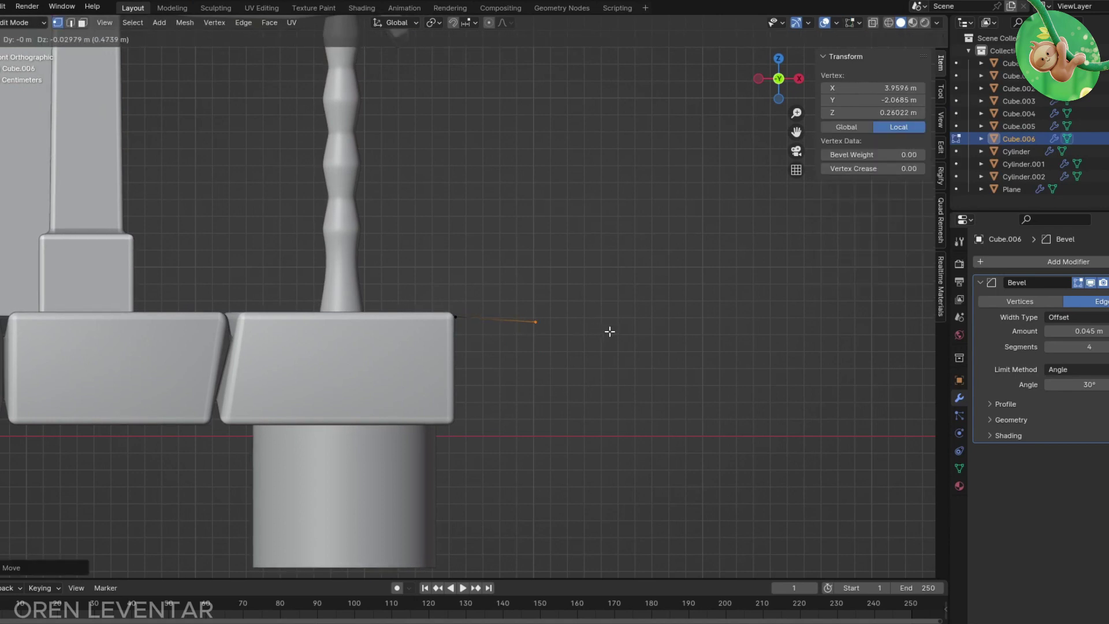
scroll(323, 398, "down", 4)
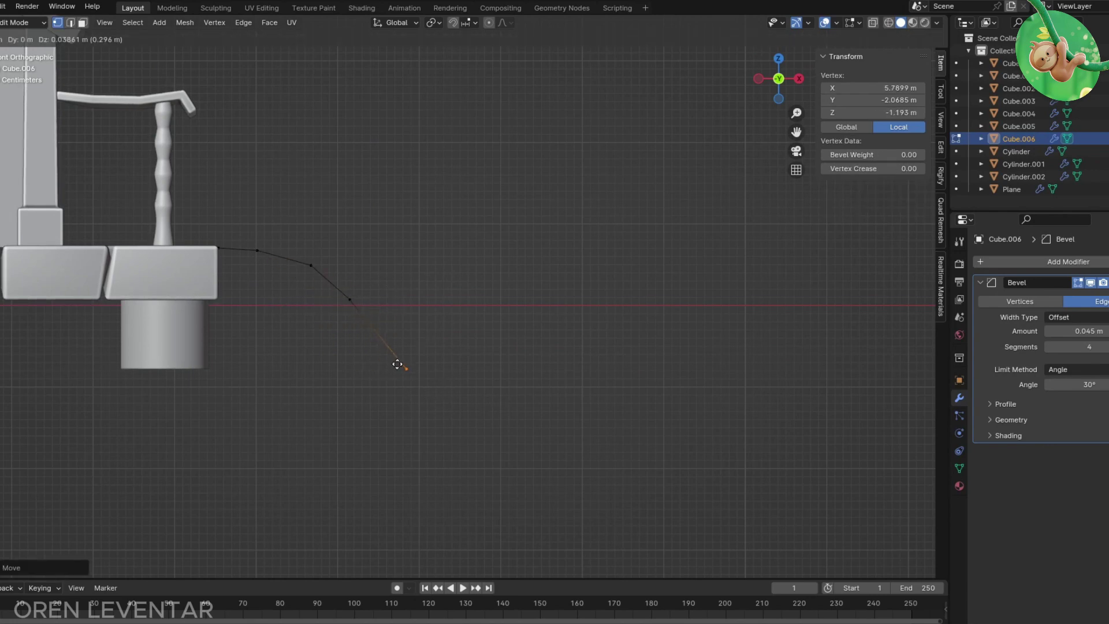
left_click(431, 397)
mouse_move(431, 397)
middle_mouse_down()
mouse_move(309, 346)
mouse_move(384, 348)
middle_mouse_up()
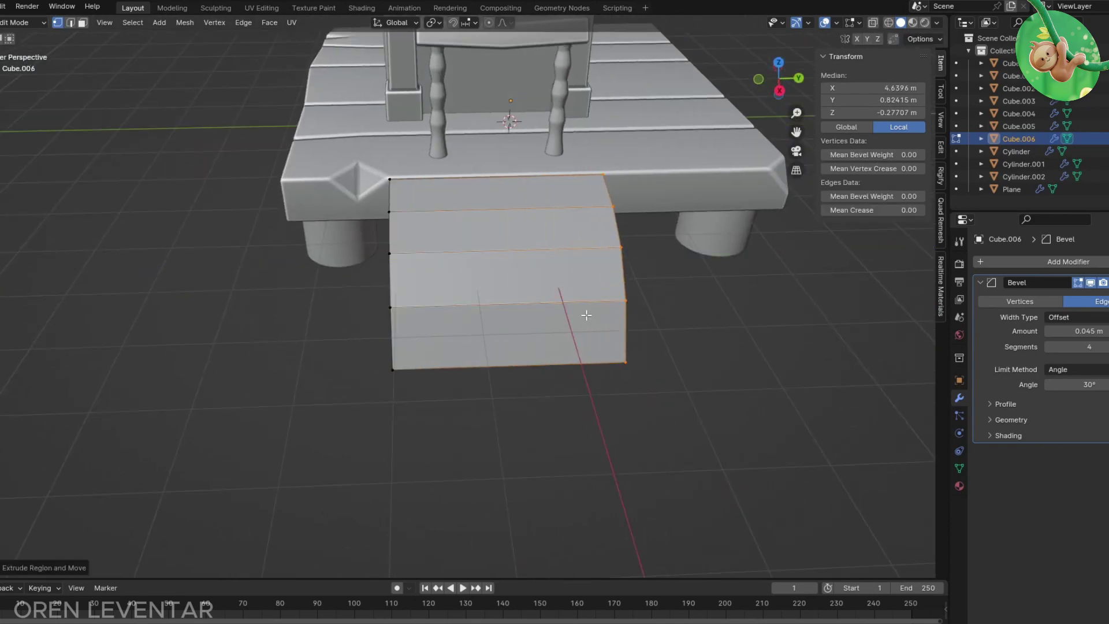
left_click(614, 314)
middle_click_drag(614, 314, 521, 272)
key("alt+e")
left_click(521, 272)
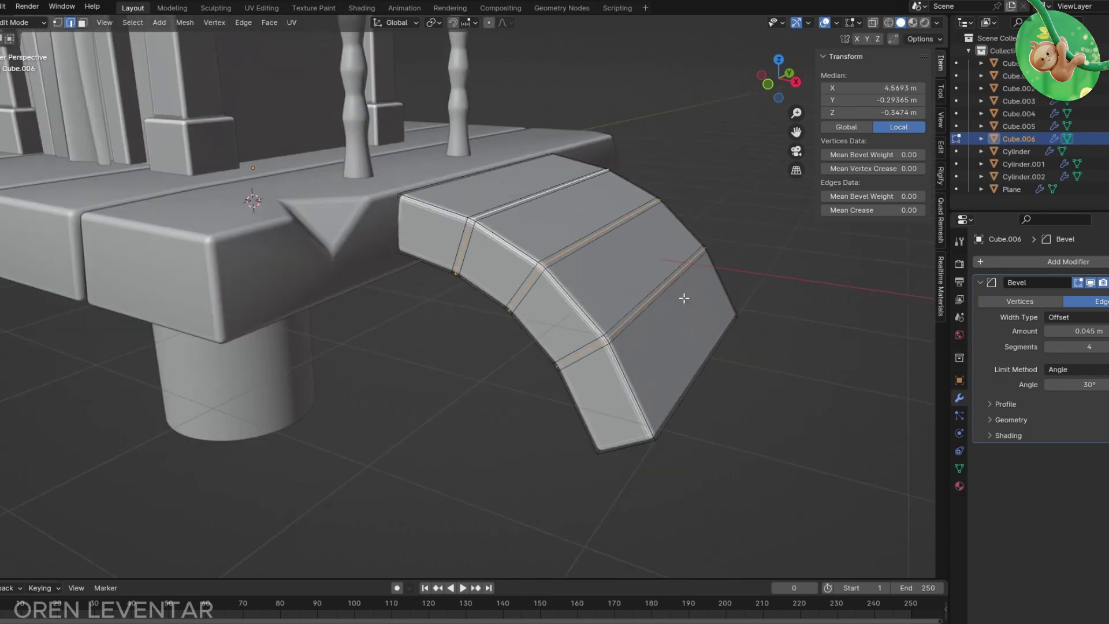
key("Tab")
Step: In front view, reposition stair vertices so the ramp curves down from the platform
scroll(636, 318, "down", 5)
mouse_move(549, 317)
middle_mouse_down()
mouse_move(541, 301)
mouse_move(233, 345)
middle_mouse_up()
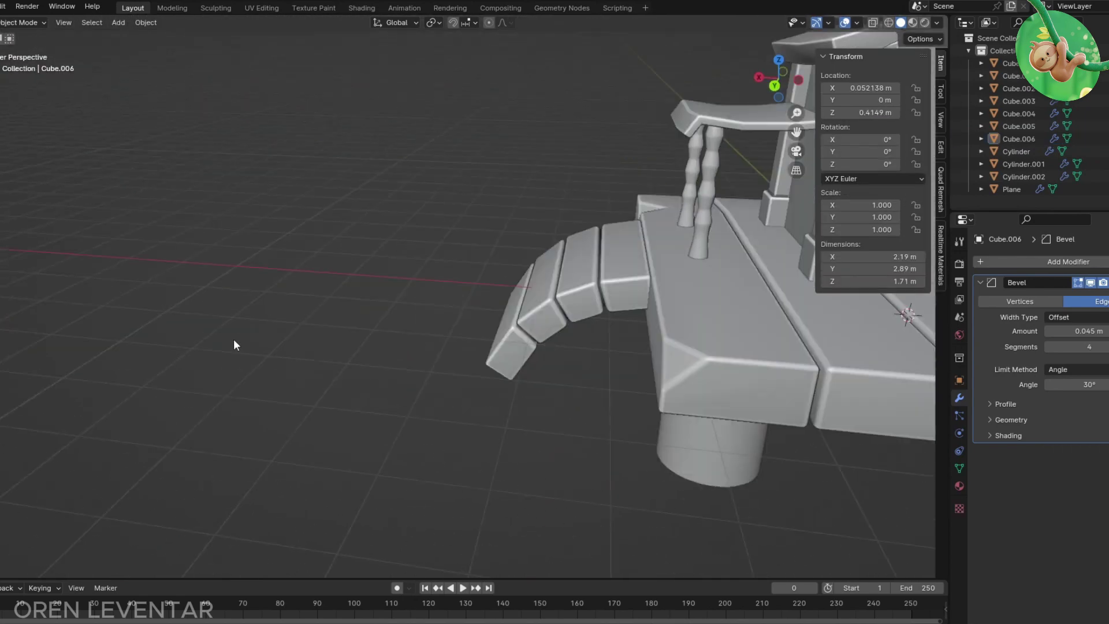
key("KP_1")
scroll(549, 300, "up", 4)
left_click(589, 288)
key("Tab")
scroll(589, 292, "down", 2)
left_click_drag(571, 273, 638, 307)
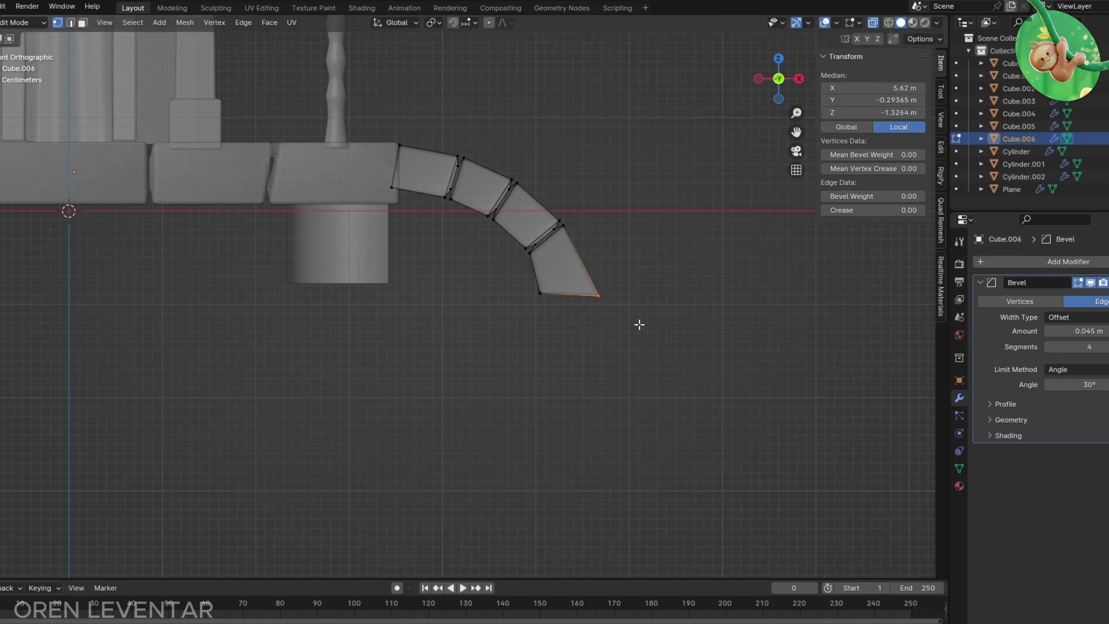
left_click(623, 319)
mouse_move(622, 319)
middle_mouse_down()
mouse_move(564, 317)
mouse_move(466, 368)
mouse_move(491, 344)
middle_mouse_up()
scroll(565, 317, "down", 3)
key("Tab")
Step: Check the platform board's geometry at its corner
scroll(433, 374, "up", 3)
scroll(433, 374, "up", 2)
left_click(433, 374)
key("Tab")
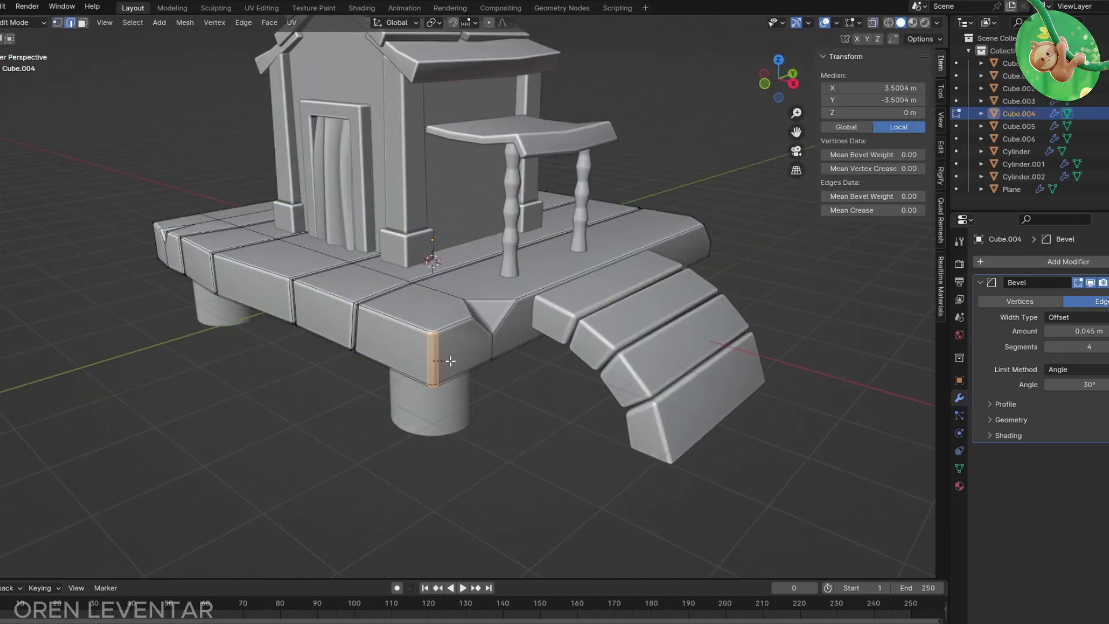
key("Tab")
scroll(447, 390, "down", 3)
scroll(447, 390, "up", 4)
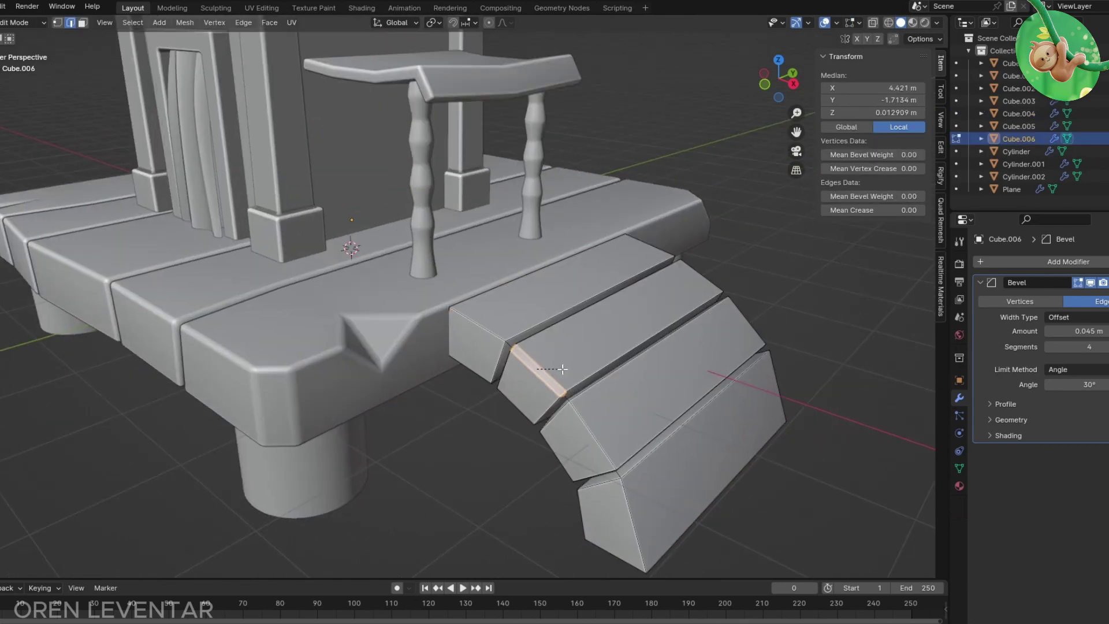
Step: Vertex-slide a point on the top stair board to chip a notch into it
left_click(591, 404)
middle_click_drag(590, 404, 520, 370)
key("Tab")
scroll(510, 367, "up", 3)
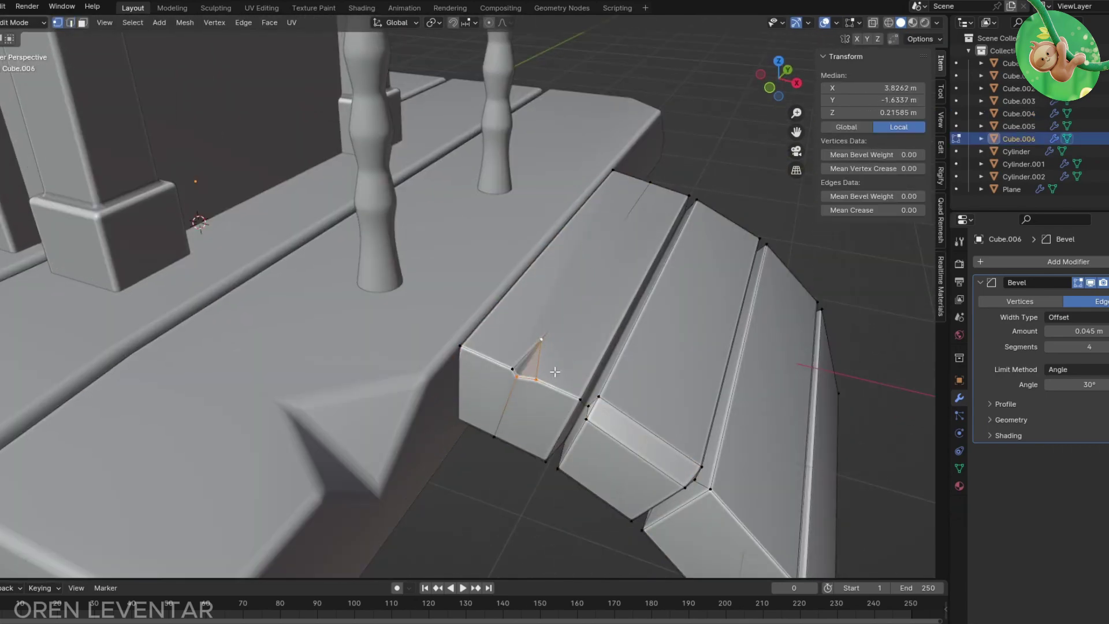
left_click(562, 340)
middle_click_drag(562, 340, 512, 353)
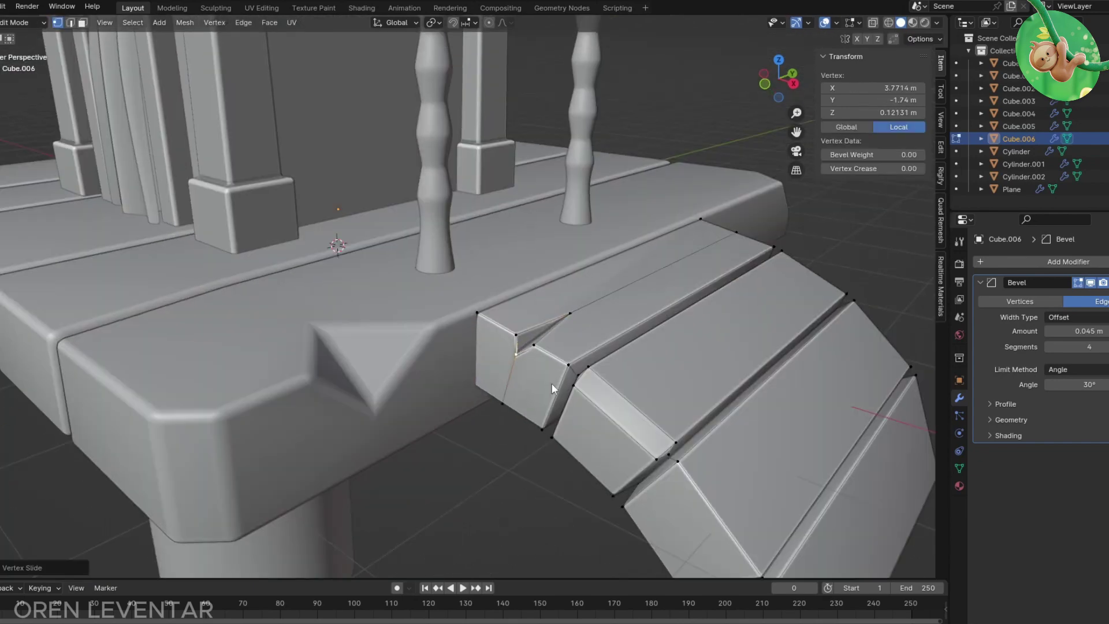
key("Tab")
Step: Apply Shade Smooth to the stairs
right_click(491, 425)
left_click(495, 430)
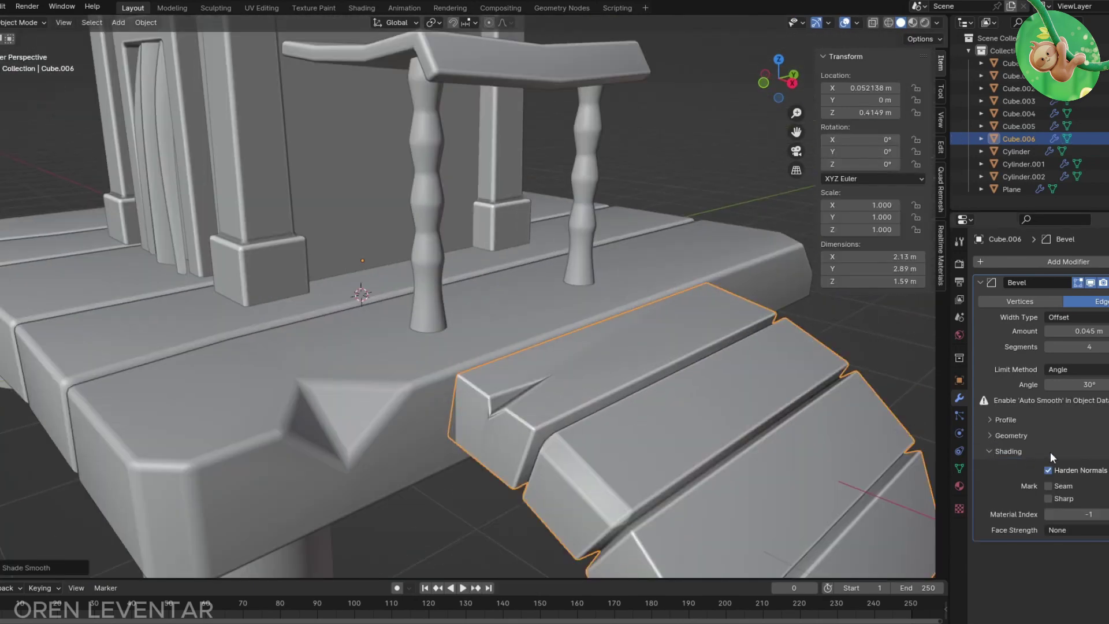
scroll(618, 422, "down", 2)
scroll(450, 400, "down", 5)
middle_click_drag(529, 442, 560, 351)
scroll(560, 352, "up", 4)
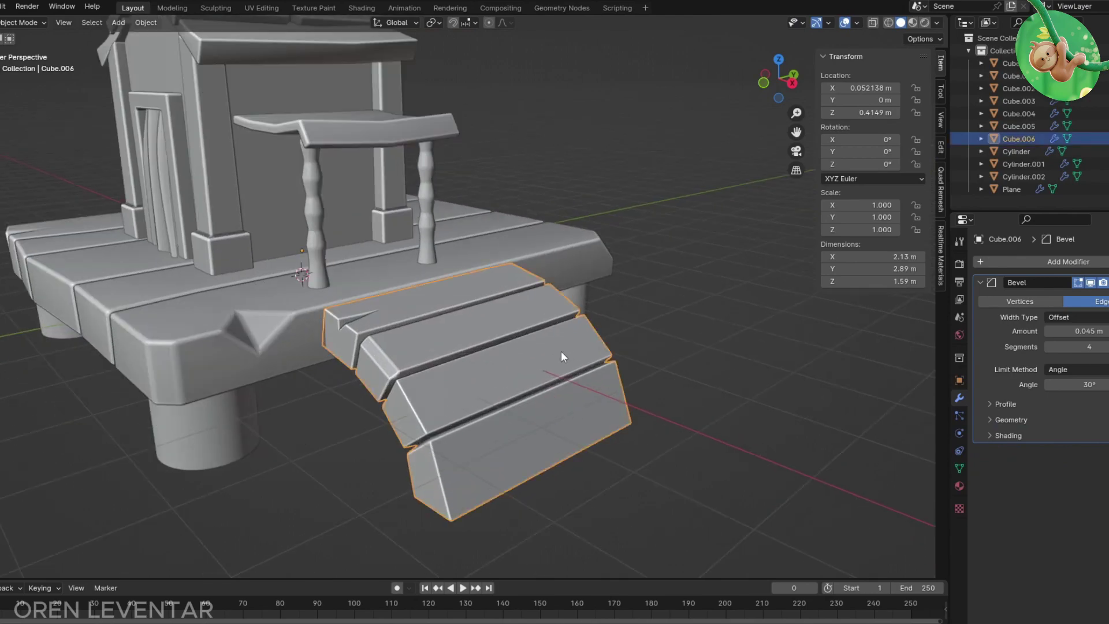
key("Tab")
scroll(466, 374, "up", 2)
middle_click_drag(466, 374, 524, 381)
Step: Add an edge loop across the stairs and nudge a stair board vertex
key("ctrl+r")
left_click(581, 417)
mouse_move(544, 442)
middle_mouse_down()
mouse_move(580, 417)
mouse_move(545, 474)
mouse_move(540, 426)
mouse_move(767, 349)
mouse_move(556, 376)
mouse_move(462, 296)
middle_mouse_up()
scroll(540, 427, "up", 3)
left_click(677, 379)
left_click(687, 345)
key("Tab")
Step: Deselect everything and add a plane from the top view
mouse_move(552, 246)
middle_mouse_down()
mouse_move(347, 372)
mouse_move(414, 380)
middle_mouse_up()
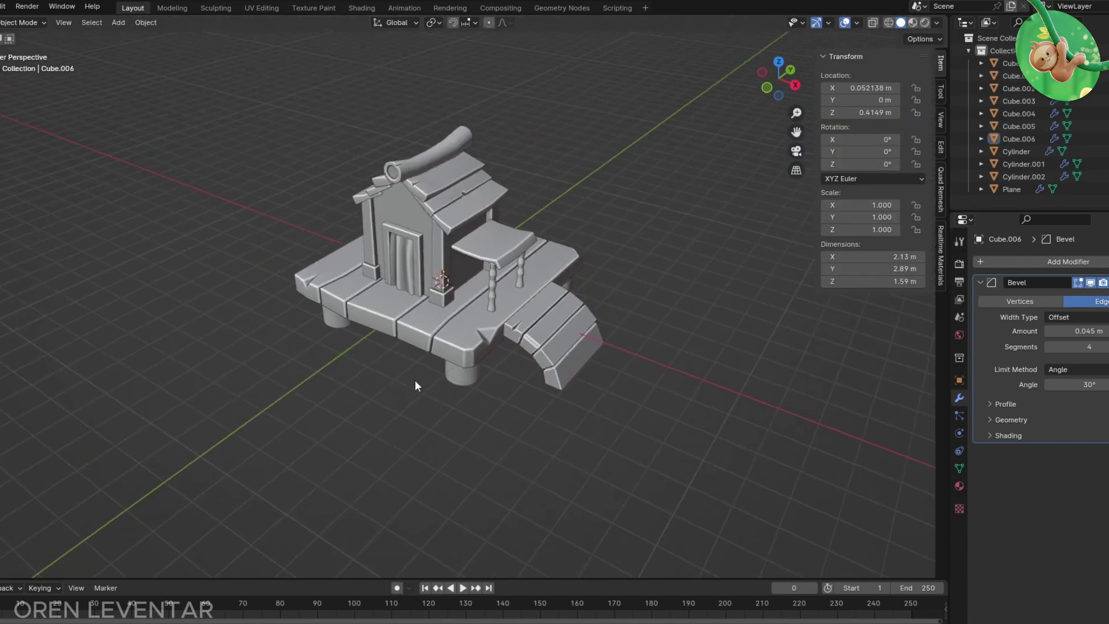
scroll(427, 356, "up", 3)
key("alt+a")
scroll(273, 287, "up", 2)
scroll(273, 287, "down", 3)
middle_click_drag(331, 317, 417, 396)
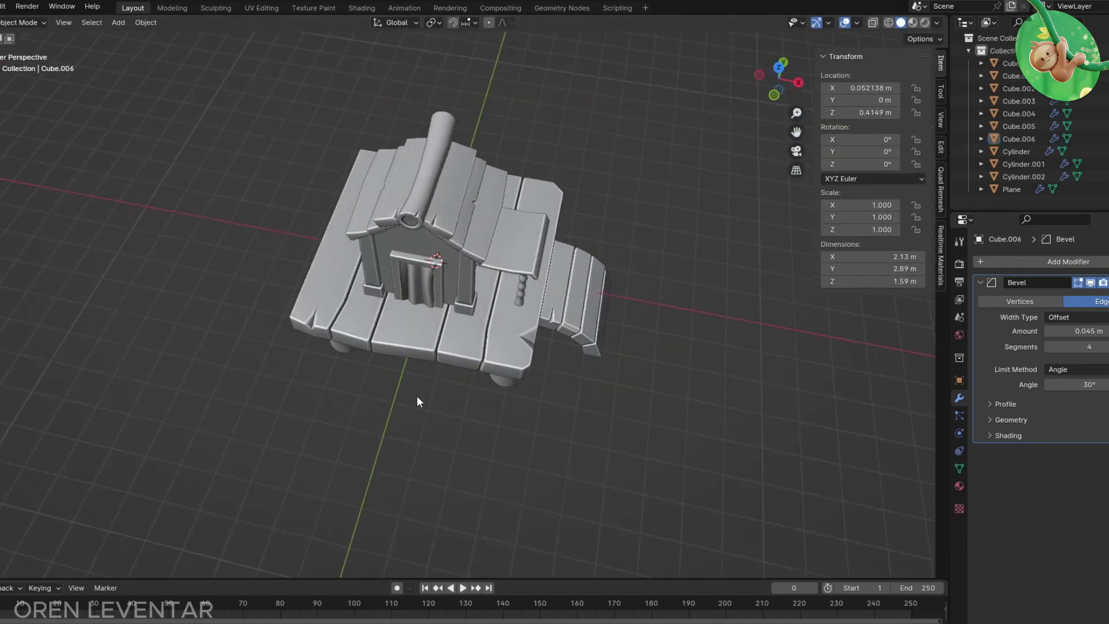
key("KP_7")
key("shift+a")
left_click(558, 111)
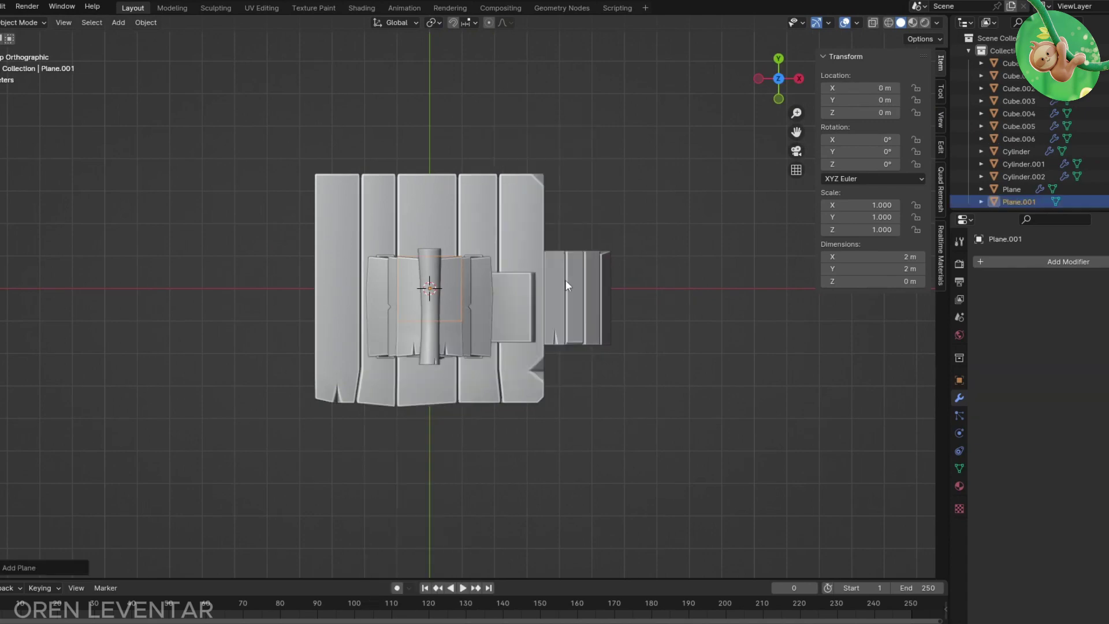
Step: Scale the plane up to cover the whole model and apply its scale
key("s")
left_click(237, 287)
middle_click_drag(494, 317, 382, 338)
key("ctrl+a")
left_click(382, 337)
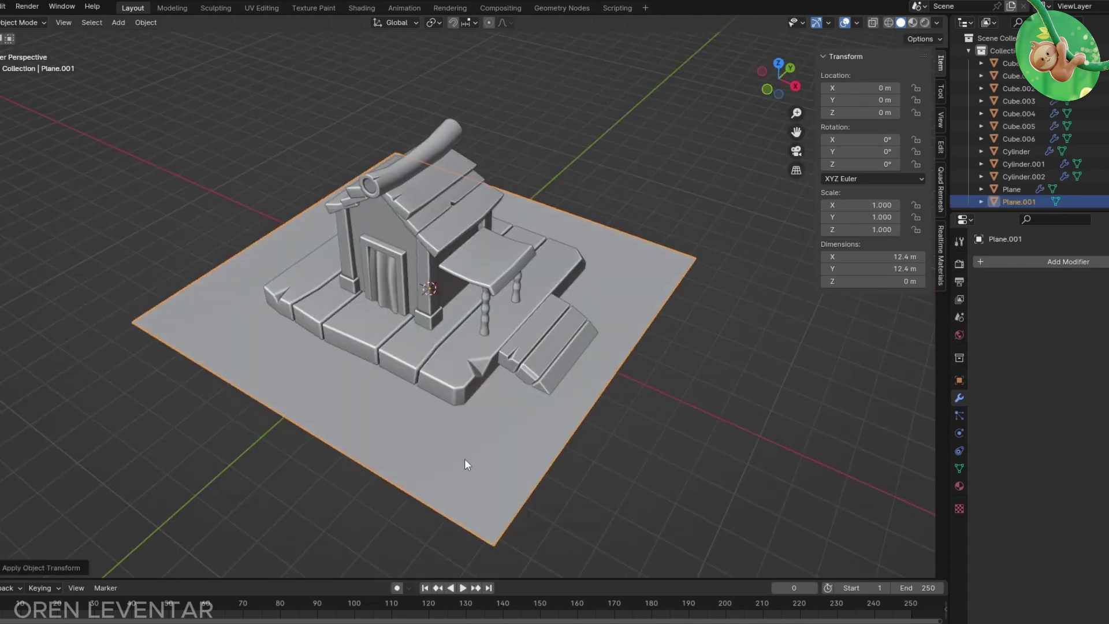
Step: Subdivide the plane into a grid and add level-3 subdivision smoothing
right_click(464, 459)
right_click(400, 392)
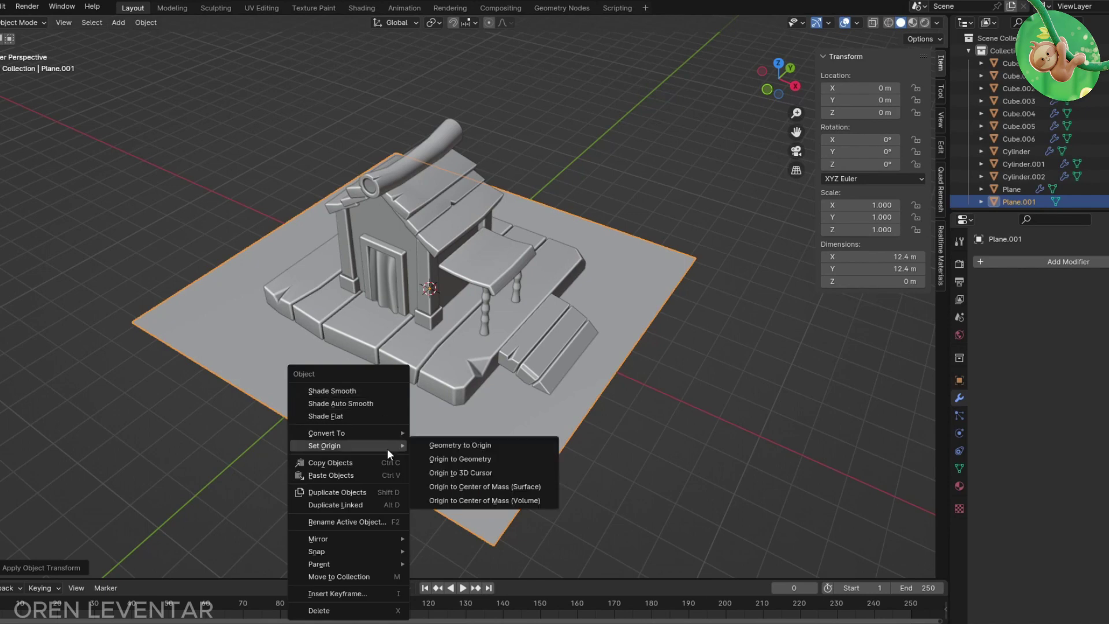
key("Escape")
key("Tab")
right_click(376, 323)
left_click(375, 324)
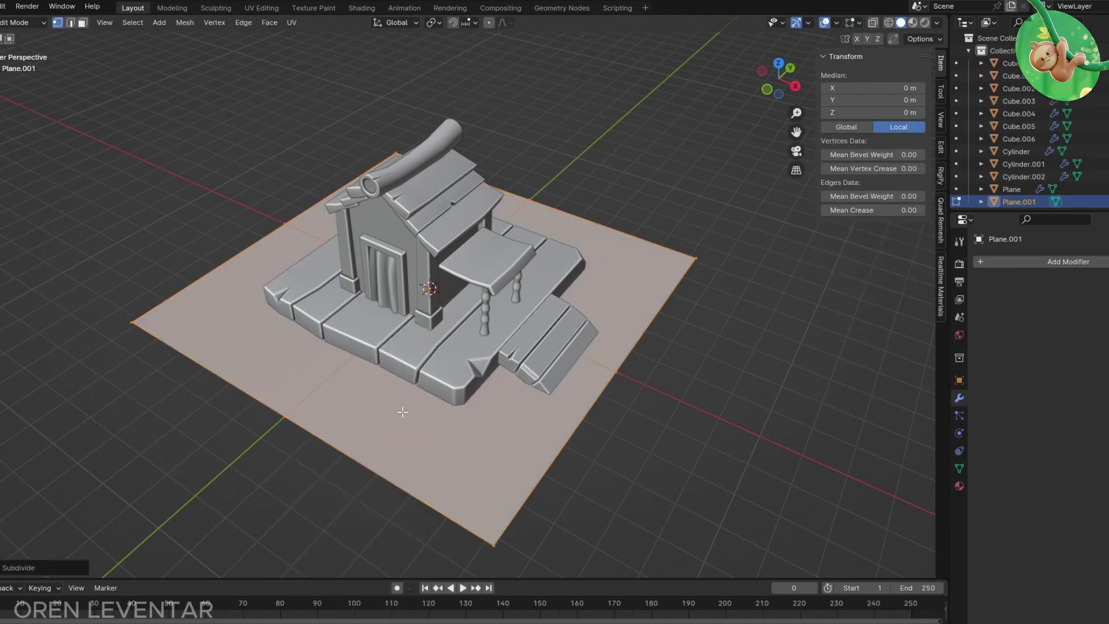
key("Tab")
key("ctrl+3")
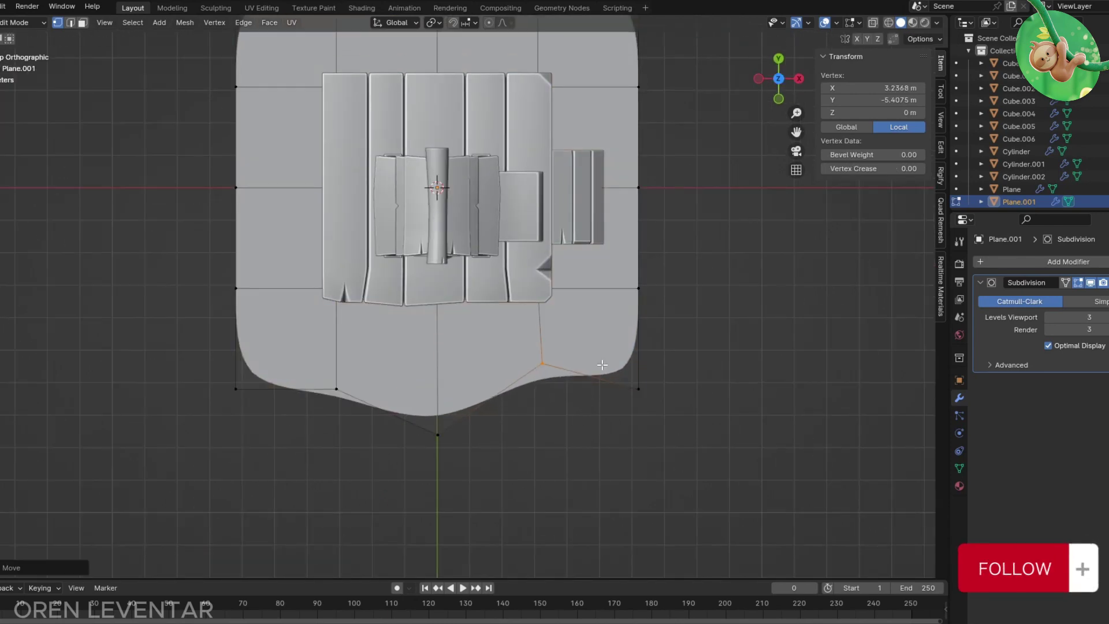
Step: Push the plane's edge vertices outward into an irregular rounded ground blob
key("g")
left_click(750, 279)
middle_click_drag(466, 5, 479, 175, "shift")
left_click(249, 412)
key("g")
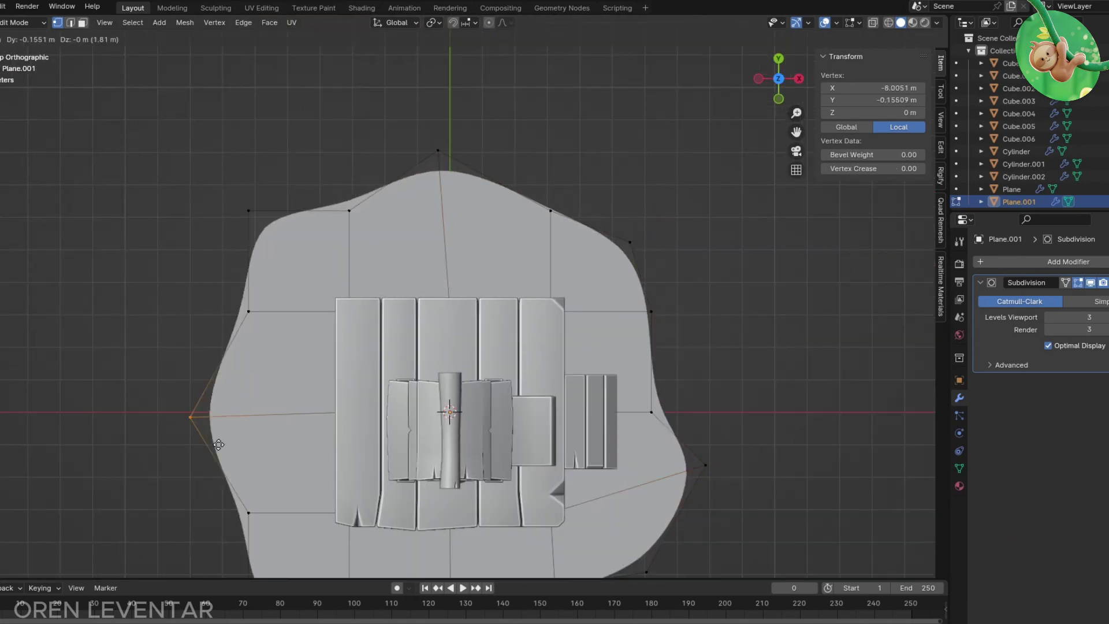
left_click(359, 289)
scroll(359, 289, "down", 2)
left_click_drag(319, 360, 374, 404)
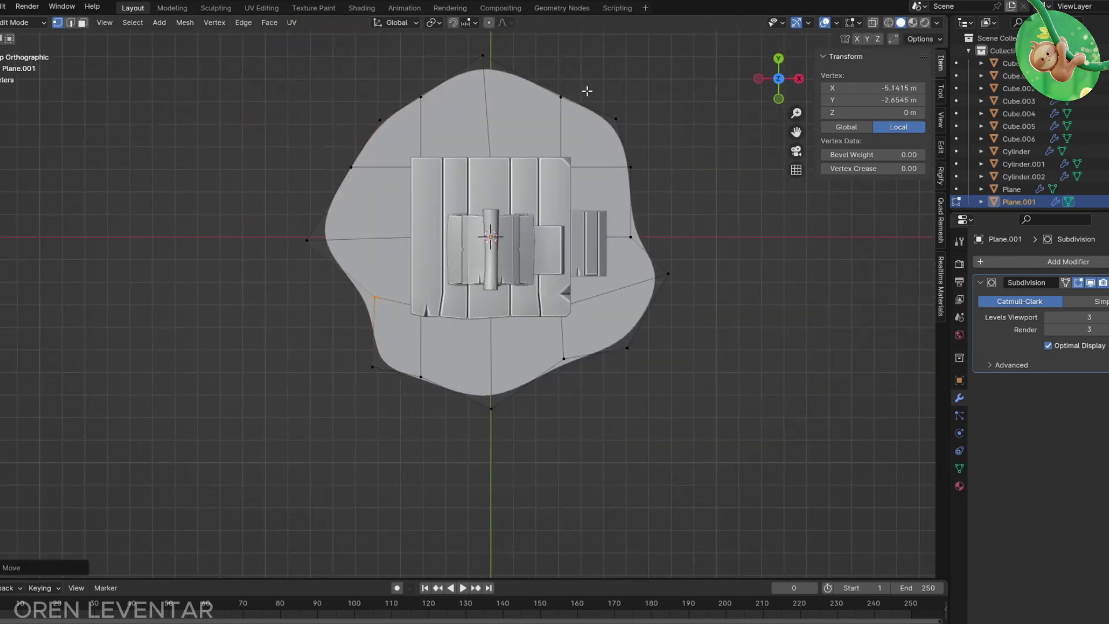
key("Tab")
Step: Select the whole ground surface and extrude it downward for thickness
middle_click_drag(664, 292, 624, 343)
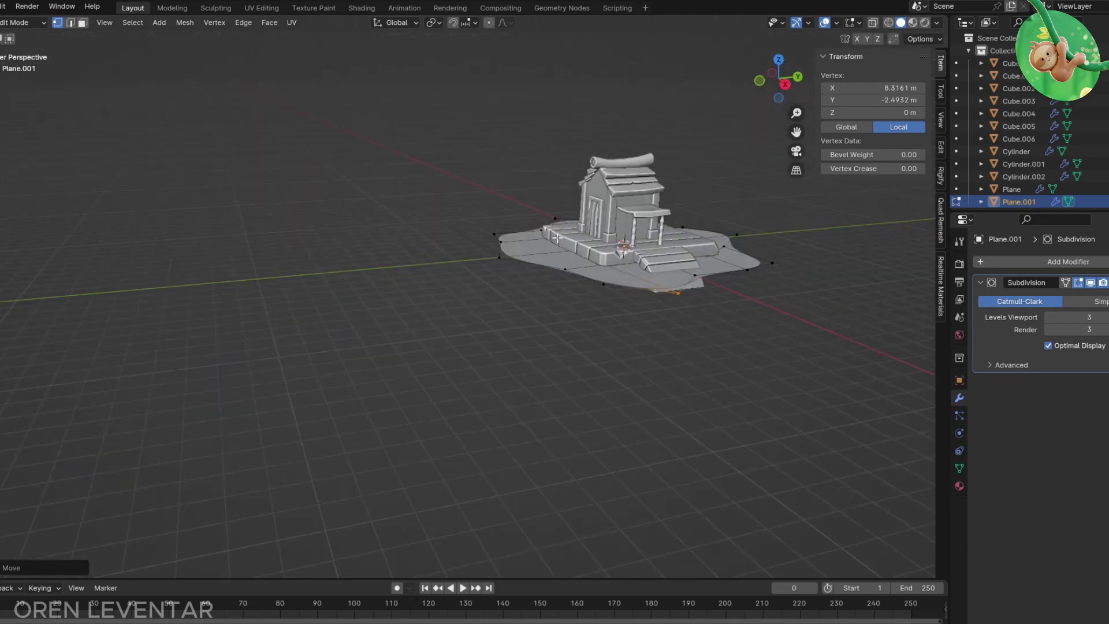
scroll(623, 343, "up", 3)
scroll(543, 329, "up", 3)
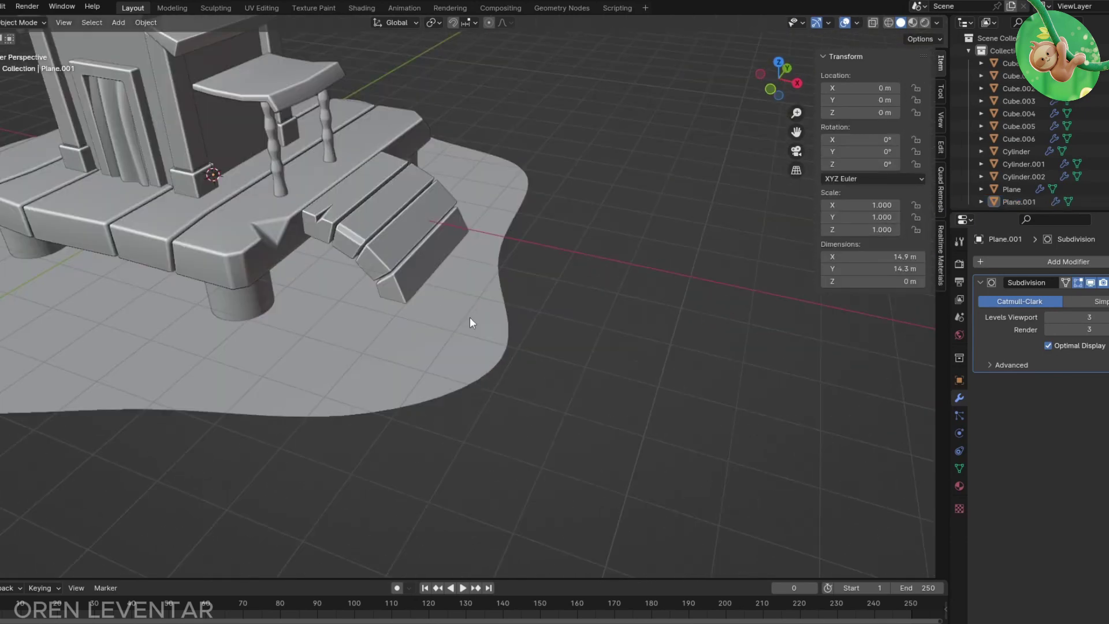
key("Tab")
middle_click_drag(541, 207, 495, 330)
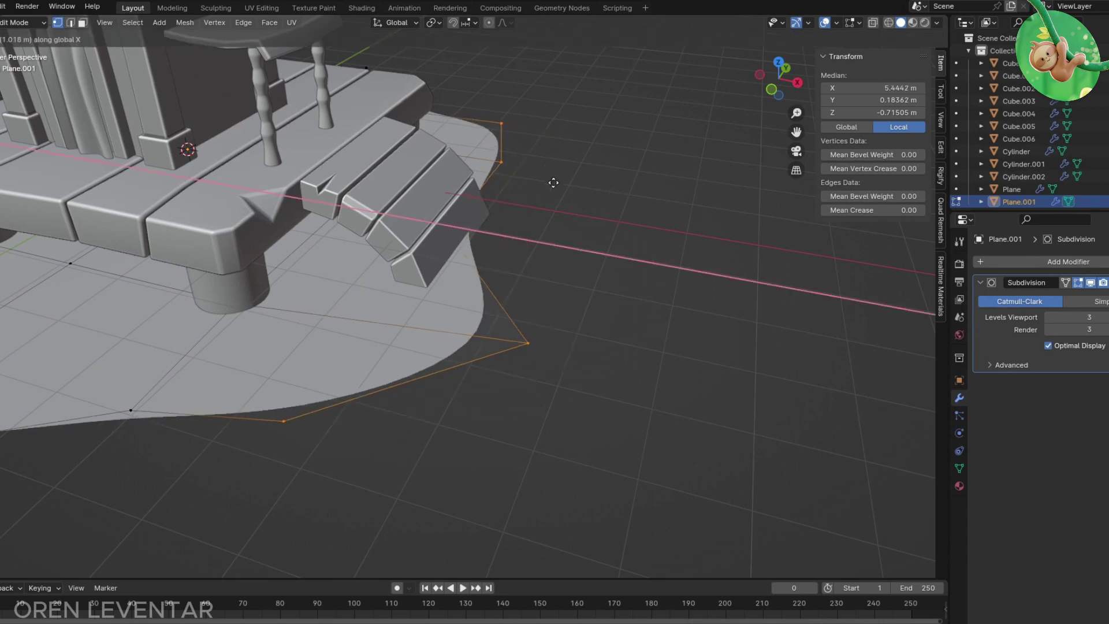
scroll(495, 329, "down", 3)
middle_click_drag(455, 367, 528, 310)
scroll(527, 311, "up", 3)
key("a")
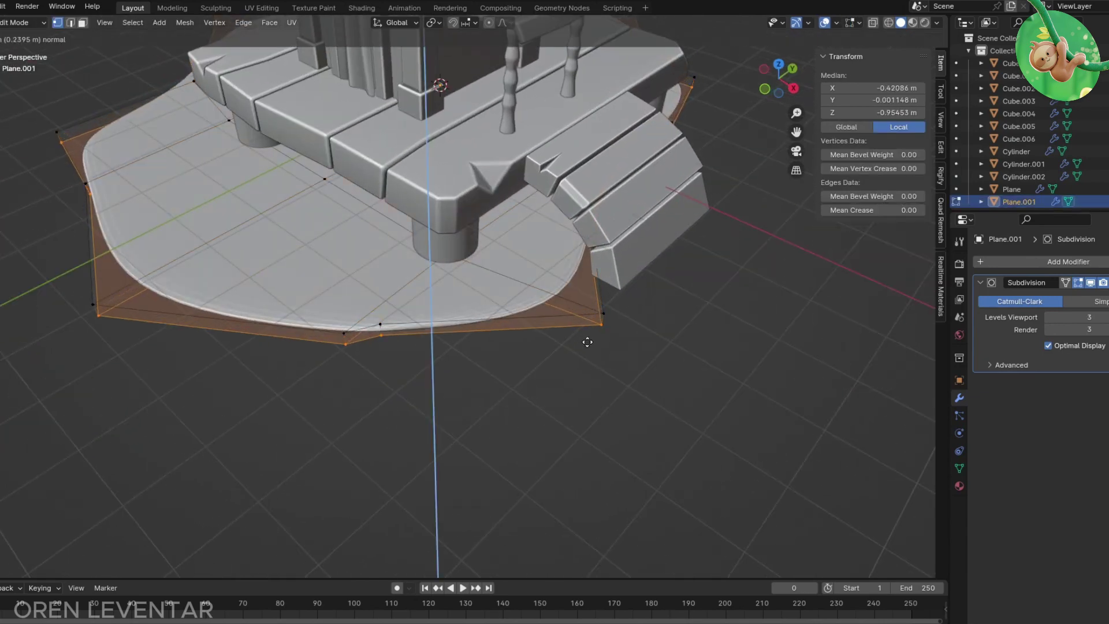
key("Tab")
right_click(182, 248)
Step: Smooth the ground's shading, then raise every object 1 m along Z
left_click(182, 247)
scroll(560, 288, "down", 3)
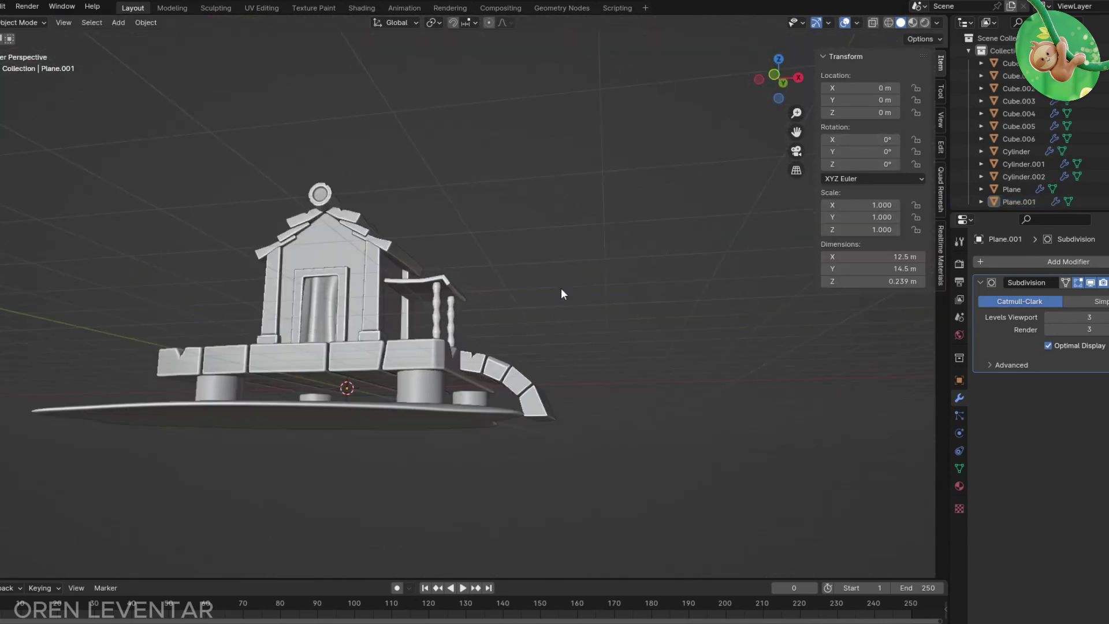
mouse_move(560, 287)
middle_mouse_down()
mouse_move(610, 327)
mouse_move(518, 360)
mouse_move(465, 323)
middle_mouse_up()
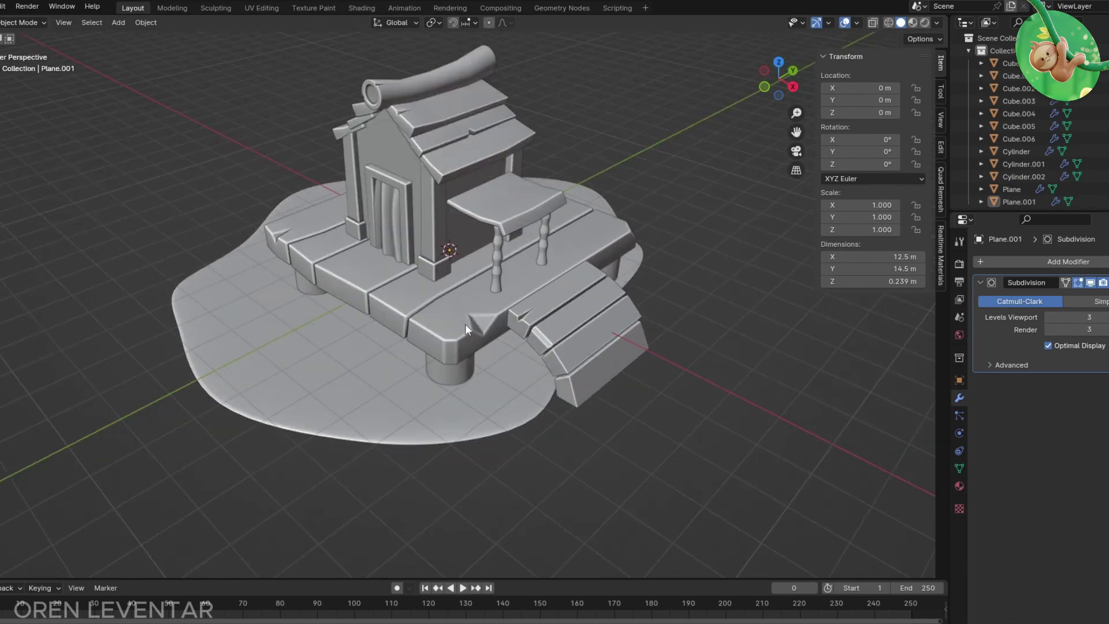
key("KP_1")
key("a")
scroll(394, 404, "down", 2)
key("g")
key("z")
key("1")
key("Return")
middle_click_drag(725, 442, 631, 379)
Step: Move the ground blob's left-corner vertices inward
key("alt+a")
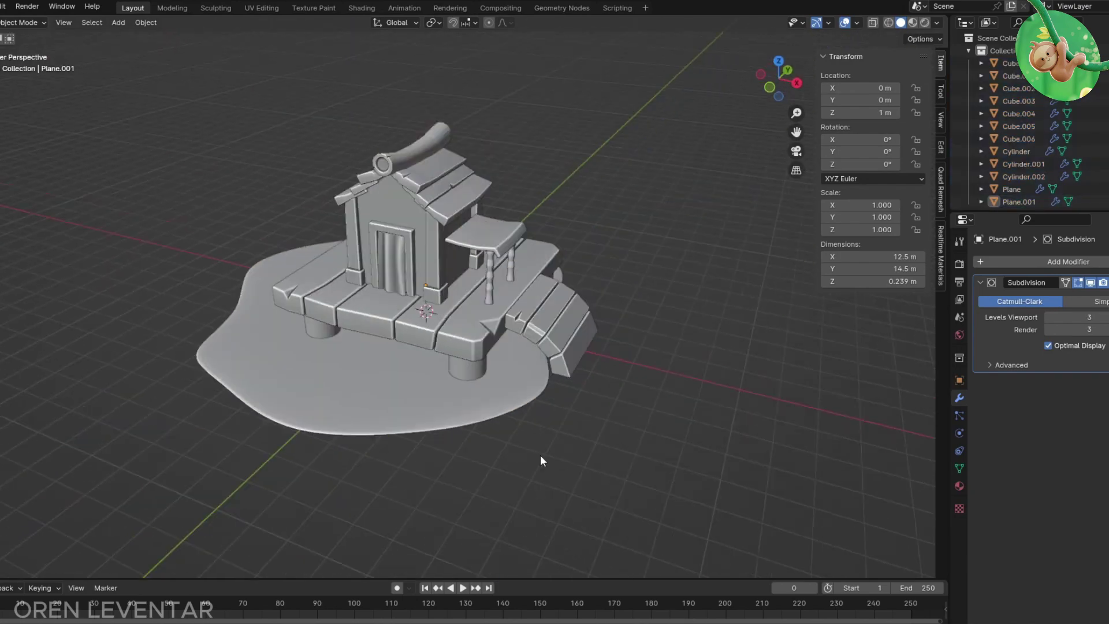
middle_click_drag(540, 455, 477, 413)
scroll(477, 414, "up", 3)
key("Tab")
key("alt+a")
middle_click_drag(115, 426, 173, 323)
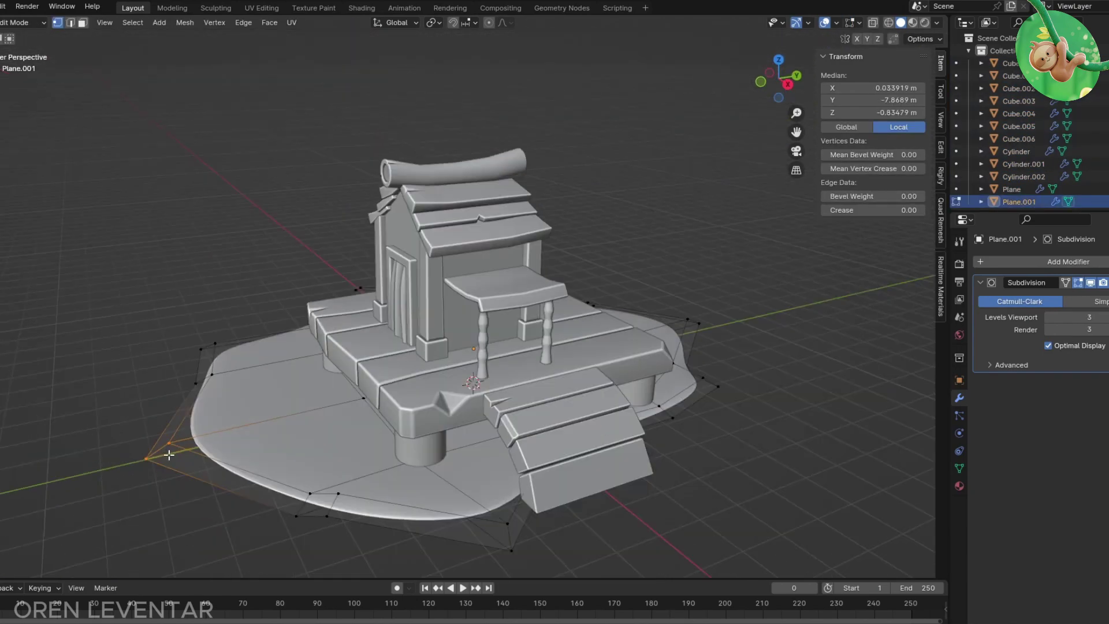
key("alt+z")
left_click_drag(173, 323, 238, 386)
key("alt+z")
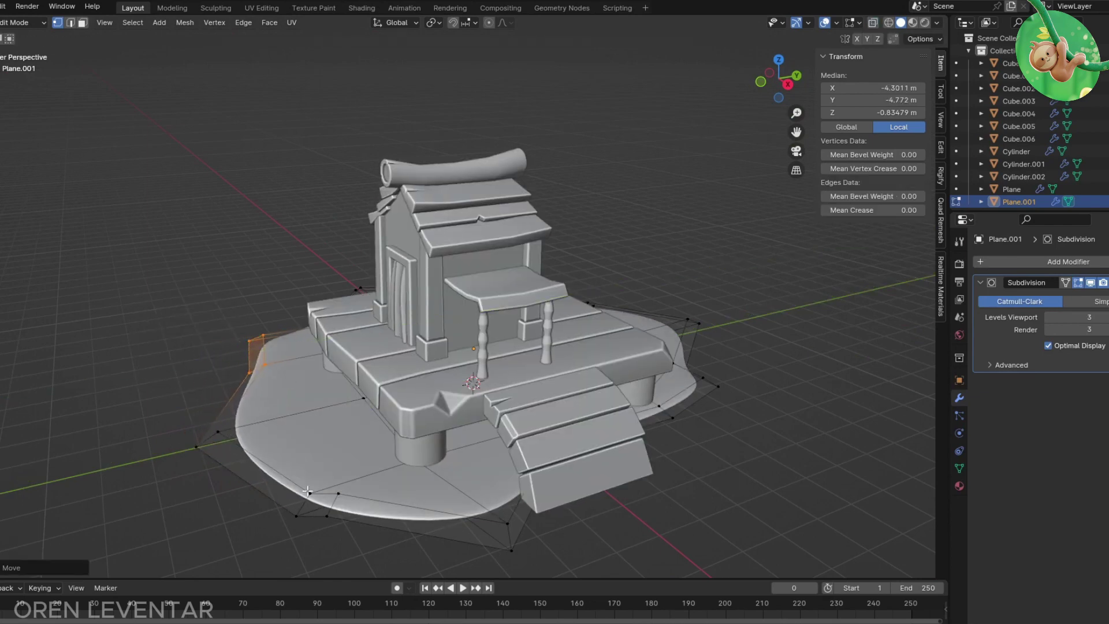
Step: Adjust edges along the ground's outline in see-through top view
middle_click_drag(307, 491, 404, 231)
key("KP_7")
key("2")
left_click(558, 388)
key("Escape")
key("alt+z")
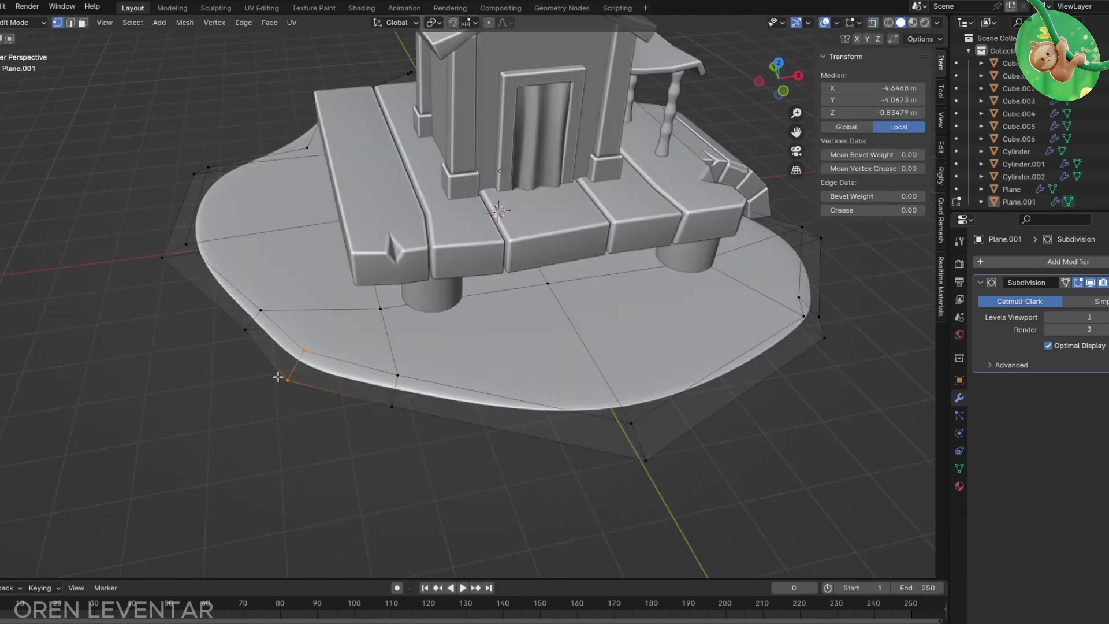
scroll(246, 309, "down", 3)
Step: Return to front view and add a new cylinder at the scene centre
key("Tab")
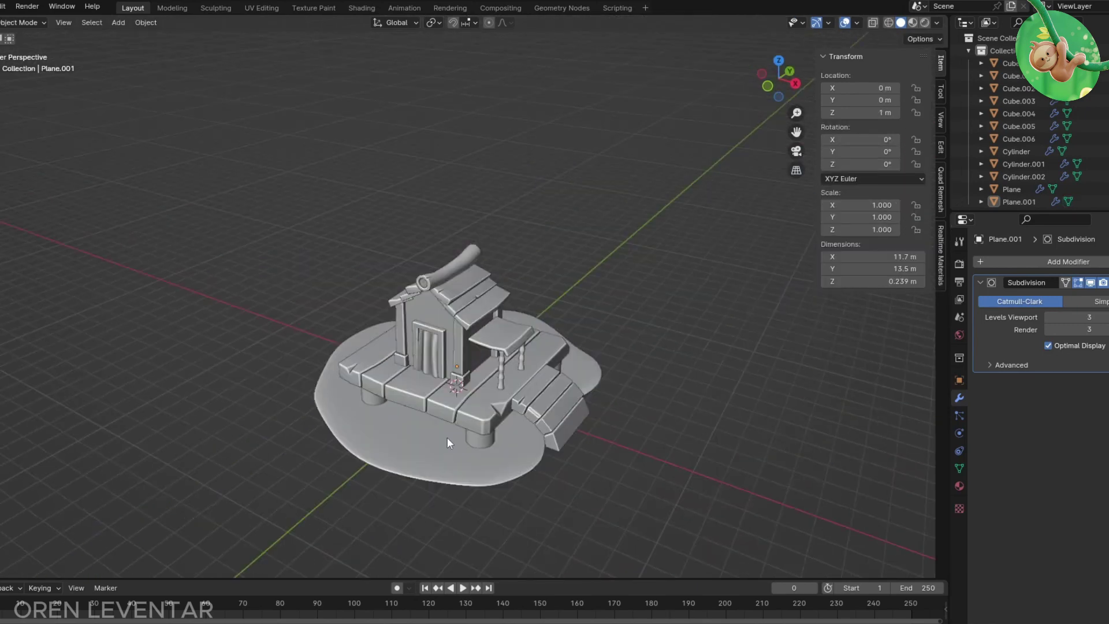
key("KP_1")
scroll(416, 355, "up", 5)
key("shift+a")
Step: Add a cylinder, move it to the left, and shrink it to a small size
left_click(535, 154)
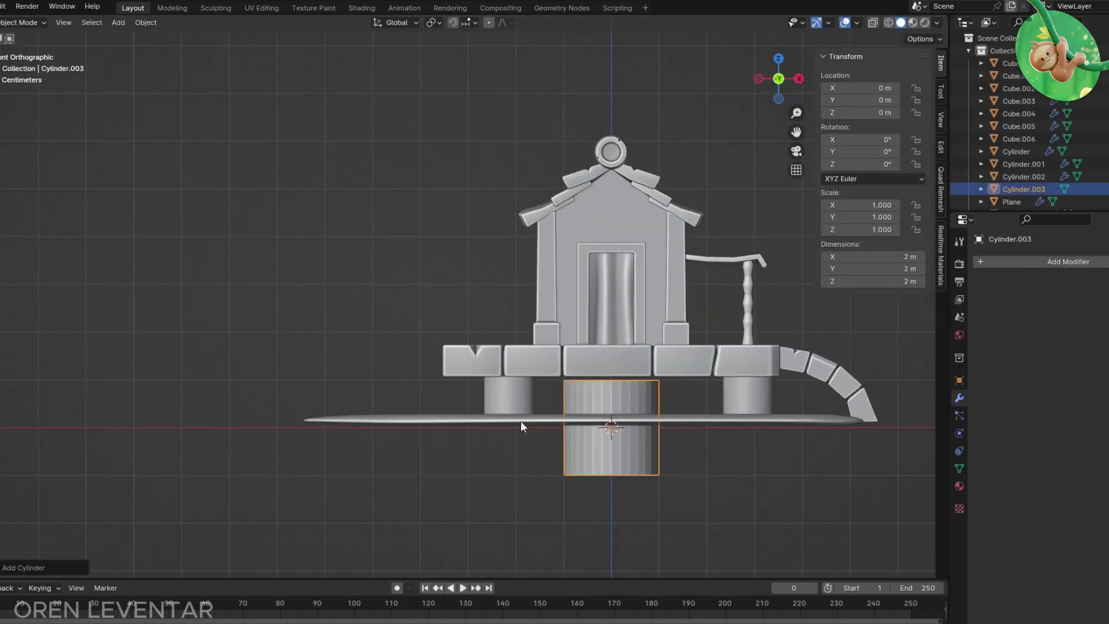
key("g")
left_click(416, 383)
key("KP_1")
key("s")
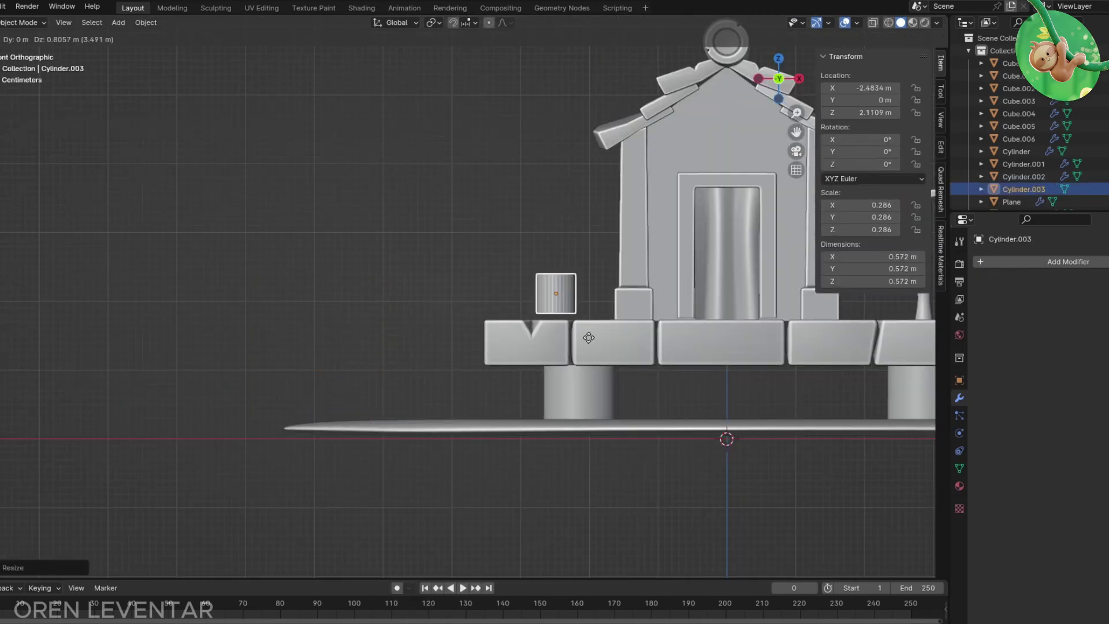
Step: Add a Subdivision Surface modifier to the cylinder and shade it smooth
left_click(589, 337)
scroll(459, 344, "up", 4)
left_click(1068, 262)
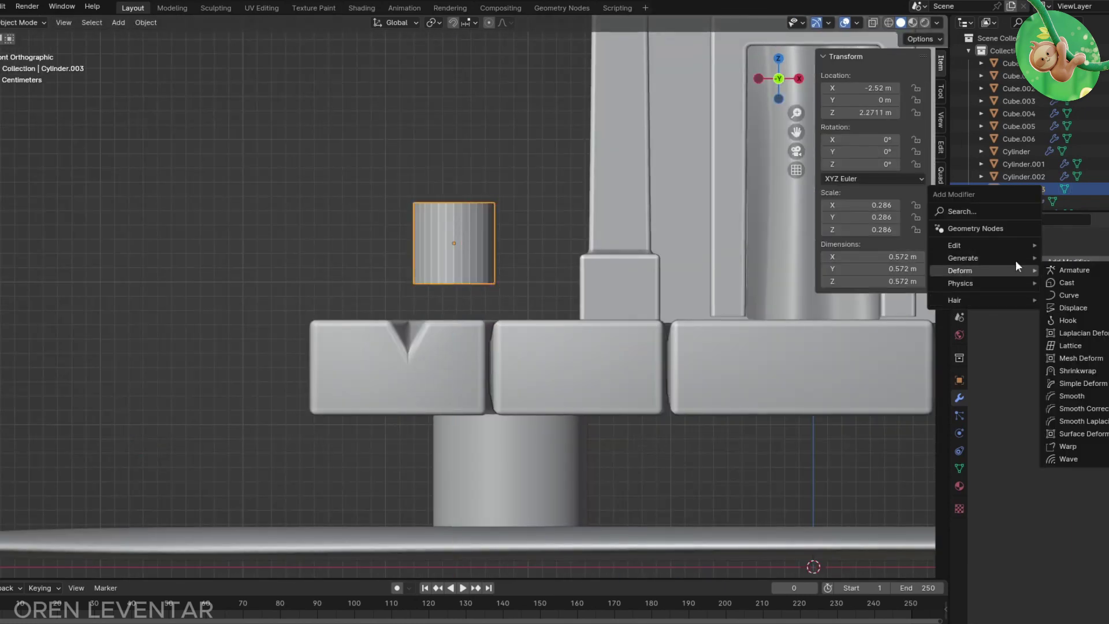
left_click(1080, 422)
key("Tab")
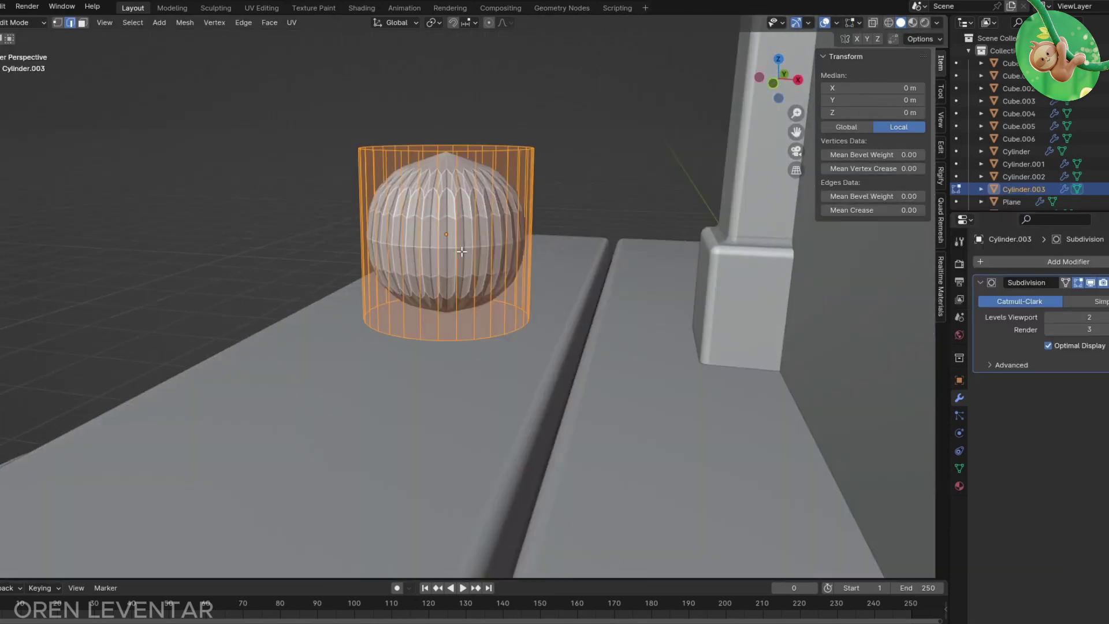
middle_click_drag(405, 260, 456, 302)
left_click(471, 352, "alt")
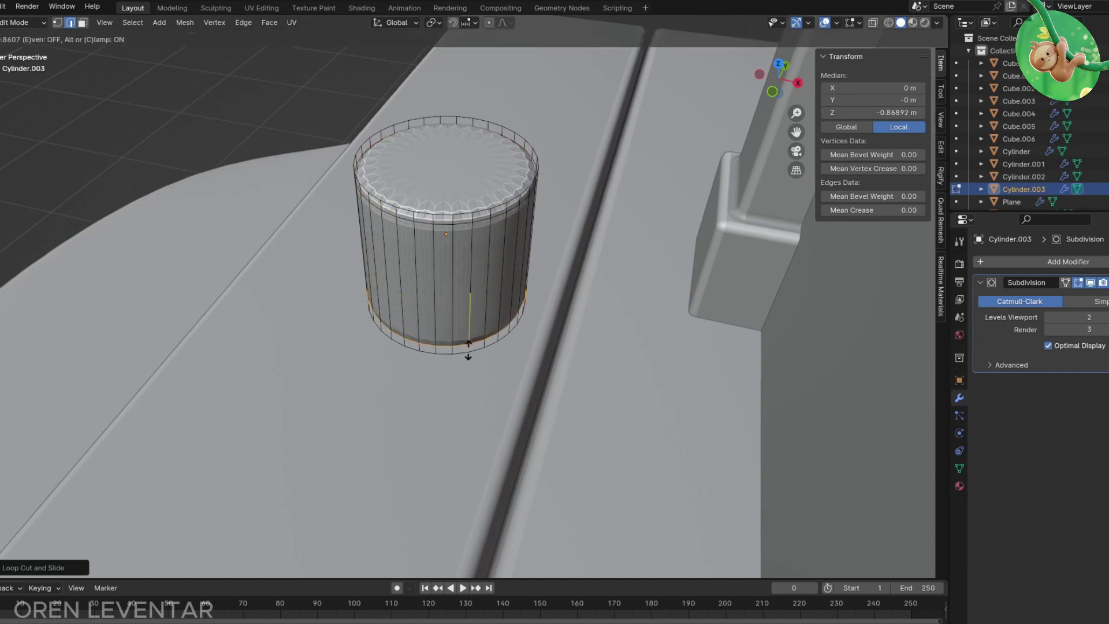
key("Tab")
right_click(469, 295)
left_click(469, 296)
Step: Delete the cylinder's top face to leave it open
key("Tab")
key("3")
left_click(458, 167)
middle_click_drag(471, 312, 463, 334)
key("x")
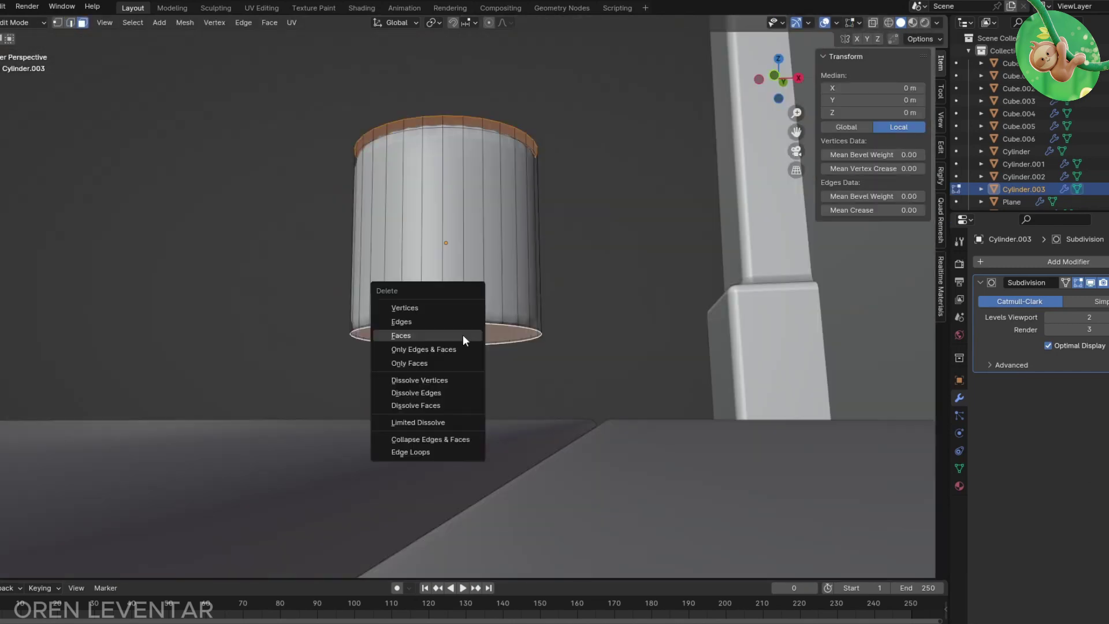
left_click(462, 330)
middle_click_drag(490, 263, 508, 208)
Step: Scale the bottom vertex ring smaller so the cylinder tapers downward
key("1")
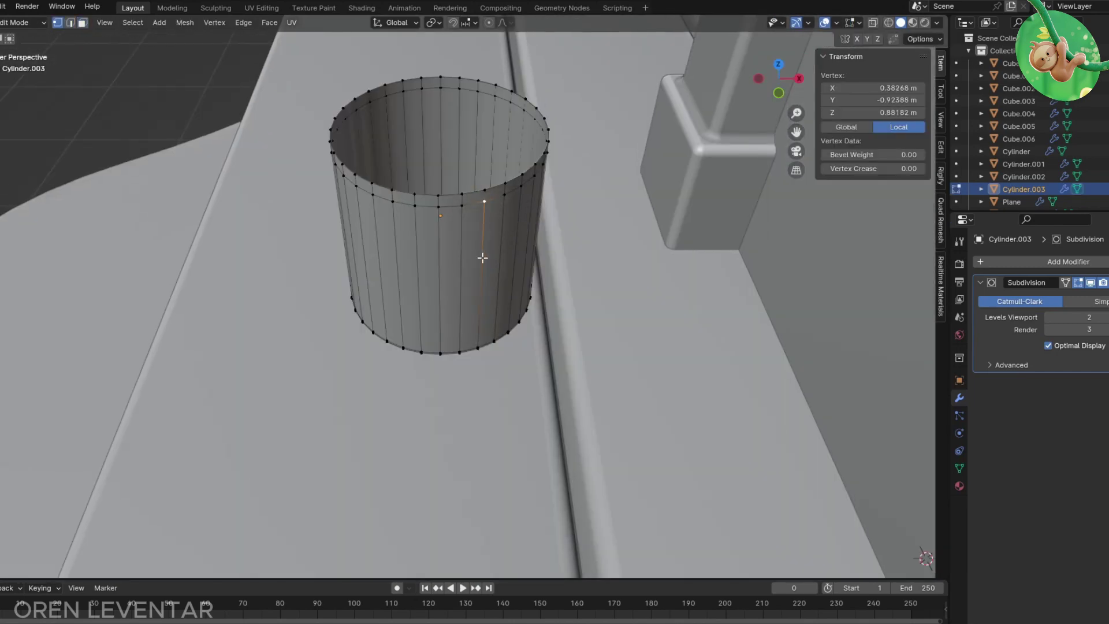
key("KP_1")
key("s")
left_click(423, 401)
scroll(424, 402, "up", 3)
Step: Extrude the top rim loop straight up along Z to form the neck
left_click(273, 377)
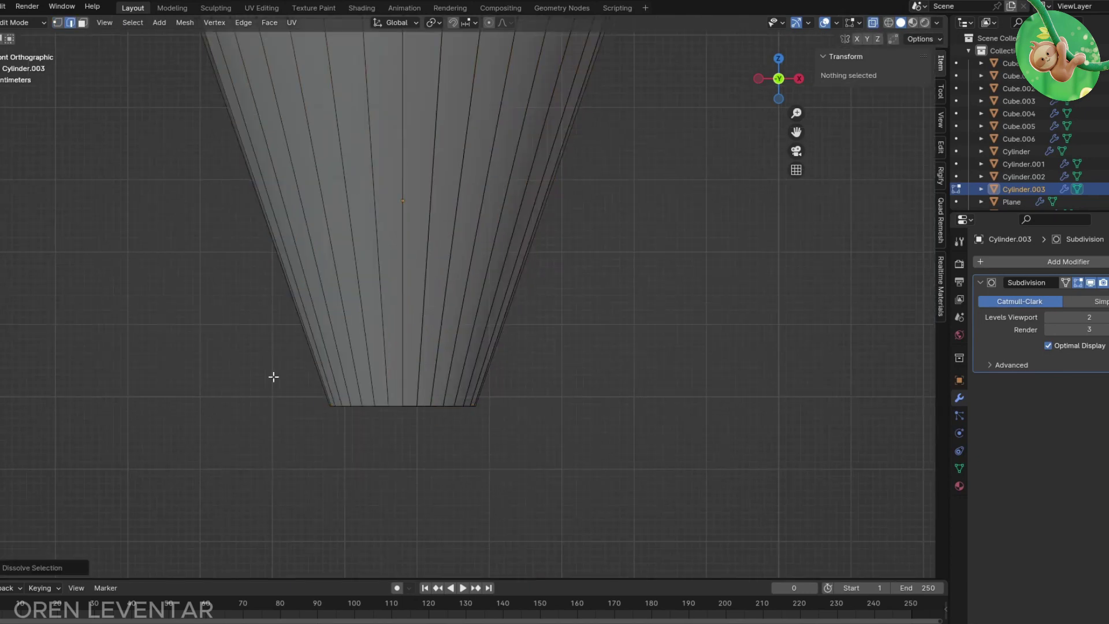
key("ctrl+z")
scroll(458, 379, "down", 3)
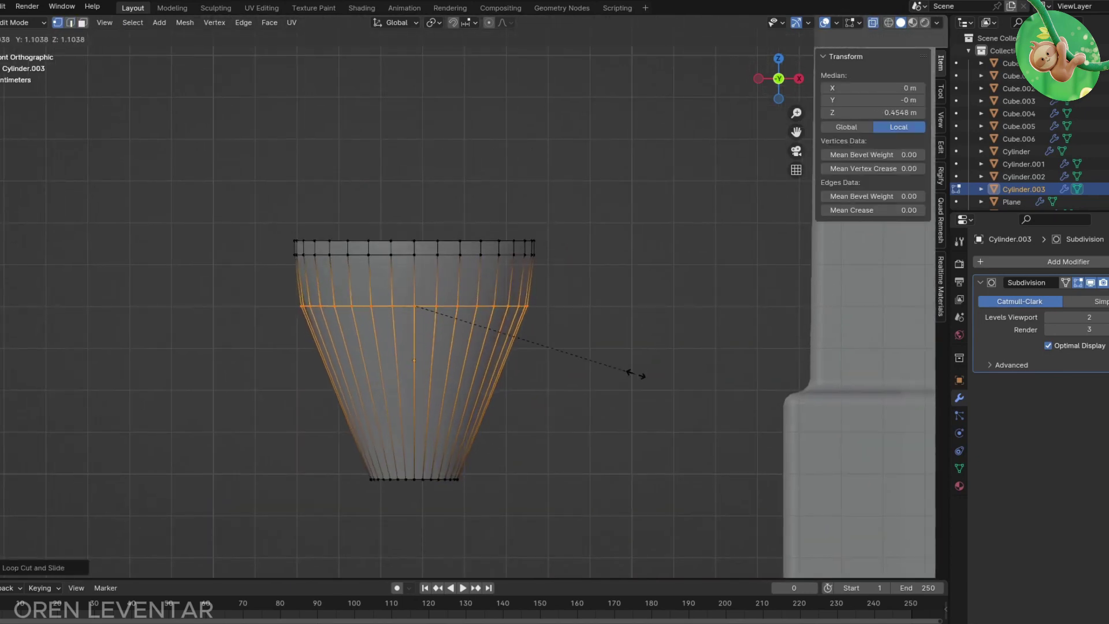
left_click(370, 241, "alt")
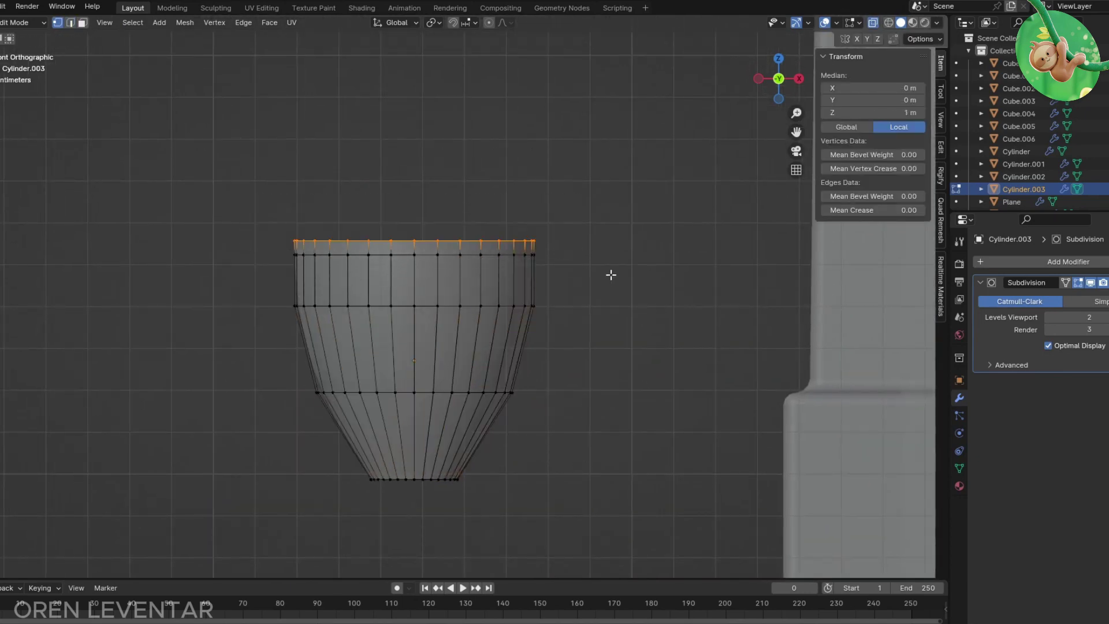
key("e")
key("z")
left_click(592, 157)
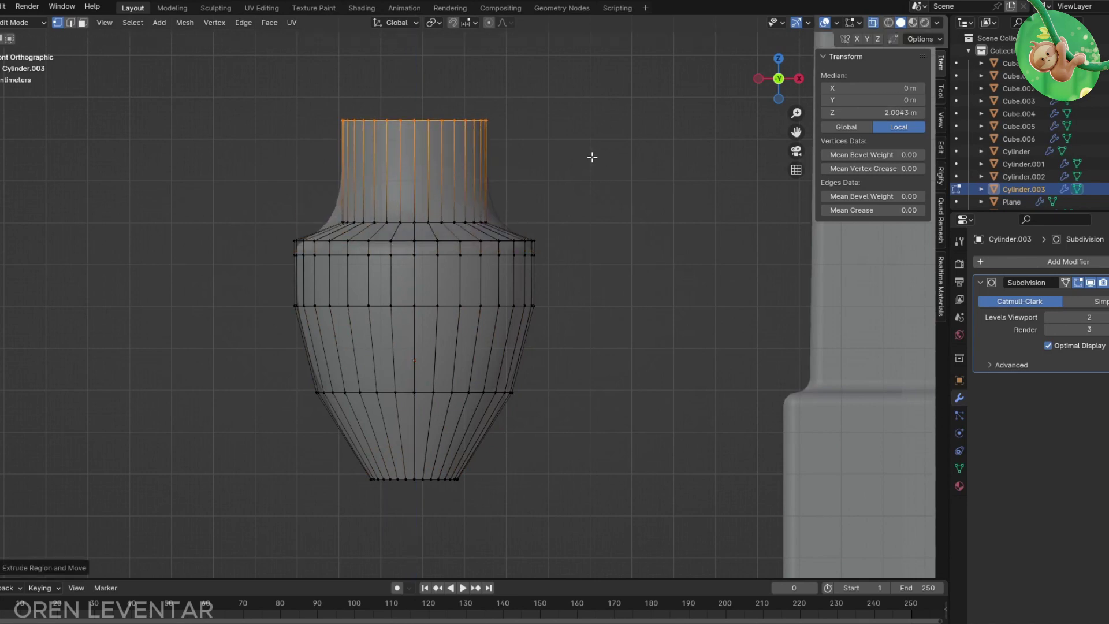
Step: Dissolve the extra neck loop and scale the neck-base loop wider
middle_click_drag(527, 228, 483, 330)
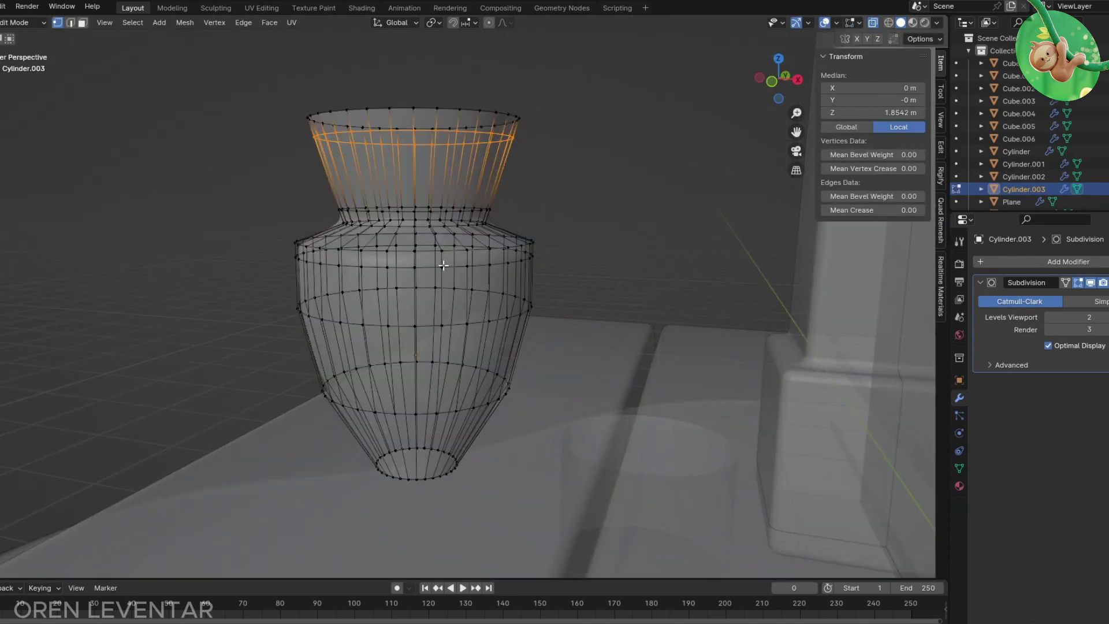
middle_click_drag(445, 265, 474, 317)
key("2")
key("ctrl+x")
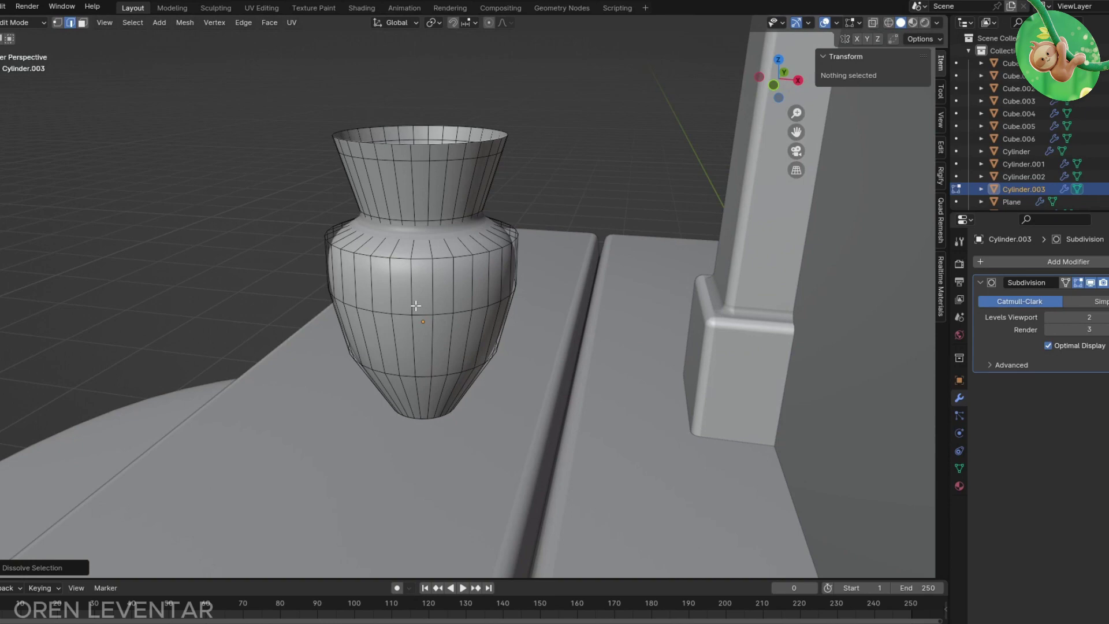
scroll(473, 317, "up", 3)
left_click(509, 173, "alt")
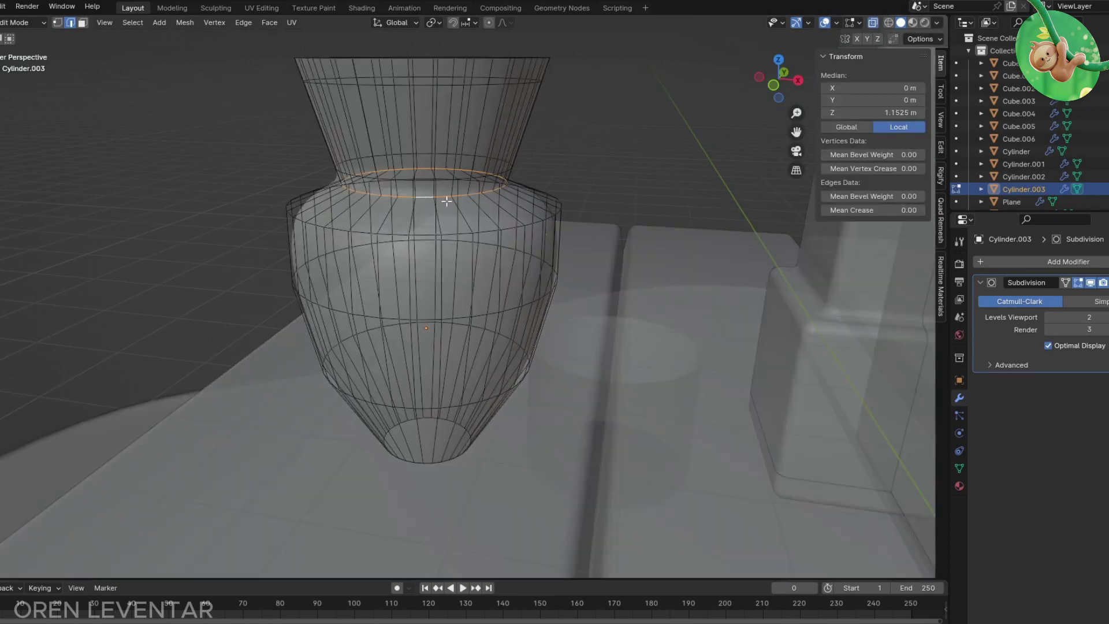
key("s")
left_click(524, 219)
Step: Scale the top rim loop narrower using see-through view
scroll(523, 219, "down", 1)
key("alt+z")
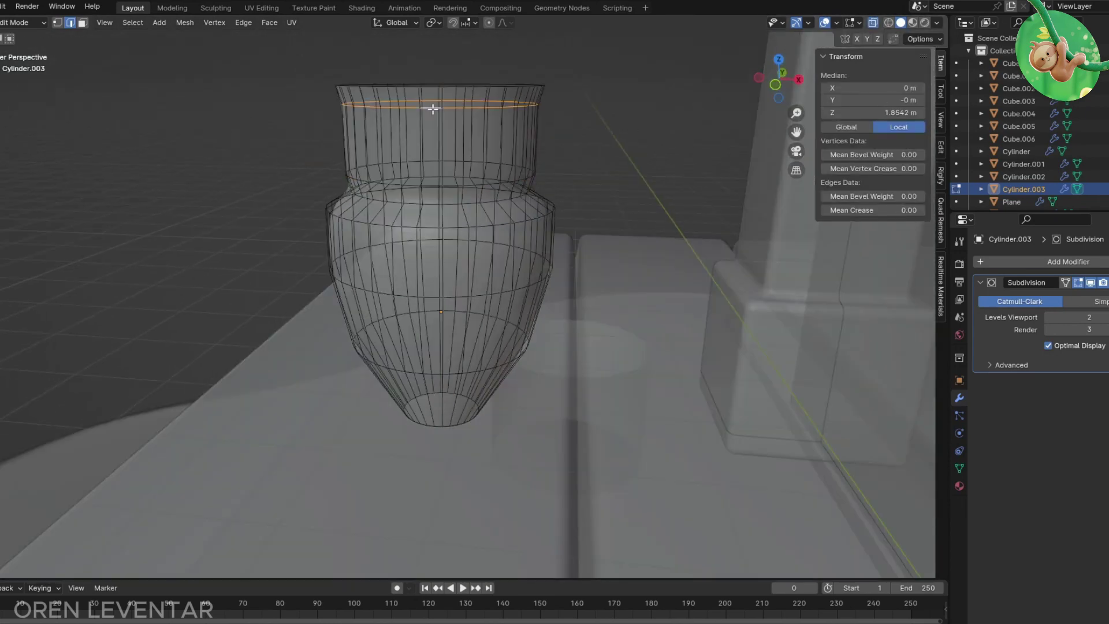
left_click(462, 88, "alt")
key("alt+z")
key("s")
left_click(552, 193)
Step: Reposition an edge loop along the vase body to round it out
scroll(495, 315, "down", 3)
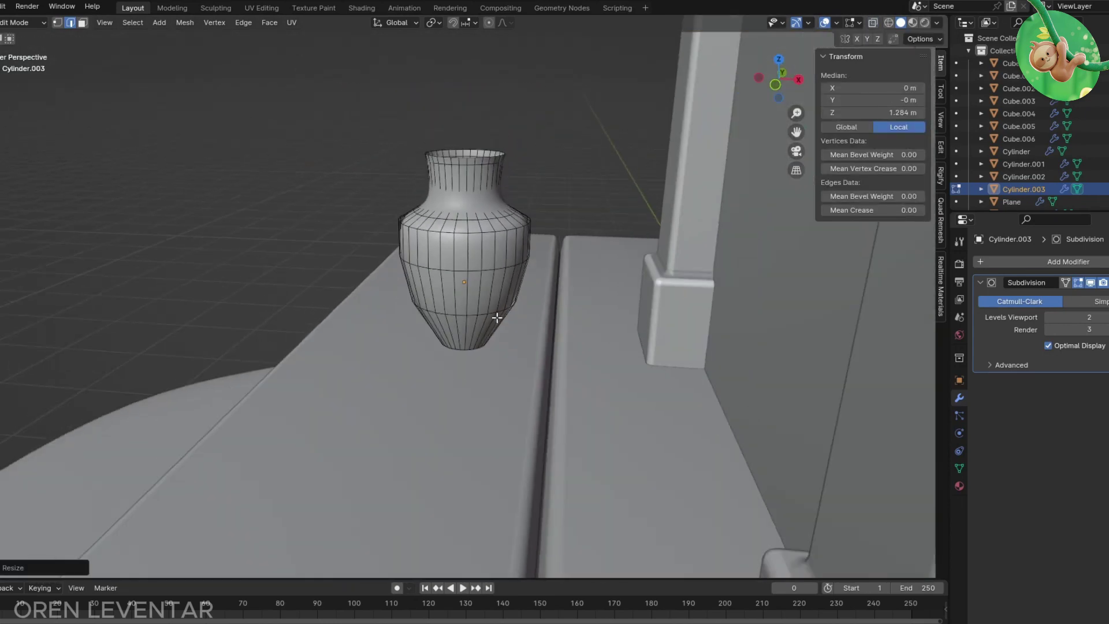
middle_click_drag(495, 314, 495, 298)
scroll(495, 298, "up", 4)
scroll(505, 302, "down", 2)
key("s")
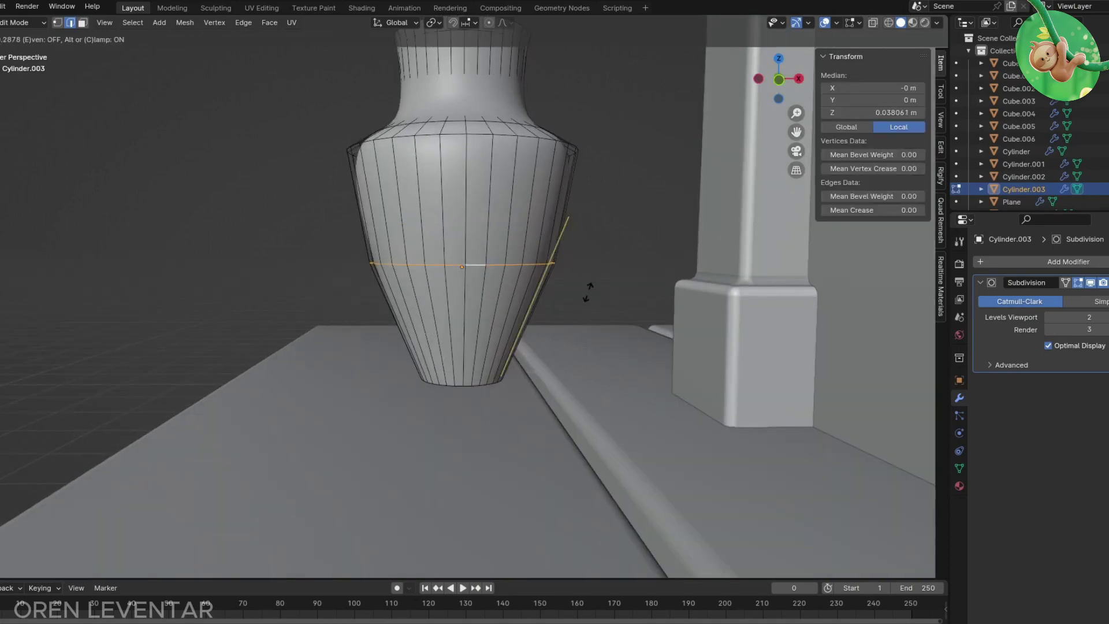
left_click(705, 310)
Step: Close the bottom opening with Grid Fill and add a loop cut near the base
key("Tab")
scroll(519, 369, "down", 5)
scroll(519, 369, "up", 3)
key("Tab")
scroll(518, 346, "up", 3)
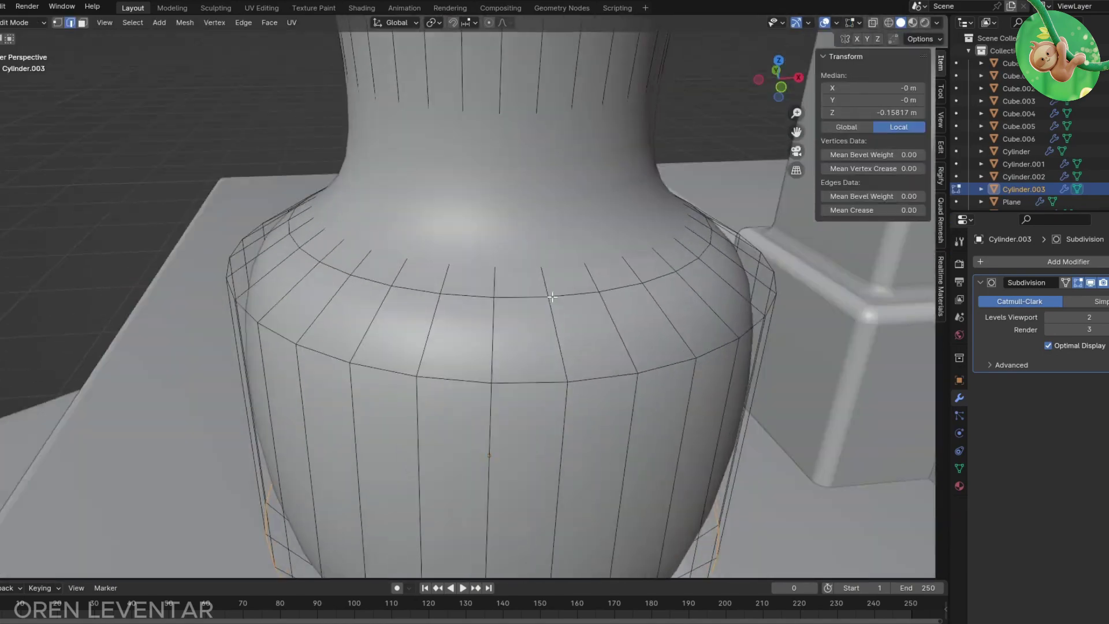
middle_click_drag(518, 346, 511, 365)
scroll(511, 366, "up", 3)
scroll(510, 365, "down", 3)
left_click(508, 345, "alt")
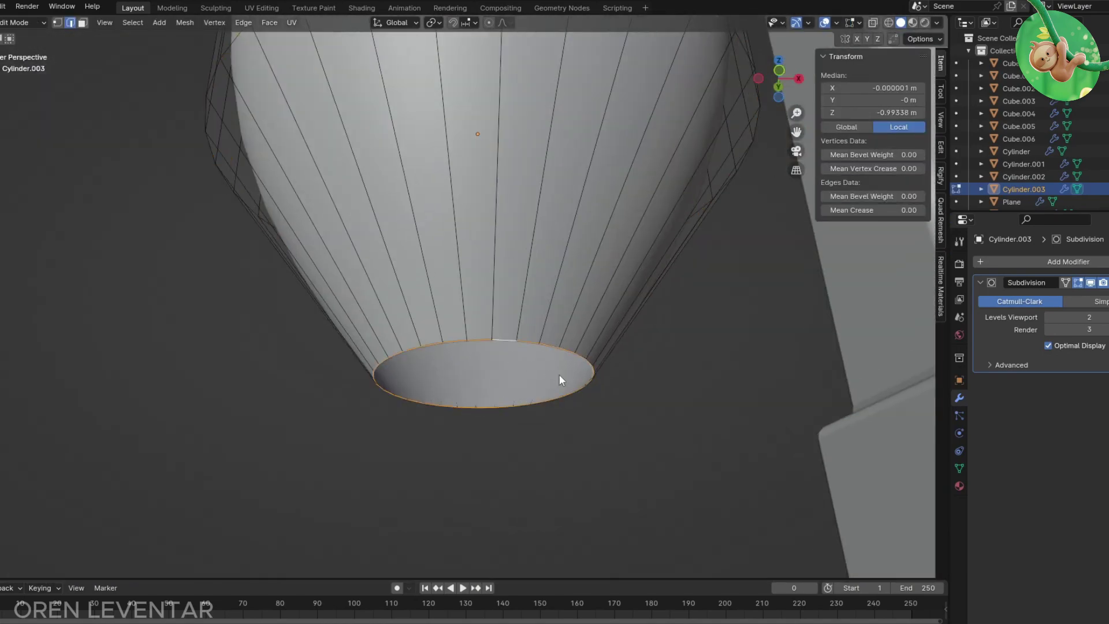
key("ctrl+f")
left_click(530, 508)
left_click(67, 536)
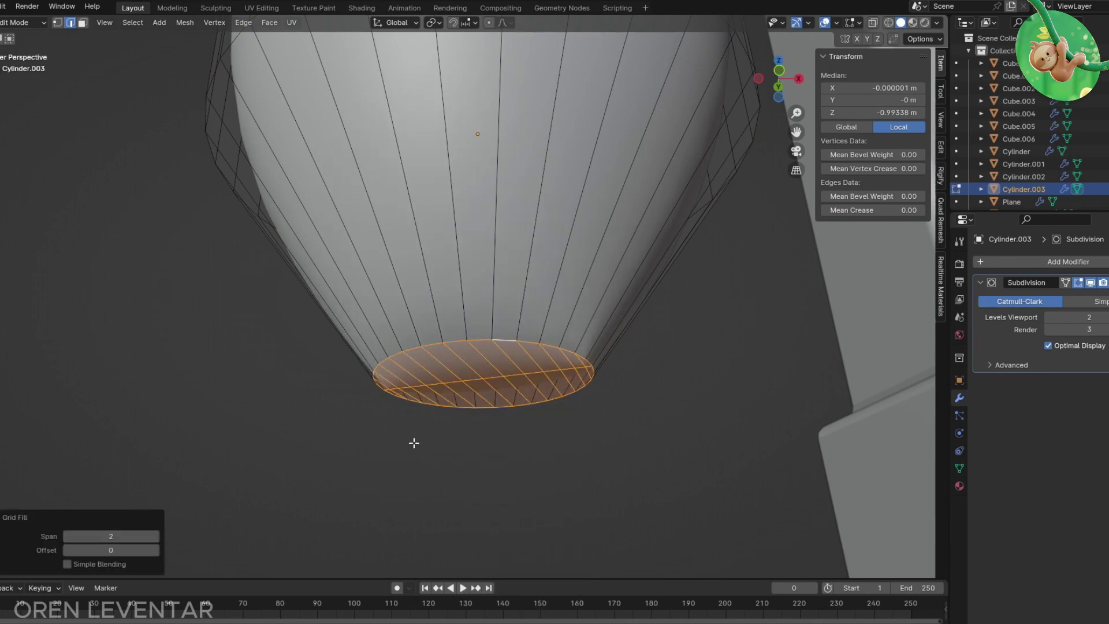
key("ctrl+r")
left_click(535, 459)
Step: Add a Solidify modifier giving the vase 0.18 m thick walls
key("a")
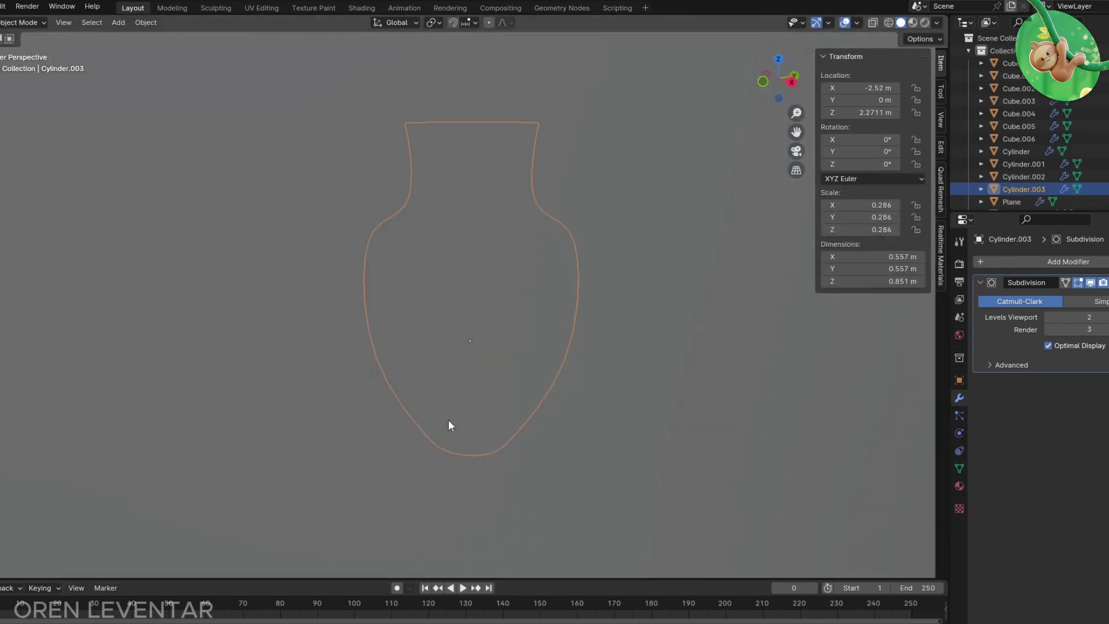
middle_click_drag(448, 420, 491, 391)
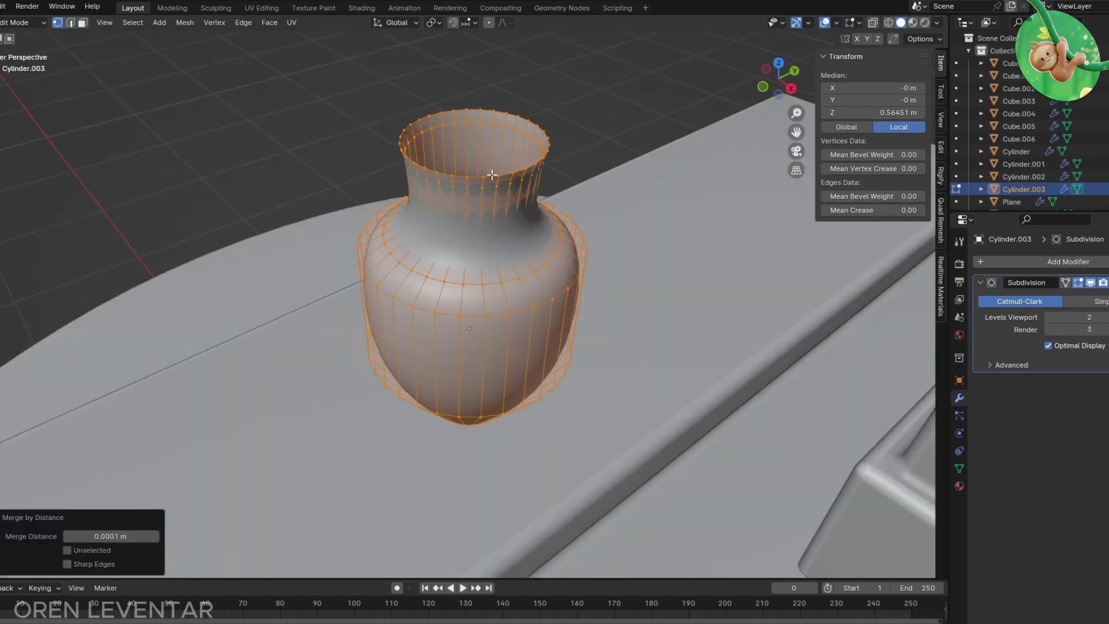
key("Tab")
left_click(1024, 262)
left_click(853, 417)
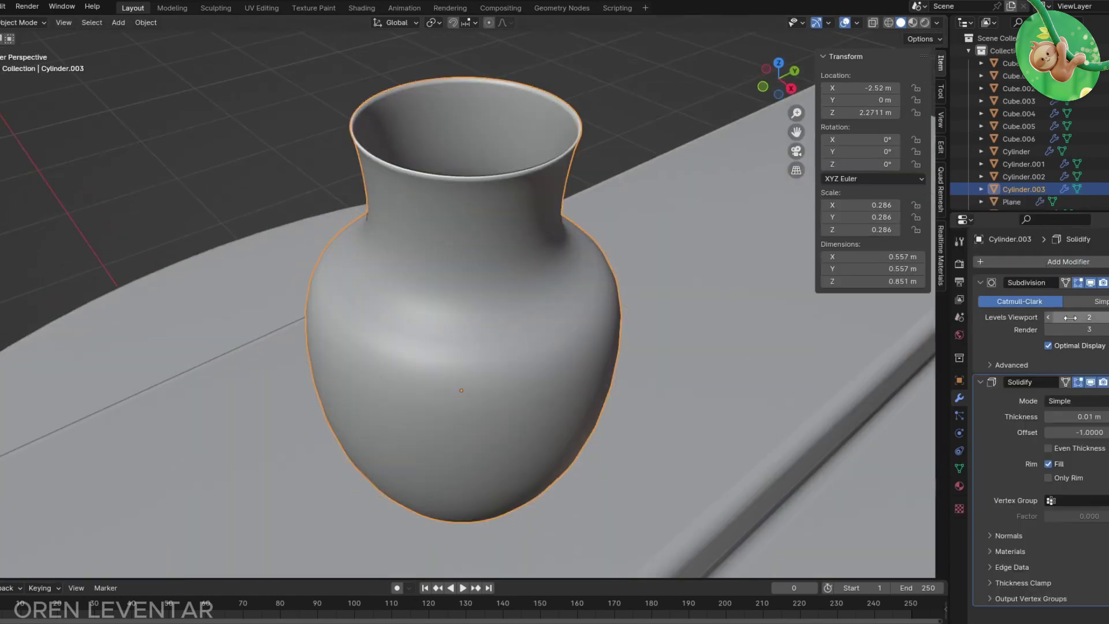
left_click_drag(1075, 317, 1092, 317)
scroll(545, 345, "down", 2)
Step: Widen the vase base by scaling its bottom vertex loops outward
key("KP_1")
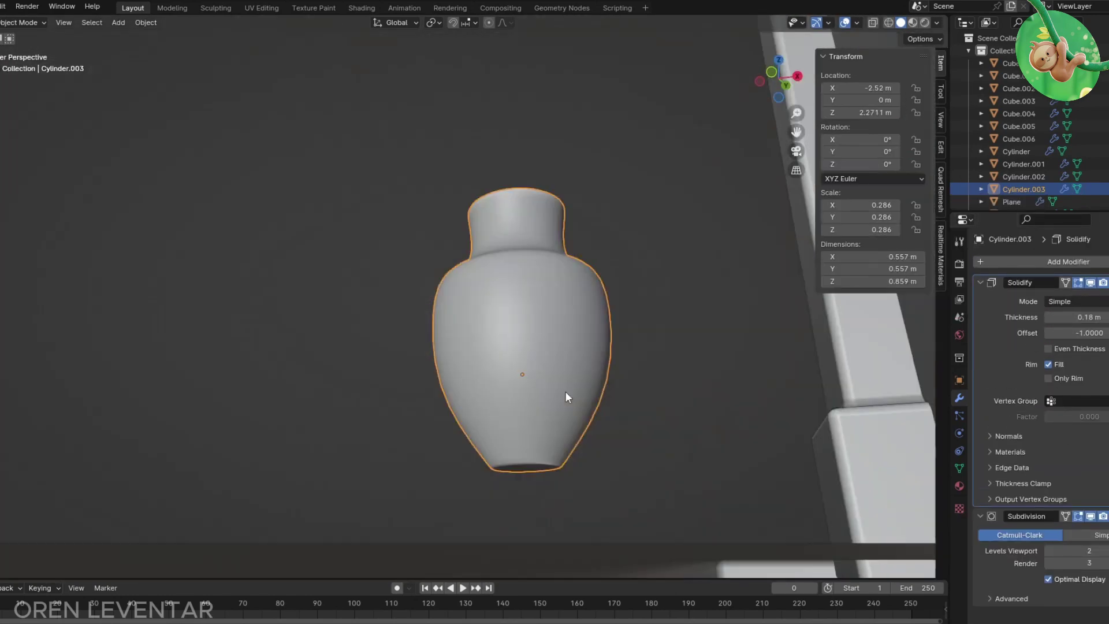
scroll(565, 391, "up", 3)
key("Tab")
left_click_drag(388, 447, 618, 502)
key("s")
left_click(153, 309)
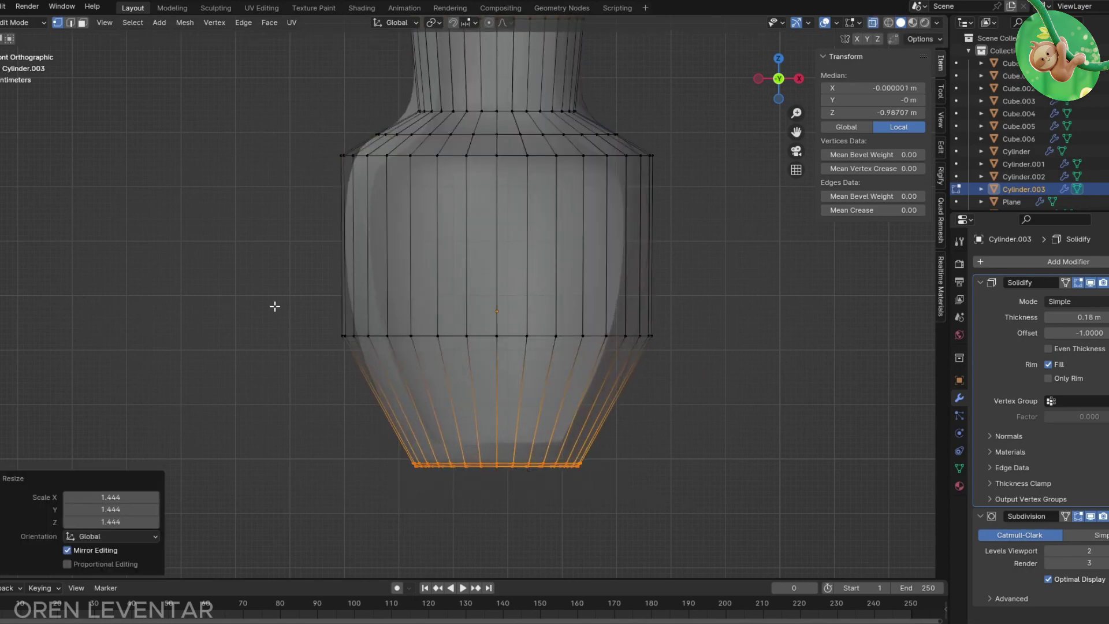
middle_click_drag(153, 309, 724, 379)
key("shift+r")
Step: Move the vase onto the platform beside the door and enlarge it
key("Tab")
scroll(569, 445, "down", 3)
middle_click_drag(569, 445, 570, 425)
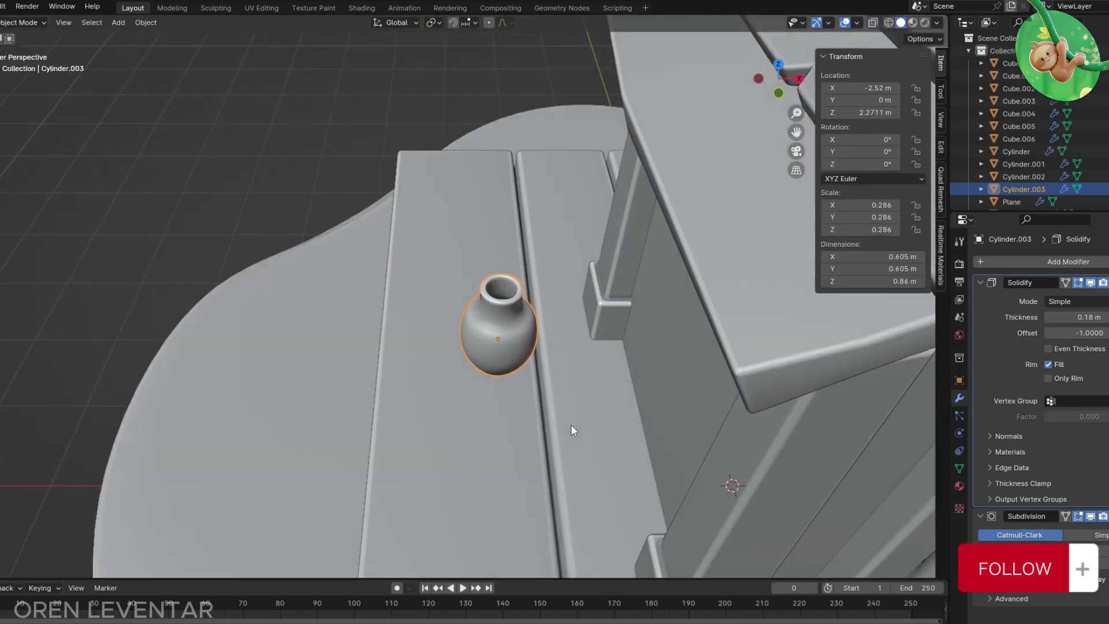
key("KP_7")
key("g")
left_click(468, 382)
key("Tab")
middle_click_drag(468, 382, 440, 386)
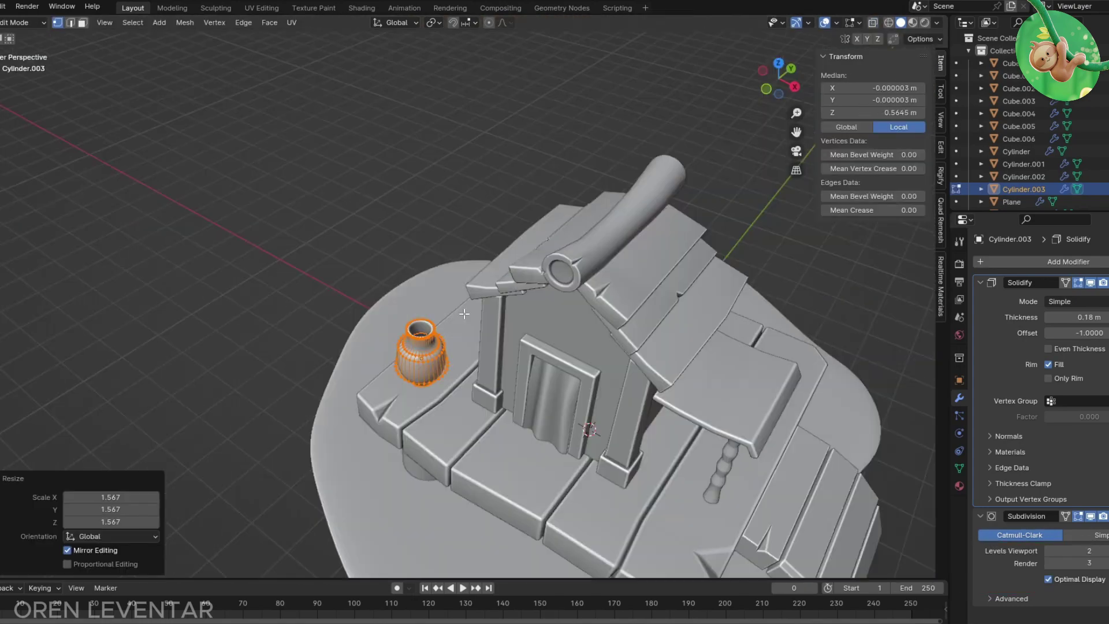
left_click(446, 400)
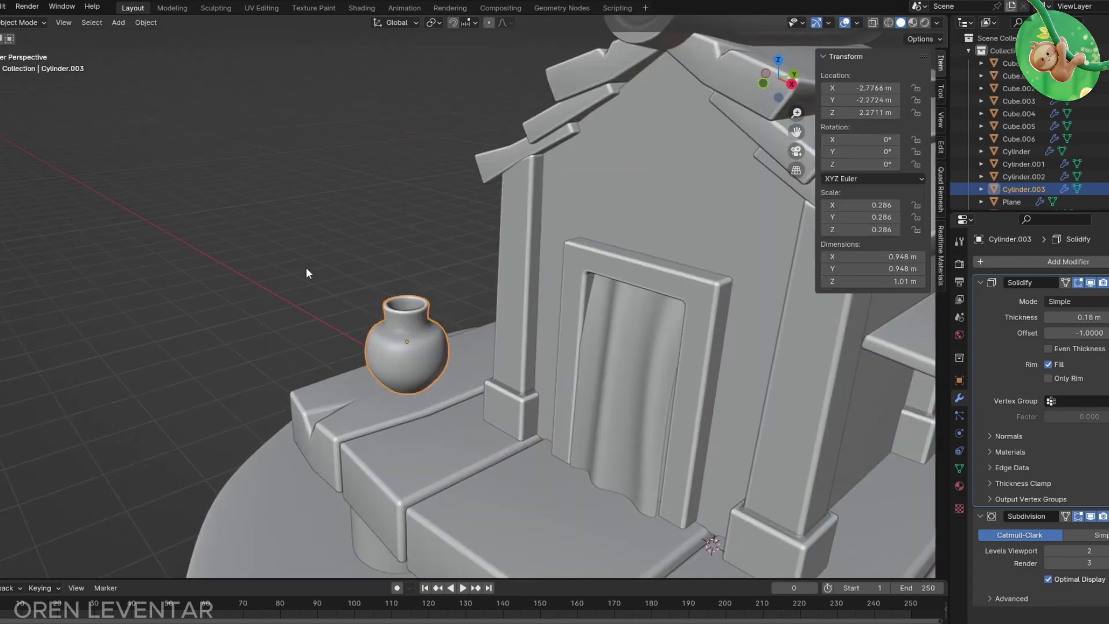
scroll(361, 294, "down", 5)
key("KP_Decimal")
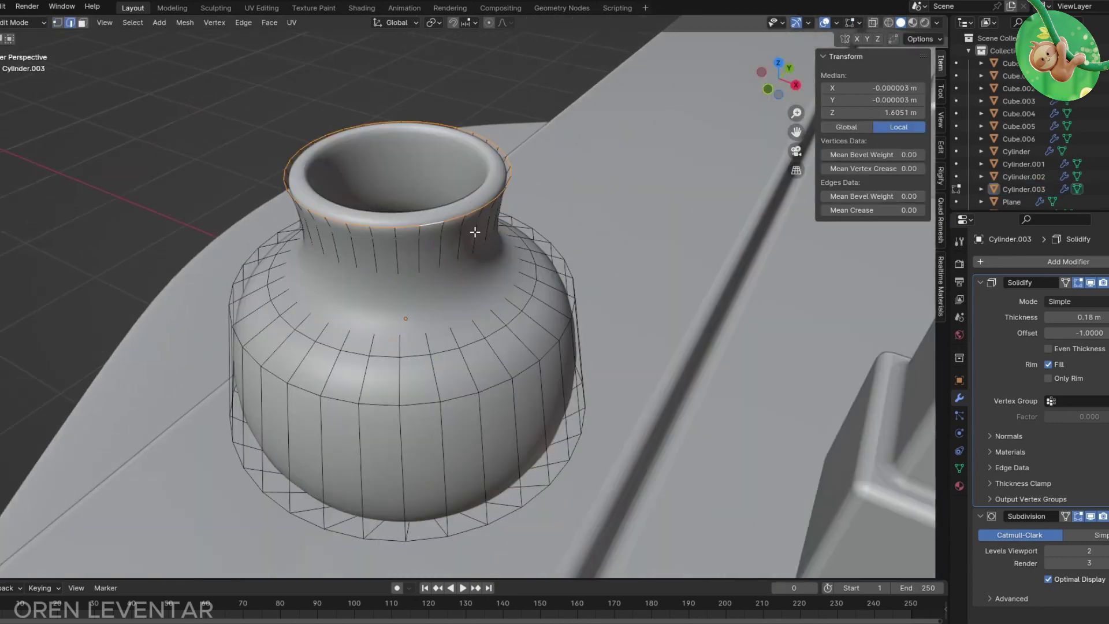
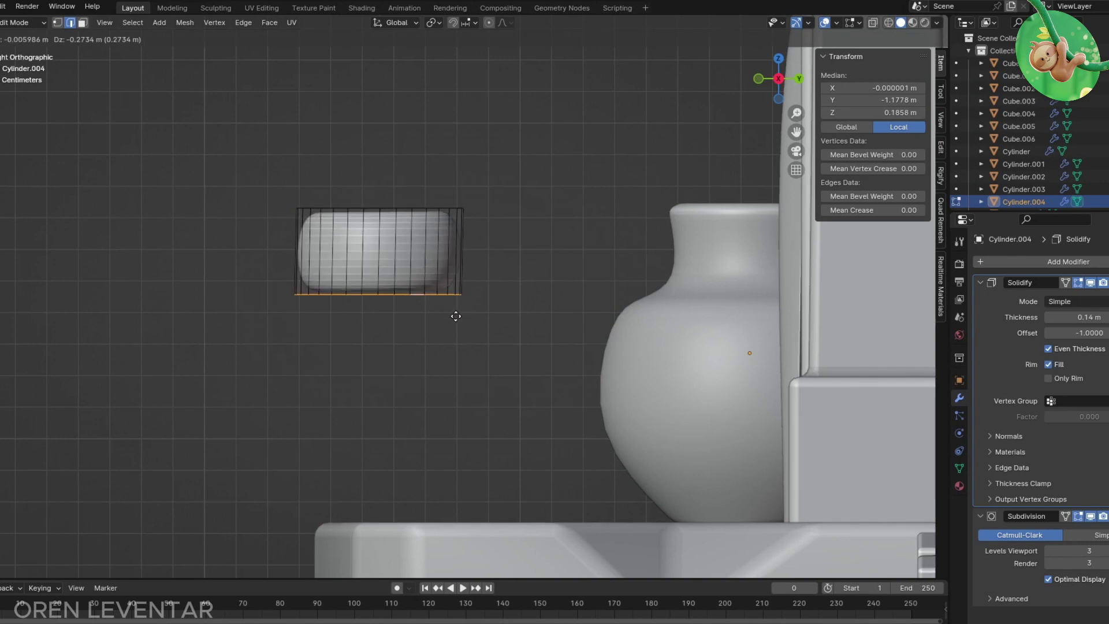
Step: Add and widen an edge loop near the cylinder's bottom, then grid-fill the bottom opening
left_click(460, 289)
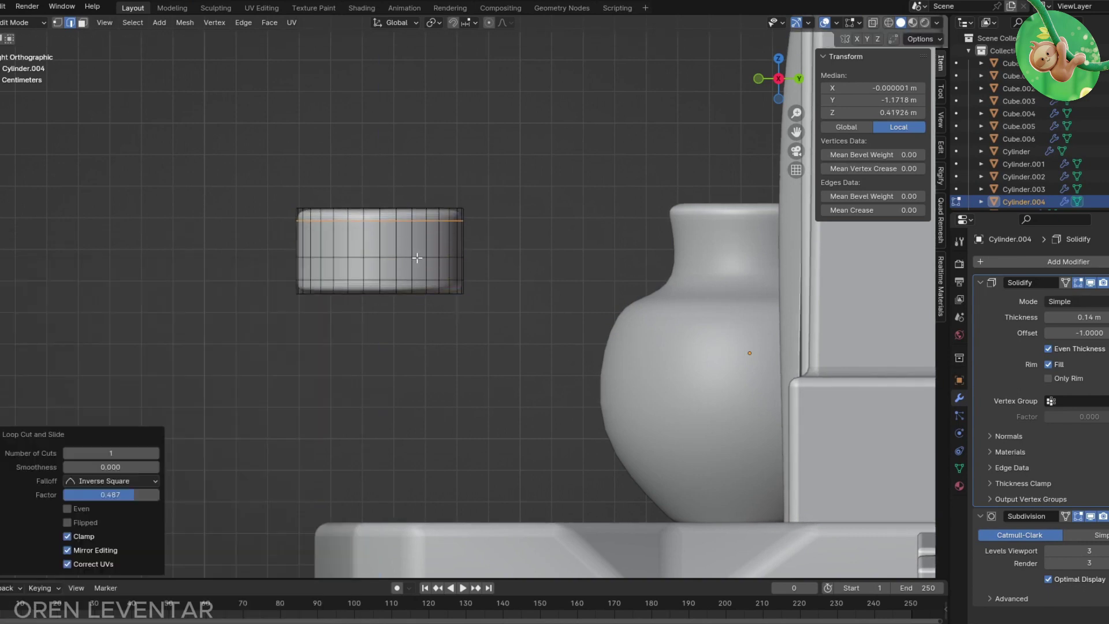
left_click(508, 268)
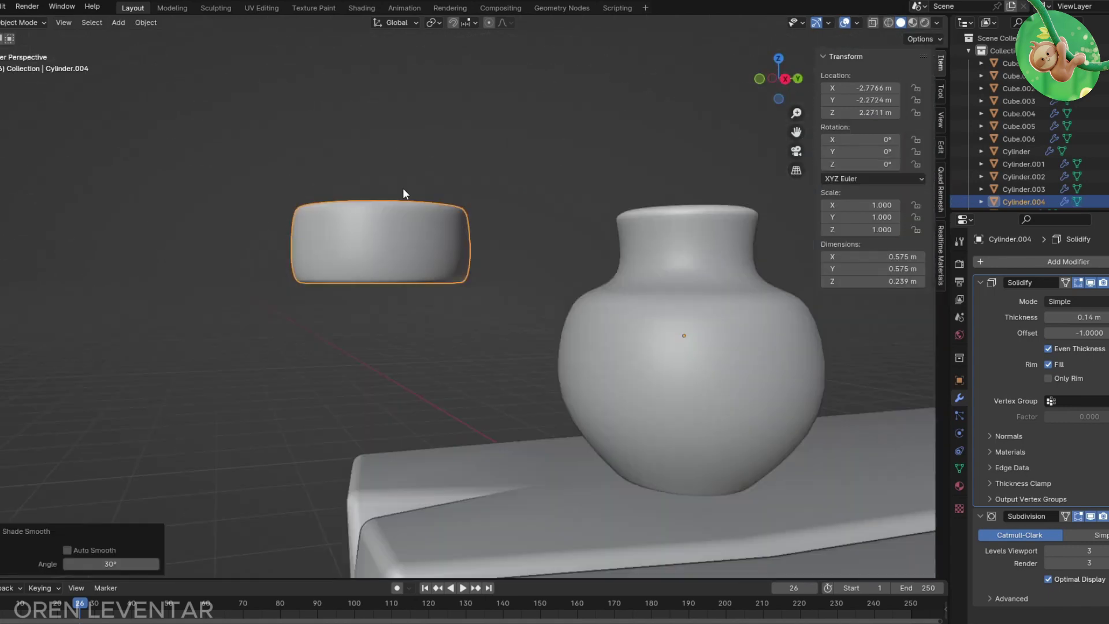
right_click(485, 246)
left_click(485, 246)
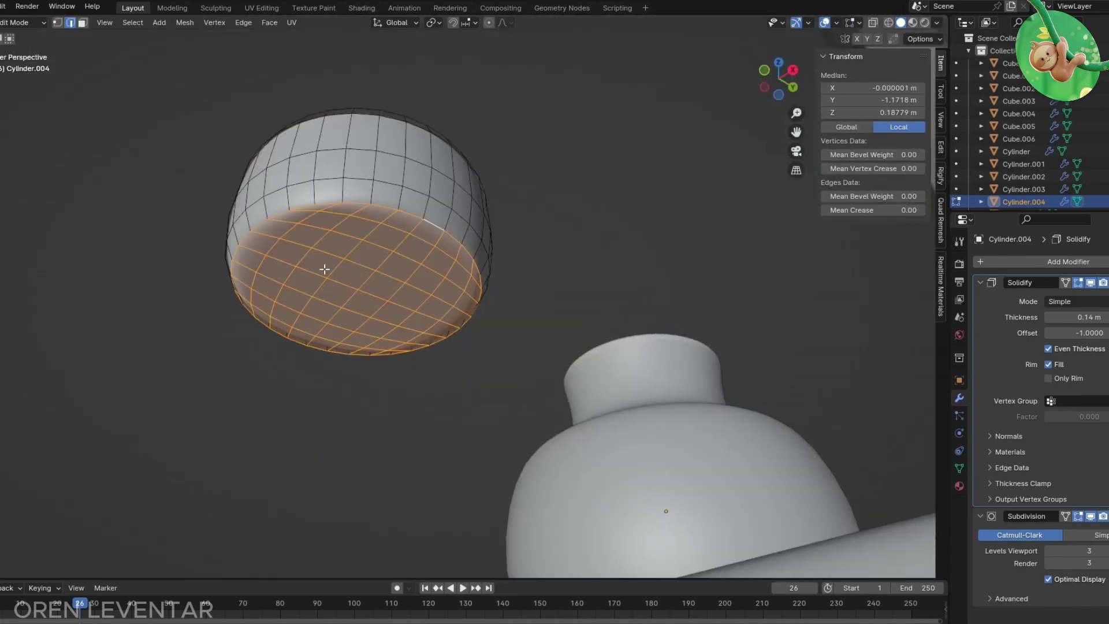
Step: Extrude and shrink the bottom inward twice, collapsing the inner faces to close the bowl's floor
key("e")
right_click(520, 235)
key("s")
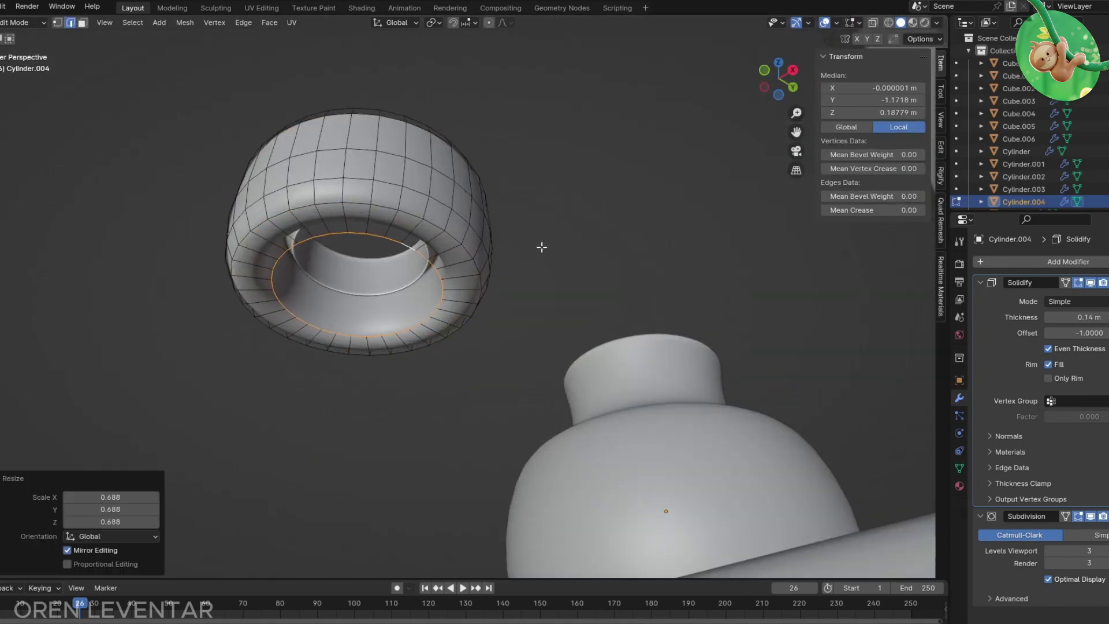
left_click(530, 255)
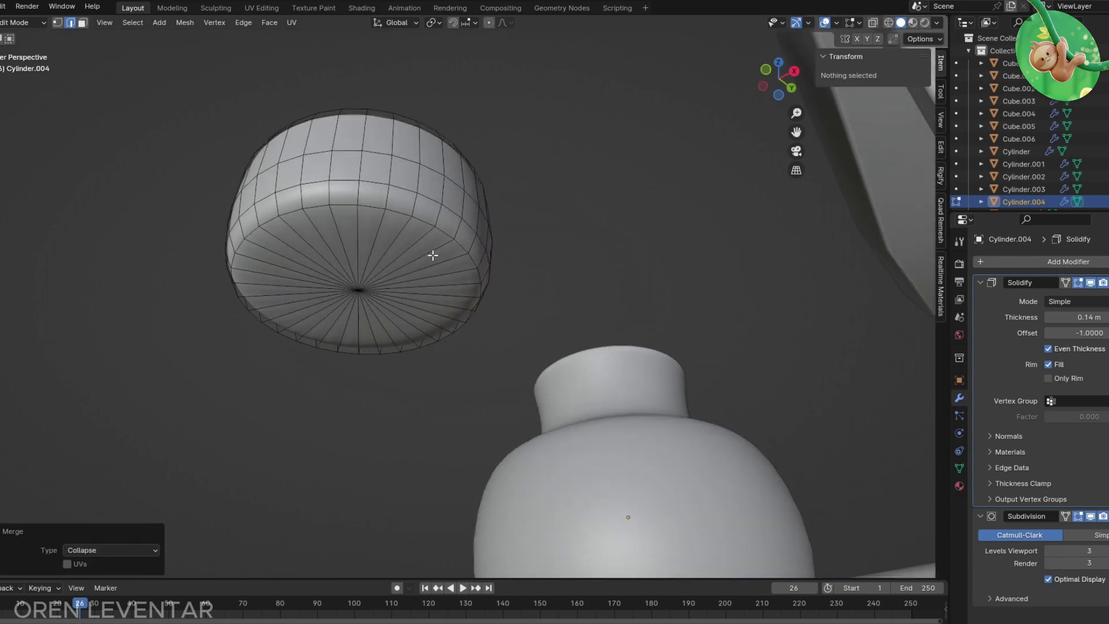
key("e")
right_click(495, 268)
key("s")
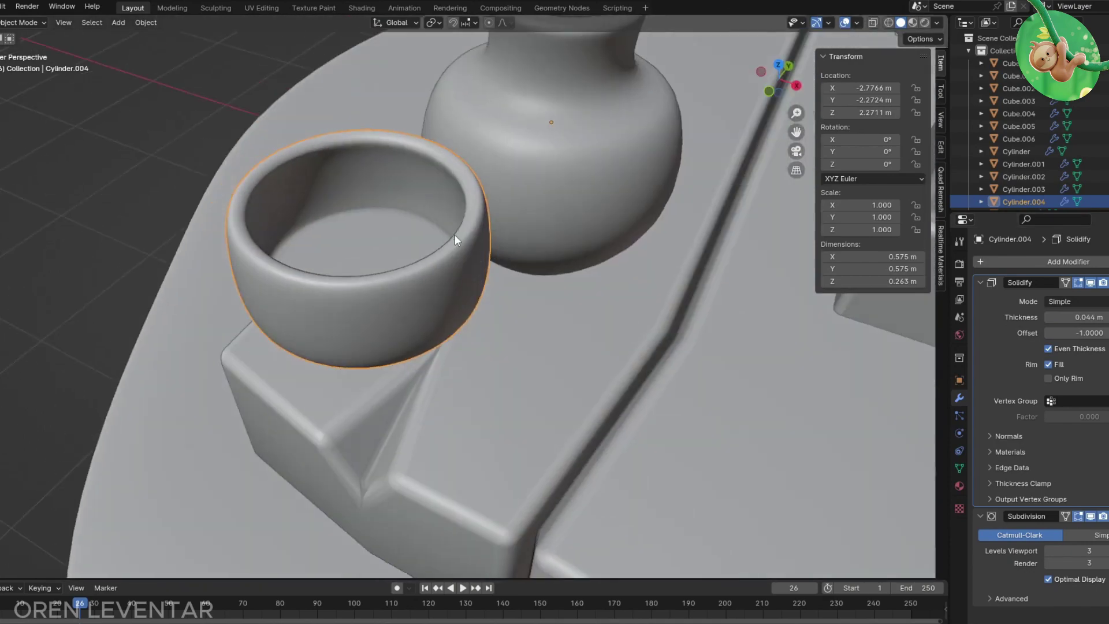
Step: Move the bowl down toward the deck and scale it larger
scroll(455, 235, "down", 3)
key("KP_1")
key("g")
left_click(483, 414)
key("KP_7")
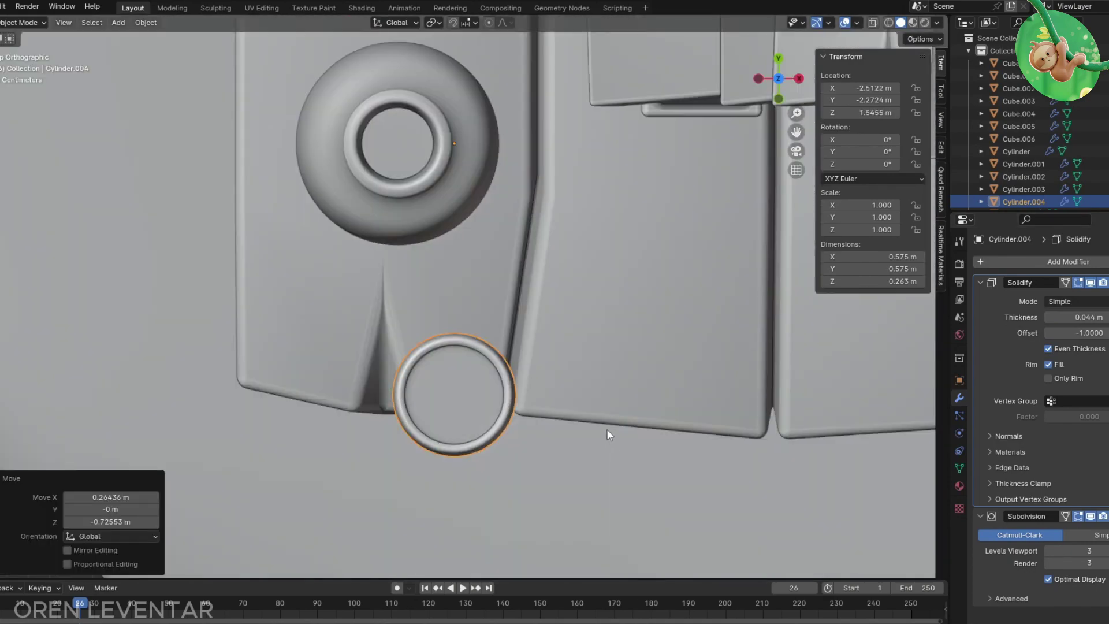
key("s")
left_click(715, 329)
Step: Shift the bowl's geometry so it rests on the deck, then add a new plane
key("KP_1")
key("Tab")
key("g")
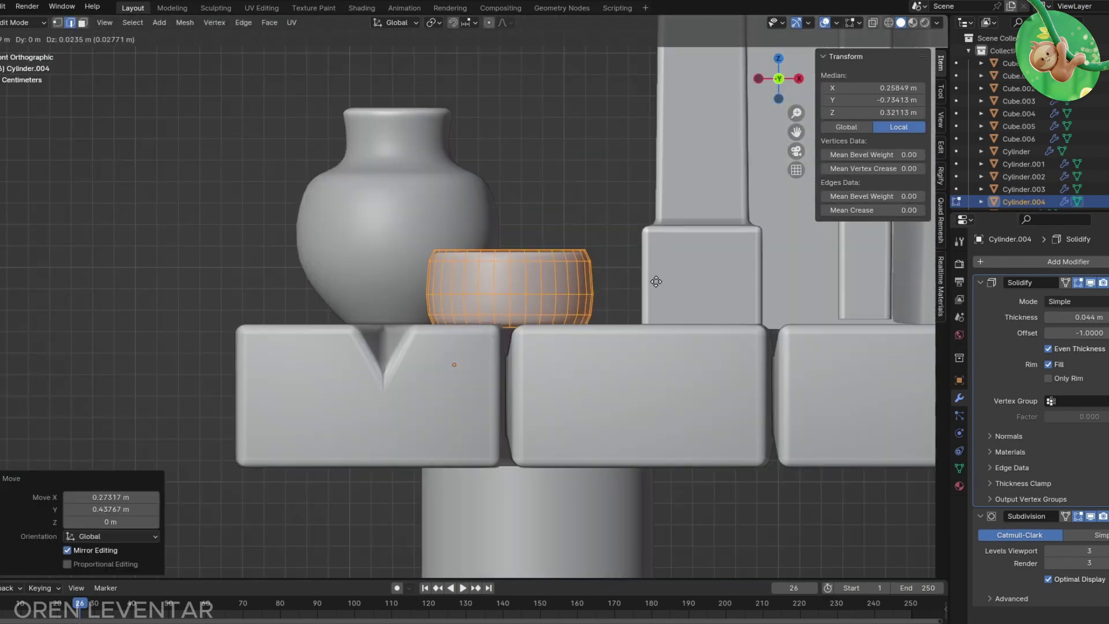
left_click(656, 281)
key("Tab")
mouse_move(656, 281)
middle_mouse_down()
mouse_move(534, 323)
mouse_move(519, 301)
mouse_move(352, 319)
middle_mouse_up()
scroll(520, 302, "up", 2)
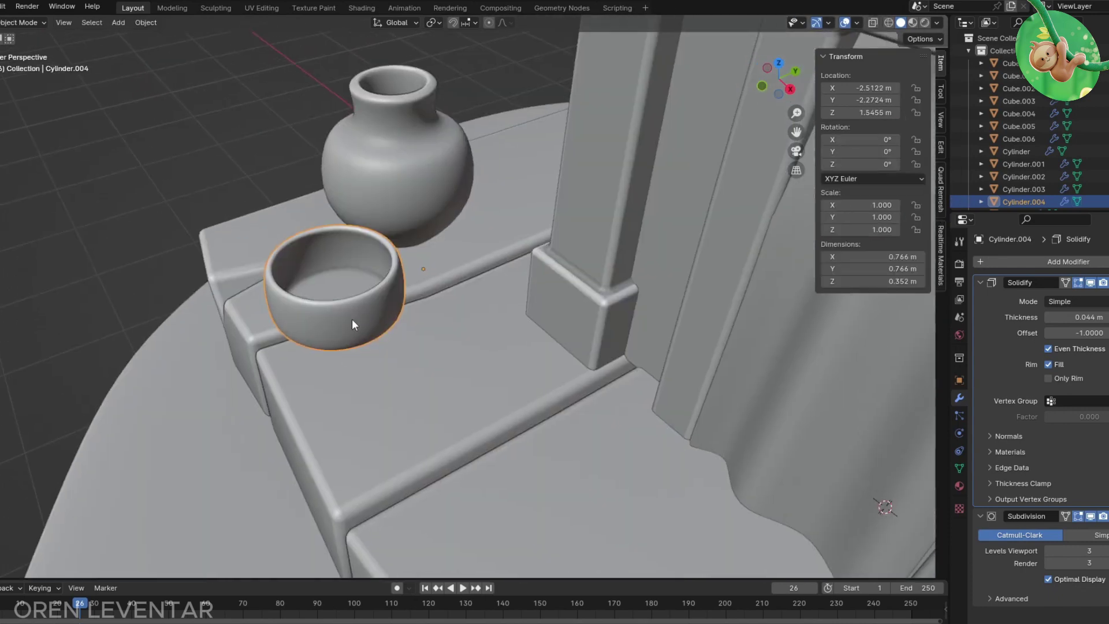
scroll(329, 379, "down", 5)
key("shift+a")
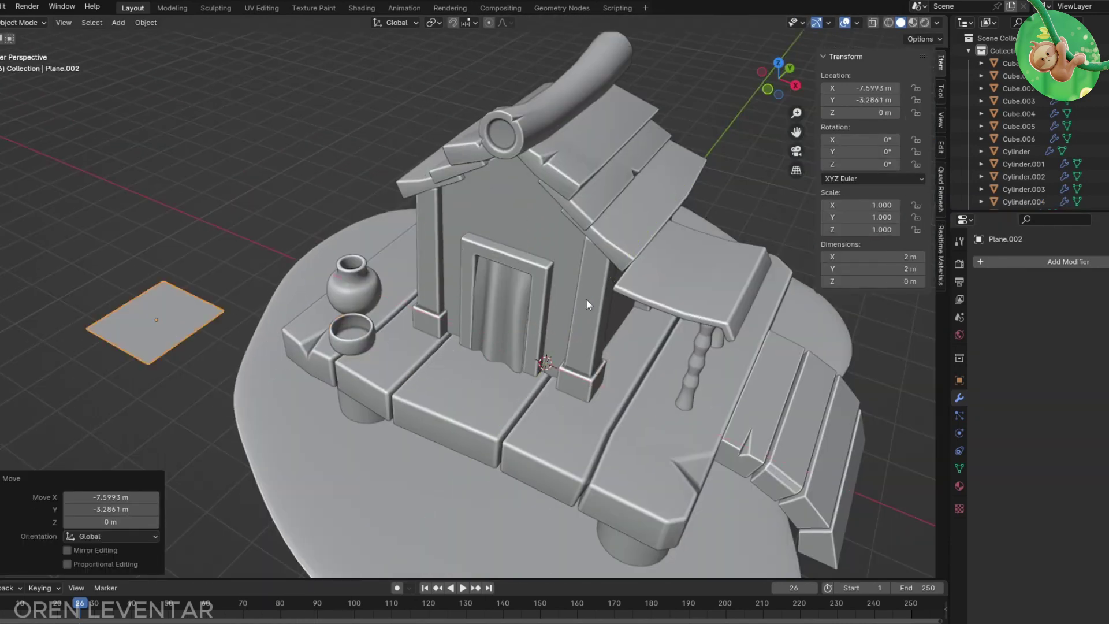
Step: Subdivide the plane and raise a random selection of its vertices along Z
key("KP_Decimal")
key("Tab")
right_click(368, 319)
left_click(367, 319)
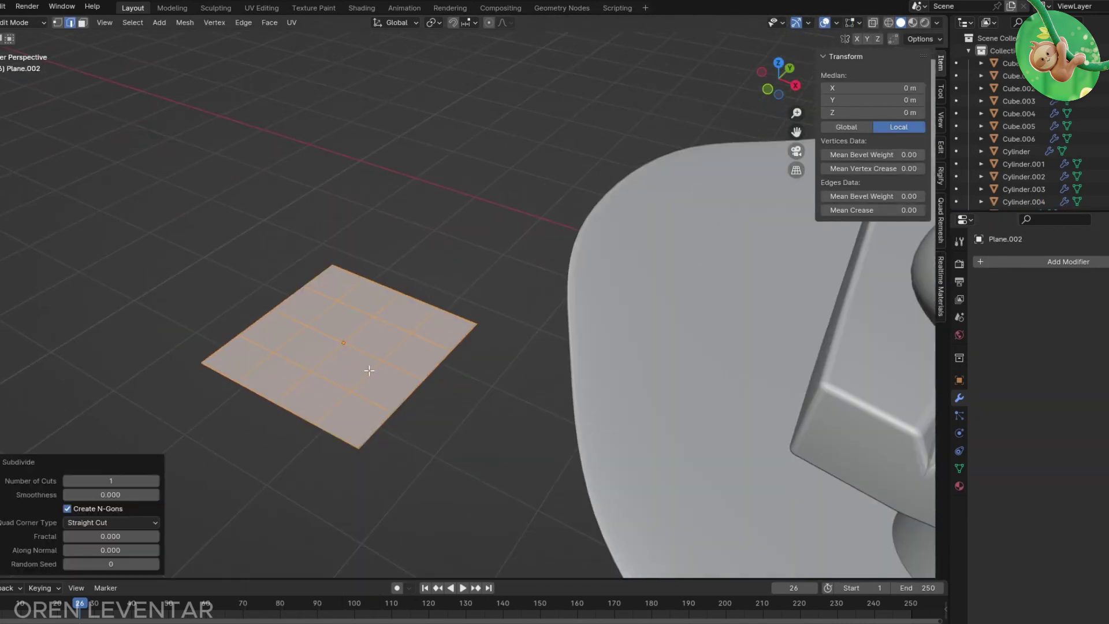
scroll(369, 370, "up", 1)
key("1")
left_click(133, 22)
mouse_move(160, 218)
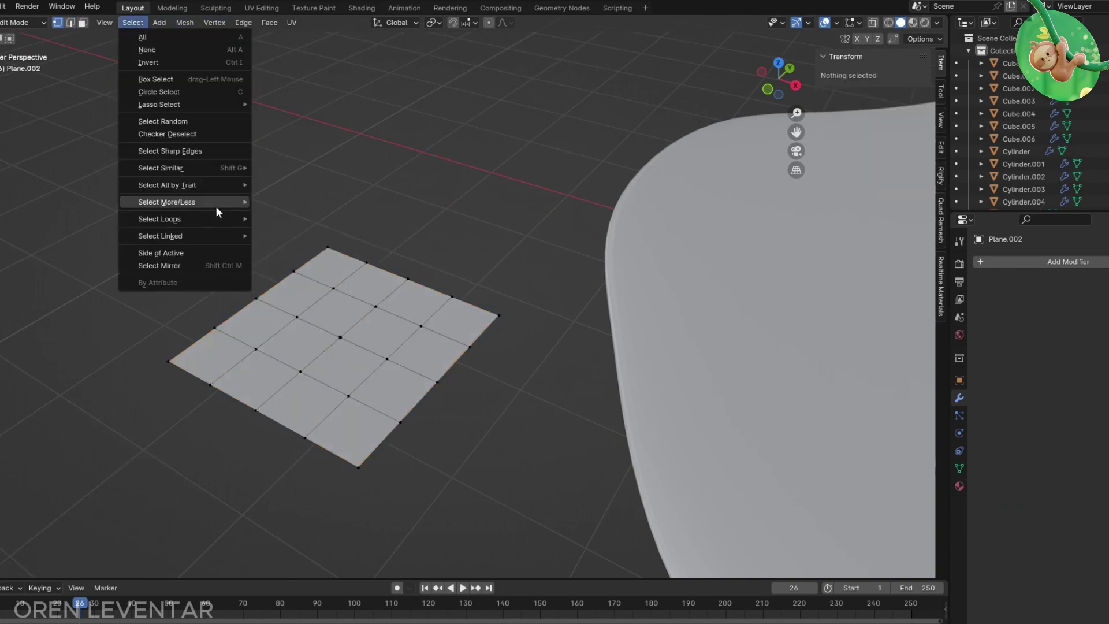
left_click(218, 124)
key("g")
key("z")
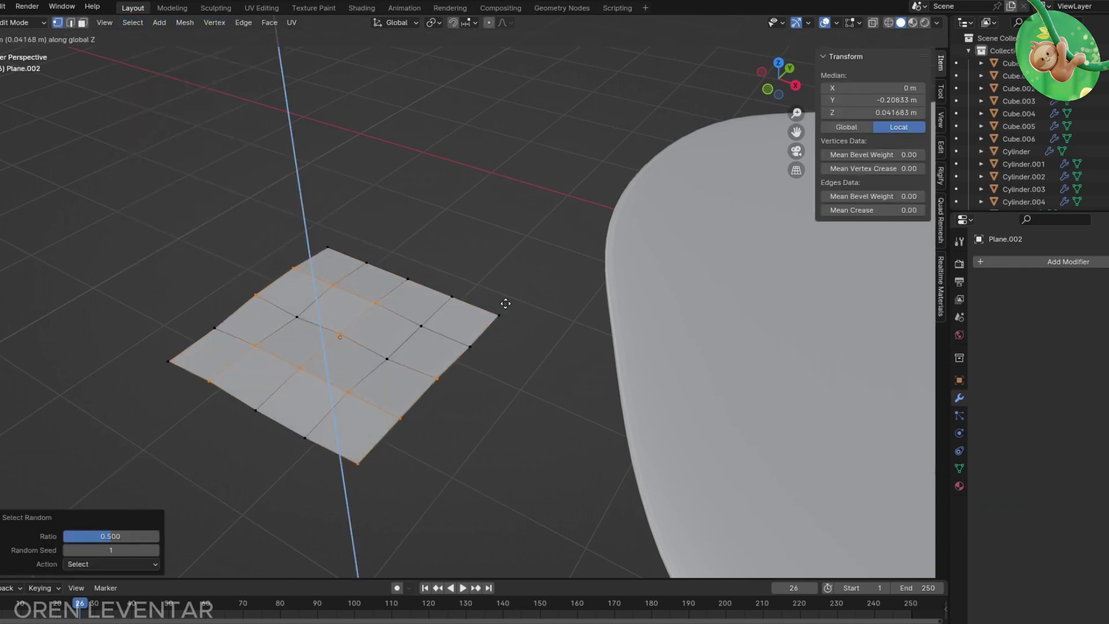
left_click(507, 305)
Step: Give the plane a level 2 Subdivision modifier and smooth shading
key("Tab")
key("ctrl+3")
middle_click_drag(507, 305, 508, 277)
left_click(1049, 321)
right_click(376, 382)
left_click(376, 382)
Step: Centre the plane over the bowl and lower it to sit inside
key("KP_7")
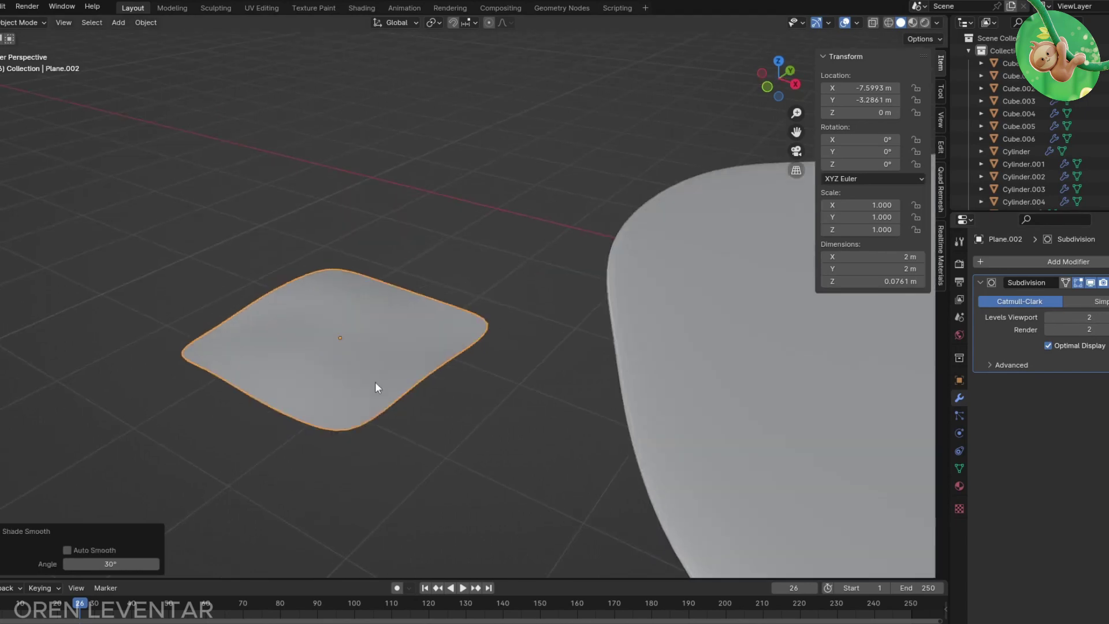
left_click(651, 395)
mouse_move(651, 395)
middle_mouse_down()
mouse_move(636, 280)
mouse_move(652, 393)
mouse_move(515, 272)
middle_mouse_up()
key("KP_Divide")
key("KP_7")
key("g")
left_click(653, 393)
key("Tab")
key("g")
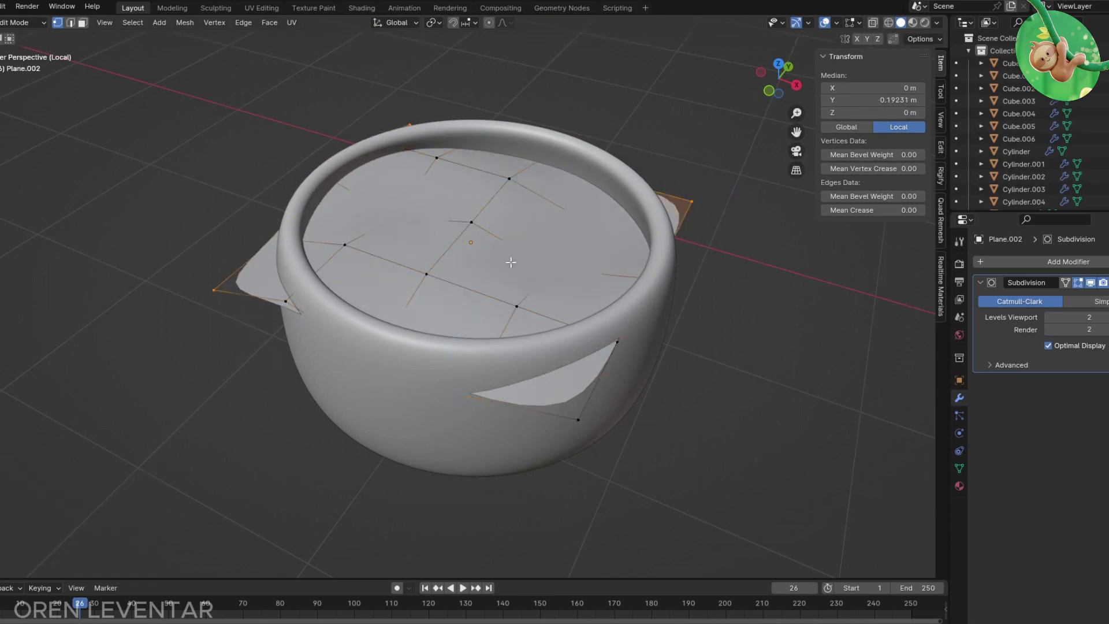
left_click(520, 283)
Step: Round the plane's outline into a circle with the Circle tool
key("KP_7")
key("2")
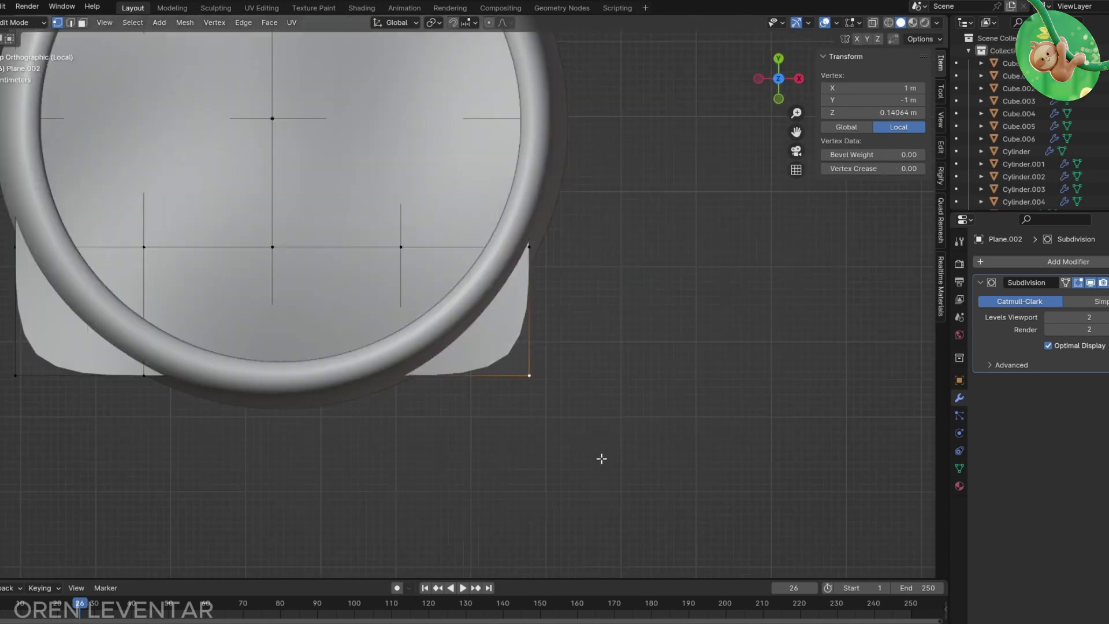
scroll(558, 382, "down", 2)
right_click(695, 223)
left_click(745, 231)
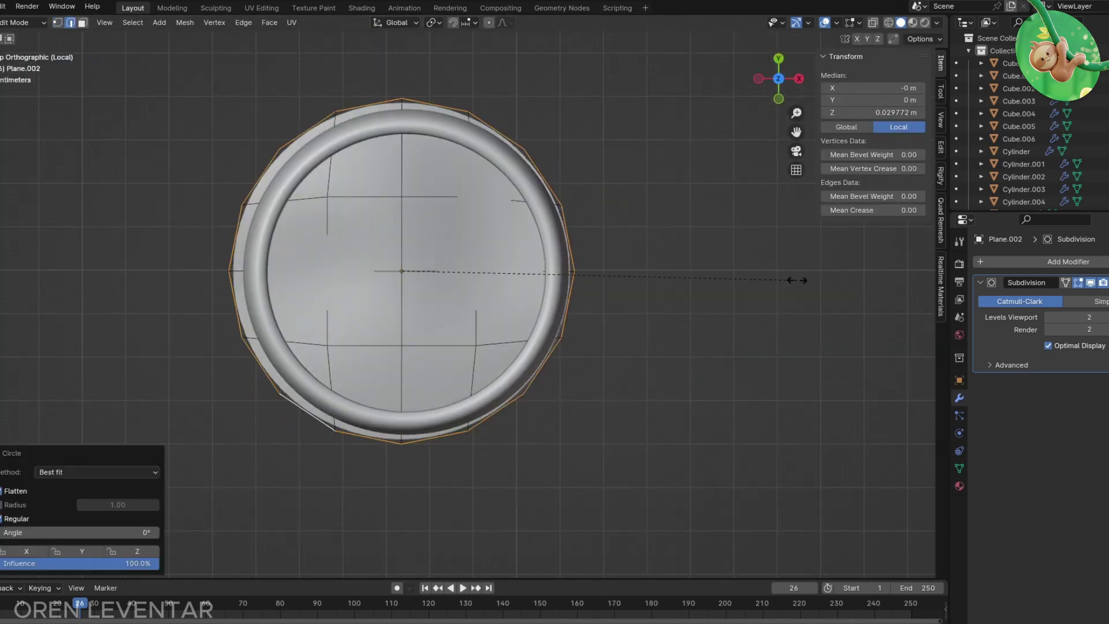
key("Tab")
Step: Return to the full scene and select the bowl's mesh for editing
mouse_move(745, 231)
middle_mouse_down()
mouse_move(640, 401)
mouse_move(581, 358)
mouse_move(492, 327)
middle_mouse_up()
key("KP_Divide")
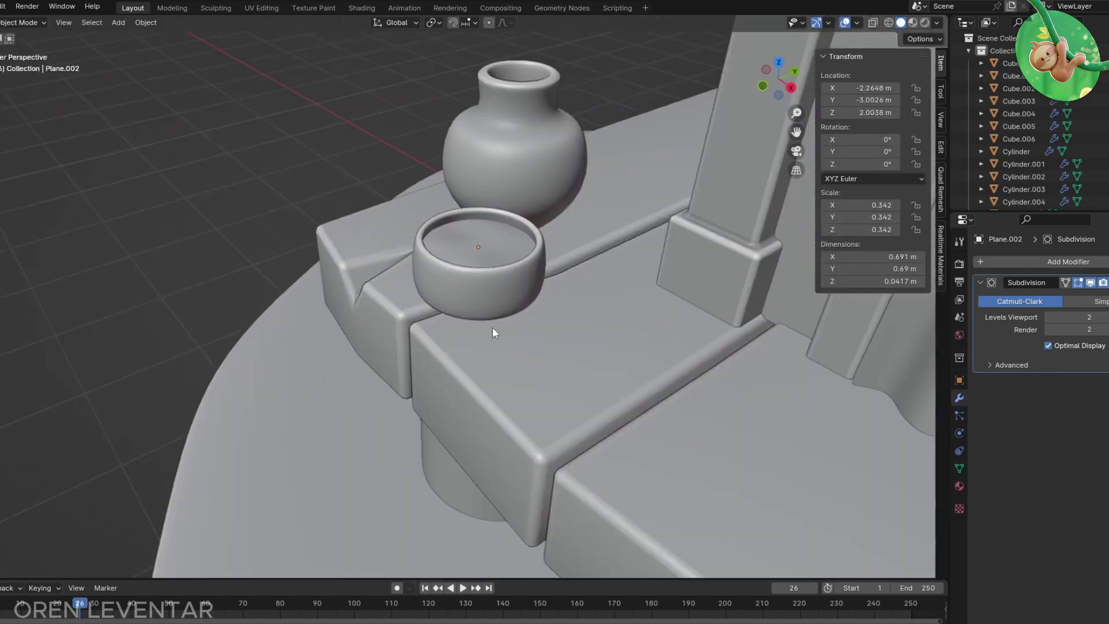
left_click(508, 283)
key("Tab")
key("KP_Decimal")
Step: Slide an edge loop on the bowl to form a thicker rounded rim
key("3")
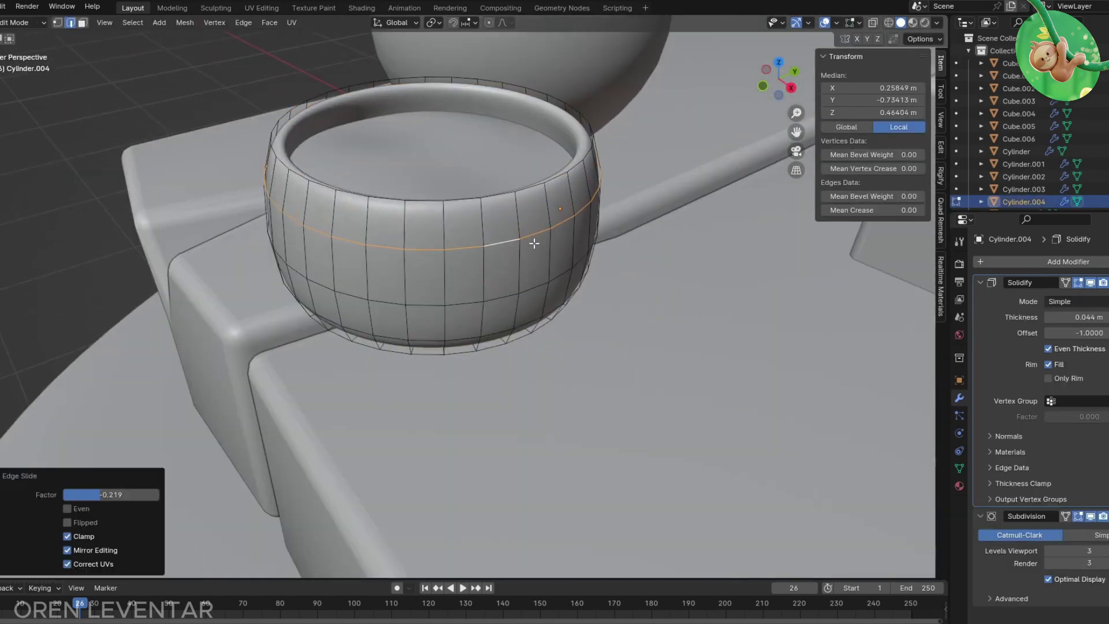
left_click(527, 222, "alt")
key("alt+e")
right_click(544, 208)
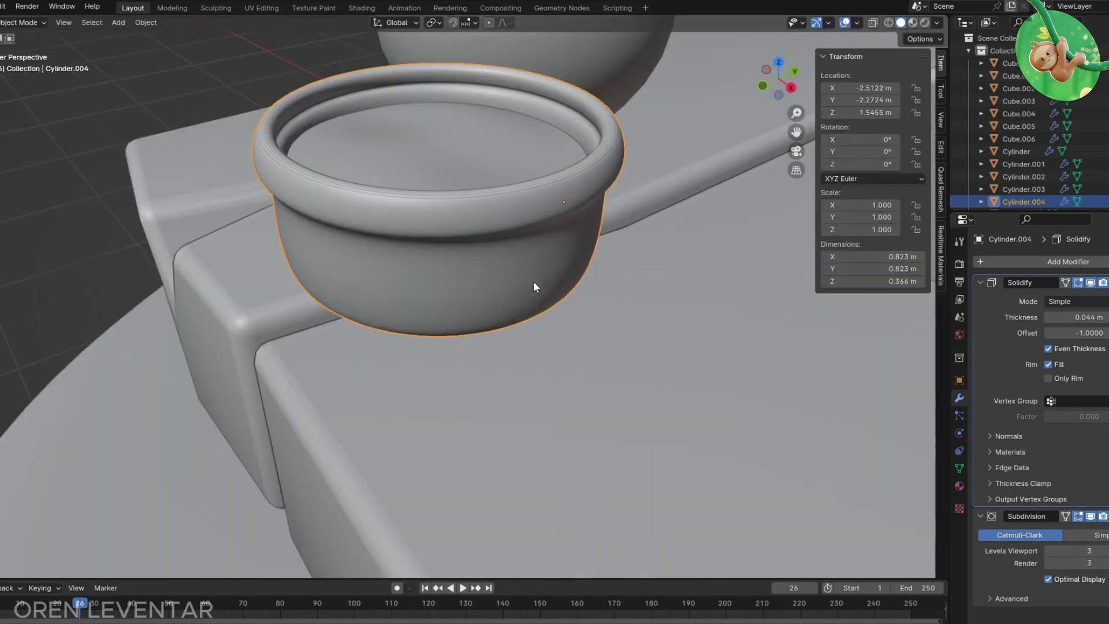
middle_click_drag(532, 281, 578, 190)
key("2")
left_click(581, 182, "alt")
key("g")
key("g")
key("Tab")
Step: Select the corner pillar beside the door and slide a base vertex along its edge
scroll(493, 305, "down", 4)
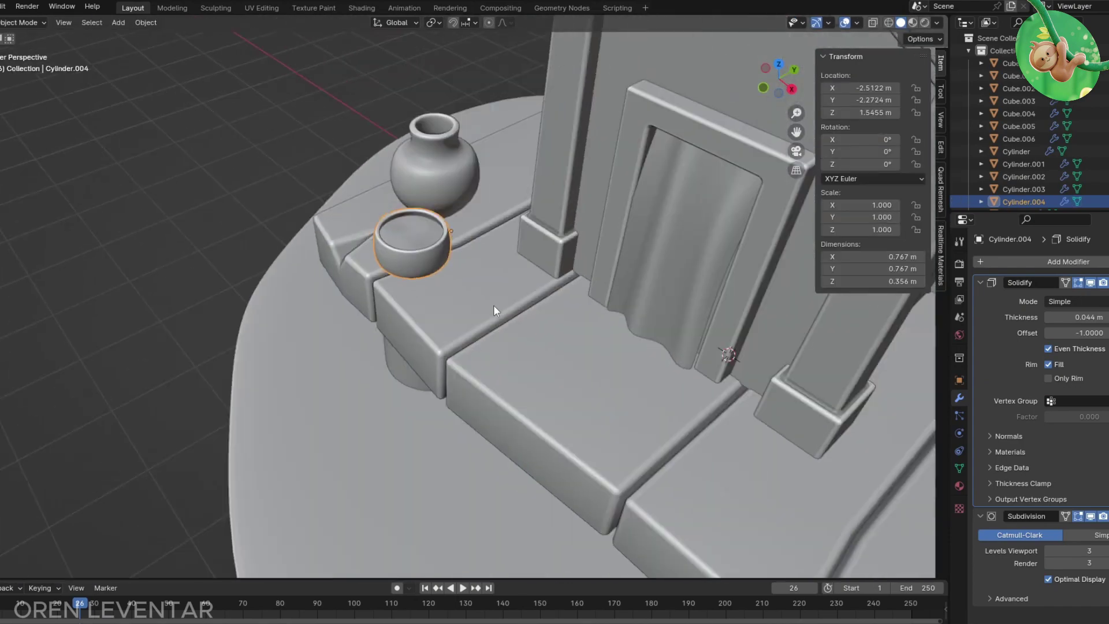
scroll(373, 278, "down", 5)
middle_click_drag(373, 279, 451, 318)
scroll(310, 270, "up", 4)
left_click(528, 283)
key("Tab")
scroll(593, 283, "up", 5)
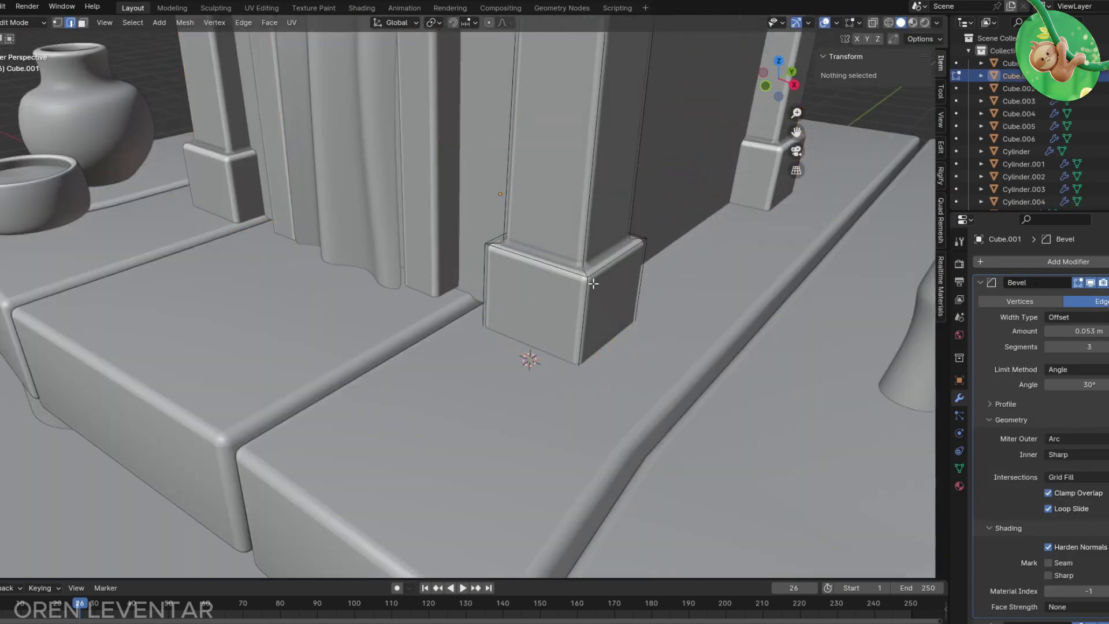
key("g")
key("g")
left_click(604, 283)
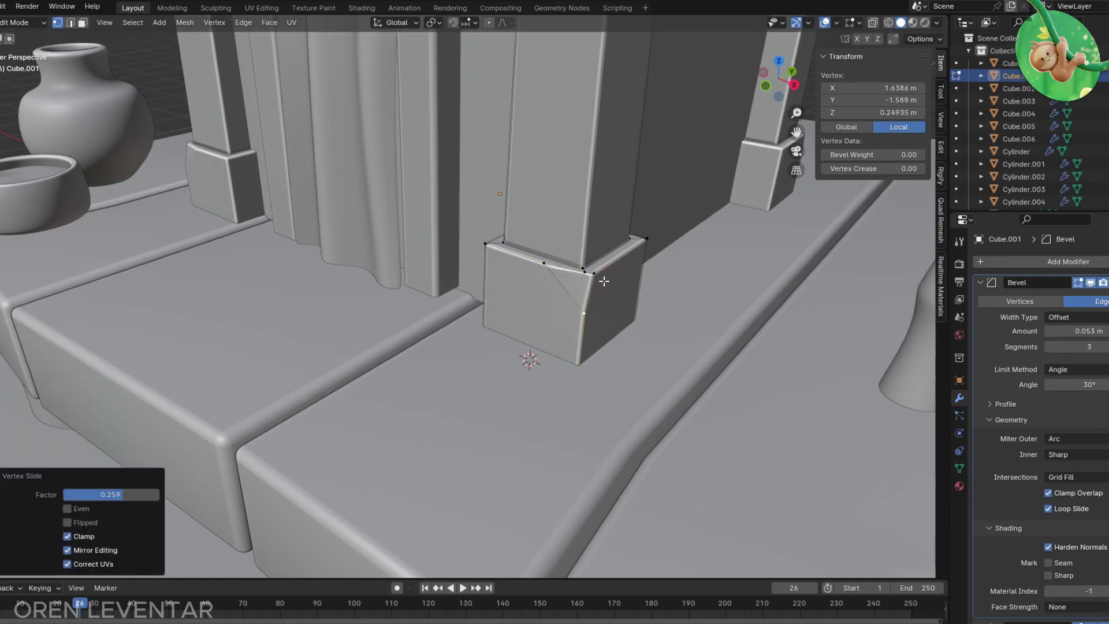
Step: Bevel the pillar's base vertex into a small V-shaped notch
scroll(603, 281, "down", 3)
scroll(618, 304, "down", 4)
scroll(548, 255, "up", 5)
key("ctrl+r")
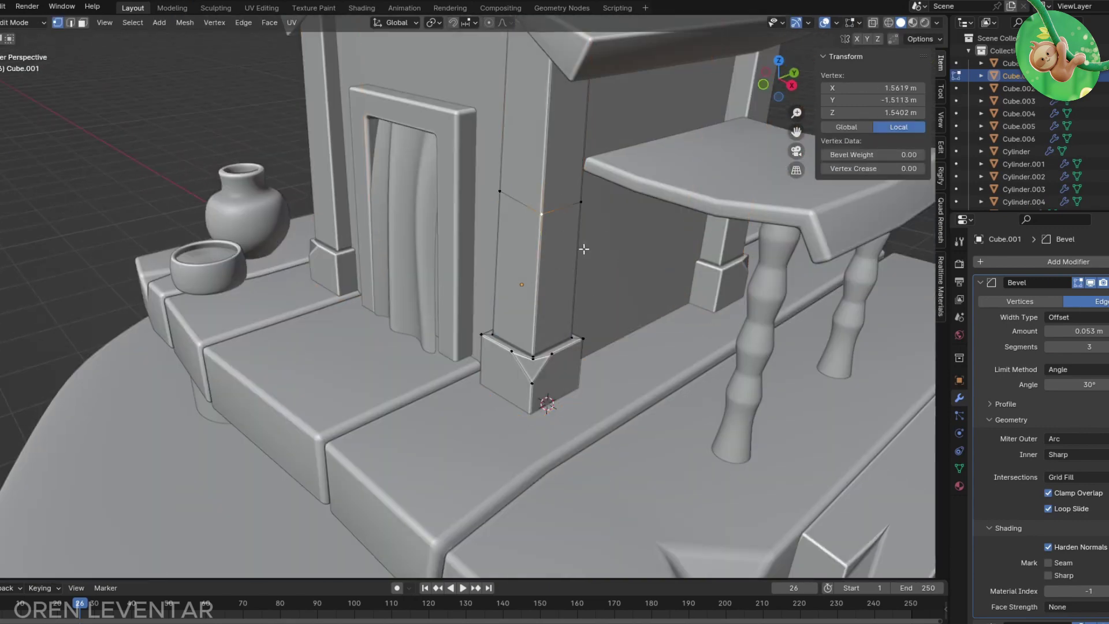
key("ctrl+shift+b")
key("Tab")
scroll(519, 206, "down", 5)
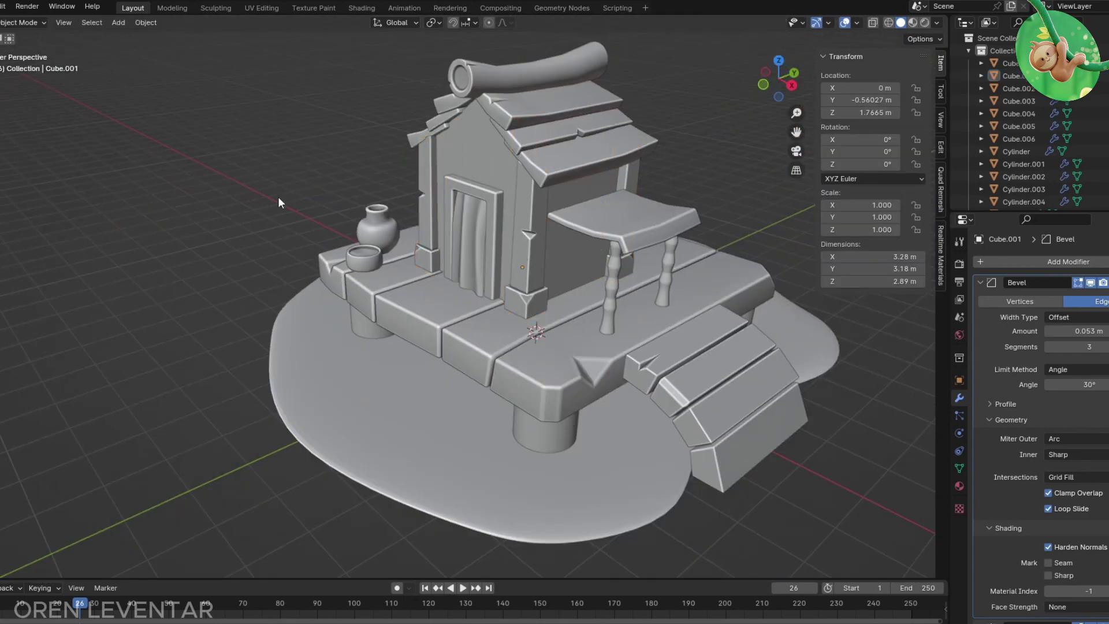
scroll(417, 249, "up", 2)
mouse_move(236, 280)
middle_mouse_down()
mouse_move(411, 323)
mouse_move(379, 303)
mouse_move(401, 250)
mouse_move(473, 293)
mouse_move(400, 285)
middle_mouse_up()
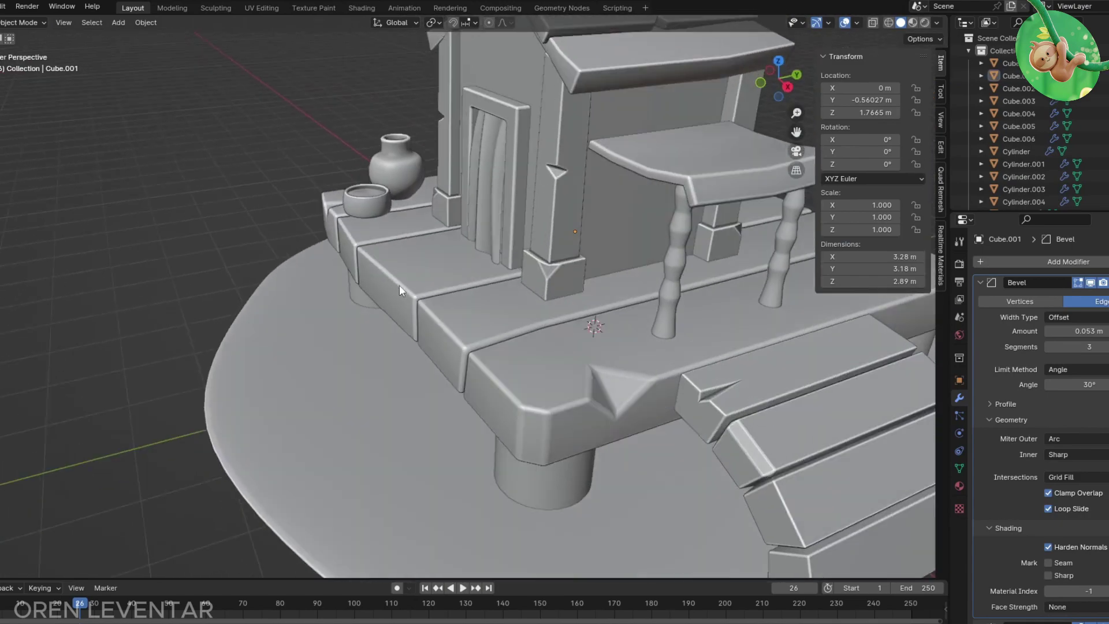
Step: Add a plane, collapse it to a single vertex, and extrude a line to a new point
key("shift+a")
left_click(306, 159)
middle_click_drag(306, 159, 490, 263)
key("KP_Divide")
key("Tab")
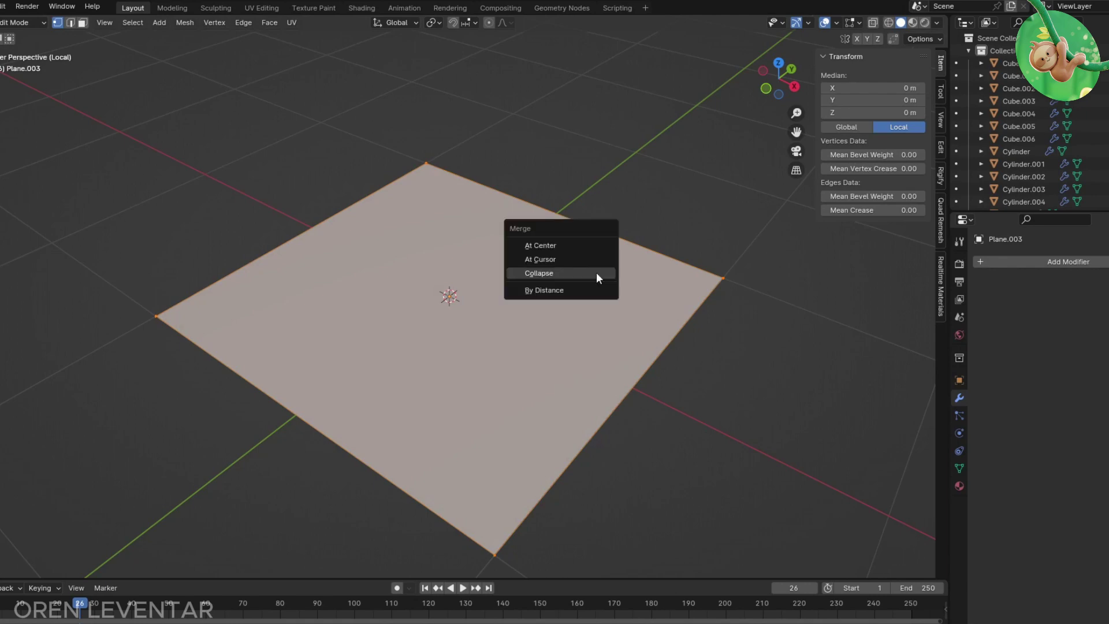
left_click(596, 278)
key("KP_Divide")
key("g")
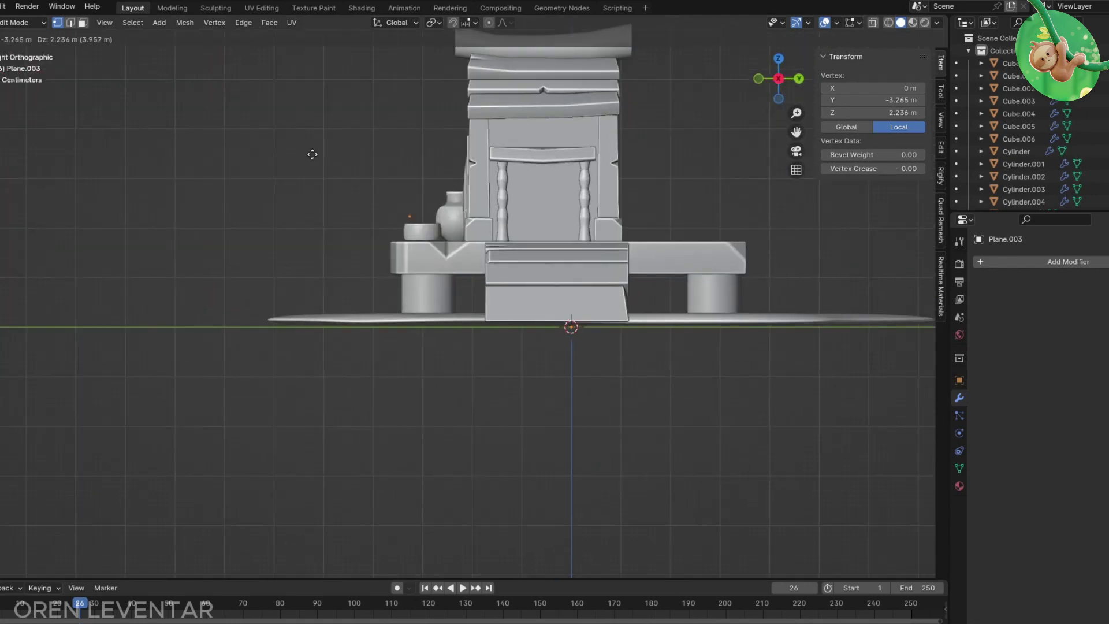
left_click(319, 179)
scroll(320, 178, "up", 2)
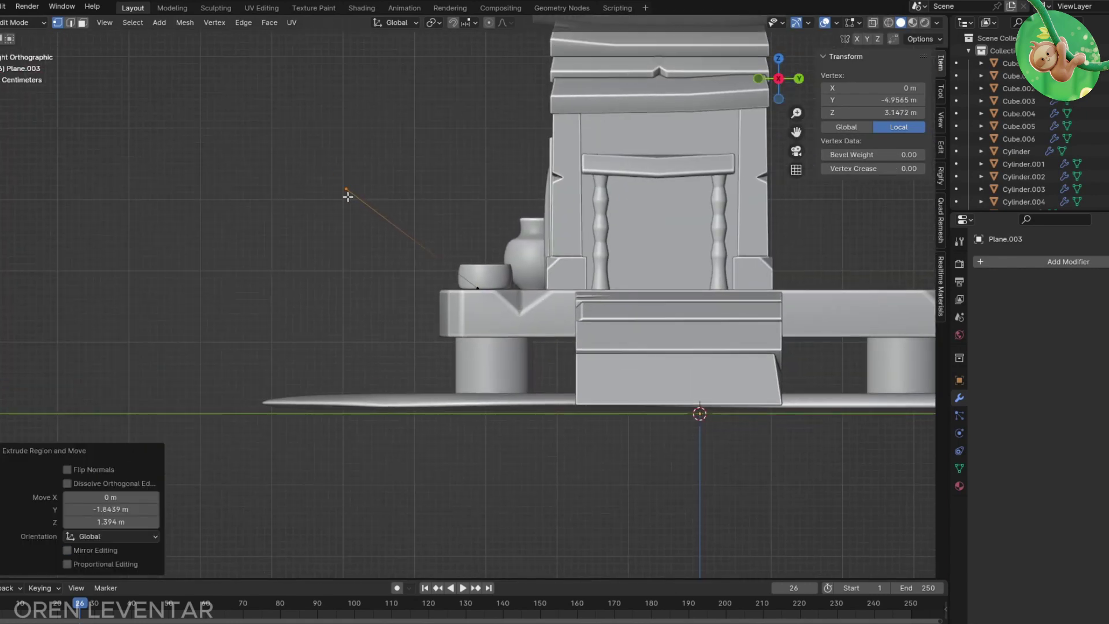
Step: Smooth the line with a level 3 Subdivision modifier and adjust its point's position
key("Tab")
key("ctrl+3")
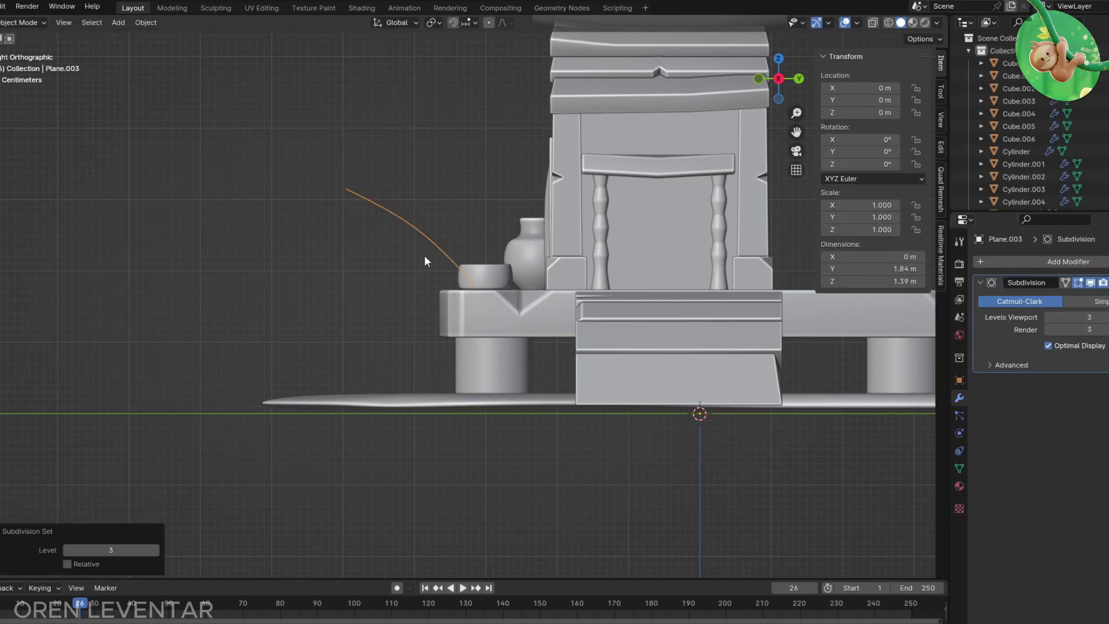
scroll(425, 262, "up", 2)
key("Tab")
key("g")
left_click(441, 228)
key("Tab")
mouse_move(441, 218)
middle_mouse_down()
mouse_move(484, 341)
mouse_move(423, 275)
mouse_move(532, 238)
mouse_move(334, 221)
middle_mouse_up()
Step: Convert the smoothed line into a curve
right_click(308, 253)
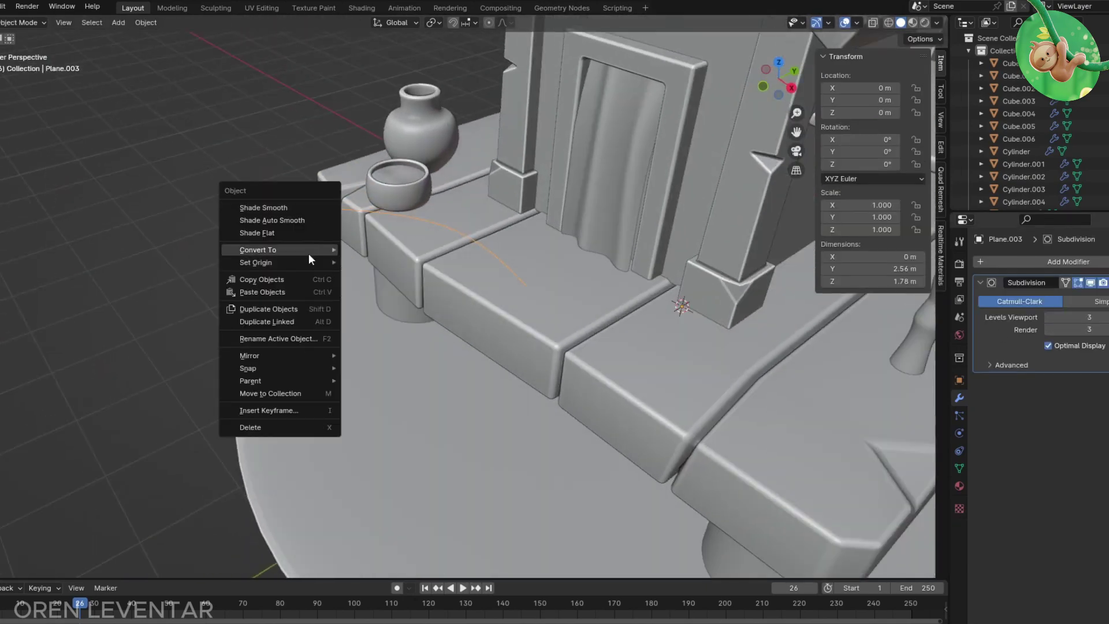
left_click(407, 261)
left_click(959, 450)
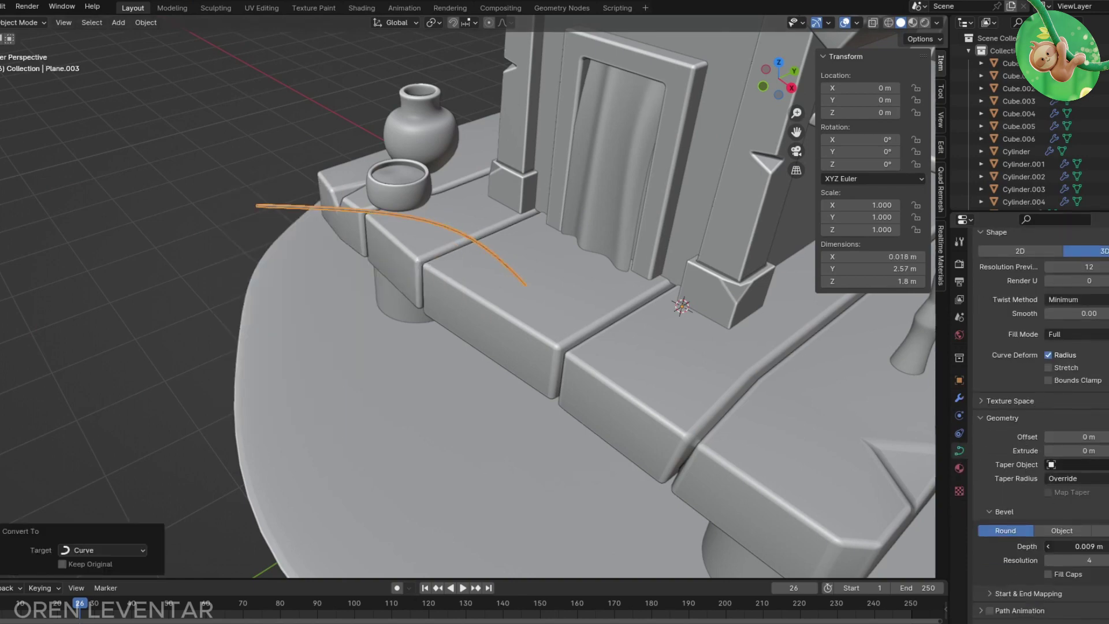
mouse_move(382, 209)
middle_mouse_down()
mouse_move(348, 211)
mouse_move(462, 282)
mouse_move(372, 207)
middle_mouse_up()
Step: Give the curve 0.034 m bevel depth and convert the resulting tube into a mesh
right_click(372, 207)
scroll(365, 220, "up", 4)
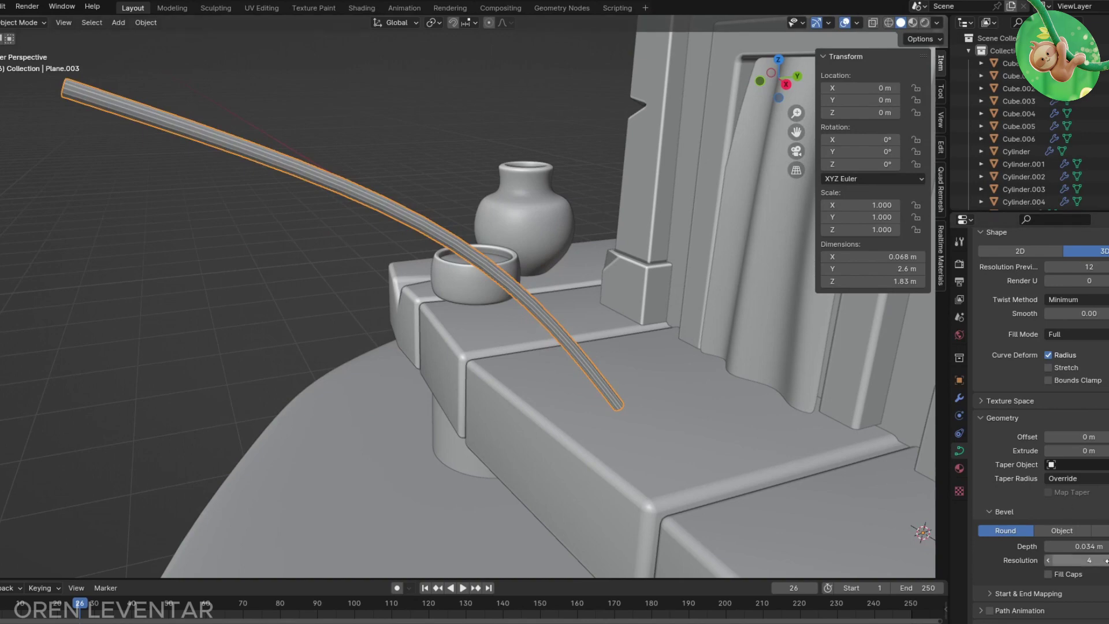
scroll(1039, 404, "up", 2)
right_click(382, 211)
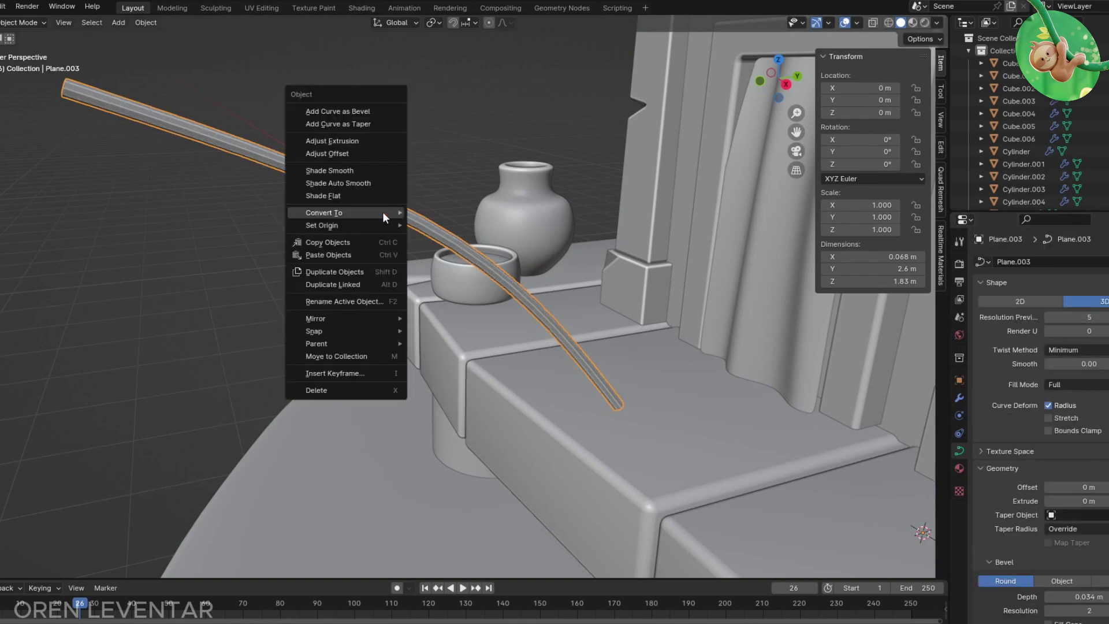
left_click(439, 217)
key("Tab")
key("Tab")
key("KP_3")
Step: Dissolve most of the extra edge loops along the tube in X-ray edge mode
left_click(960, 398)
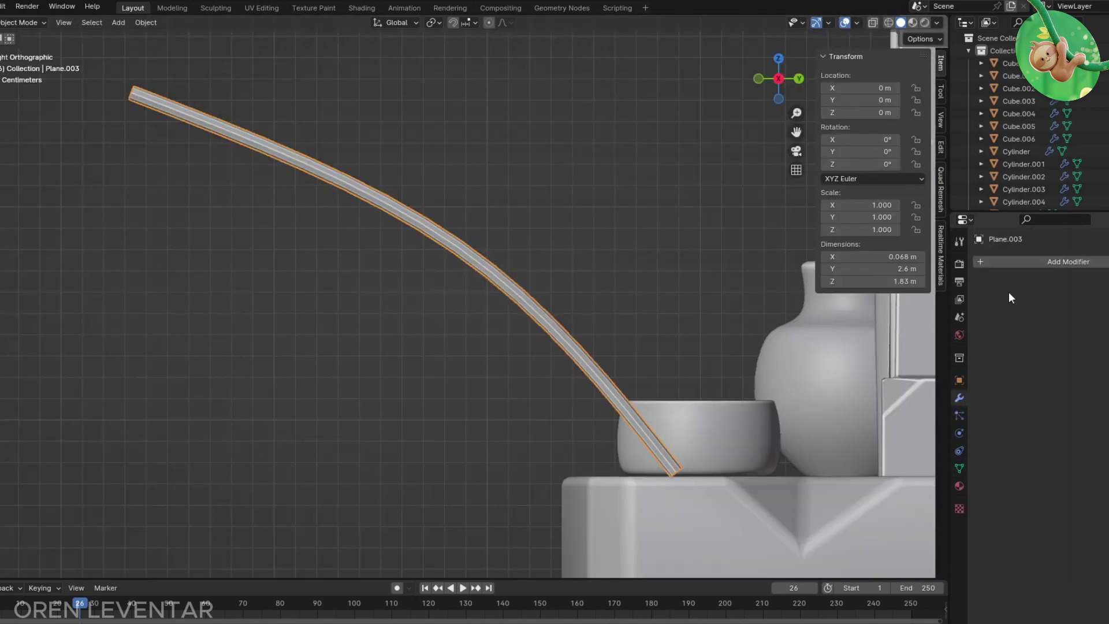
middle_click_drag(329, 198, 248, 179)
key("Tab")
key("alt+z")
key("KP_3")
key("2")
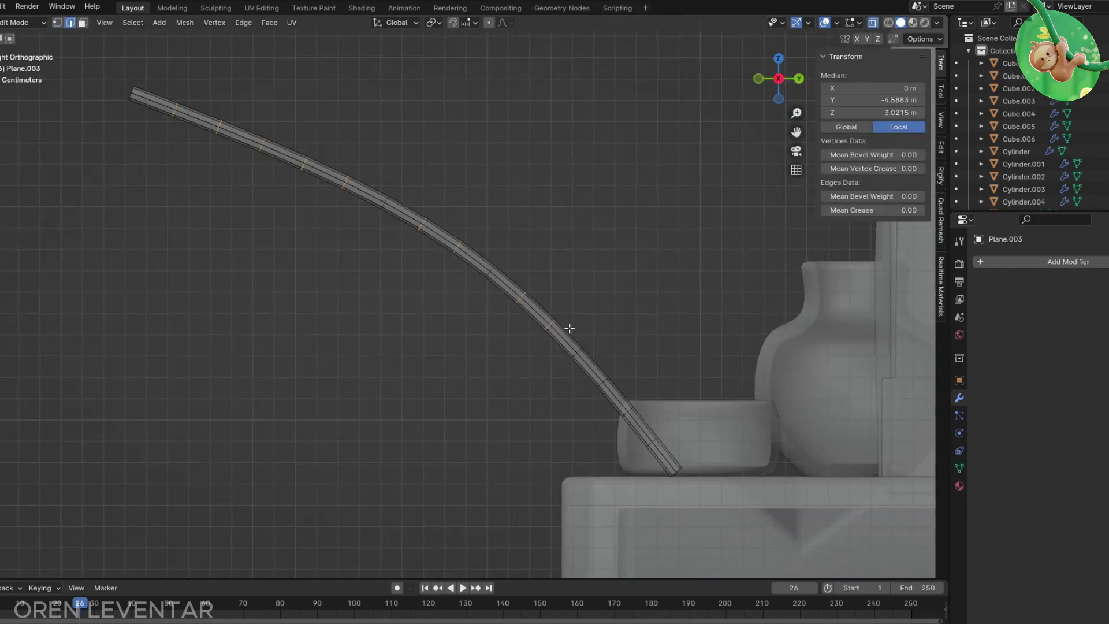
key("ctrl+x")
key("Tab")
Step: Add a Subdivision Surface modifier to the tube at level 3
left_click(993, 262)
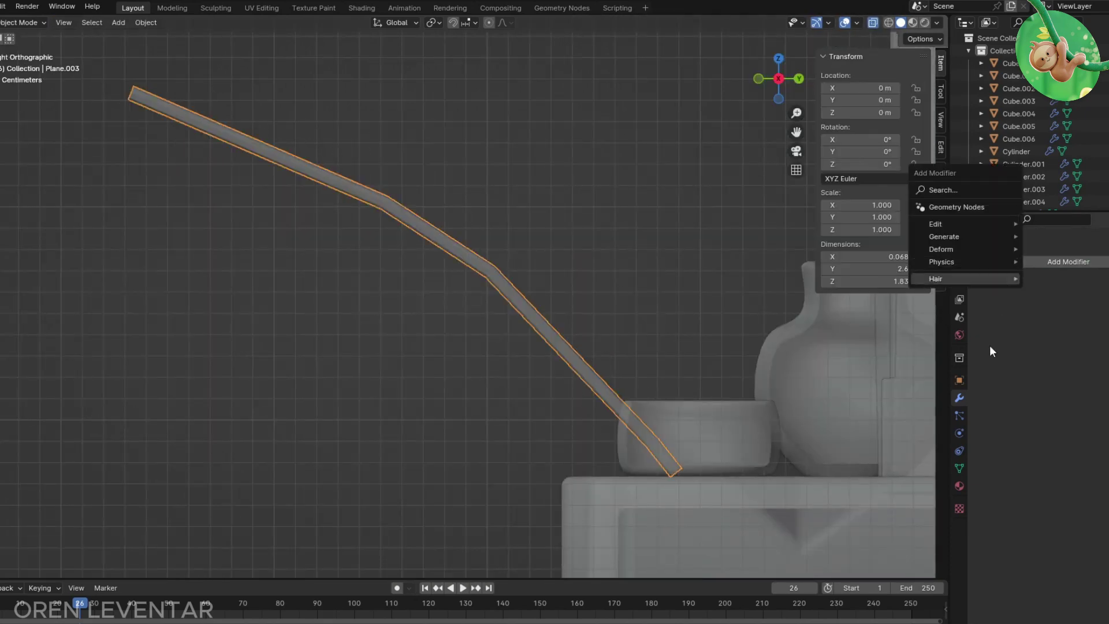
left_click(1079, 398)
key("ctrl+3")
key("Tab")
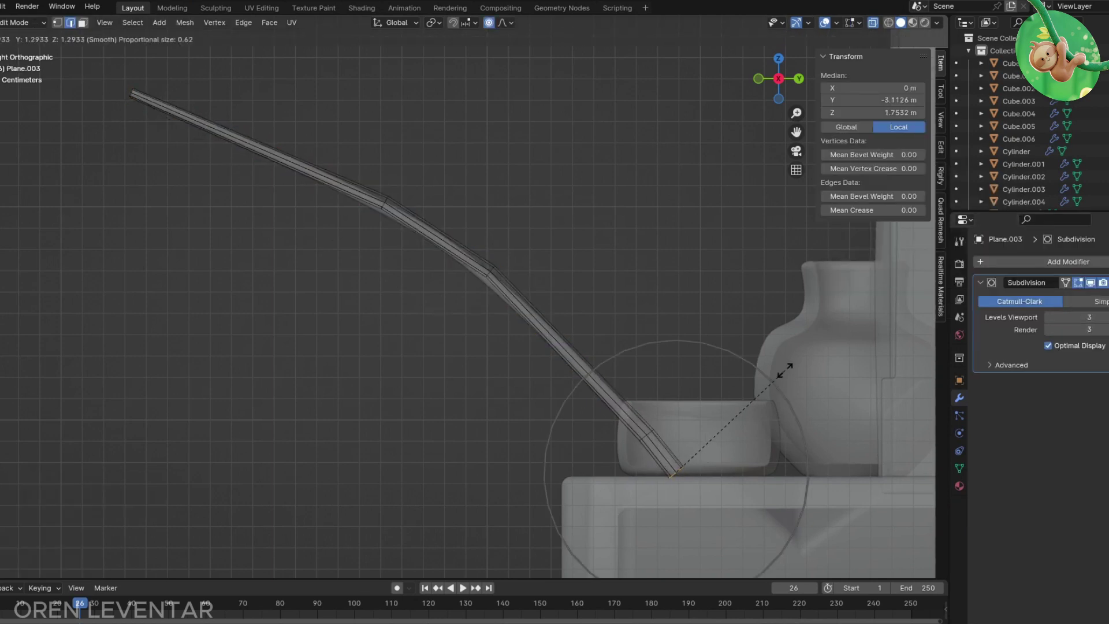
Step: Bend the tube gently by moving a mid-length vertex with proportional editing
left_click(819, 367)
key("a")
key("q")
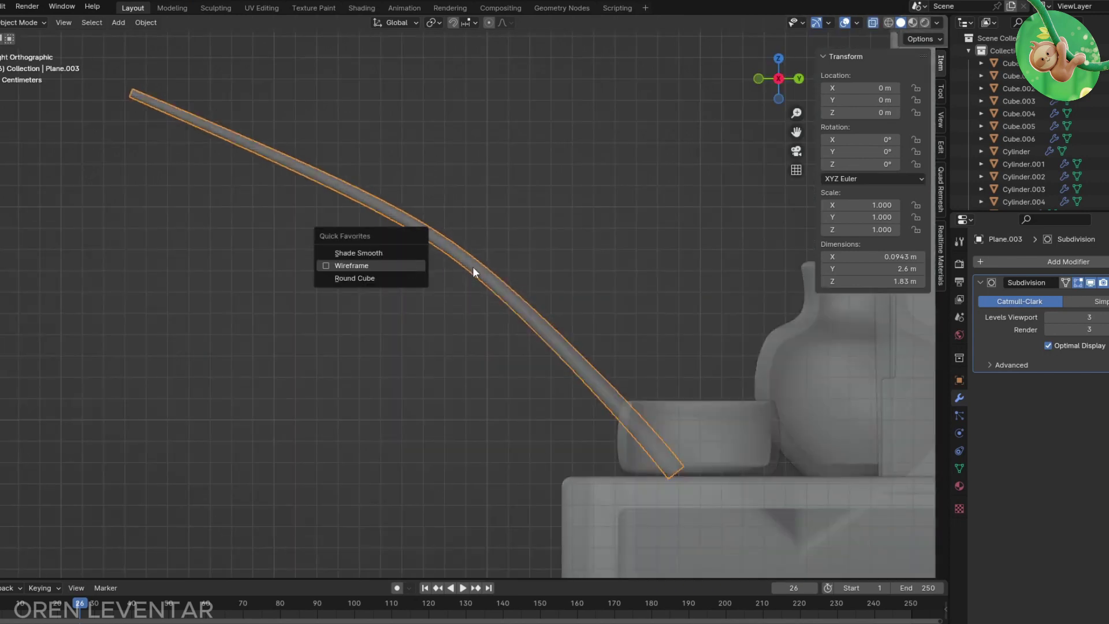
left_click(376, 254)
left_click(484, 208)
left_click_drag(462, 237, 552, 326)
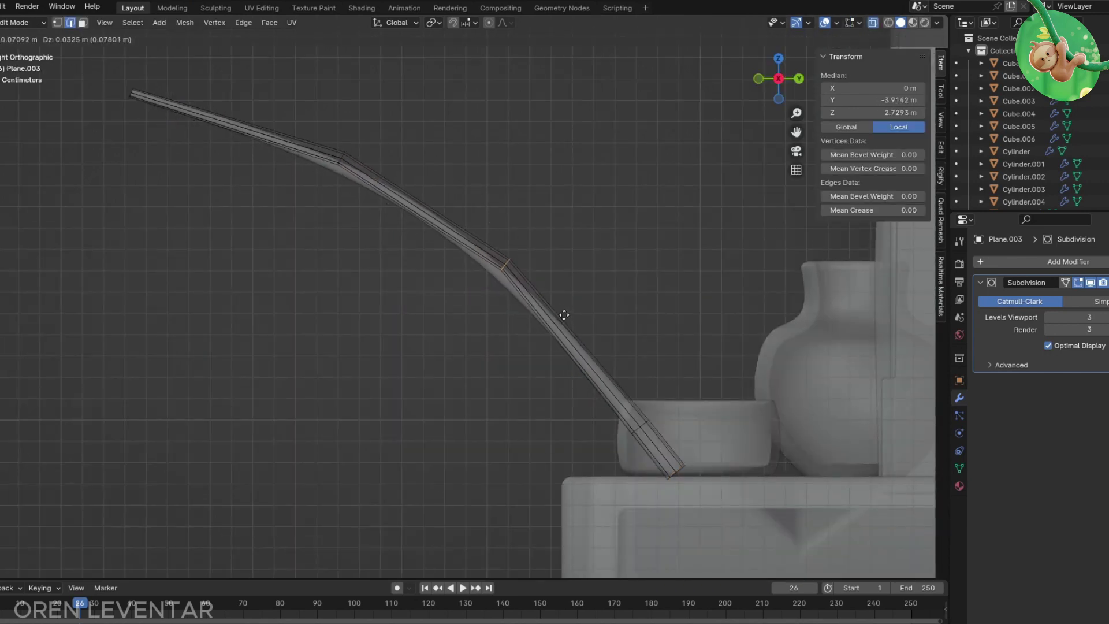
key("g")
left_click(572, 321)
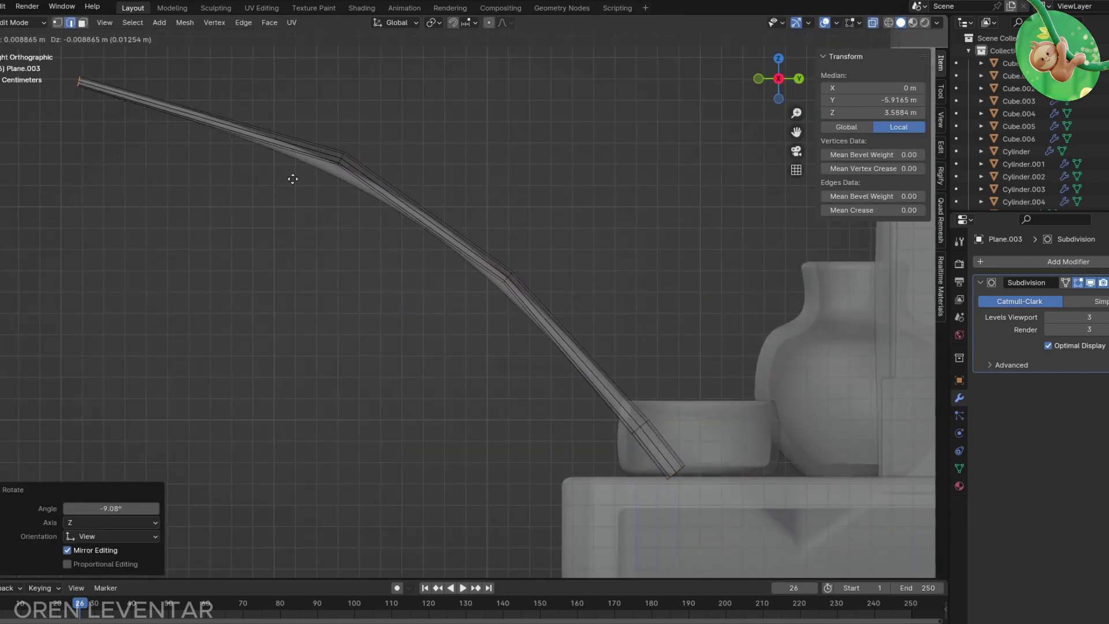
Step: Loop-cut near the tube's tip, slide it toward the end, and fatten the tip
key("ctrl+r")
left_click(686, 448)
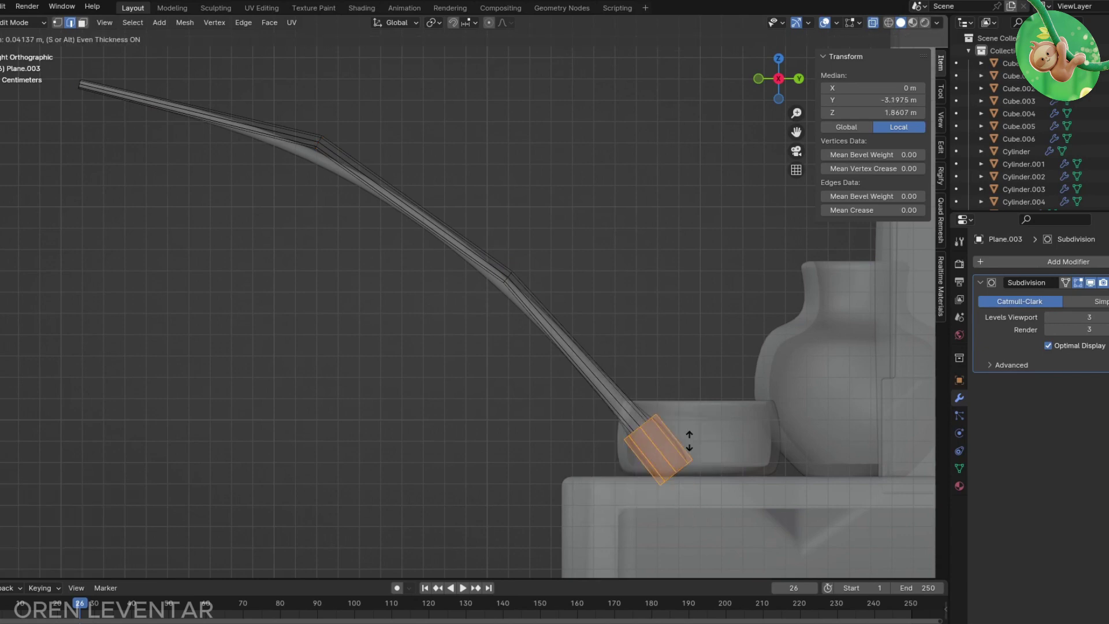
middle_click_drag(701, 446, 664, 405)
key("KP_3")
scroll(633, 420, "up", 3)
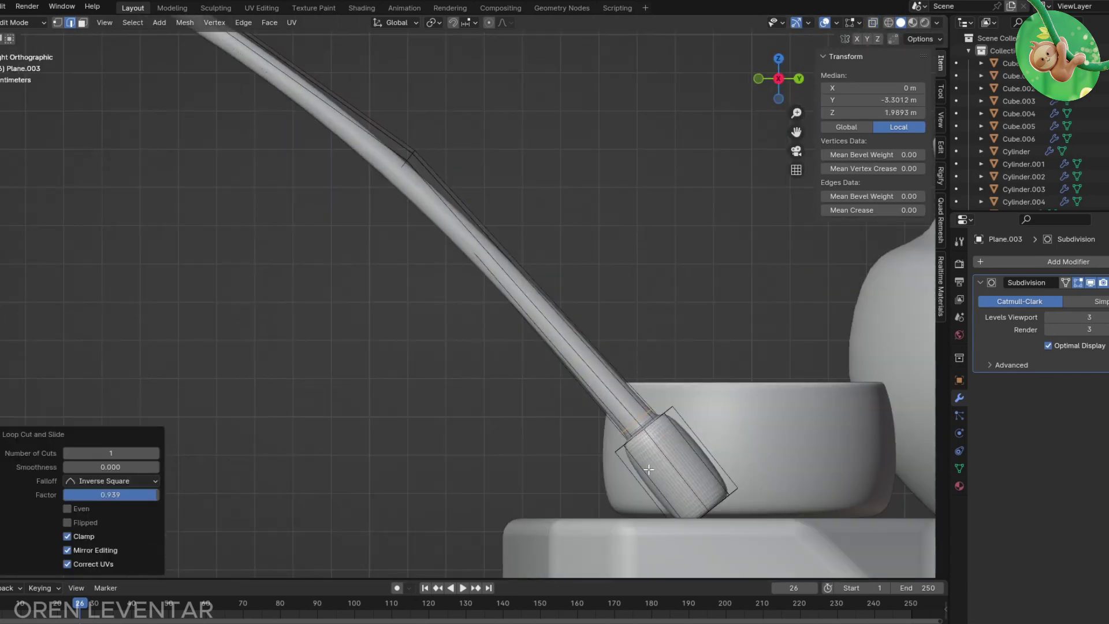
middle_click_drag(649, 469, 578, 369)
key("g")
key("g")
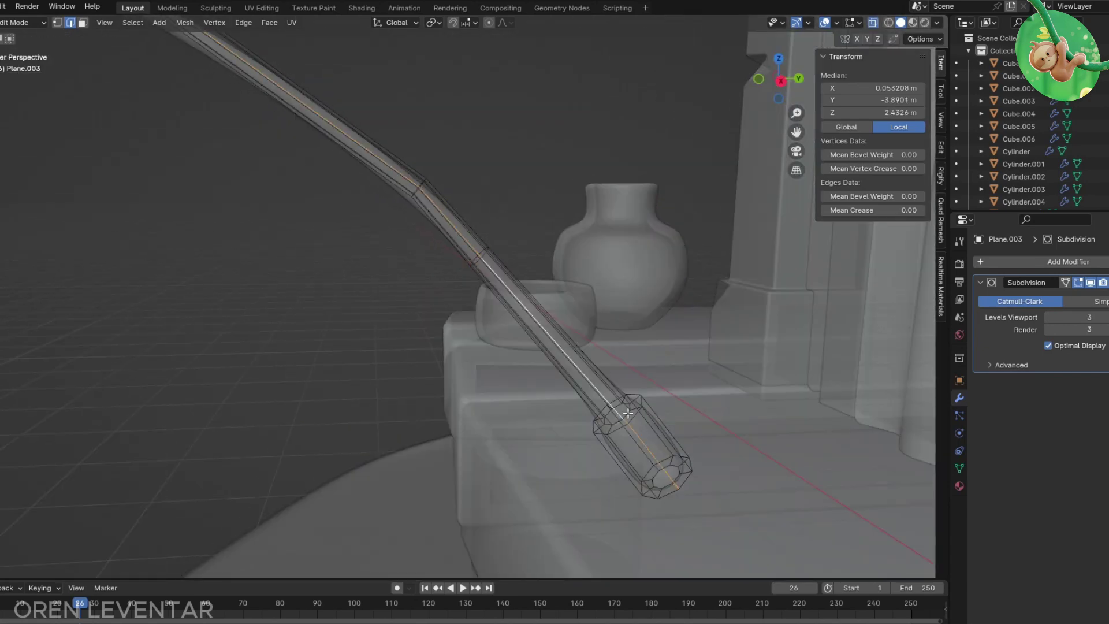
key("ctrl+z")
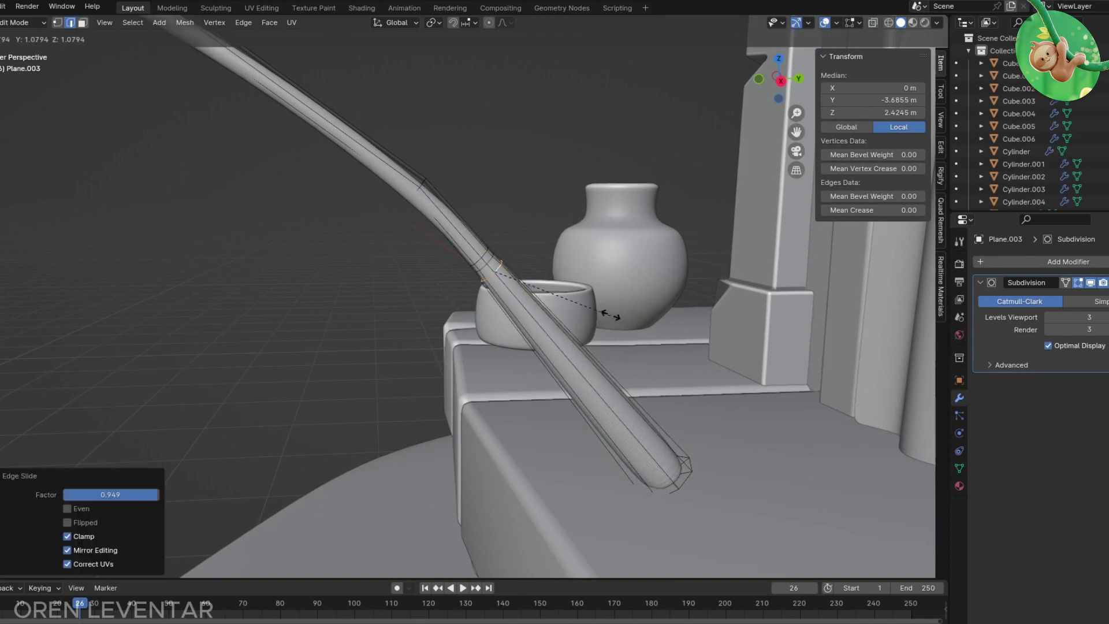
key("Tab")
Step: Apply Shade Smooth to the tube
right_click(559, 335)
left_click(509, 287)
middle_click_drag(531, 374, 536, 397)
scroll(560, 429, "up", 2)
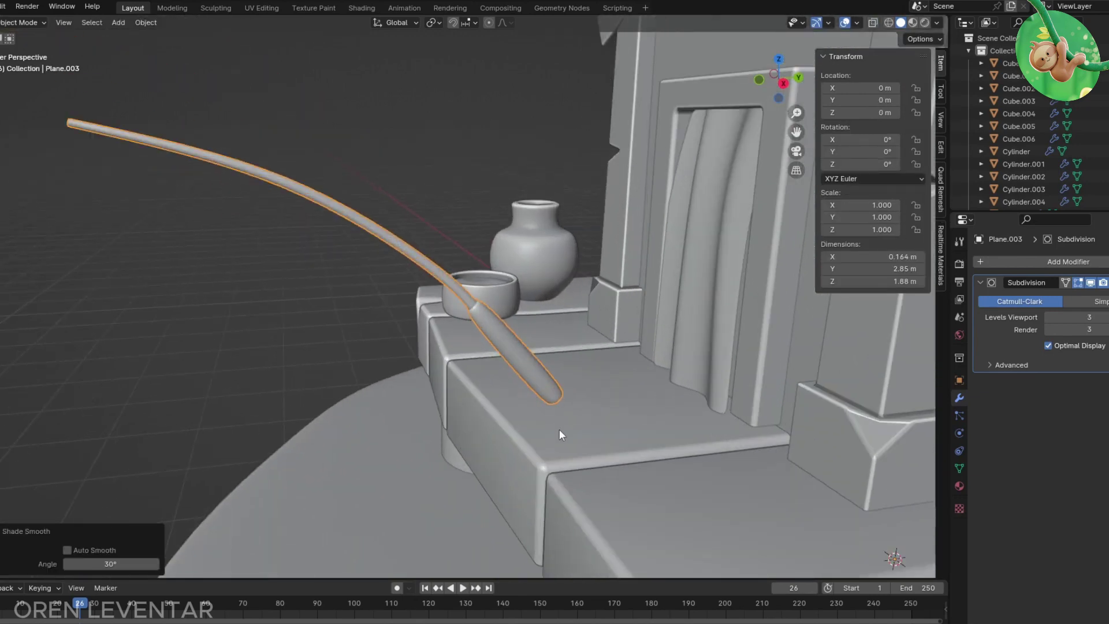
key("KP_3")
scroll(506, 414, "up", 3)
Step: Add another loop cut to the tube, then zoom out to the whole island
key("Tab")
key("ctrl+r")
left_click(501, 414)
key("Tab")
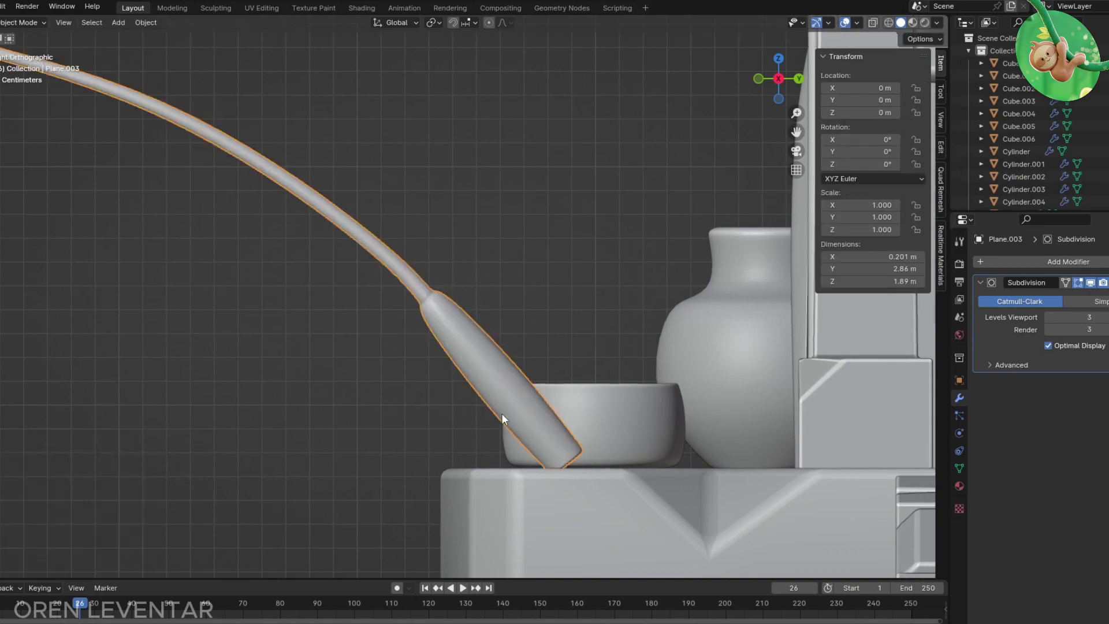
scroll(501, 414, "down", 5)
mouse_move(501, 413)
middle_mouse_down()
mouse_move(235, 411)
mouse_move(268, 407)
middle_mouse_up()
Step: Duplicate the small bowl onto the deck and shrink the copy to 0.4 scale
key("KP_7")
left_click(453, 354)
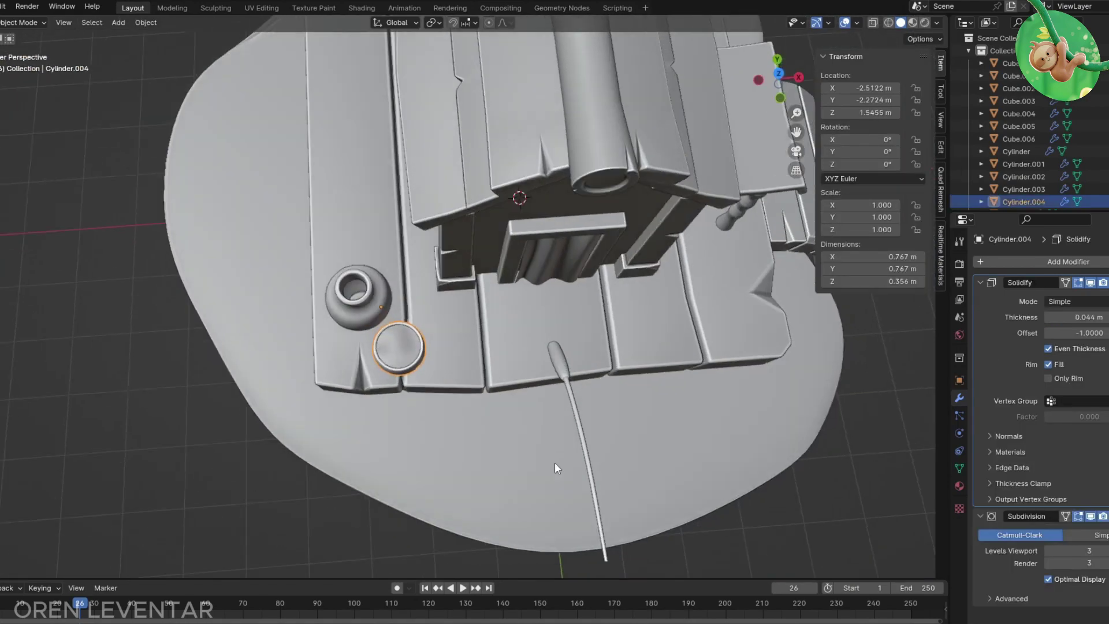
key("shift+d")
left_click(694, 420)
middle_click_drag(694, 420, 607, 344)
key("Tab")
key("s")
key("z")
key("z")
key("z")
type(".4")
key("Return")
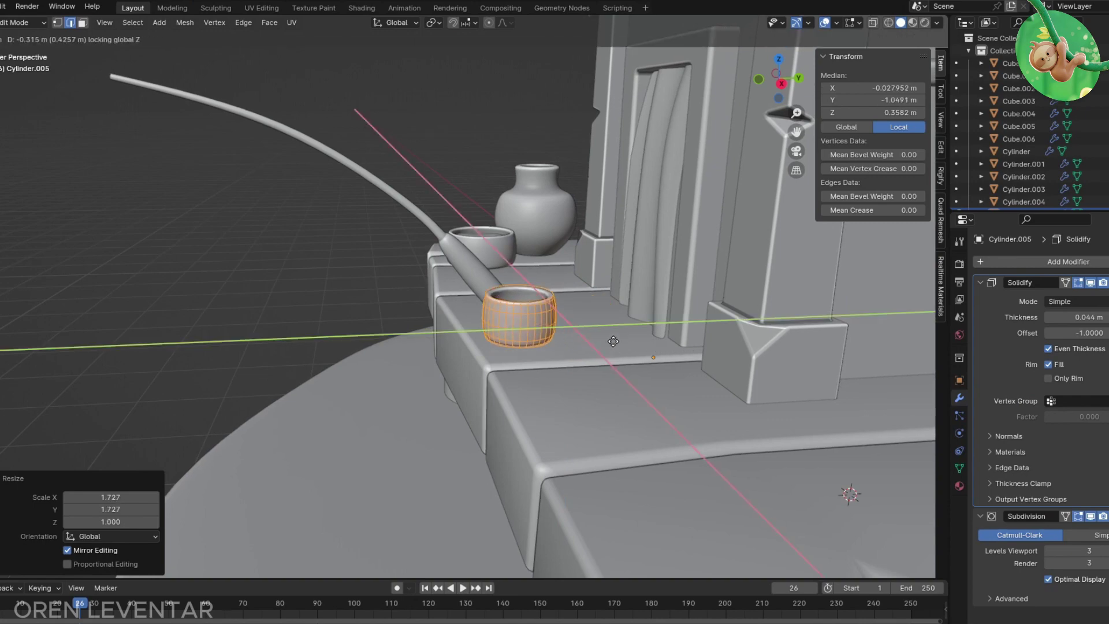
left_click(613, 342)
Step: Move the pipe stem so its end rests in the new bowl
key("KP_1")
key("Tab")
left_click(454, 260)
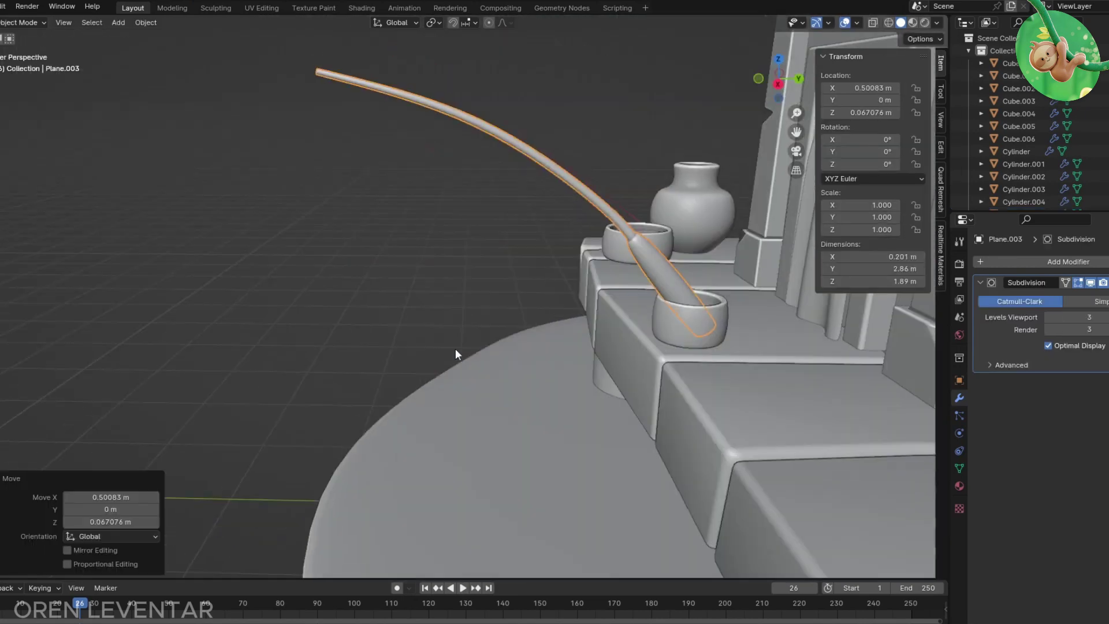
middle_click_drag(522, 328, 673, 355)
scroll(693, 332, "up", 4)
left_click(693, 329)
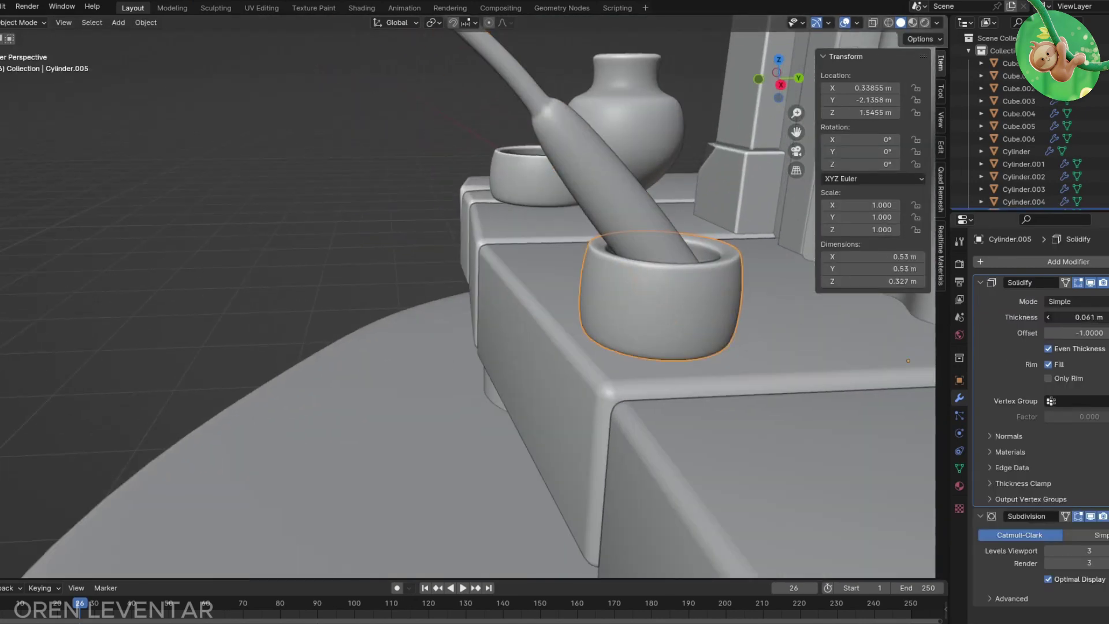
left_click(646, 241)
key("g")
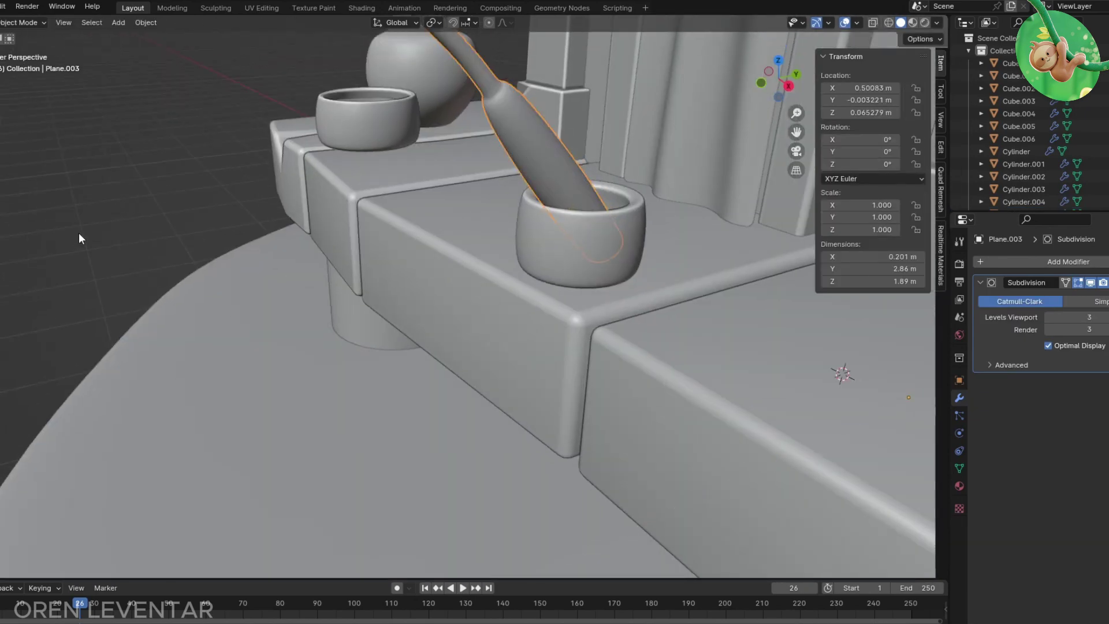
scroll(79, 232, "down", 5)
Step: Add a loop cut to the pipe and shade it smooth
middle_click_drag(505, 329, 432, 195)
key("KP_3")
key("Tab")
scroll(469, 181, "up", 5)
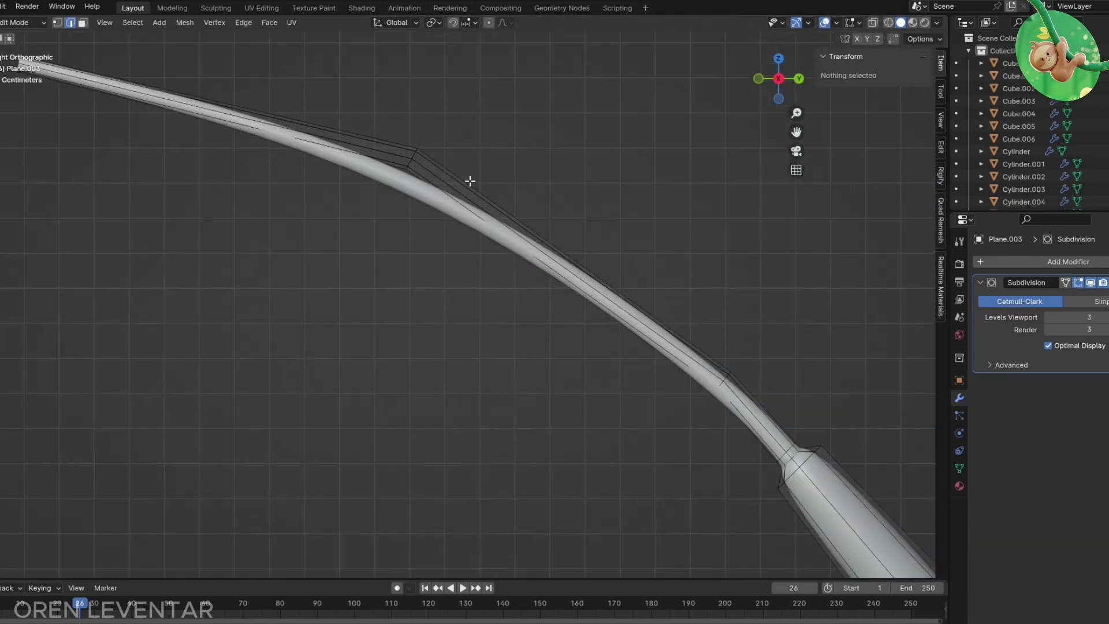
key("ctrl+r")
left_click(519, 222)
key("Tab")
mouse_move(520, 223)
middle_mouse_down()
mouse_move(490, 335)
mouse_move(321, 292)
middle_mouse_up()
right_click(501, 289)
left_click(501, 277)
scroll(502, 278, "down", 4)
Step: Scale the pipe's end loop and reposition a vertex at its far end
key("Tab")
left_click(265, 246, "alt")
key("s")
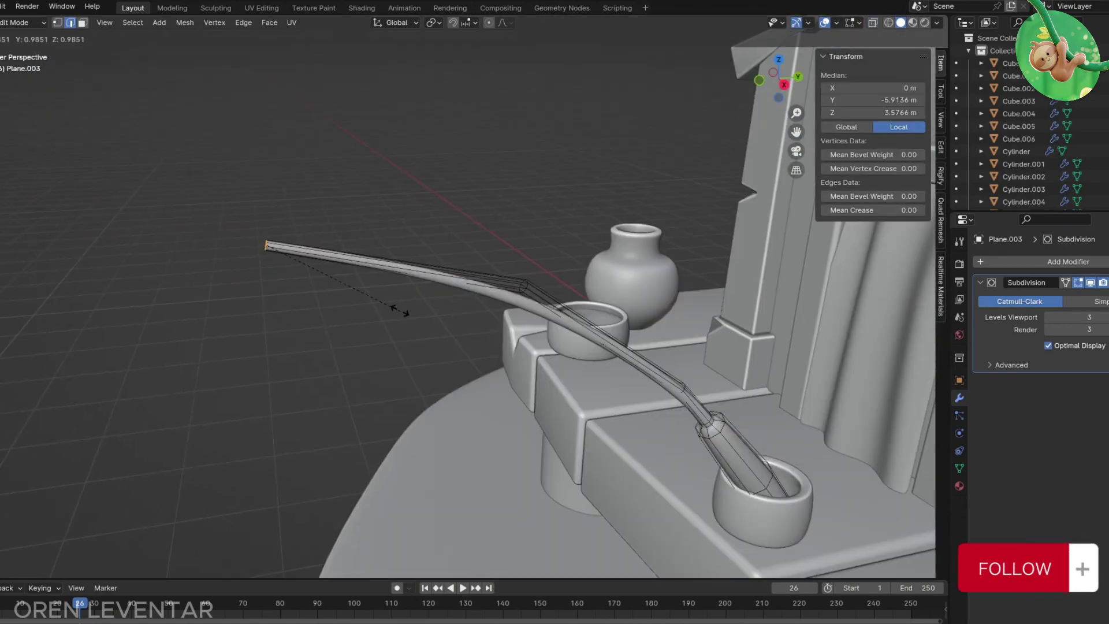
left_click(399, 310)
middle_click_drag(398, 311, 307, 258)
right_click(306, 257)
left_click(266, 207)
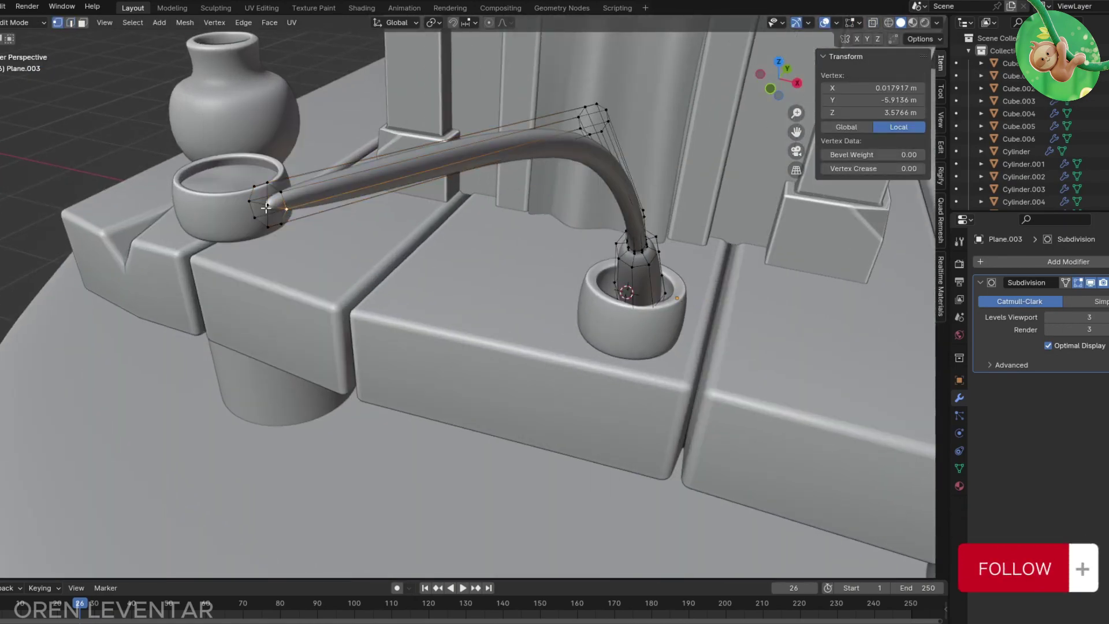
left_click(376, 241)
key("Tab")
middle_click_drag(376, 241, 417, 322)
scroll(477, 312, "down", 3)
key("KP_1")
Step: Set the rod's origin to its geometry and tilt it around the Y axis
right_click(527, 350)
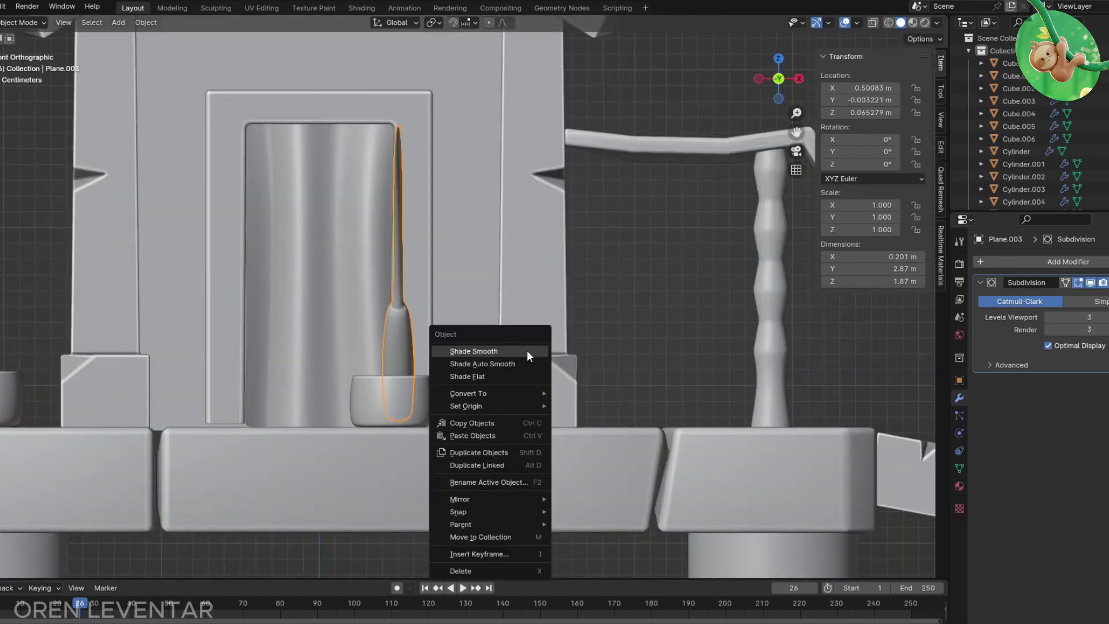
left_click(620, 418)
key("r")
left_click(428, 396)
middle_click_drag(429, 397, 289, 358)
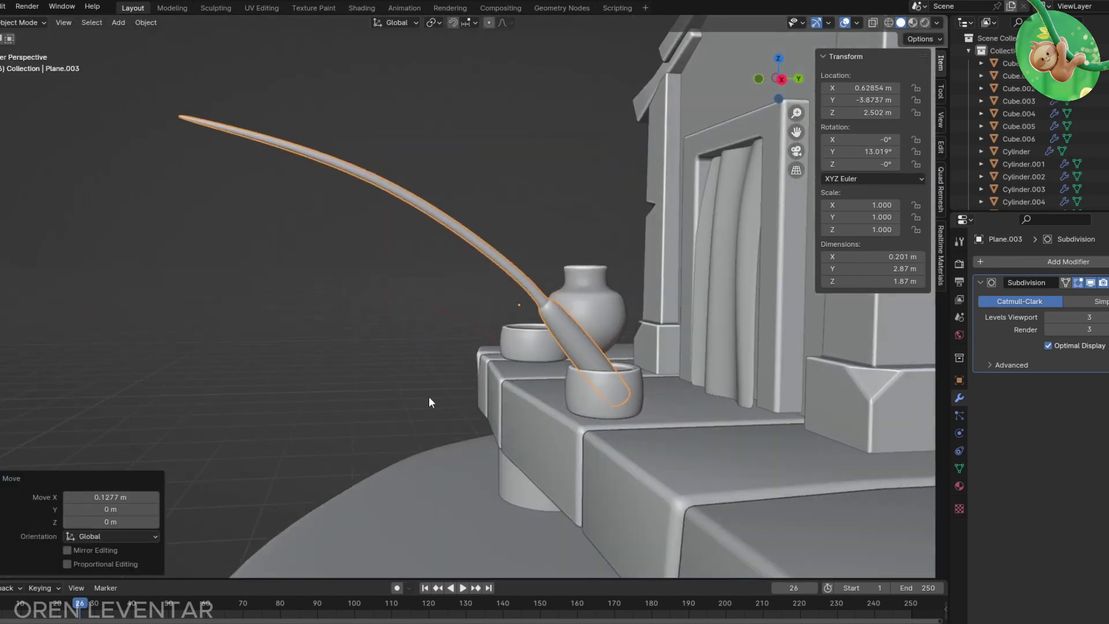
scroll(289, 358, "down", 2)
key("KP_Decimal")
Step: Thicken the rod along its normals and scale up its upper section
key("Tab")
key("alt+s")
left_click(442, 350)
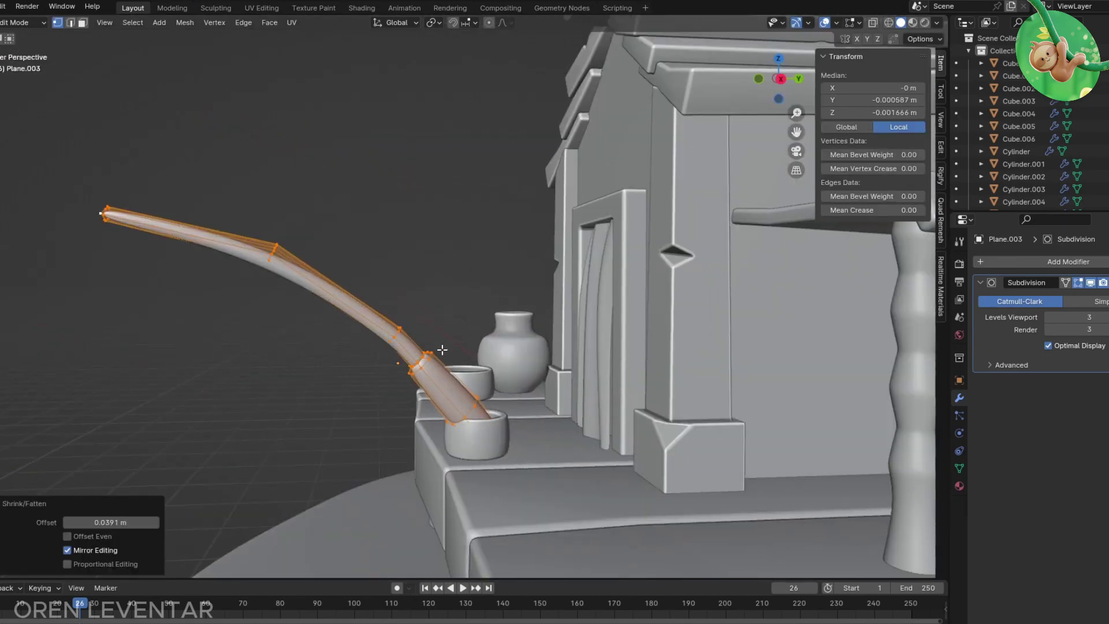
key("alt+z")
key("s")
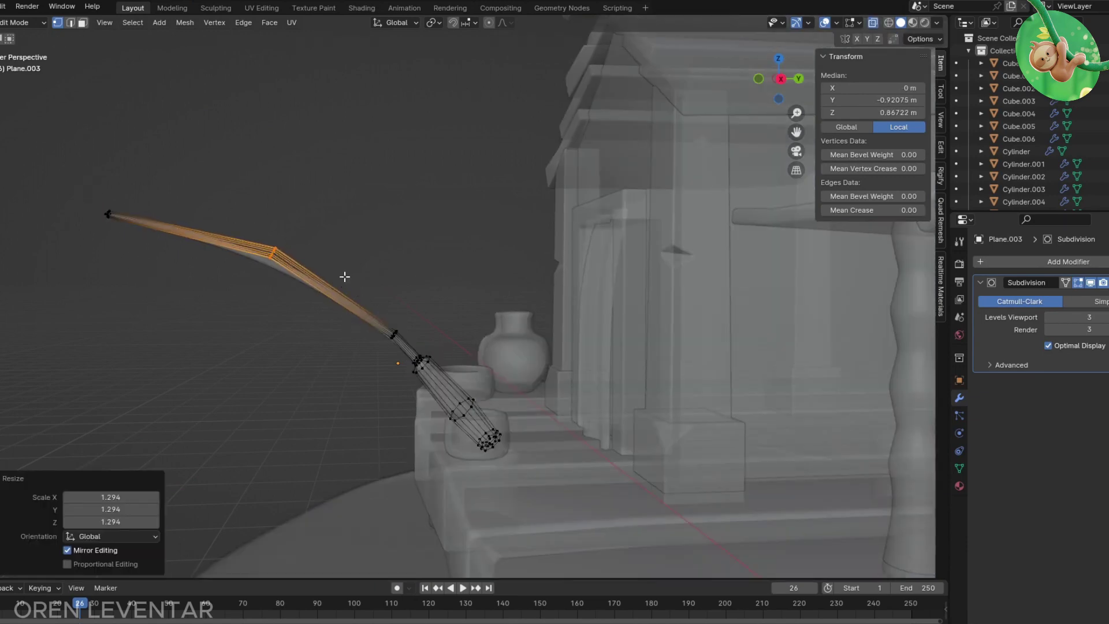
key("ctrl+i")
key("Tab")
key("alt+z")
middle_click_drag(273, 384, 294, 396)
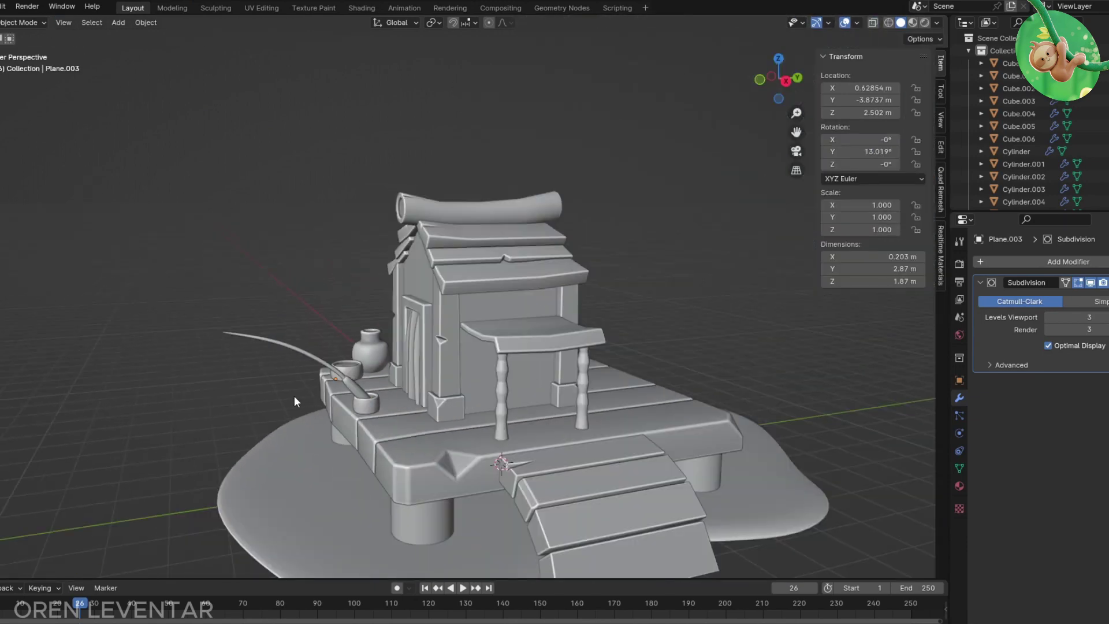
Step: Add a new Bezier curve object to the scene
key("KP_Decimal")
key("KP_3")
key("shift+a")
left_click(397, 320)
Step: Rotate the Bezier curve upright and move it to the rod's tip
scroll(487, 439, "down", 3)
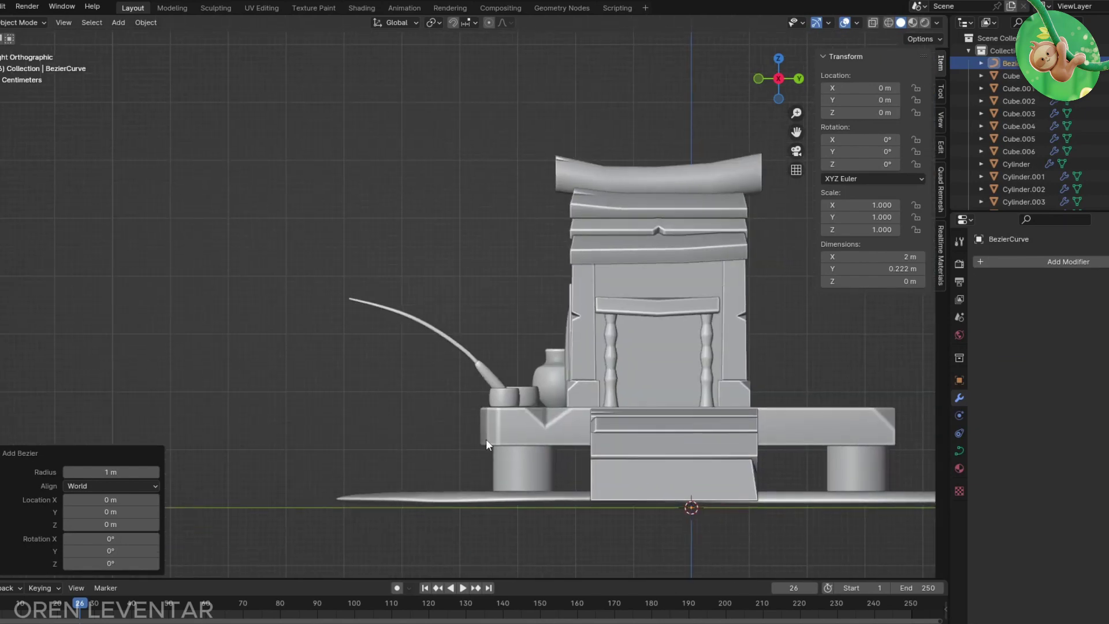
key("KP_1")
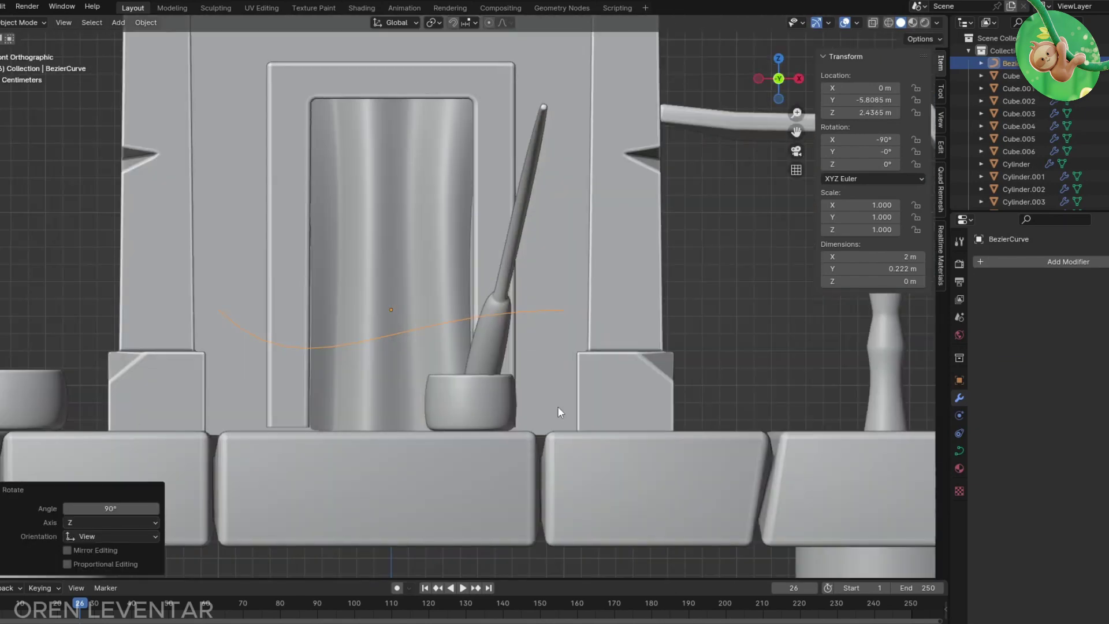
scroll(557, 406, "down", 3)
key("r")
key("g")
left_click(432, 297)
scroll(432, 297, "up", 4)
key("Tab")
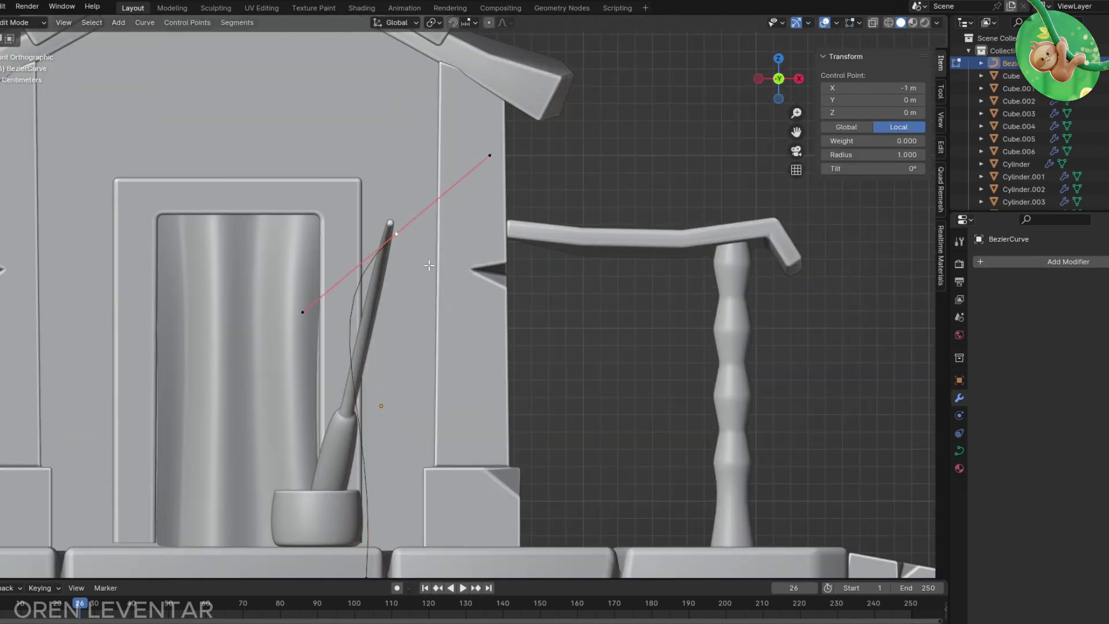
scroll(416, 295, "down", 3, "shift")
Step: Subdivide the curve and pull its lower point straight down past the deck edge
right_click(401, 288)
left_click(401, 293)
left_click(407, 174)
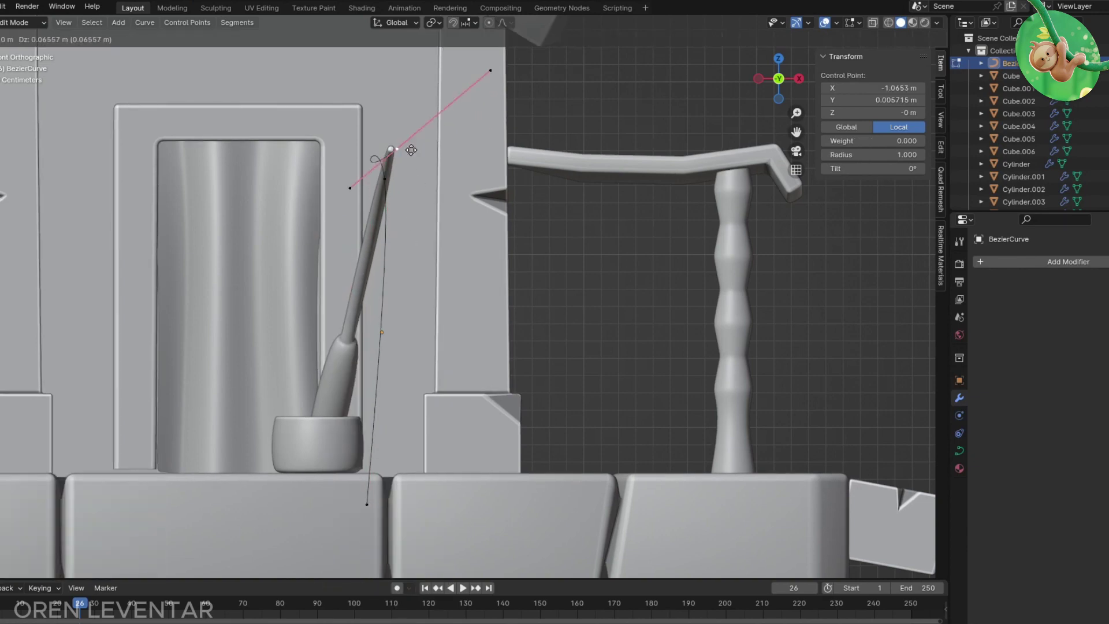
middle_click_drag(407, 173, 517, 141)
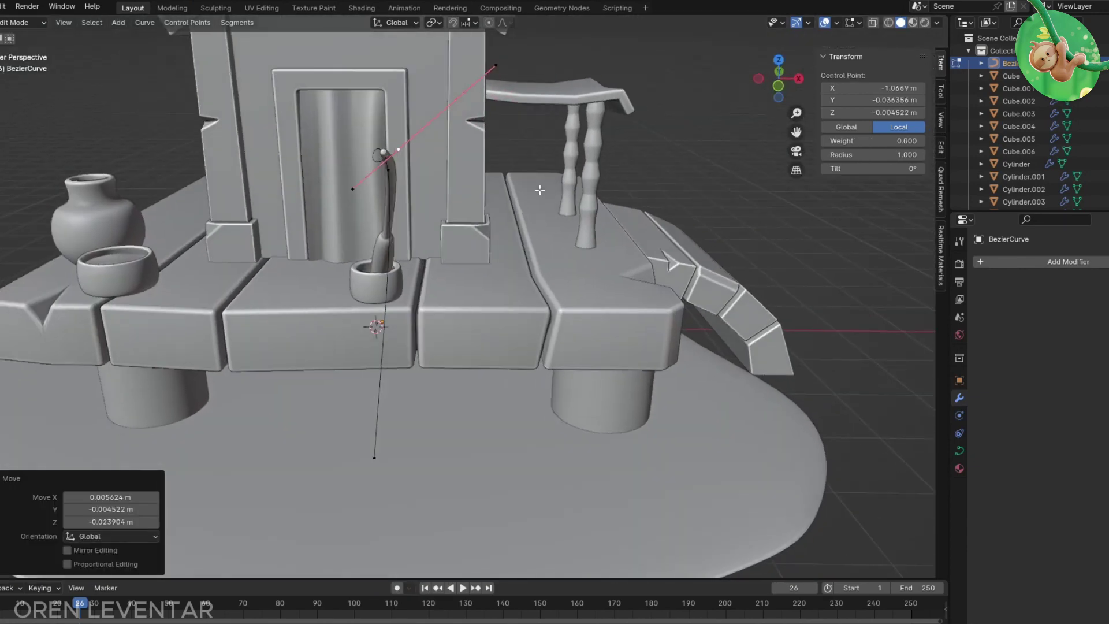
key("r")
mouse_move(394, 167)
middle_mouse_down()
mouse_move(324, 195)
mouse_move(519, 155)
middle_mouse_up()
key("g")
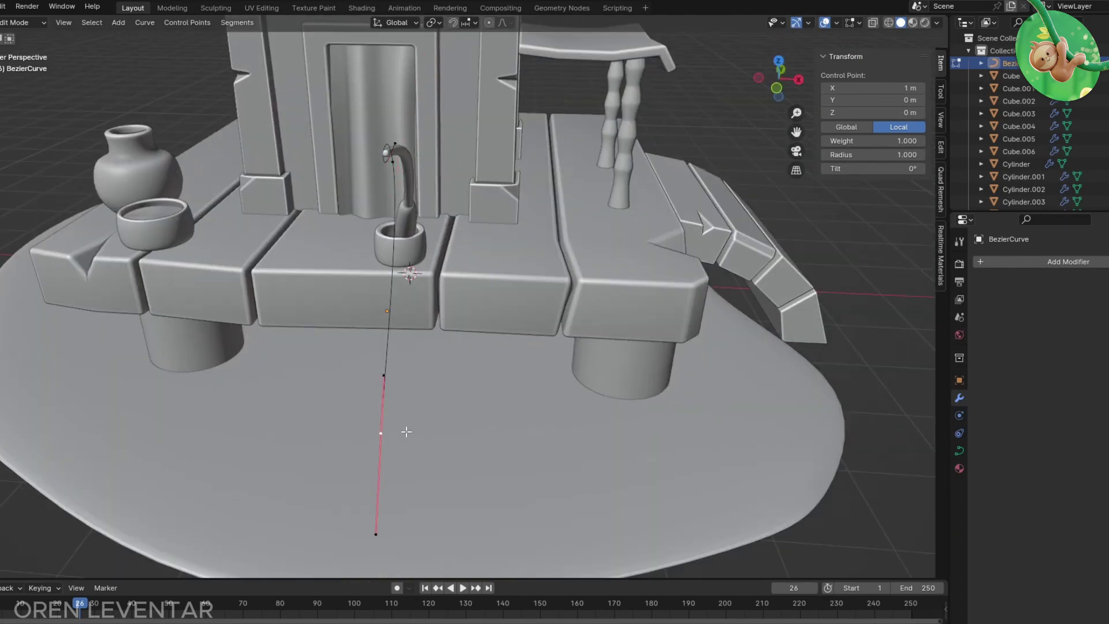
right_click(439, 182)
key("Escape")
key("KP_1")
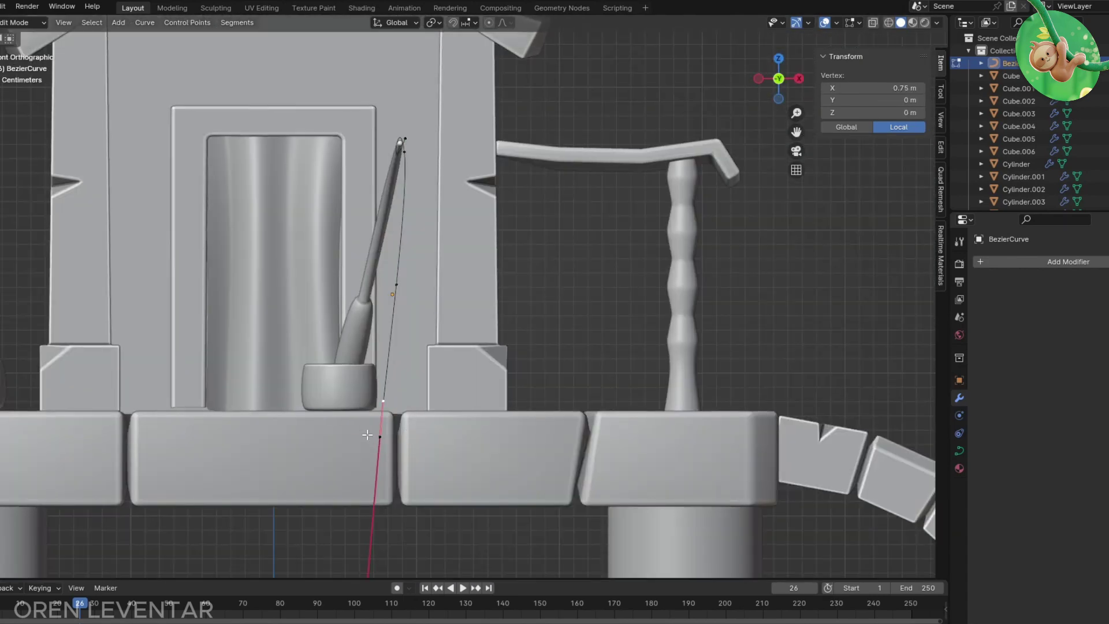
left_click(455, 515)
mouse_move(454, 515)
middle_mouse_down()
mouse_move(362, 476)
mouse_move(441, 525)
mouse_move(466, 453)
mouse_move(449, 438)
middle_mouse_up()
Step: Pull the island's front-edge vertices outward beneath the line
left_click_drag(430, 396, 469, 480)
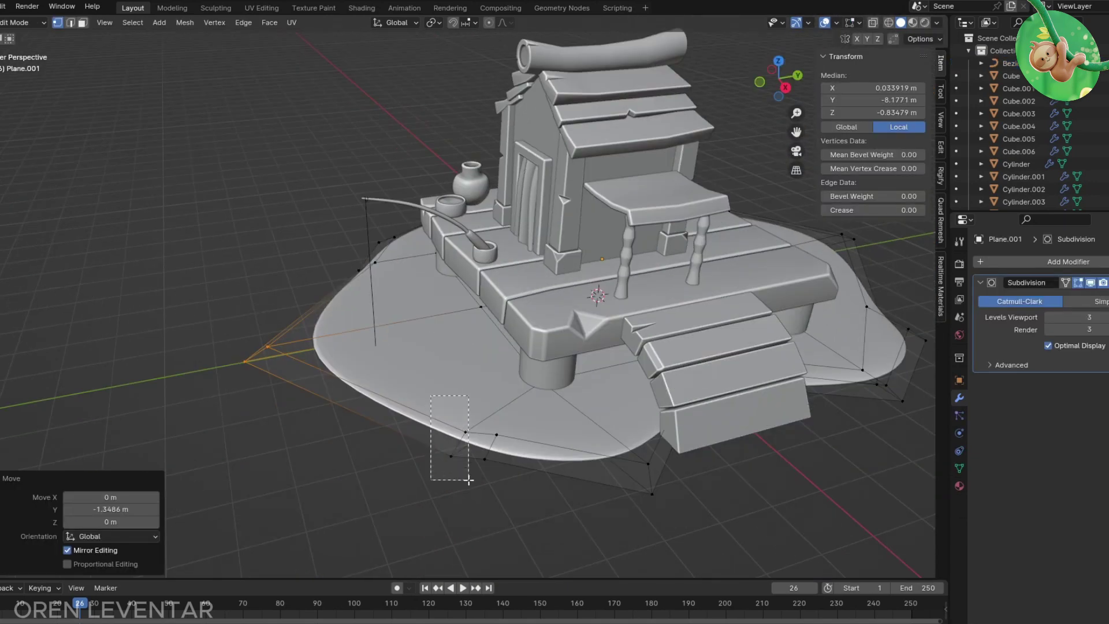
left_click(403, 483)
key("Tab")
Step: Give the curve a Bevel Depth of 0.01 m for a thin fishing line
left_click(959, 449)
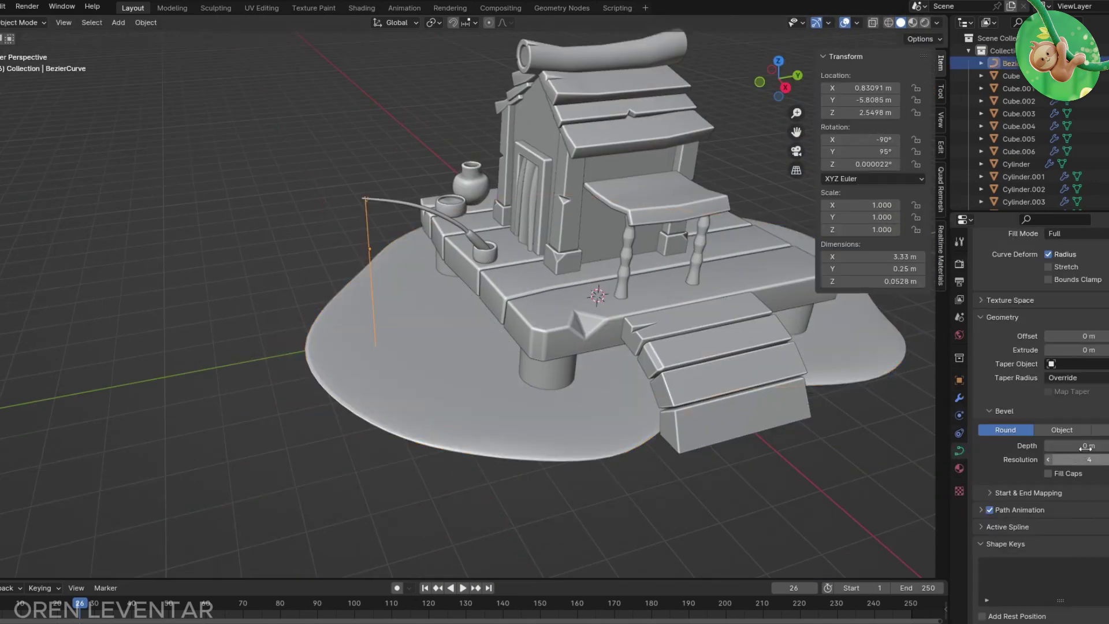
scroll(299, 206, "up", 5)
middle_click_drag(299, 205, 522, 247)
scroll(378, 284, "up", 5)
scroll(378, 284, "down", 4)
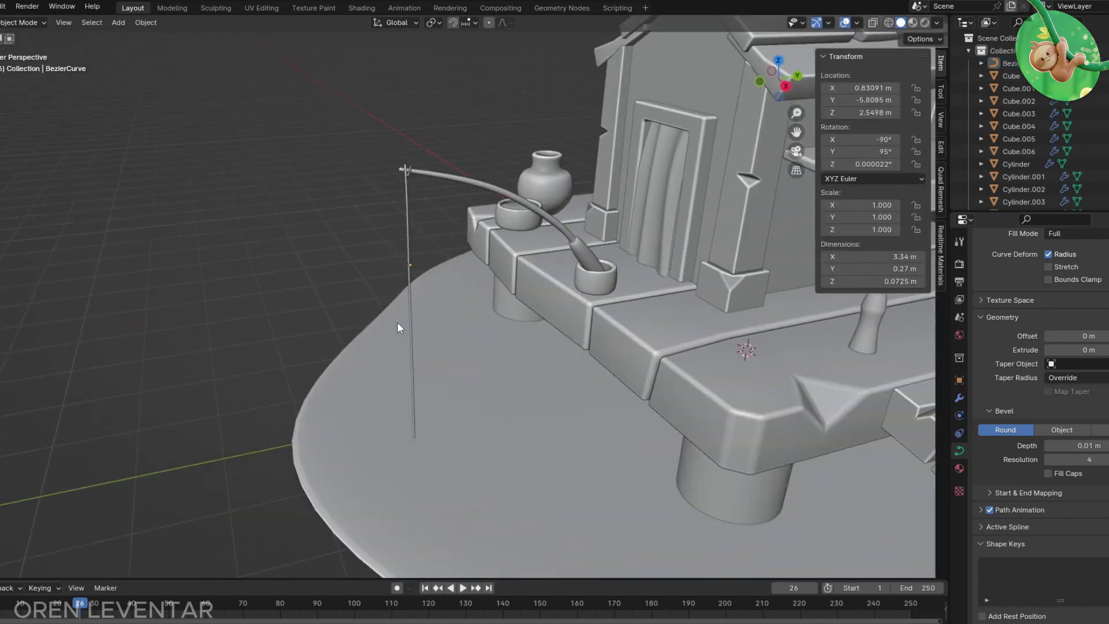
middle_click_drag(397, 321, 338, 340)
key("KP_3")
scroll(324, 404, "up", 4)
Step: Add a small cube and place it beside the fishing line
key("shift+a")
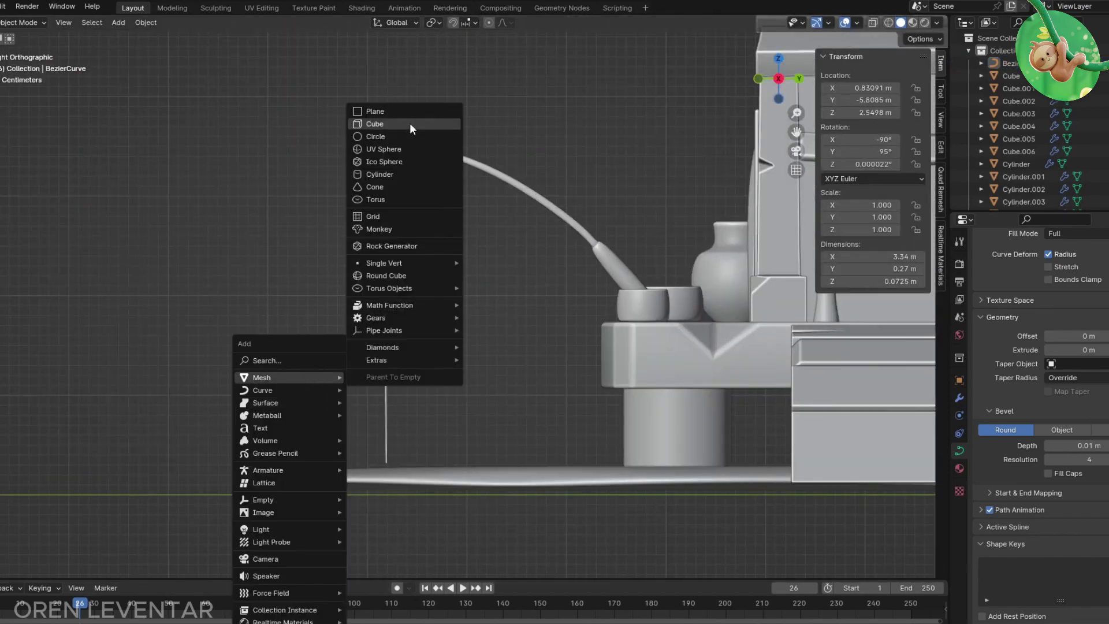
left_click(410, 123)
key("s")
left_click(508, 403)
scroll(403, 347, "up", 3)
key("g")
left_click(403, 348)
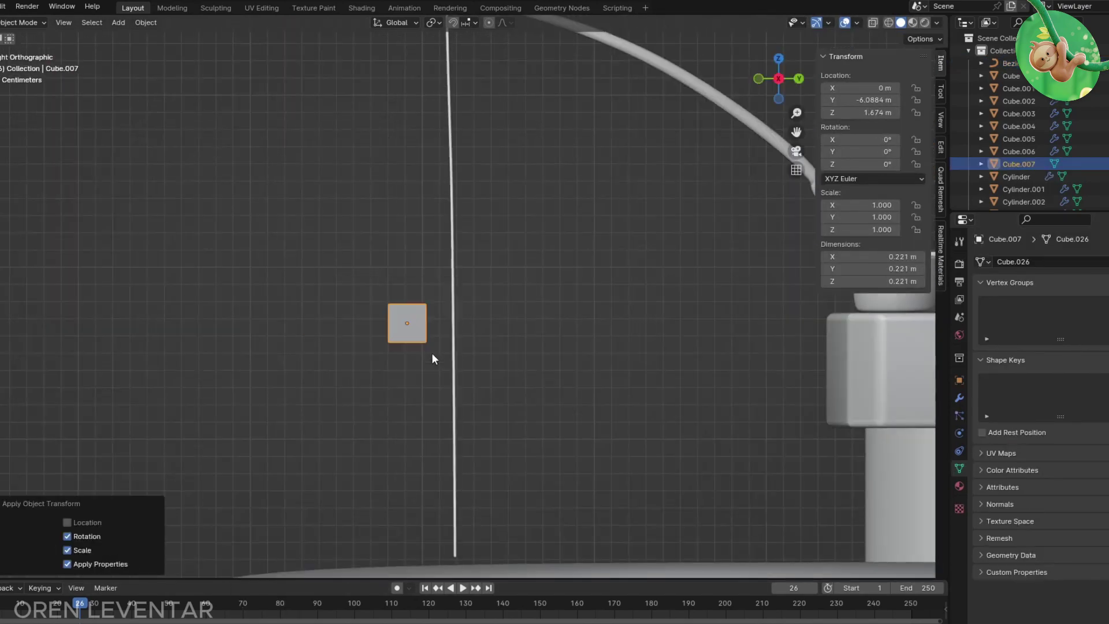
Step: Round the cube into a subdivided sphere and narrow its top and bottom vertex rings
key("ctrl+2")
left_click(959, 398)
key("Tab")
scroll(507, 317, "up", 4)
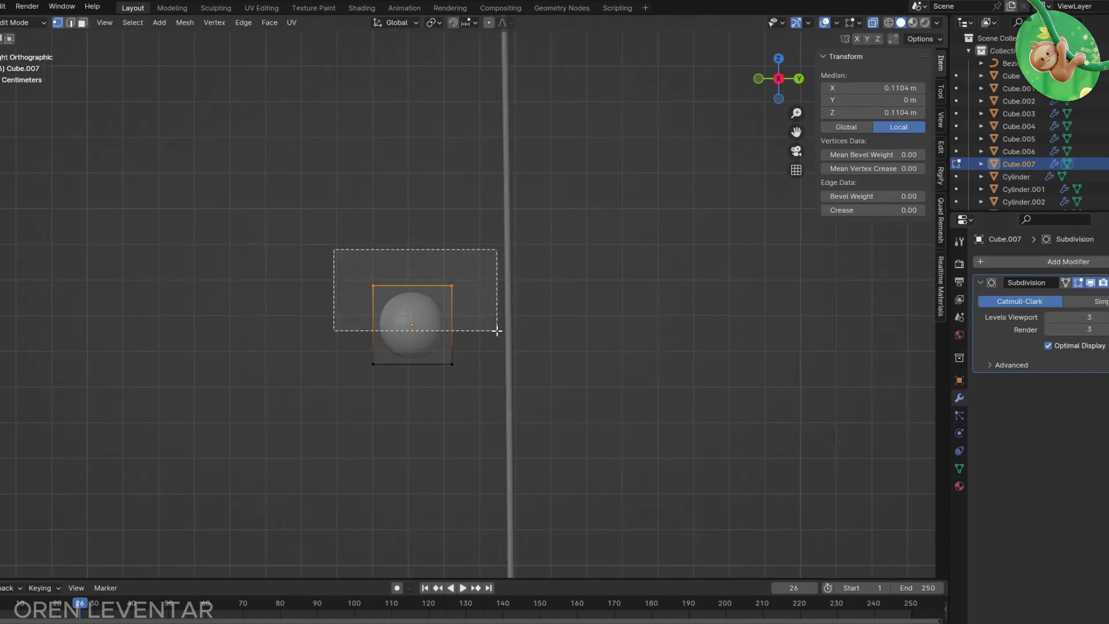
left_click_drag(334, 250, 497, 331)
key("g")
key("z")
left_click(462, 305)
left_click_drag(356, 354, 479, 375, "shift")
key("s")
left_click(568, 420)
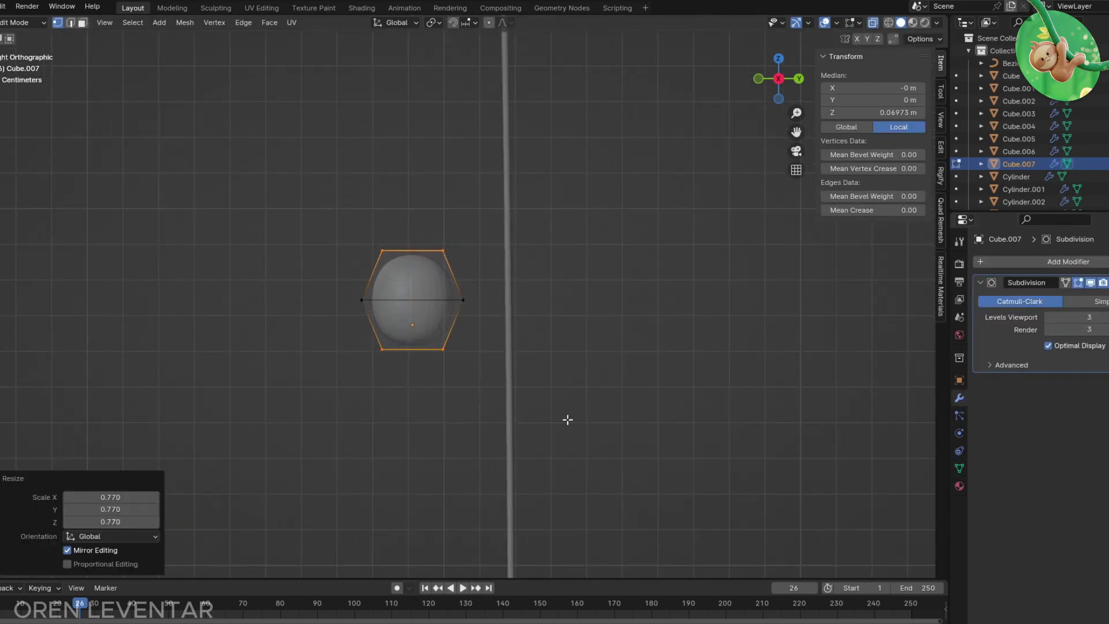
Step: Move the top and bottom vertices vertically to stretch the sphere into an egg
key("g")
key("z")
left_click(497, 231)
left_click_drag(341, 327, 470, 376)
key("g")
key("z")
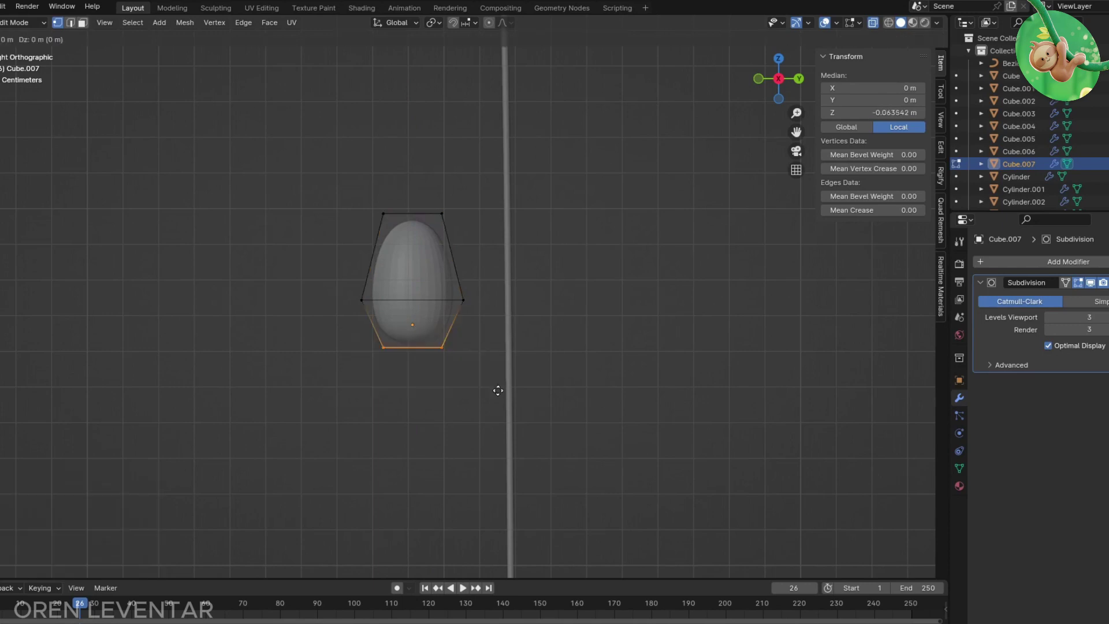
middle_click_drag(479, 288, 483, 287)
key("Tab")
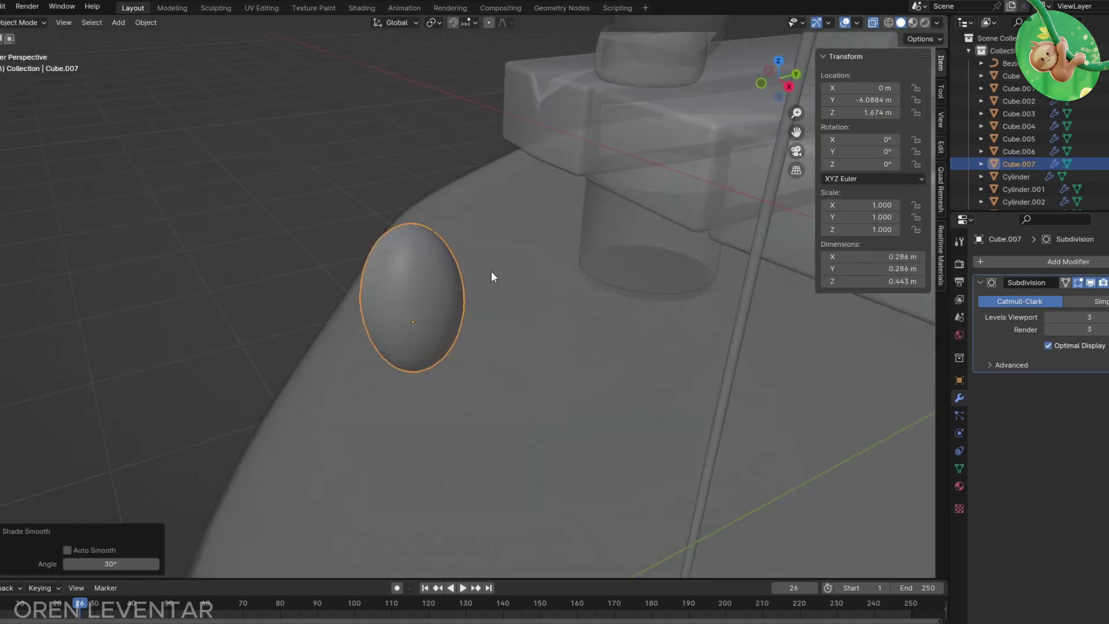
Step: Inset the egg's top and bottom faces
key("Tab")
key("3")
left_click(482, 256)
key("i")
left_click(587, 272)
key("e")
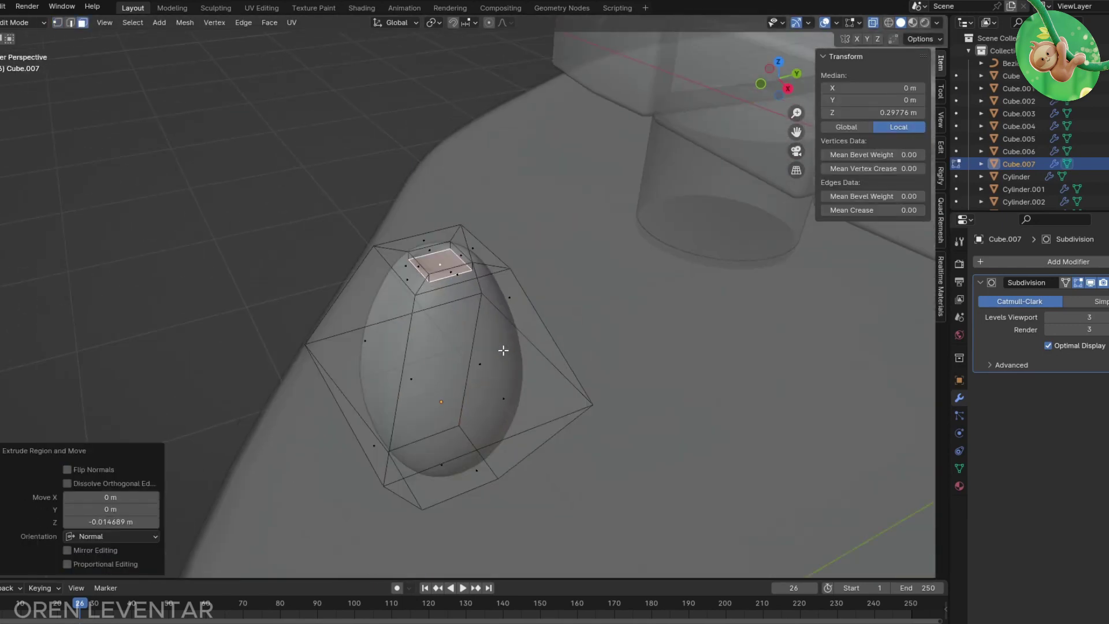
middle_click_drag(504, 349, 449, 461)
left_click(439, 404)
key("i")
left_click(602, 407)
mouse_move(602, 407)
middle_mouse_down()
mouse_move(520, 413)
mouse_move(573, 292)
middle_mouse_up()
scroll(520, 413, "down", 5)
key("KP_3")
Step: Extrude the top face into a spike and the bottom face into a tapered point
key("e")
left_click(618, 222)
left_click(500, 186)
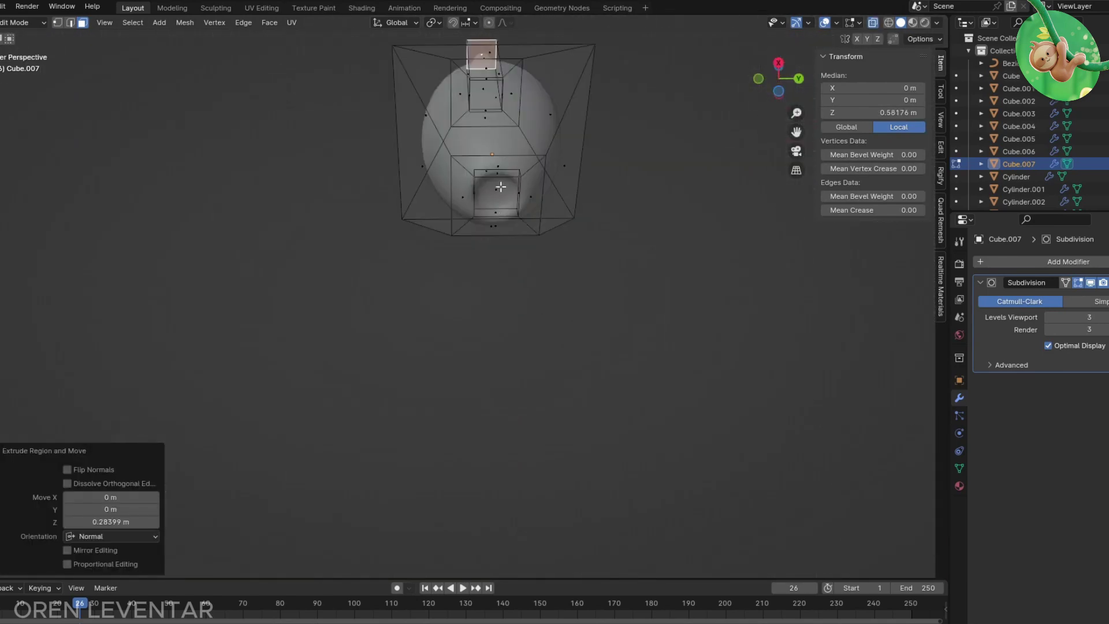
key("e")
key("s")
left_click(553, 294)
middle_click_drag(553, 294, 513, 248, "shift")
key("Tab")
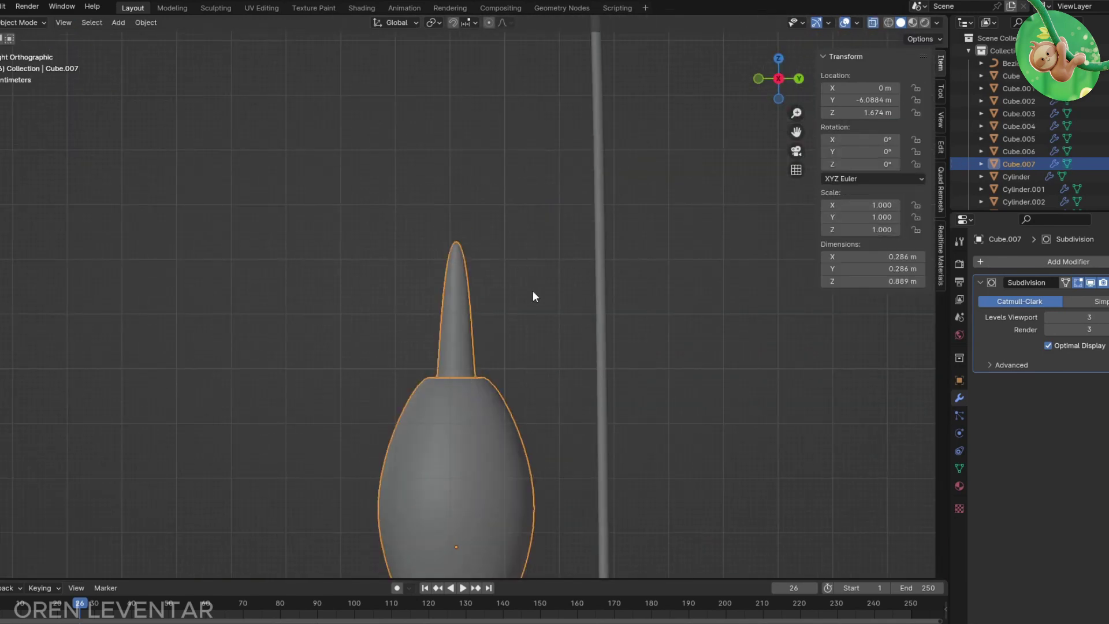
Step: Bevel the middle edge loop and push it outward into a raised band
scroll(533, 289, "down", 3)
key("Tab")
left_click(517, 374, "alt")
key("ctrl+b")
left_click(641, 391)
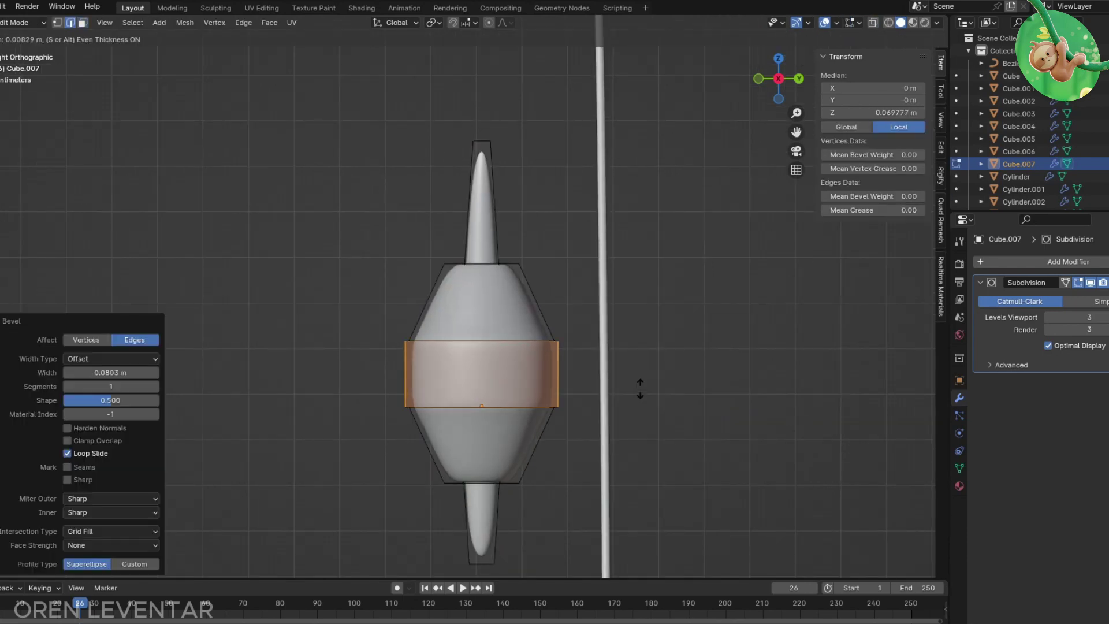
key("alt+e")
left_click(640, 389)
middle_click_drag(640, 389, 514, 337)
left_click(426, 359)
key("Tab")
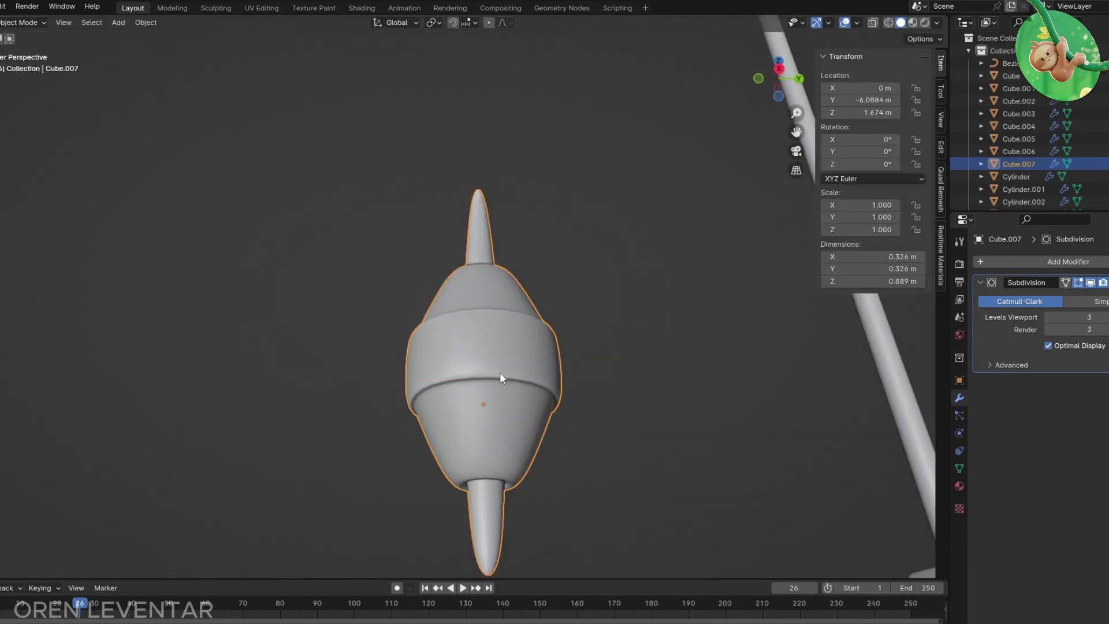
scroll(500, 372, "down", 4)
Step: Move the float along Y and Z until it hangs at the fishing line's end
key("g")
left_click(409, 359)
mouse_move(409, 359)
middle_mouse_down()
mouse_move(441, 334)
mouse_move(584, 331)
mouse_move(573, 342)
mouse_move(524, 338)
middle_mouse_up()
scroll(525, 344, "up", 4)
key("g")
key("y")
left_click(602, 383)
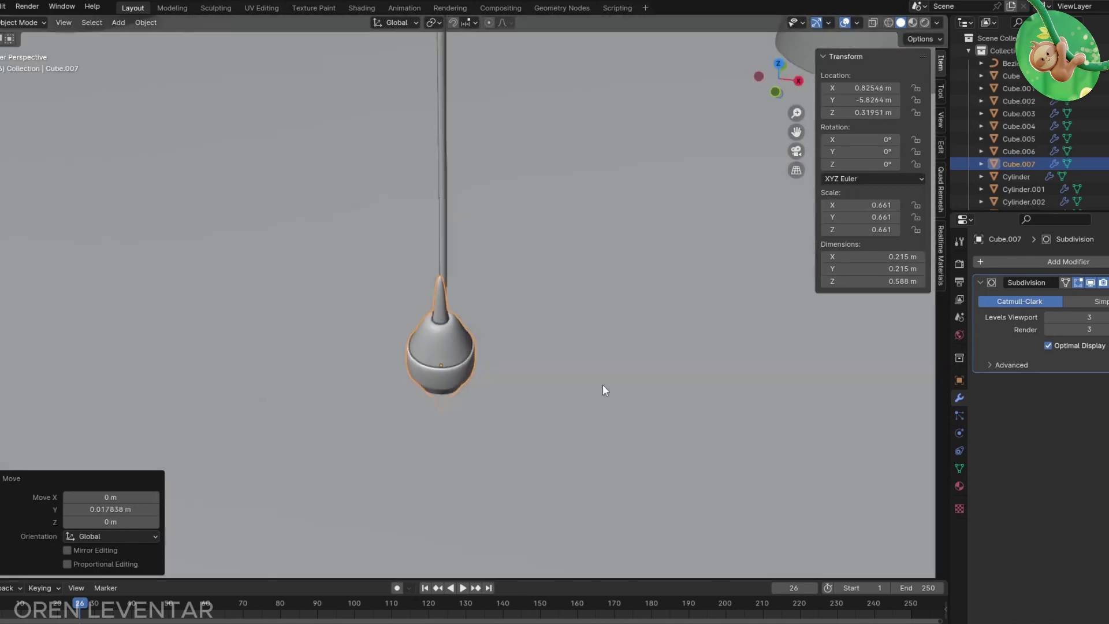
mouse_move(602, 383)
middle_mouse_down()
mouse_move(780, 362)
mouse_move(292, 341)
mouse_move(440, 370)
middle_mouse_up()
key("g")
key("z")
left_click(391, 356)
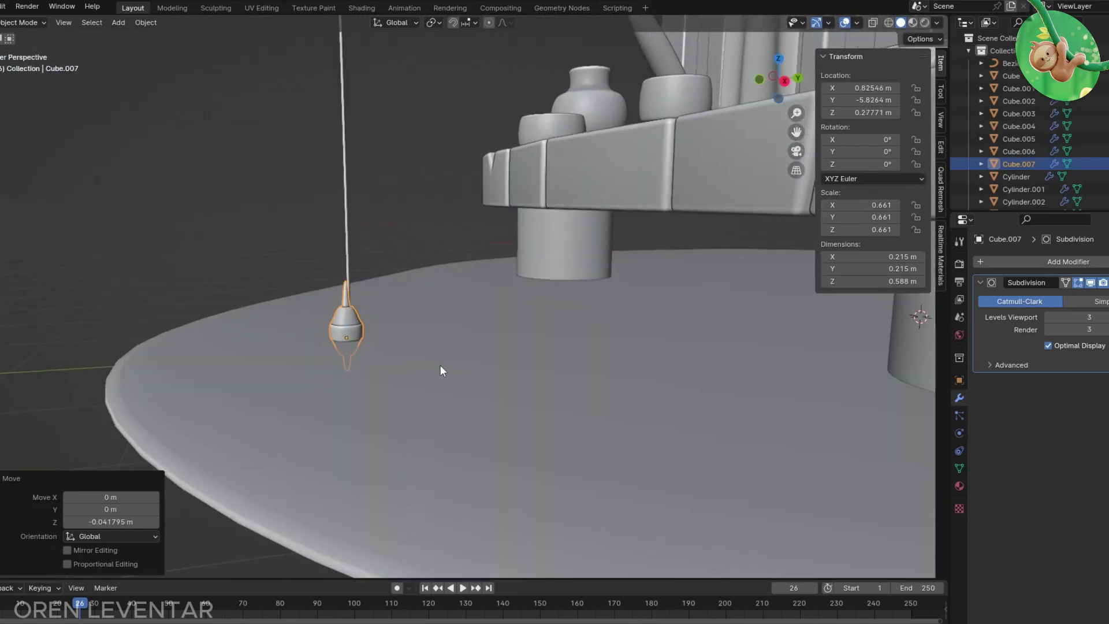
left_click(481, 333)
key("KP_3")
Step: Hide every object in the scene and add a new cube mesh
mouse_move(164, 224)
middle_mouse_down()
mouse_move(237, 293)
mouse_move(402, 279)
mouse_move(268, 303)
middle_mouse_up()
left_click(268, 303)
key("a")
key("h")
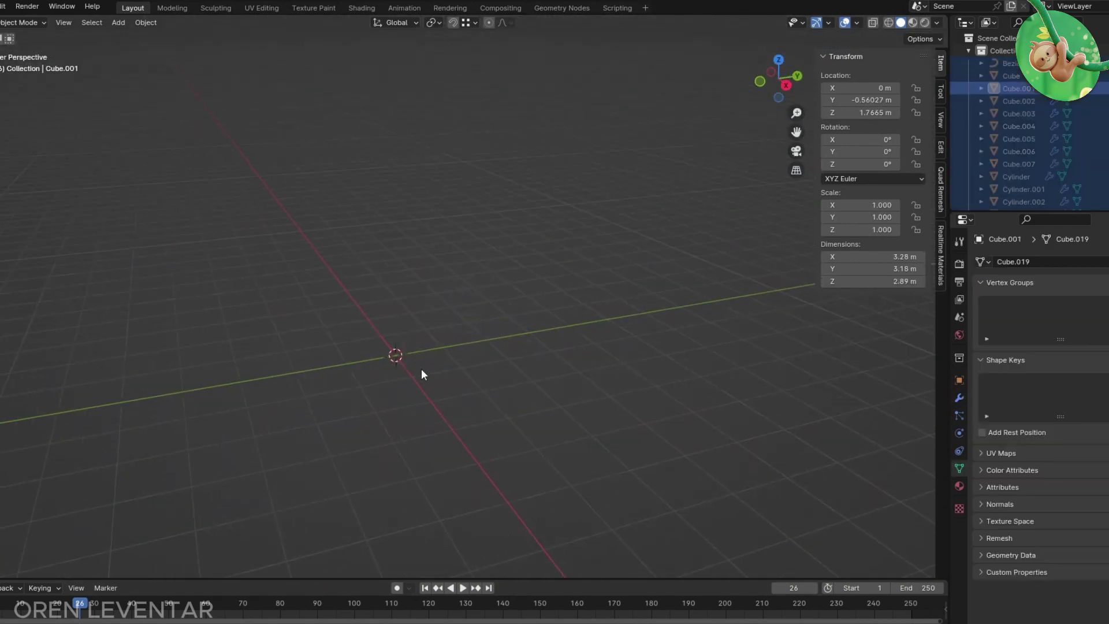
key("shift+a")
left_click(492, 106)
Step: Scale the cube along one axis into a tall post and add Subdivision smoothing
key("KP_3")
key("Tab")
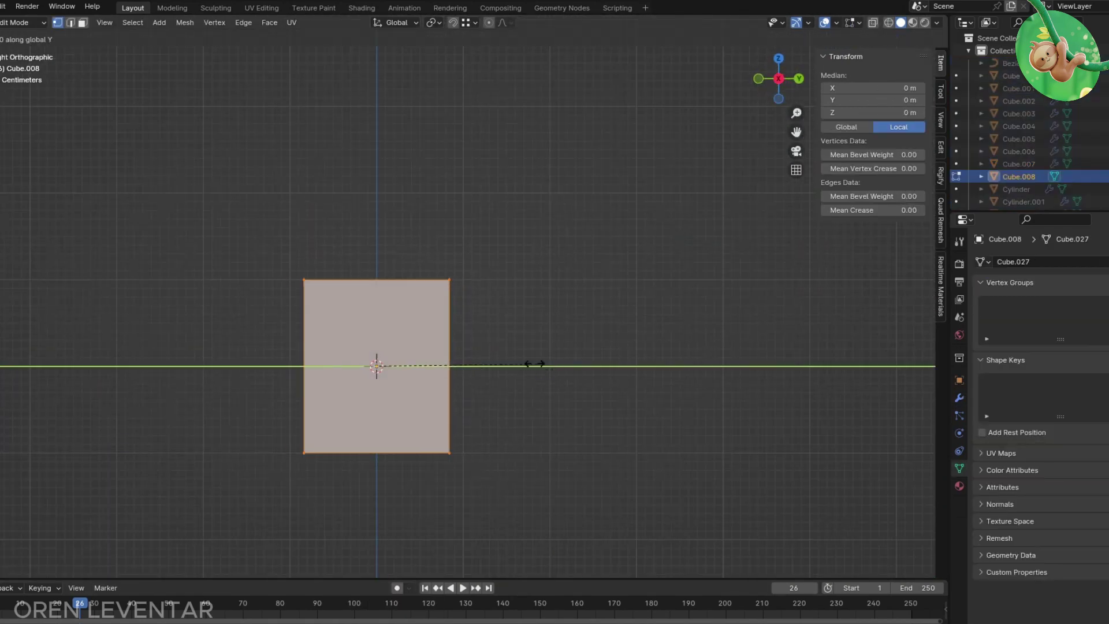
key("KP_1")
key("s")
key("x")
key("Tab")
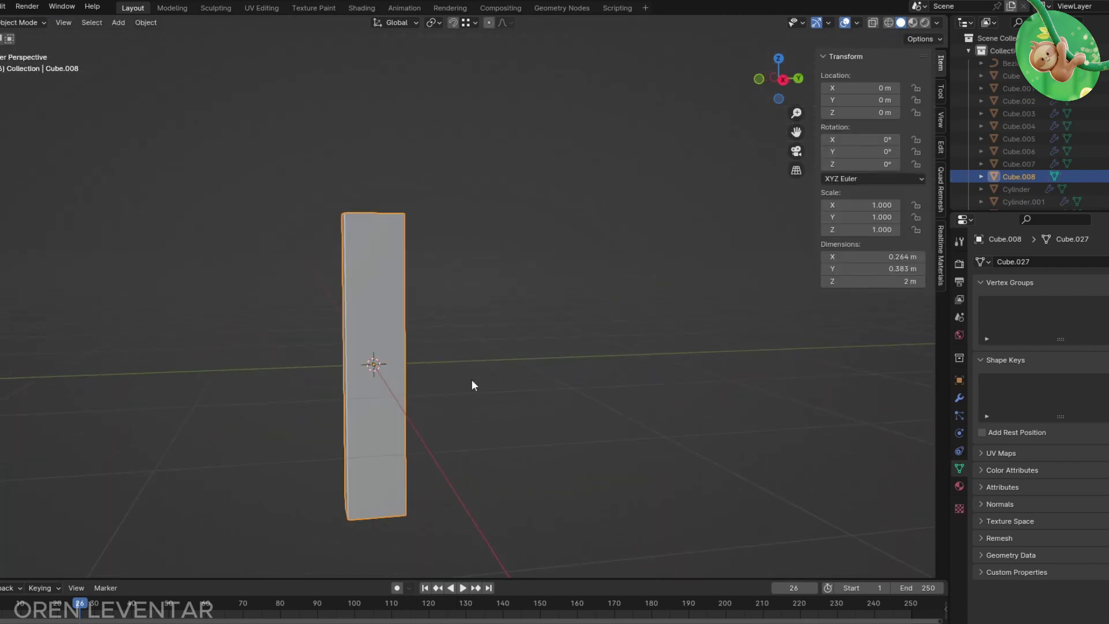
key("ctrl+2")
key("Tab")
Step: Add an edge loop near the top and raise the top edge into a point
middle_click_drag(437, 391, 410, 354)
left_click_drag(415, 357, 414, 320)
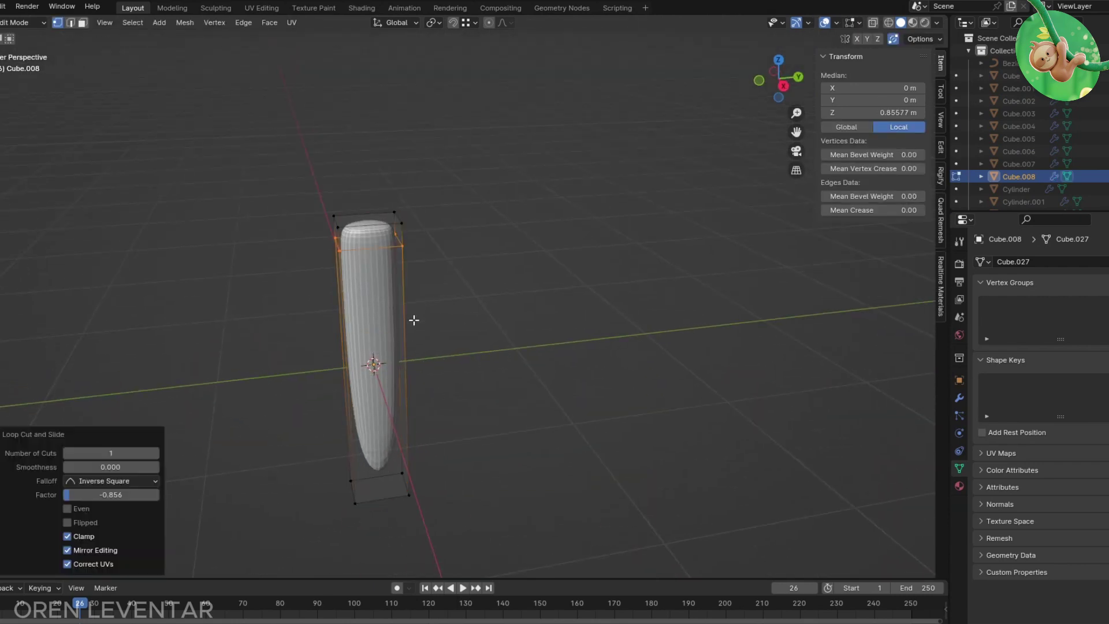
key("KP_3")
left_click(391, 219)
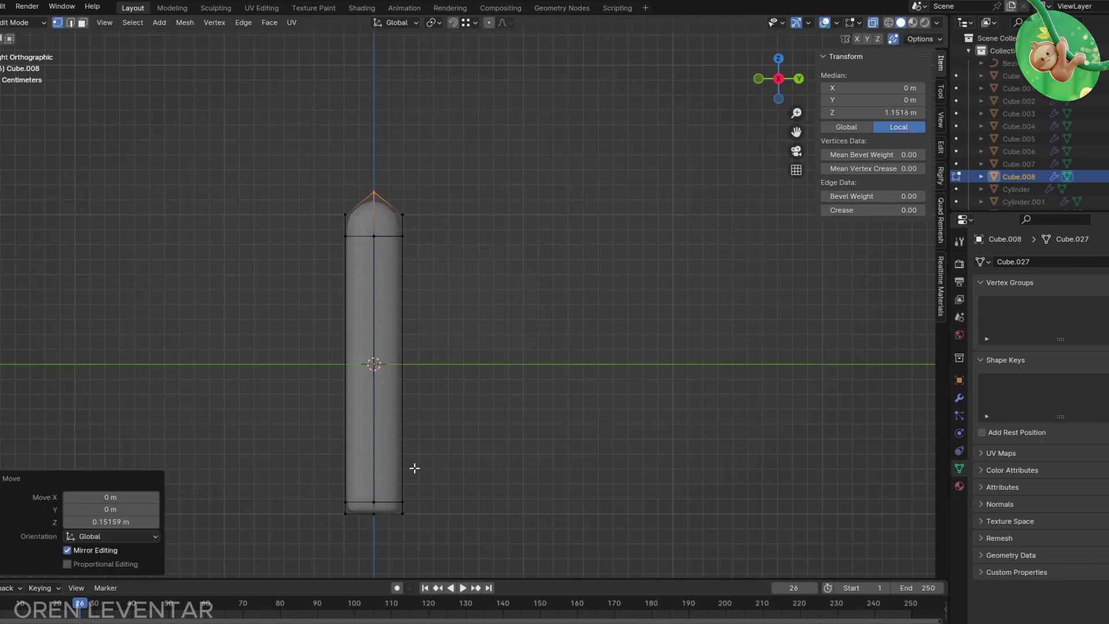
left_click(388, 552)
key("Tab")
middle_click_drag(388, 552, 456, 428)
key("Tab")
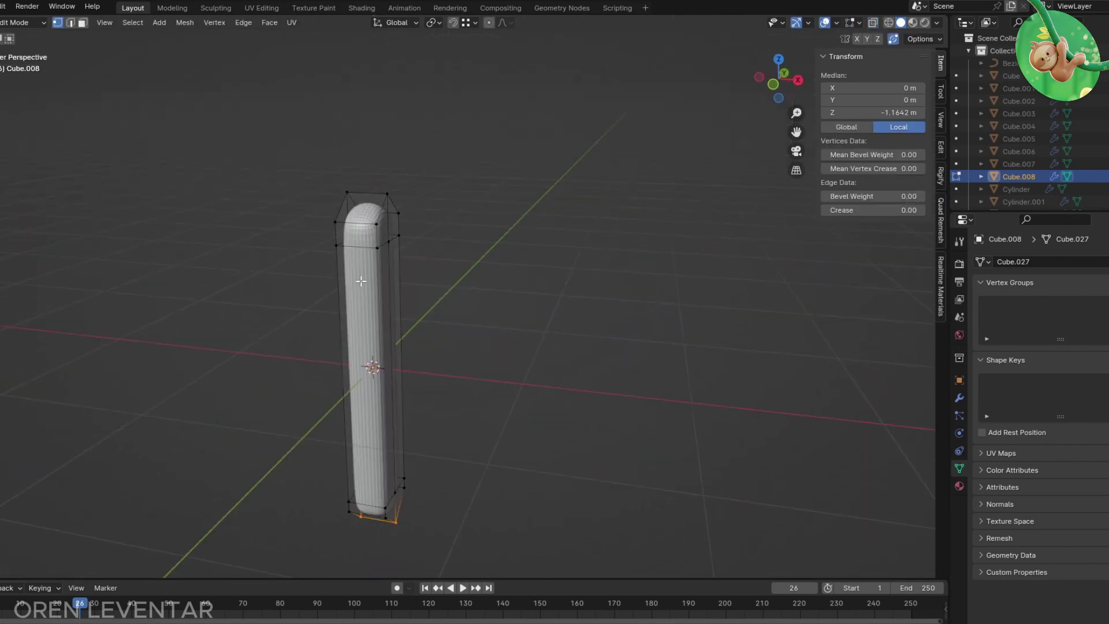
key("Tab")
key("KP_Decimal")
Step: Slide the upper edge loop slightly lower on the leg
key("Tab")
scroll(368, 241, "up", 4)
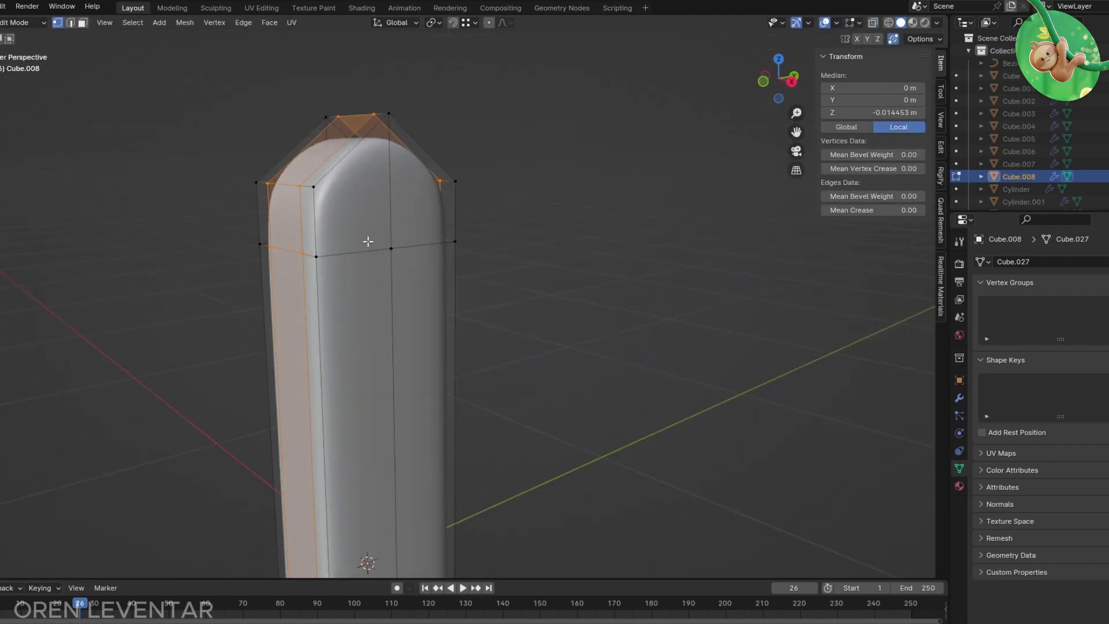
key("g")
key("g")
left_click(456, 270)
middle_click_drag(456, 271, 412, 202)
left_click(467, 413)
key("Tab")
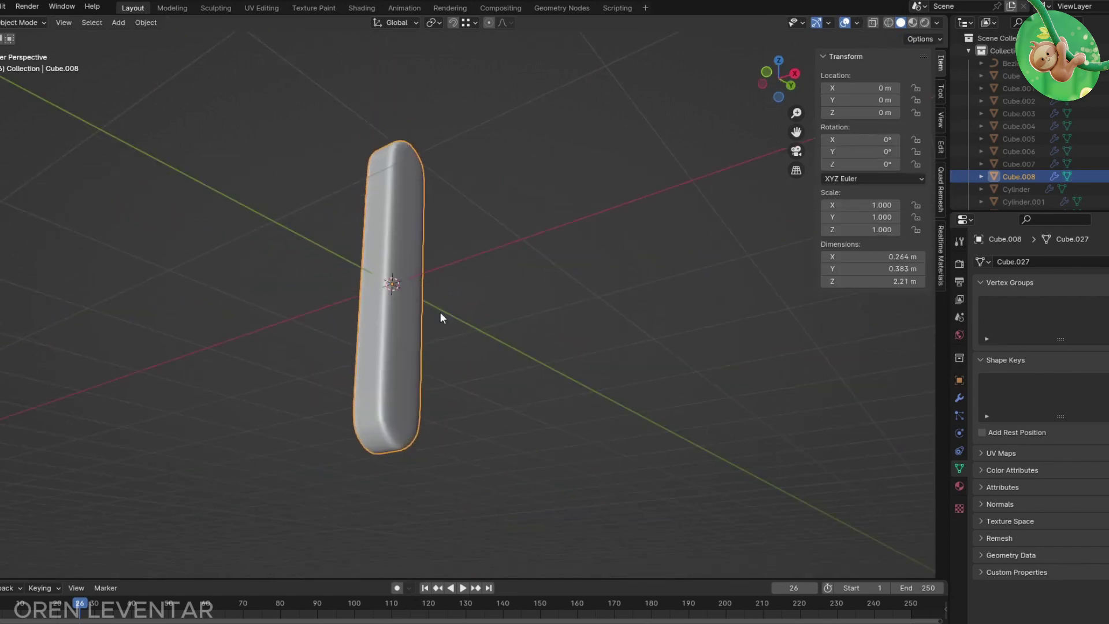
Step: Move the bottom vertex down to shape the leg's lower tip
key("Tab")
key("KP_3")
scroll(366, 475, "up", 3)
left_click(401, 524)
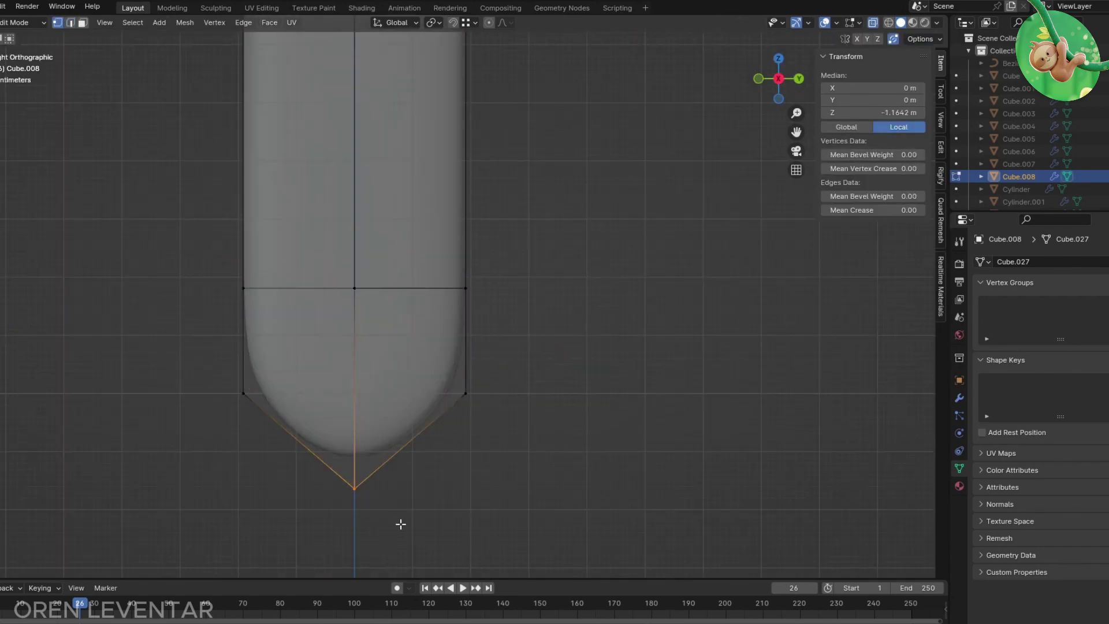
left_click(402, 505)
scroll(409, 389, "down", 3)
scroll(426, 178, "up", 4)
key("Tab")
middle_click_drag(426, 178, 495, 366)
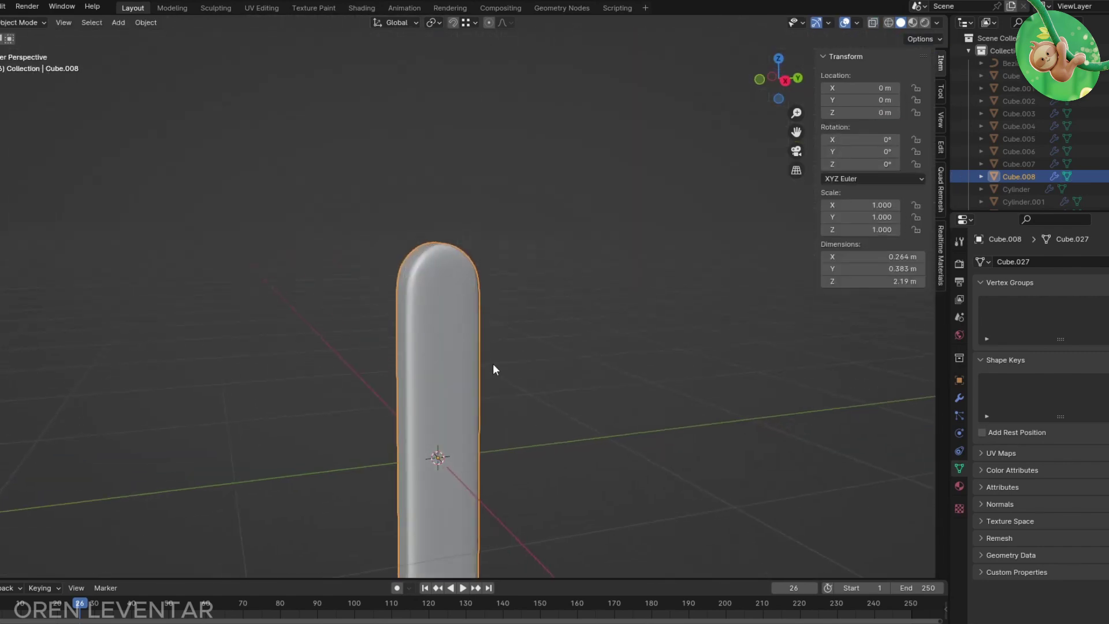
key("KP_1")
Step: Add an X-axis Mirror modifier to the rounded plank and offset the leg along X
left_click(960, 398)
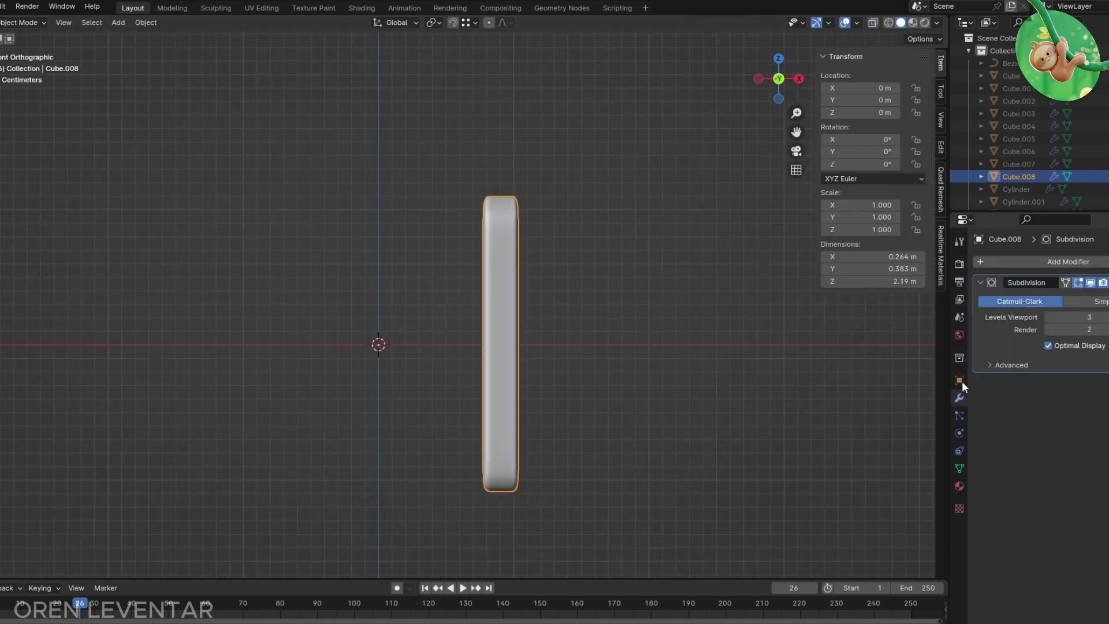
left_click(1044, 266)
left_click(908, 358)
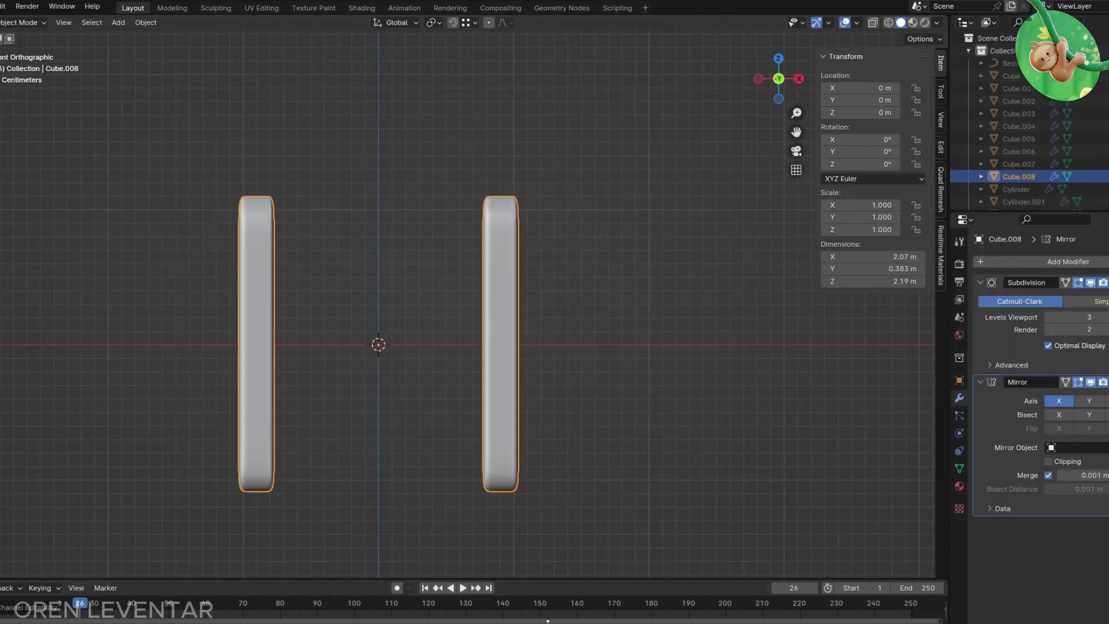
key("Tab")
key("g")
key("x")
key("KP_3")
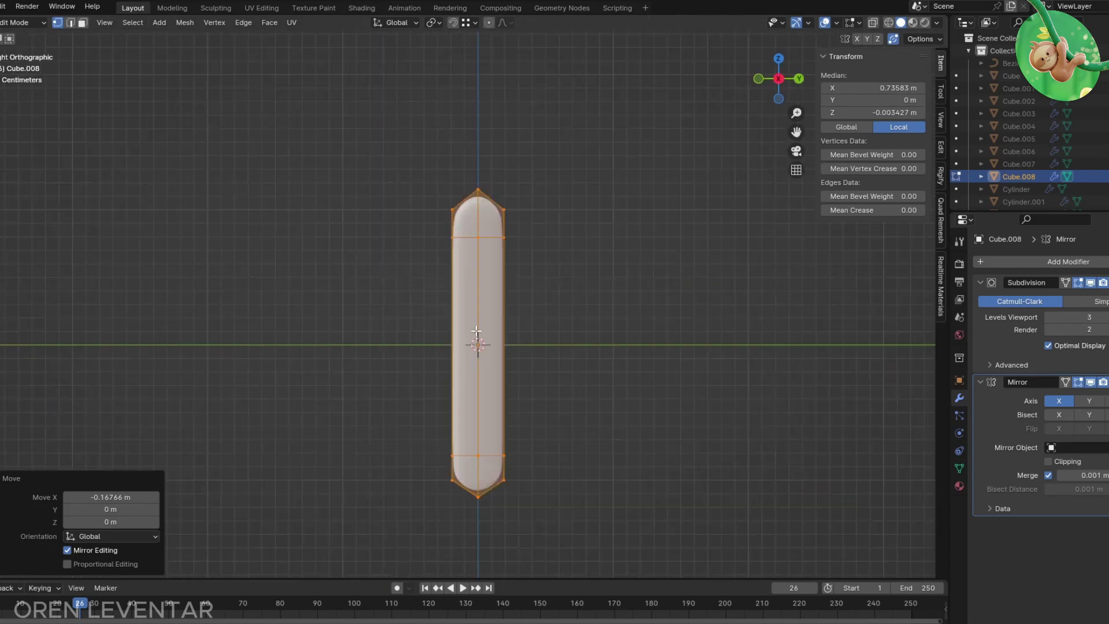
key("KP_1")
key("KP_3")
Step: Duplicate the plank, rotate the copy 45° and tilt the other piece -45° to cross them
key("shift+d")
key("Escape")
type("r45")
key("Return")
left_click(499, 237)
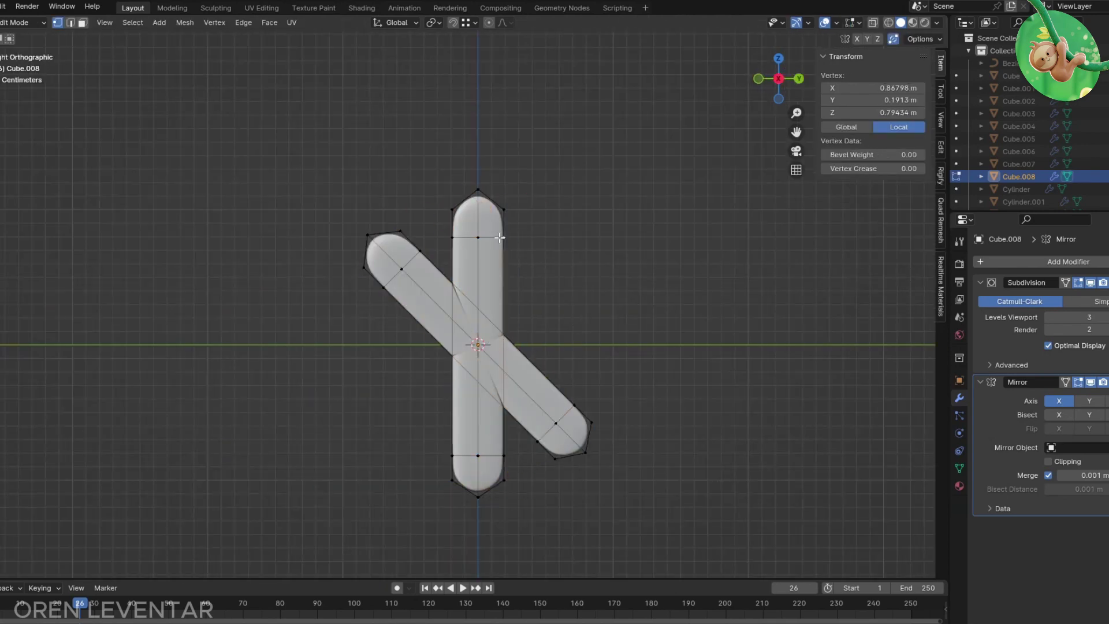
type("lr-45")
key("Return")
Step: Select the other crossed leg piece and shift it sideways along X
key("alt+a")
key("l")
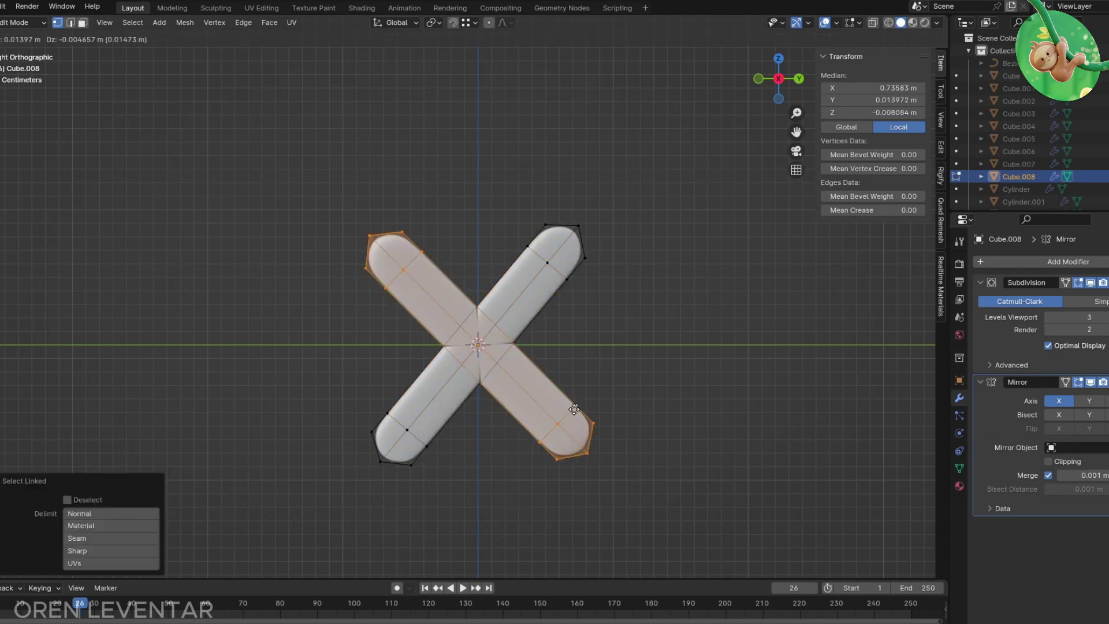
key("g")
key("x")
key("Return")
Step: Inspect the crossed legs, grow the selection at the leg's end, and leave edit mode
mouse_move(574, 409)
middle_mouse_down()
mouse_move(555, 337)
mouse_move(477, 305)
middle_mouse_up()
scroll(477, 305, "up", 3)
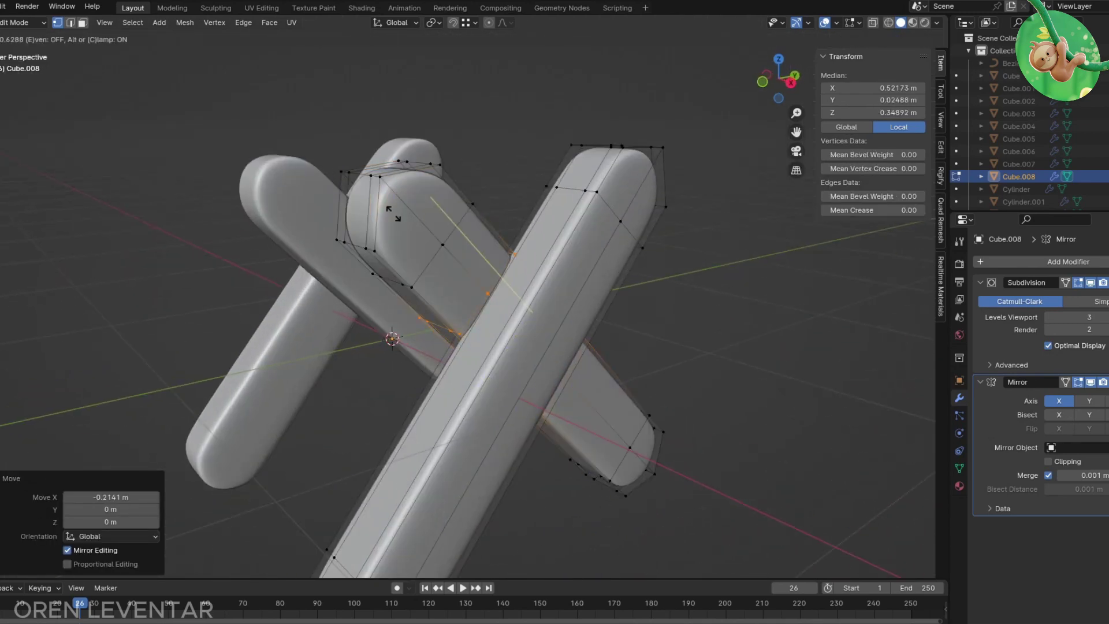
mouse_move(427, 264)
middle_mouse_down()
mouse_move(474, 209)
mouse_move(639, 372)
mouse_move(643, 353)
mouse_move(559, 324)
mouse_move(608, 327)
mouse_move(546, 226)
middle_mouse_up()
key("ctrl+KP_Add")
right_click(674, 367)
key("Escape")
key("Tab")
scroll(644, 353, "down", 3)
key("KP_1")
scroll(508, 209, "up", 3)
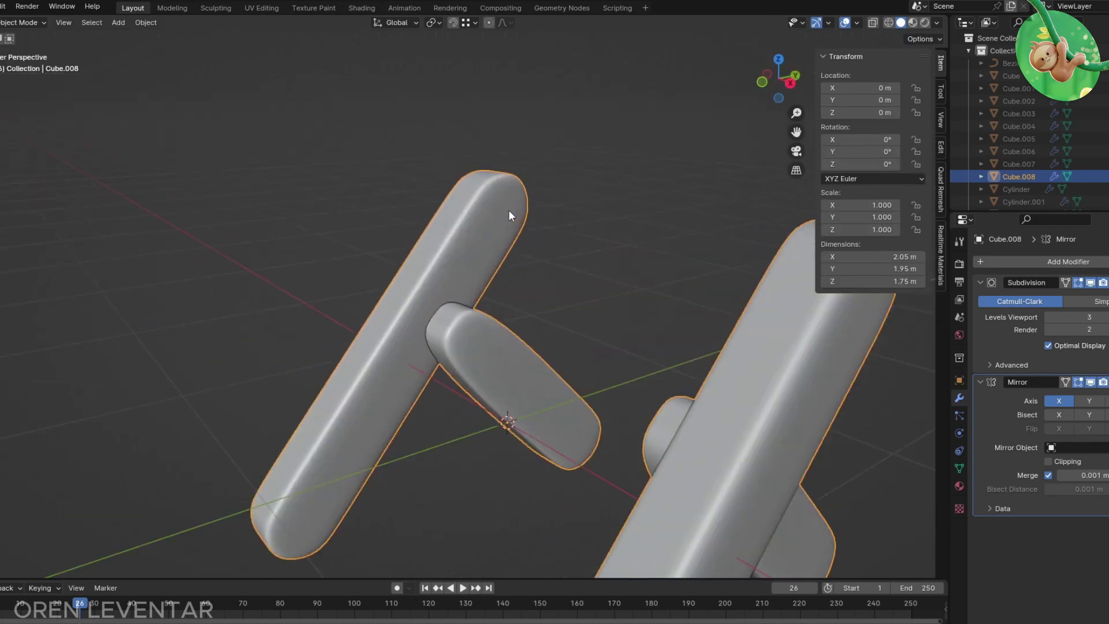
scroll(515, 259, "down", 2)
Step: Add a shrunken cylinder for the crossbar, apply its scale and shade it smooth
key("shift+a")
left_click(584, 324)
key("s")
left_click(546, 327)
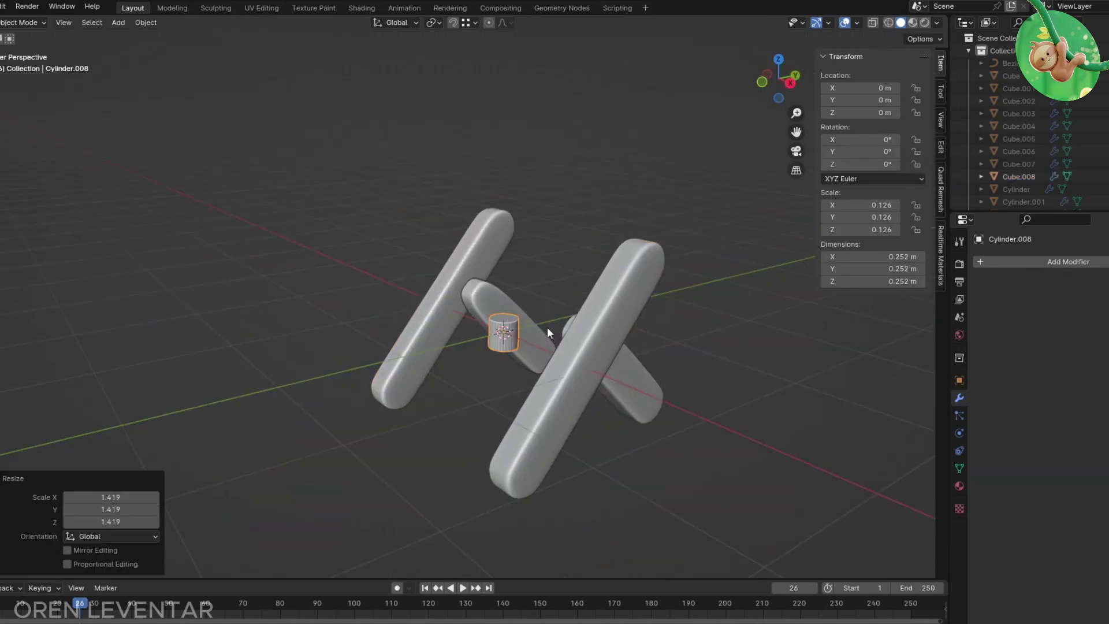
key("ctrl+a")
left_click(640, 379)
right_click(532, 310)
left_click(512, 287)
Step: Stretch the bar along X across the top of the legs and duplicate a lower crossbar
key("KP_1")
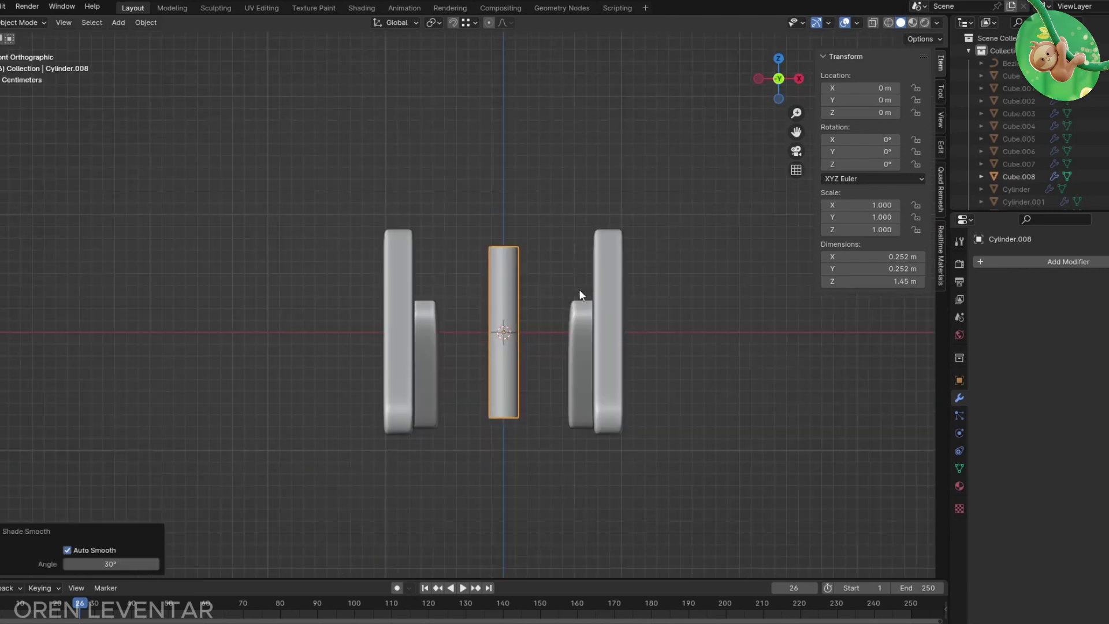
mouse_move(600, 290)
middle_mouse_down()
mouse_move(553, 276)
mouse_move(639, 304)
mouse_move(605, 331)
middle_mouse_up()
key("s")
key("x")
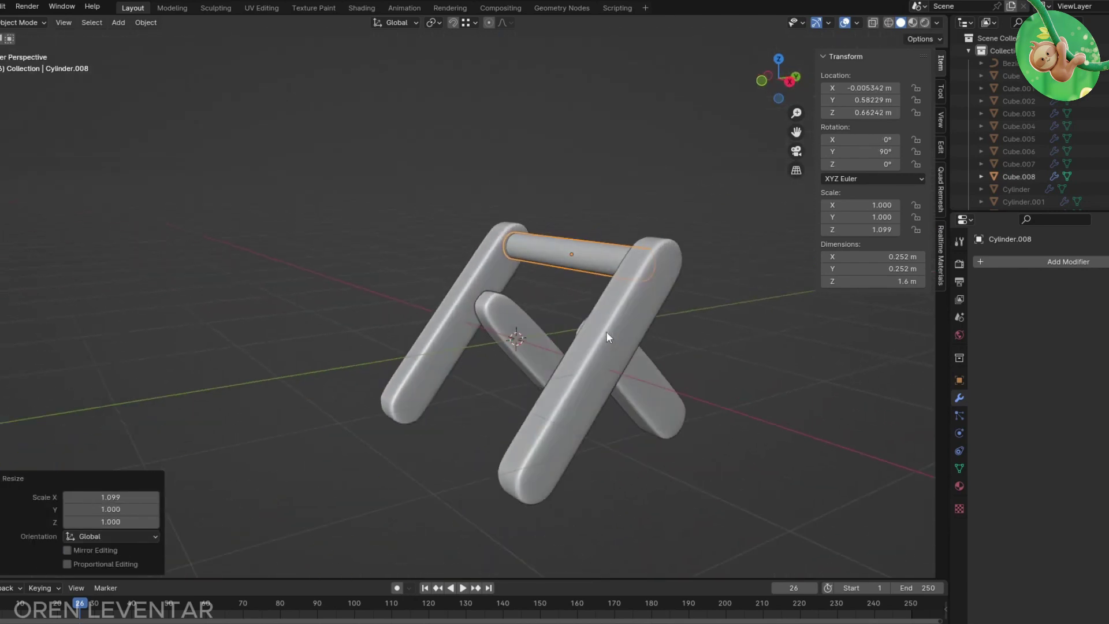
key("KP_3")
key("shift+d")
left_click(491, 346)
mouse_move(491, 346)
middle_mouse_down()
mouse_move(543, 464)
mouse_move(567, 434)
mouse_move(470, 341)
mouse_move(584, 292)
middle_mouse_up()
scroll(469, 342, "up", 2)
Step: Check a connected leg piece of the frame, then select the top crossbar for editing
left_click(598, 299)
key("Tab")
key("l")
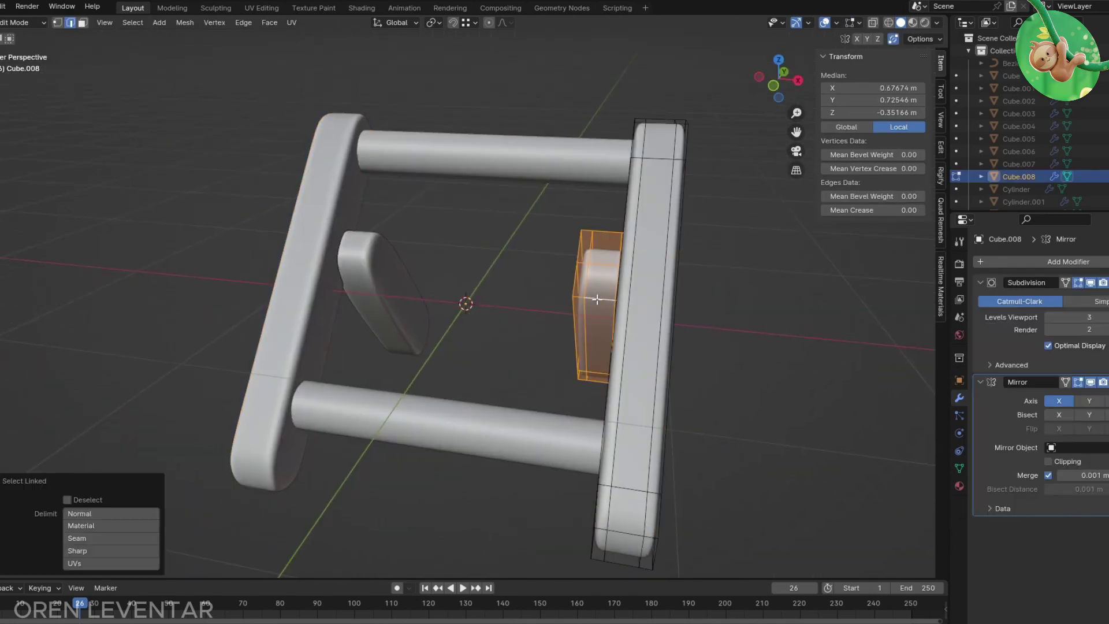
scroll(609, 300, "down", 3)
middle_click_drag(723, 370, 483, 327)
scroll(482, 327, "up", 2)
key("Tab")
left_click(426, 166)
key("Tab")
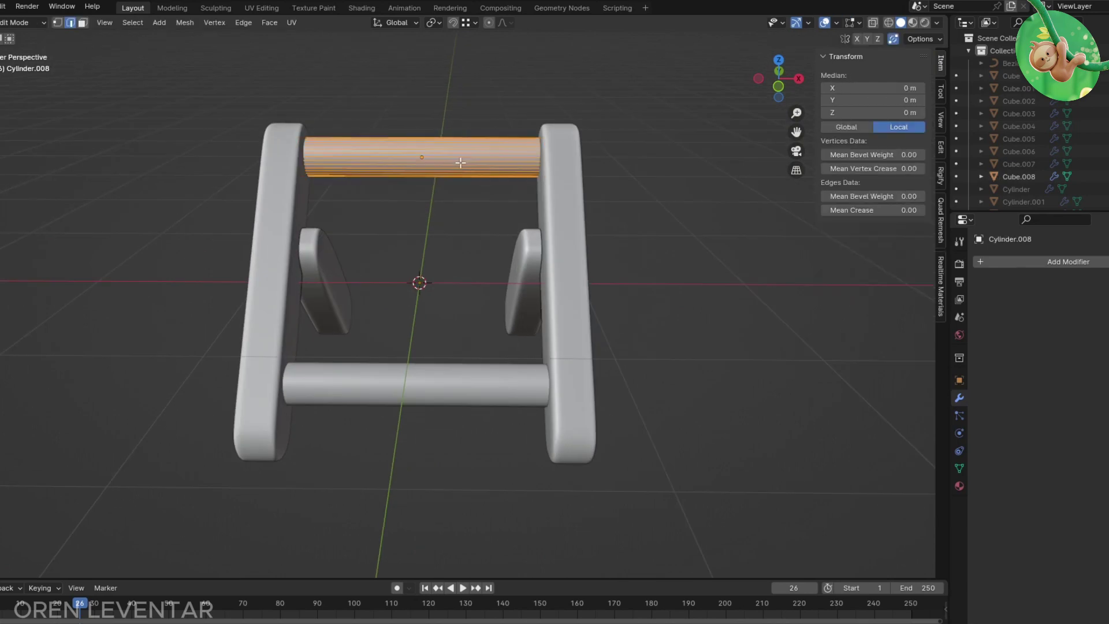
Step: Add a centred loop cut around the top bar and bevel it
key("ctrl+r")
left_click(426, 166)
right_click(450, 176)
left_click(559, 180)
mouse_move(559, 180)
middle_mouse_down()
mouse_move(581, 208)
mouse_move(599, 198)
middle_mouse_up()
key("alt+a")
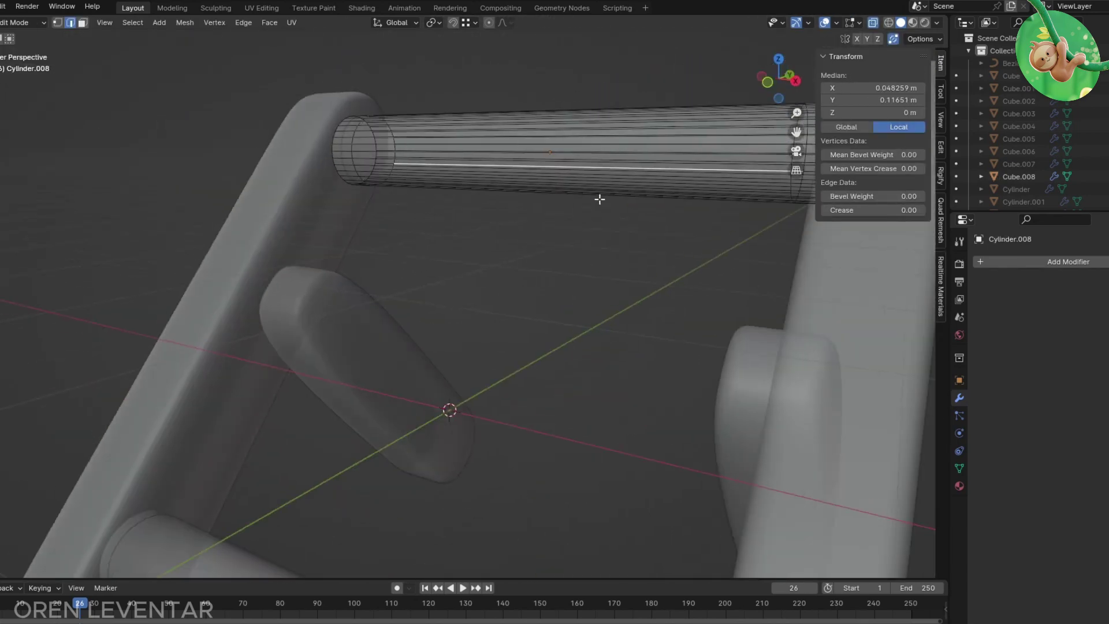
Step: Extrude an edge down from the top bar in see-through side view to form the seat fabric
key("KP_3")
scroll(571, 203, "up", 2)
key("alt+z")
key("e")
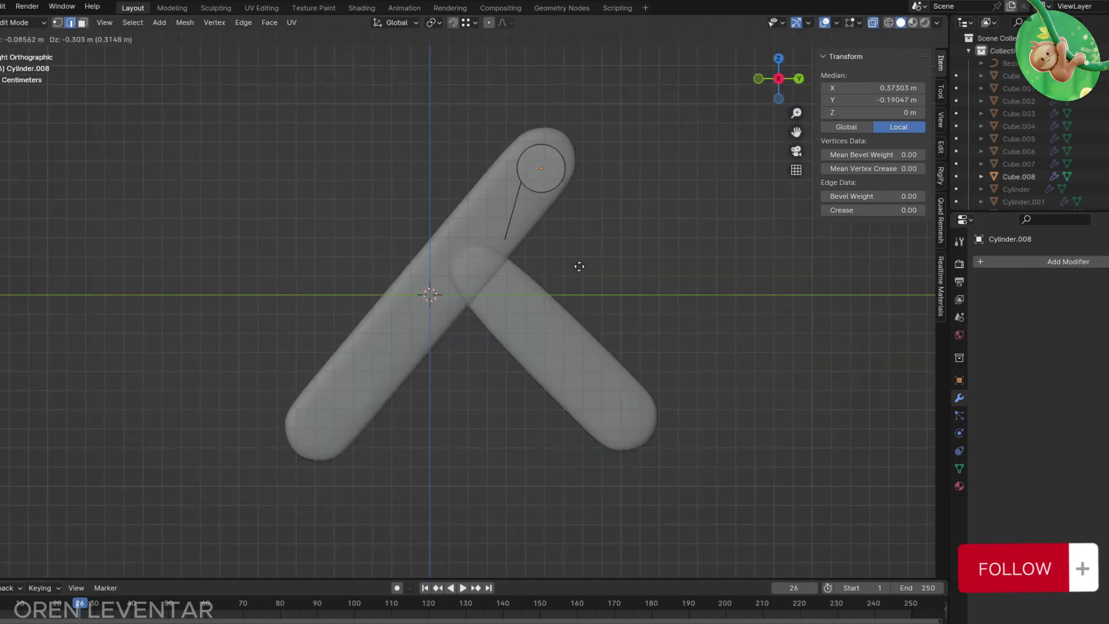
left_click(514, 435)
mouse_move(428, 427)
middle_mouse_down()
mouse_move(547, 381)
mouse_move(544, 335)
middle_mouse_up()
key("alt+z")
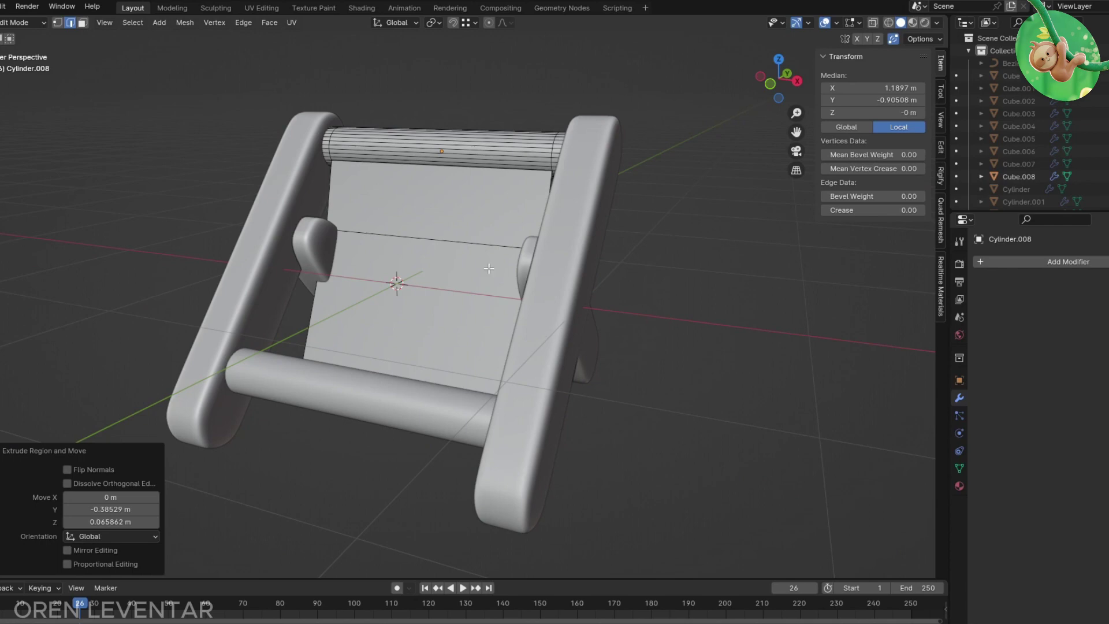
middle_click_drag(450, 270, 484, 272)
key("Tab")
scroll(484, 272, "down", 5)
left_click(591, 354)
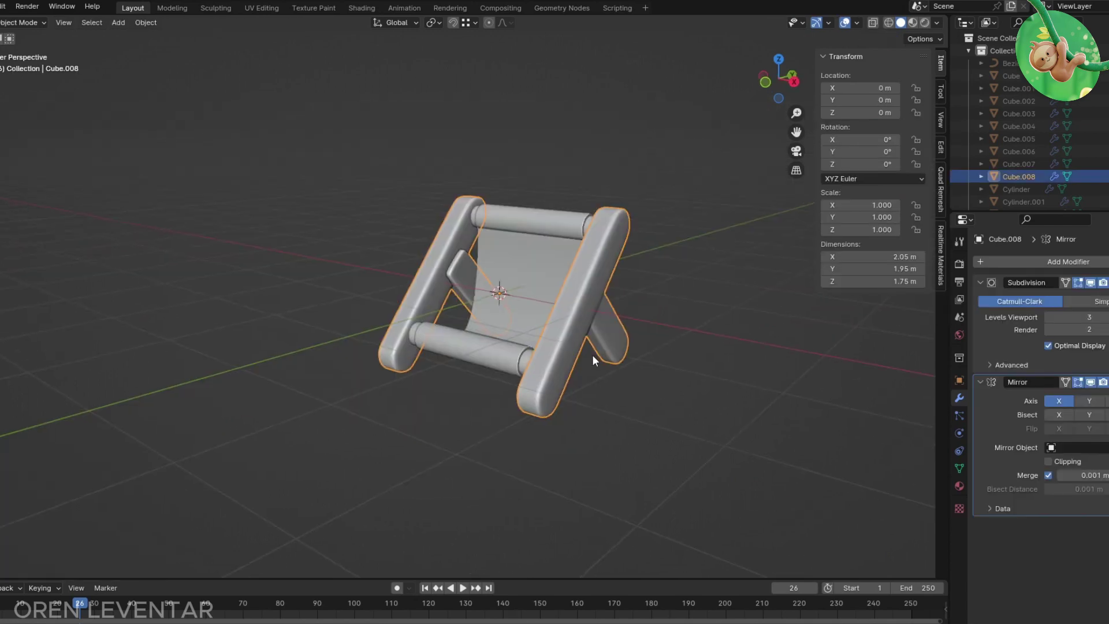
middle_click_drag(591, 355, 570, 321)
Step: Add a UV sphere rotated 90° on Y, scaled to 0.1, at the chair frame's end
key("KP_3")
key("shift+a")
left_click(606, 338)
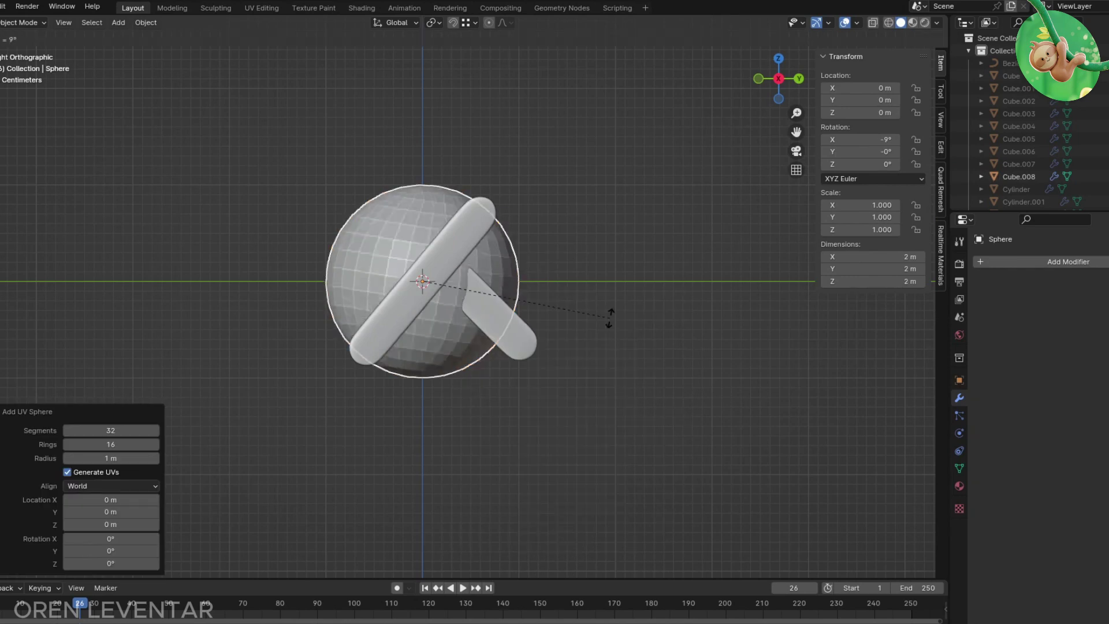
type("ry90")
key("Return")
type(".1")
key("Return")
key("KP_1")
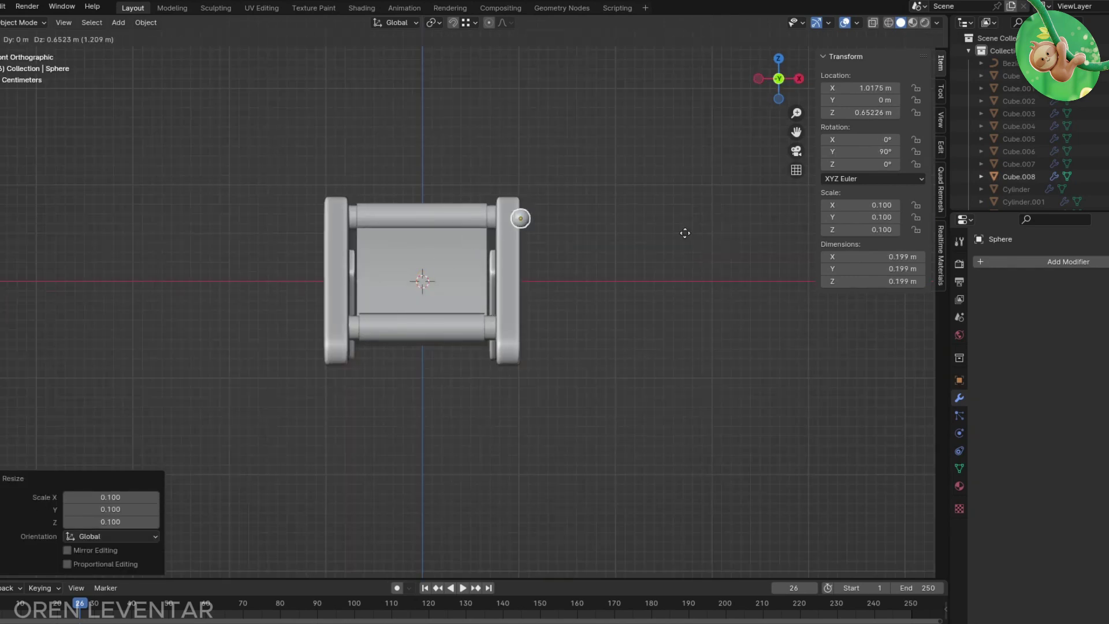
middle_click_drag(684, 232, 603, 226)
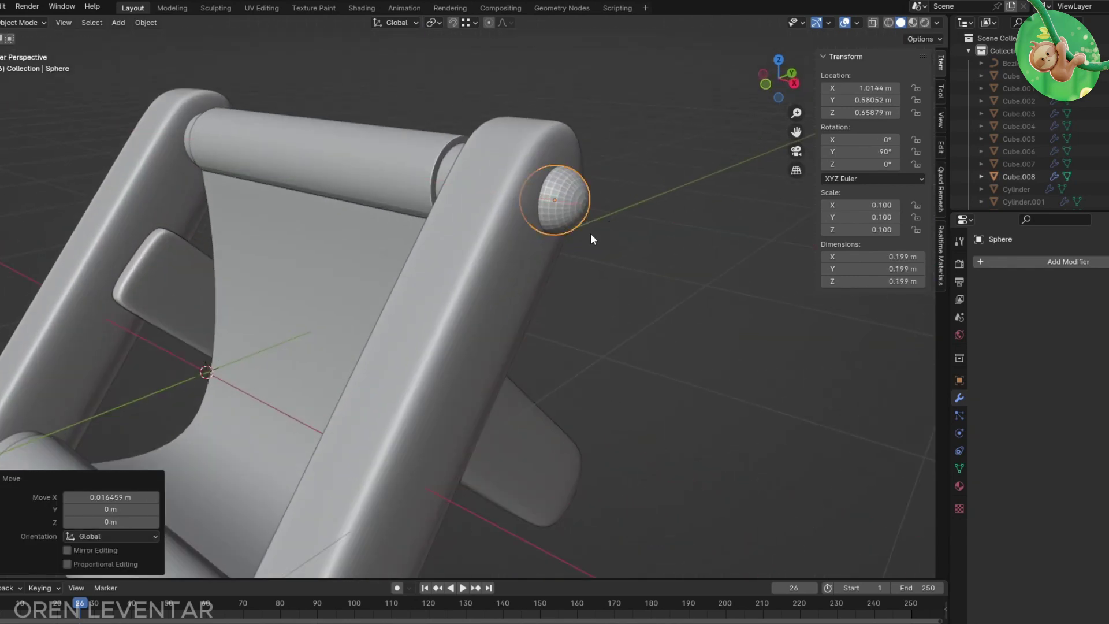
Step: Shade the knob sphere smooth and check it from the side
right_click(572, 213)
left_click(554, 194)
middle_click_drag(554, 194, 540, 243)
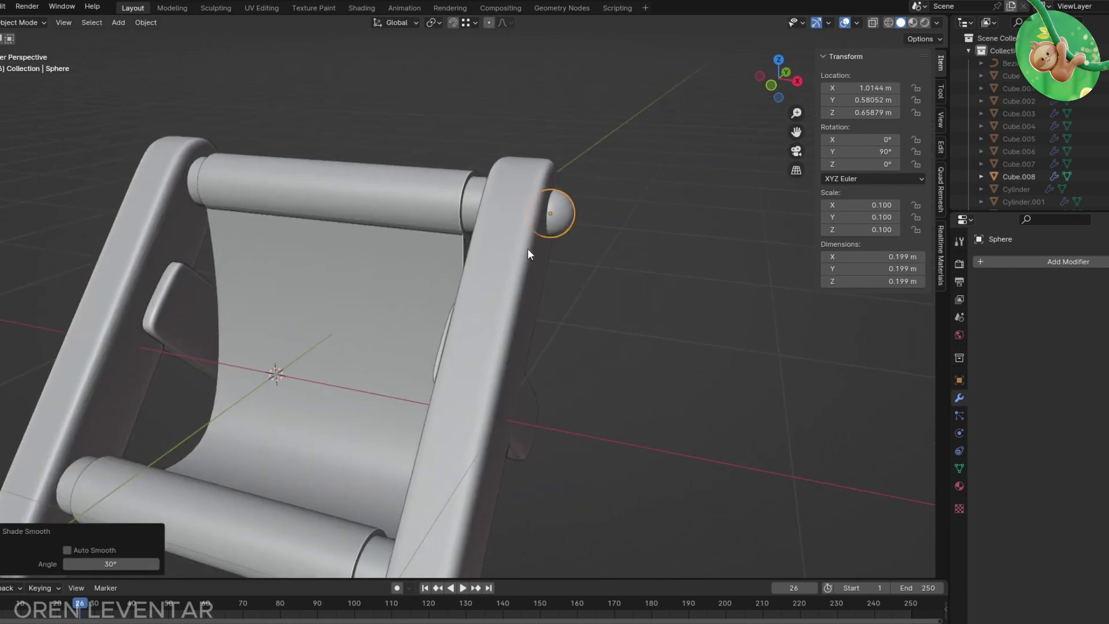
key("KP_3")
key("Tab")
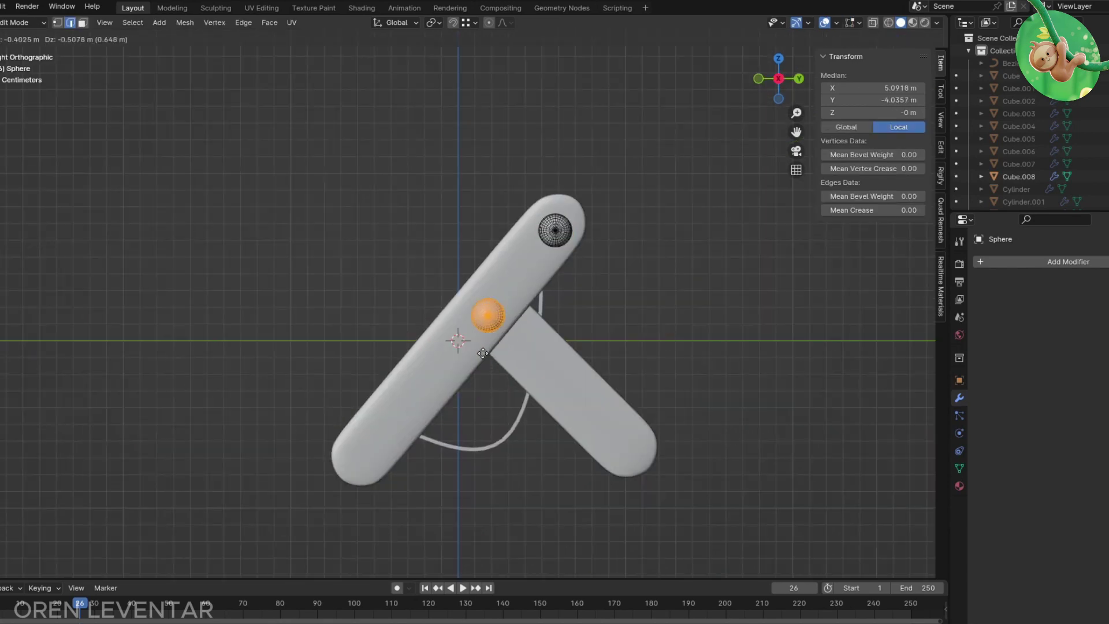
right_click(490, 356)
mouse_move(490, 356)
middle_mouse_down()
mouse_move(572, 331)
mouse_move(589, 307)
mouse_move(661, 311)
middle_mouse_up()
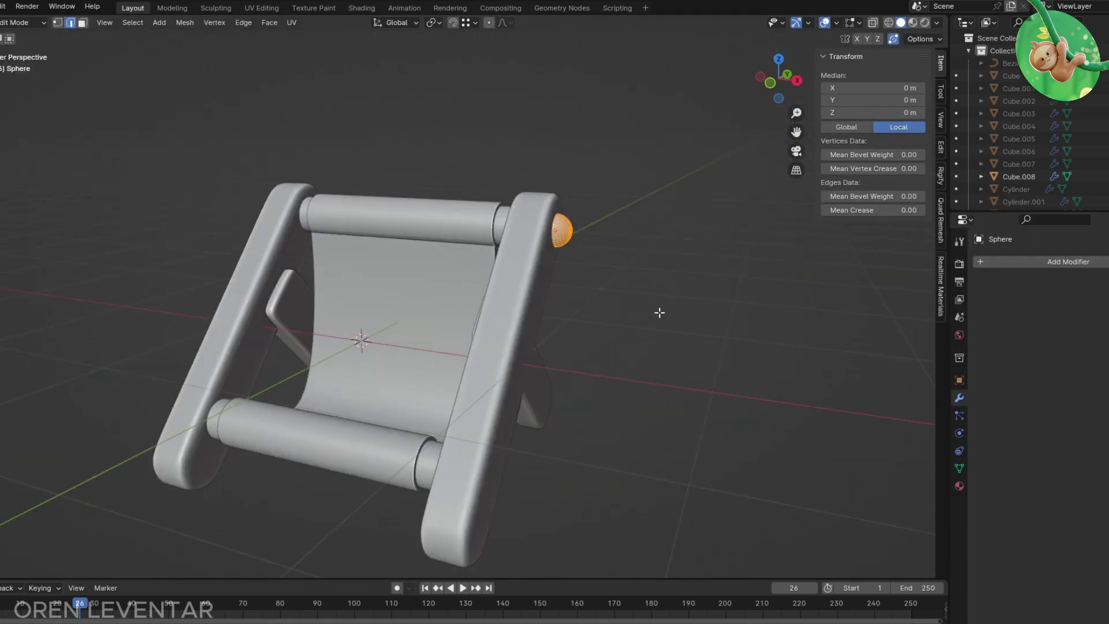
key("Tab")
Step: Give the knob a Mirror modifier with origin at the 3D cursor to cap the opposite frame side
left_click(985, 265)
left_click(1057, 348)
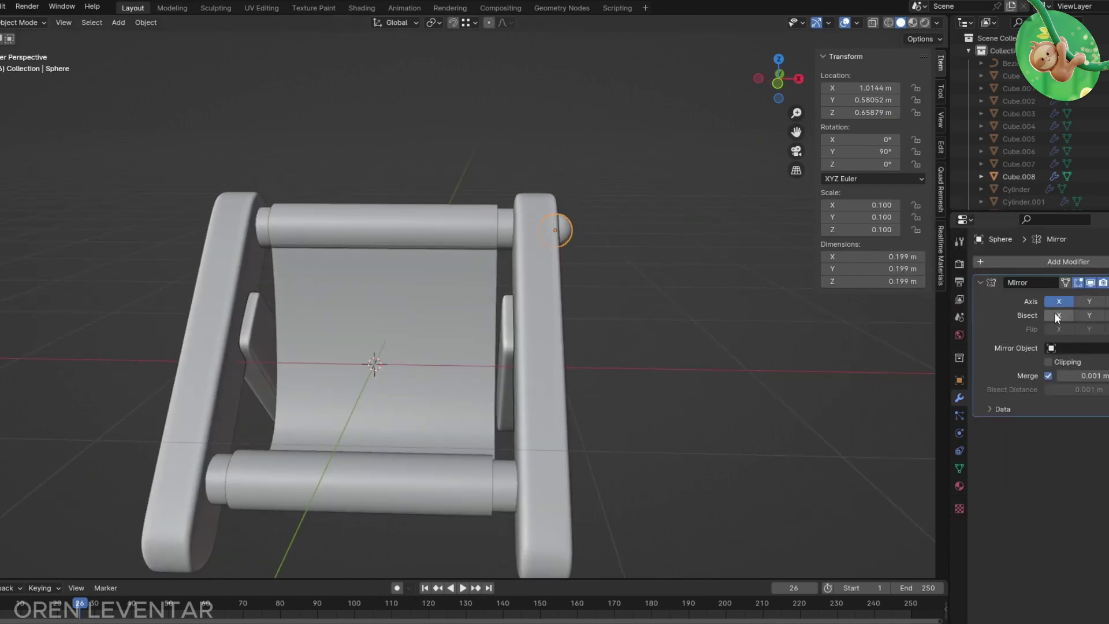
mouse_move(578, 323)
middle_mouse_down()
mouse_move(621, 298)
mouse_move(670, 300)
middle_mouse_up()
left_click(1058, 301)
right_click(751, 303)
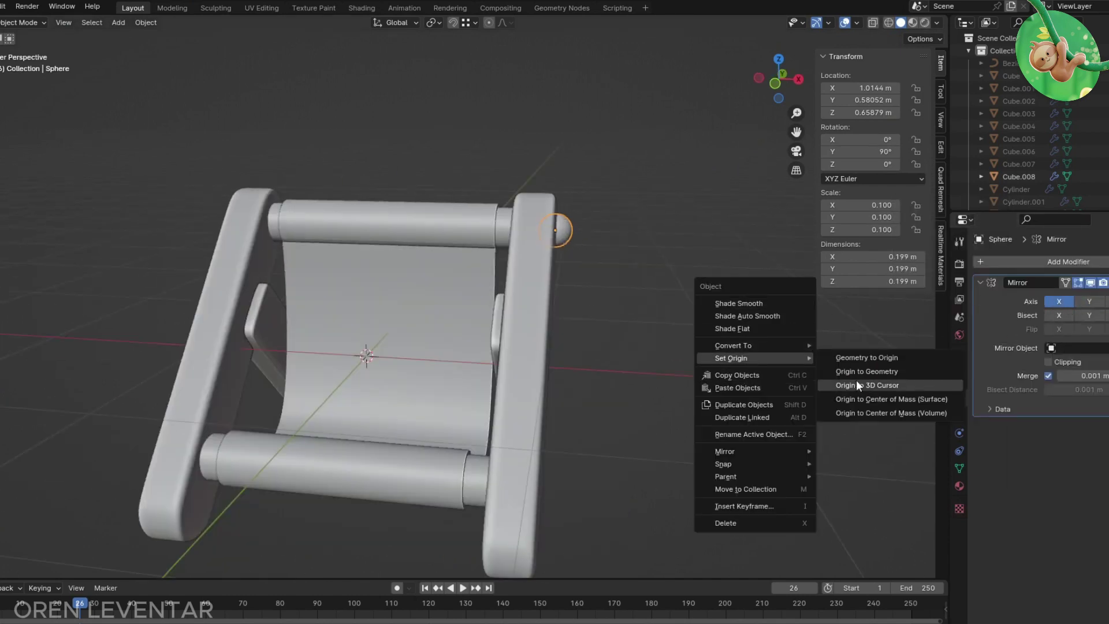
left_click(856, 385)
mouse_move(642, 346)
middle_mouse_down()
mouse_move(780, 323)
mouse_move(581, 301)
middle_mouse_up()
left_click(1089, 301)
Step: Box-select all chair parts and parent them to one object with Ctrl+P > Object
left_click_drag(166, 155, 479, 408)
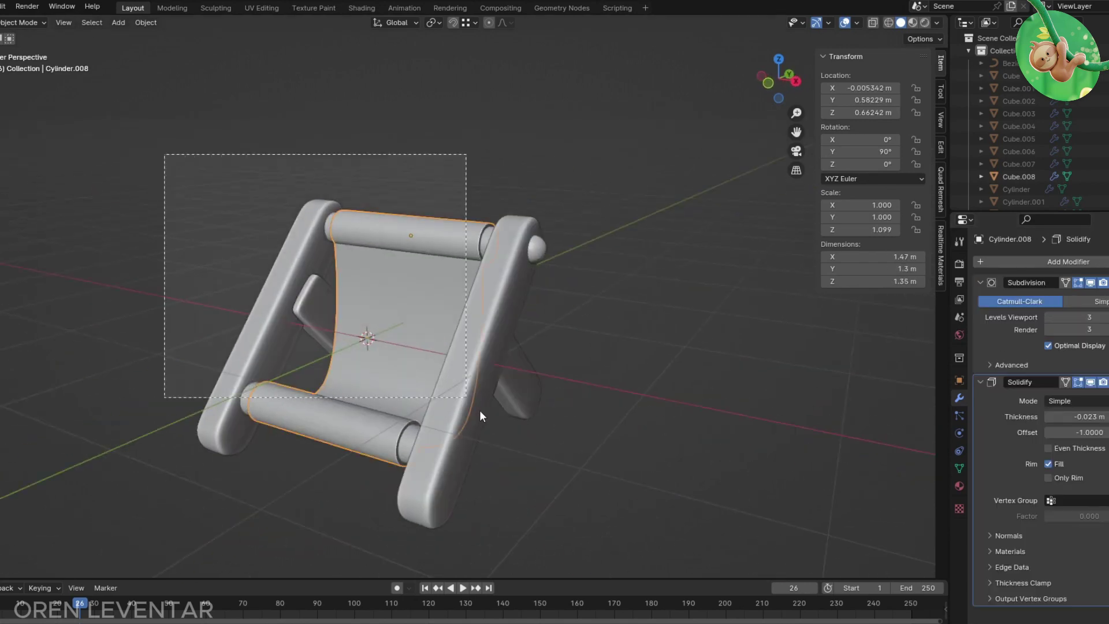
key("ctrl+p")
left_click(543, 454)
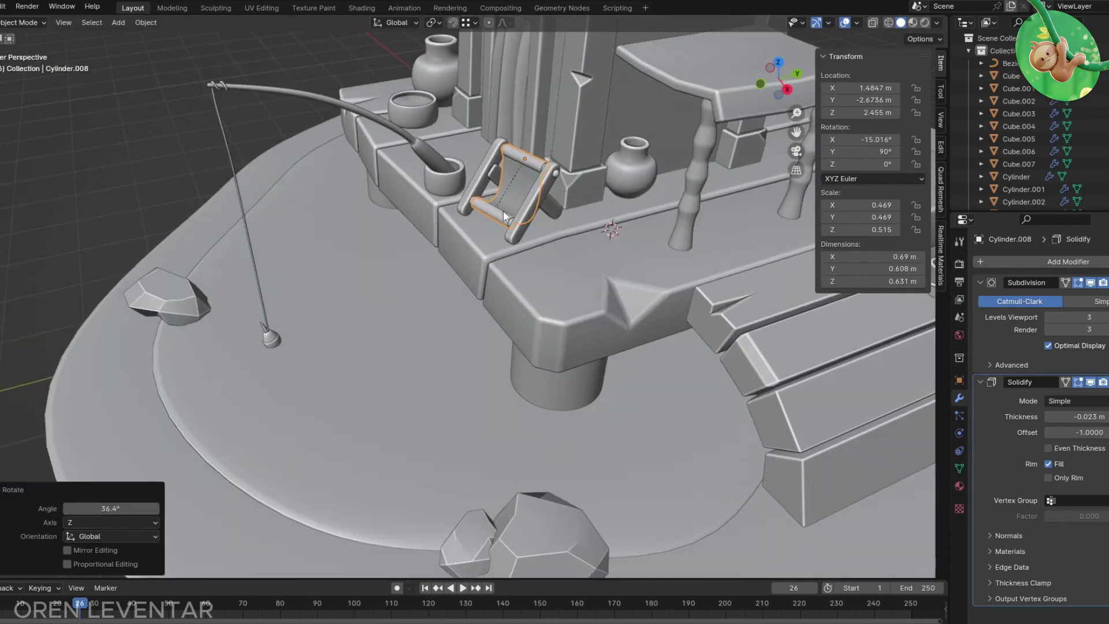
Step: Place the deck chair on the hut's deck beside the pots
mouse_move(504, 210)
middle_mouse_down()
mouse_move(568, 230)
mouse_move(518, 197)
middle_mouse_up()
left_click(532, 215)
scroll(207, 140, "down", 5)
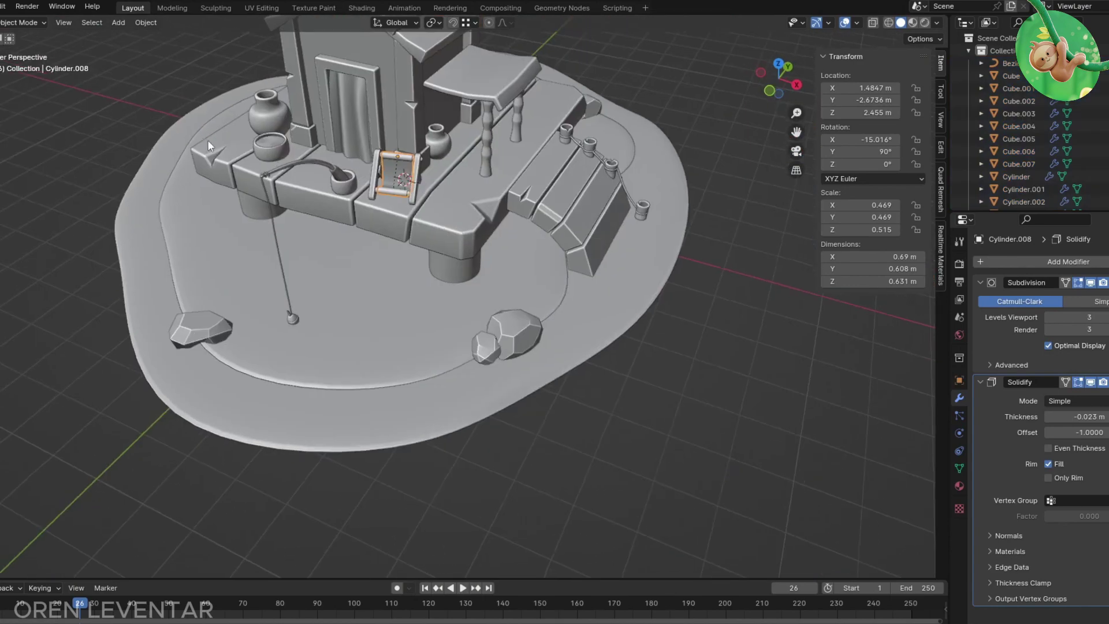
mouse_move(207, 140)
middle_mouse_down()
mouse_move(389, 234)
mouse_move(497, 223)
middle_mouse_up()
scroll(494, 231, "up", 5)
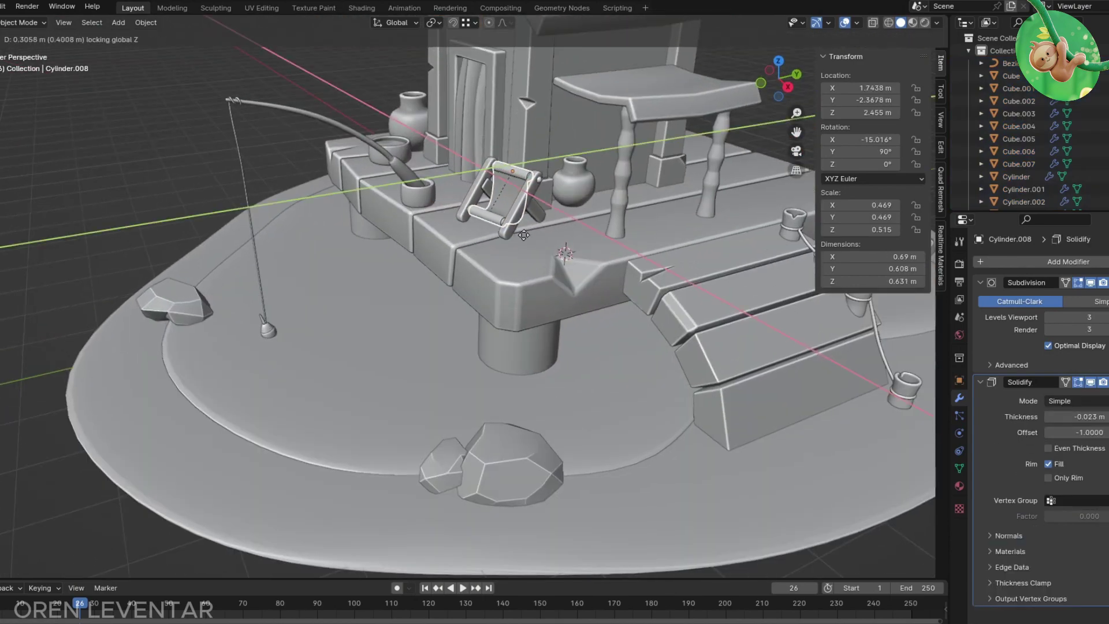
left_click(524, 235)
scroll(523, 235, "down", 5)
scroll(449, 273, "up", 5)
left_click(450, 273)
Step: Duplicate the chair and turn the copy around the Z axis
key("shift+d")
left_click(365, 232)
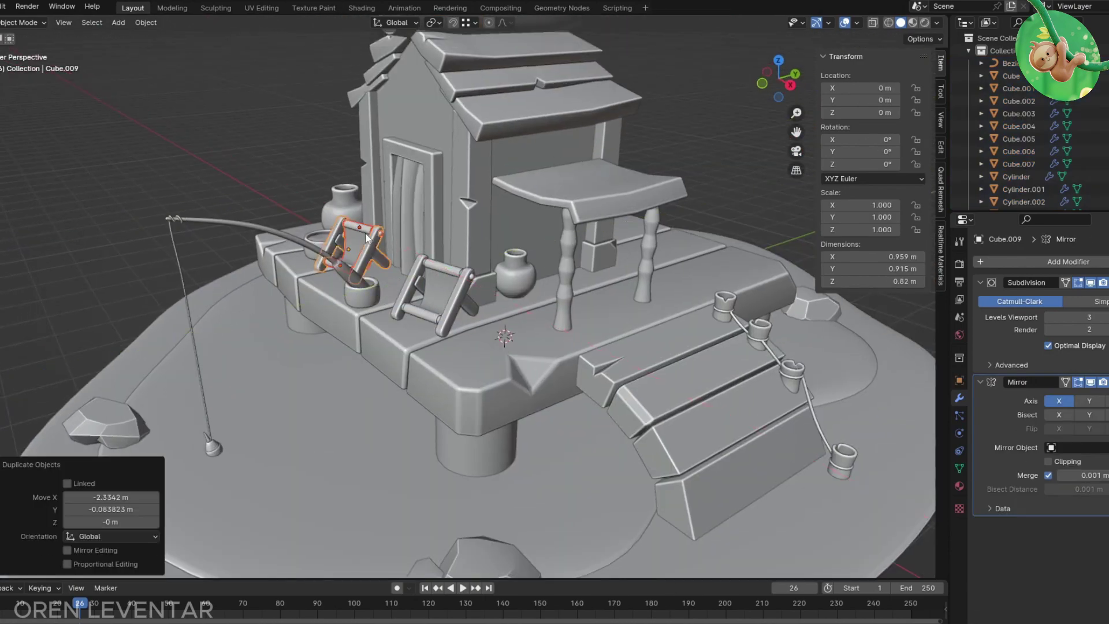
key("r")
key("z")
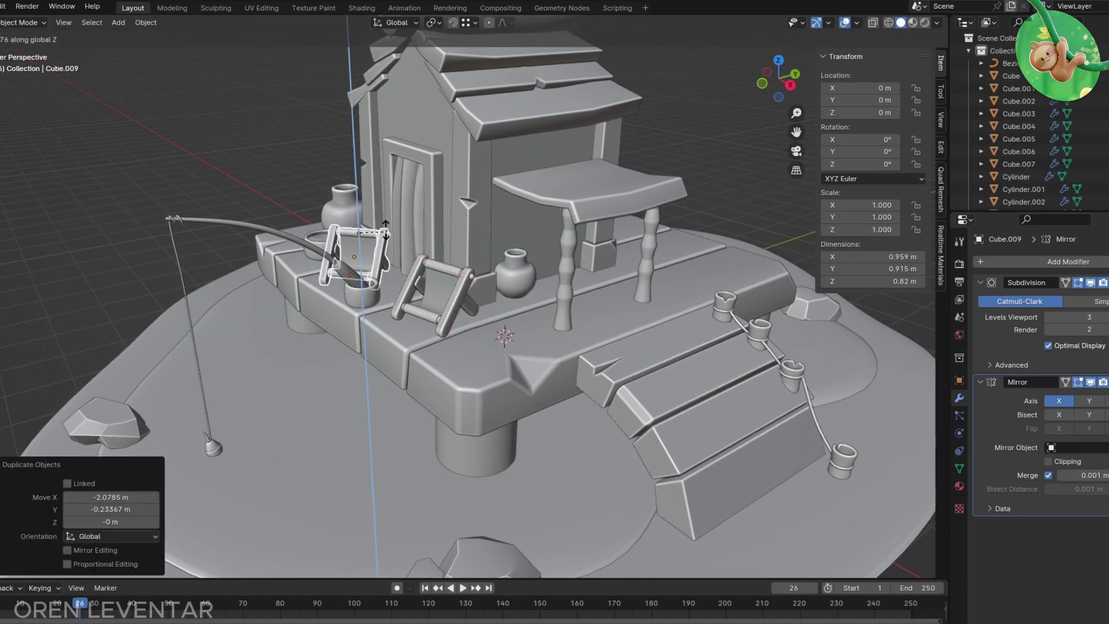
left_click(386, 230)
scroll(241, 170, "down", 3)
middle_click_drag(241, 170, 281, 198)
scroll(469, 186, "up", 5)
scroll(560, 312, "up", 2)
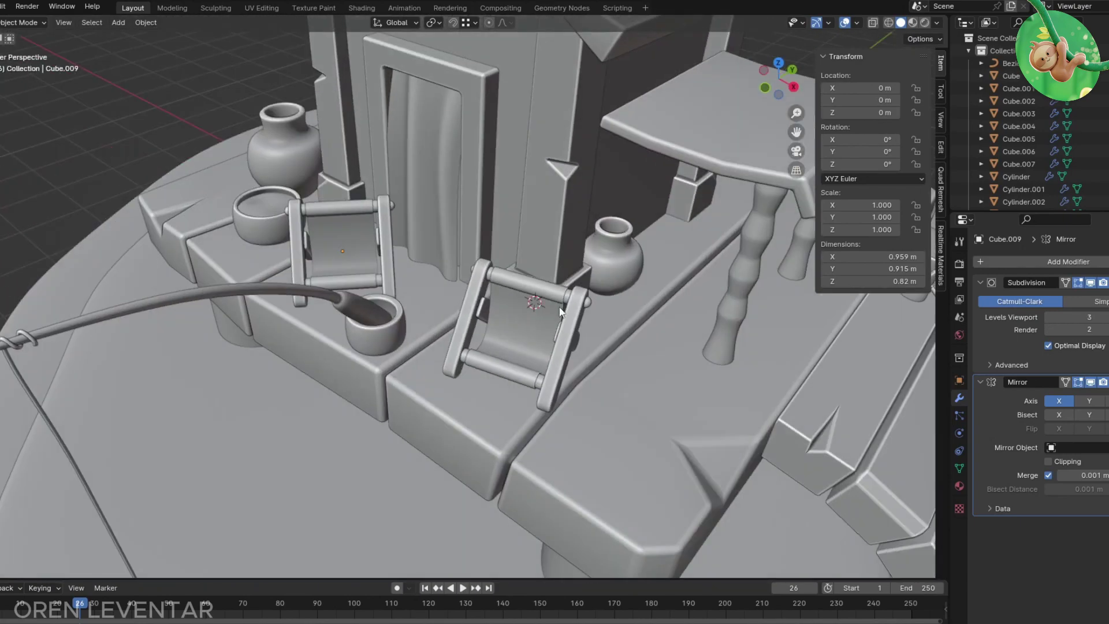
Step: Tilt the right chair back into a reclined pose, then add a plane from top view
left_click(560, 312)
key("r")
left_click(462, 277)
scroll(352, 296, "down", 5)
scroll(375, 315, "up", 2)
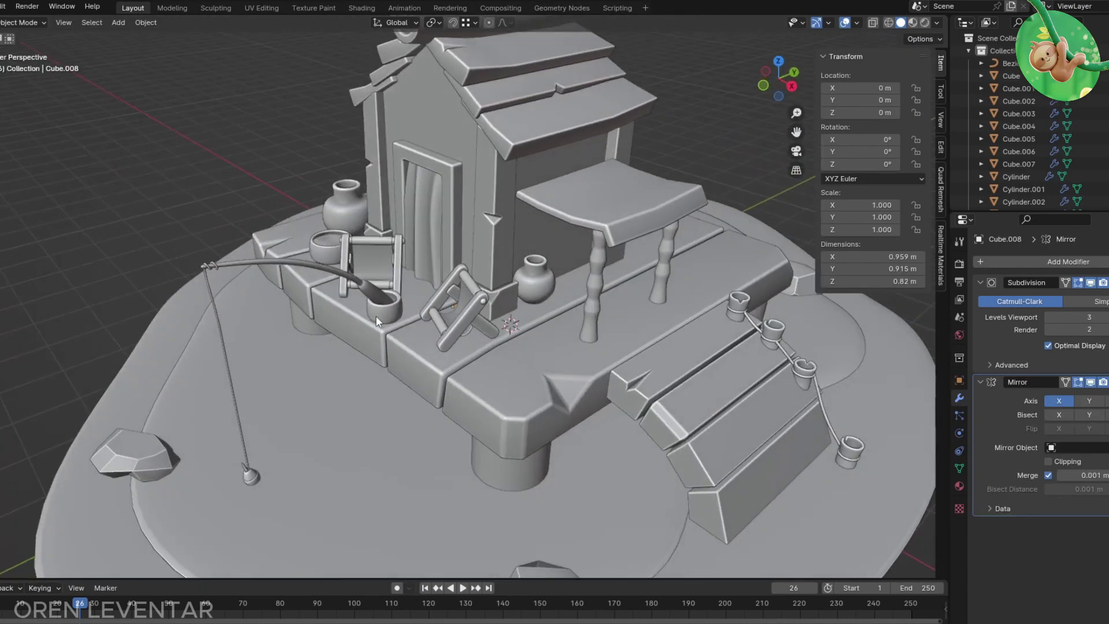
scroll(231, 187, "down", 3)
key("KP_7")
key("shift+a")
Step: Add a plane beside the island and put a centre loop cut through it in Edit Mode
left_click(462, 87)
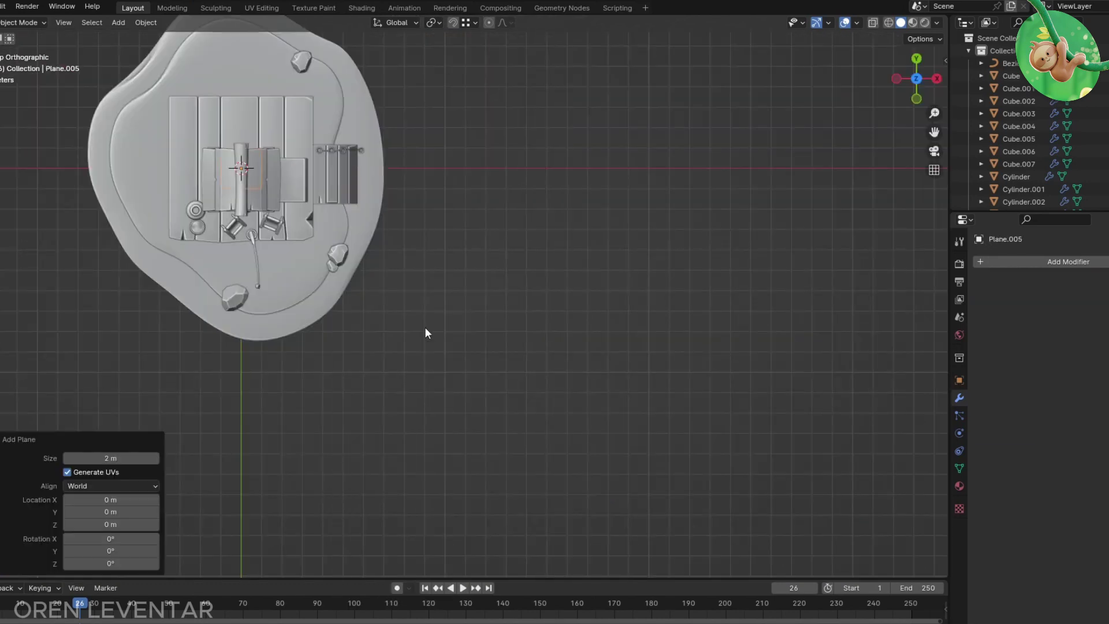
key("g")
left_click(542, 221)
key("Tab")
key("ctrl+r")
left_click(483, 172)
right_click(483, 172)
Step: Narrow the plane along X into a leaf outline and add a level 3 subdivision
key("s")
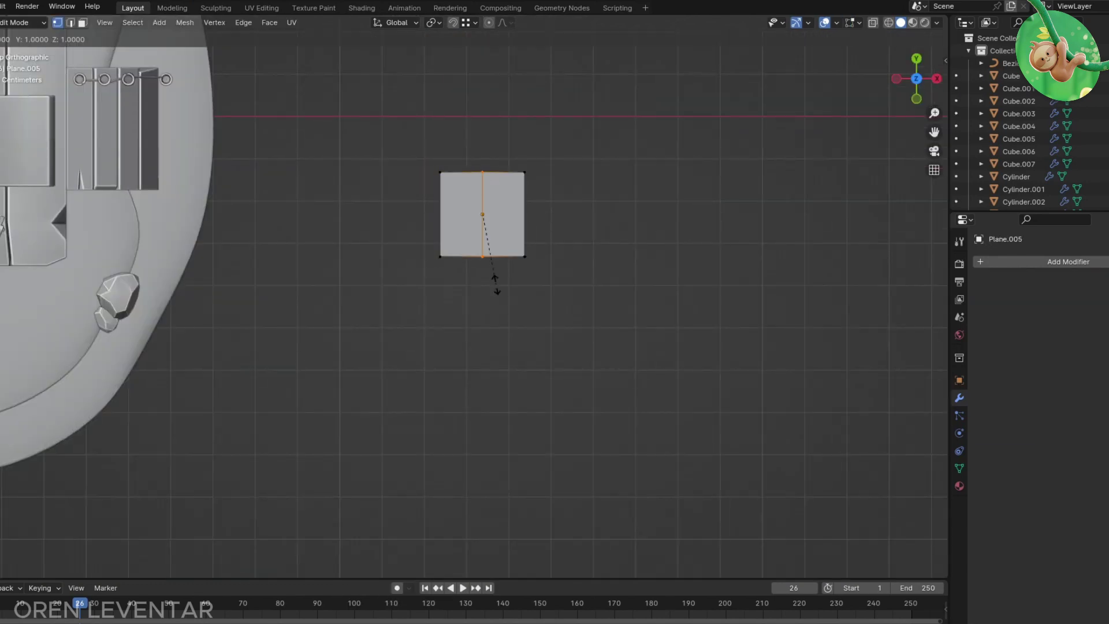
key("x")
left_click(512, 277)
middle_click_drag(512, 277, 501, 269)
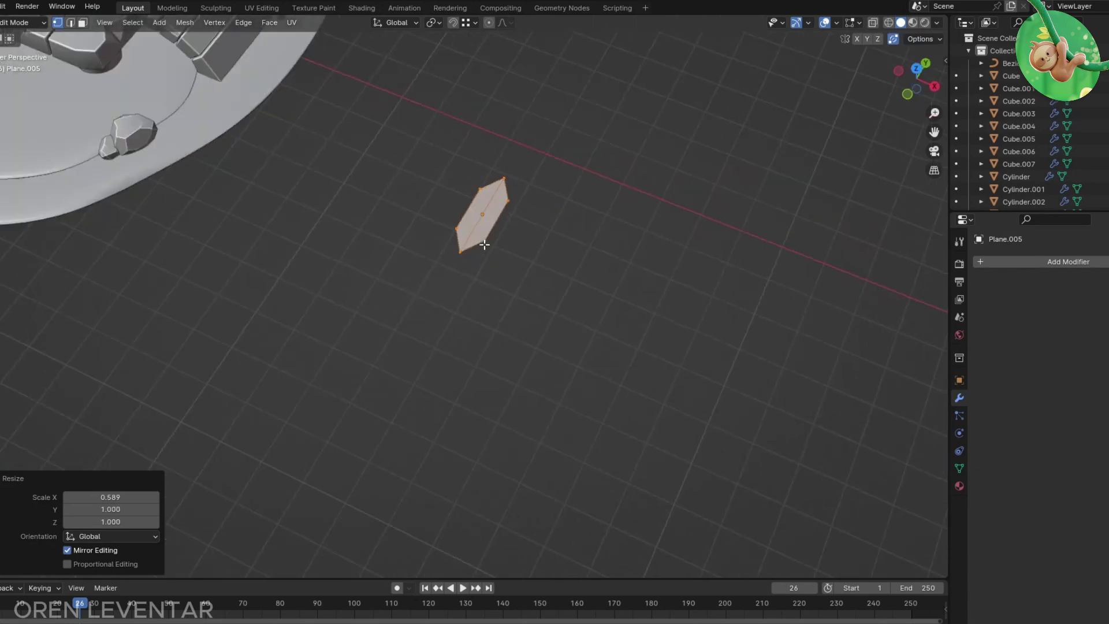
key("KP_7")
key("ctrl+3")
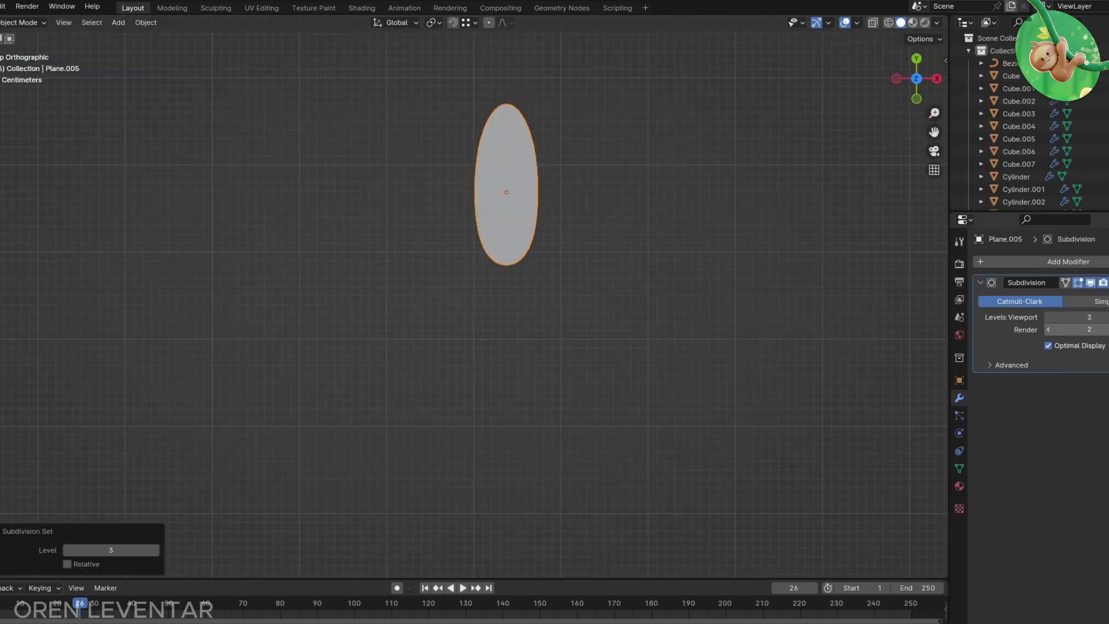
Step: Bevel the centre loop into a groove and push the crease down along Z
middle_click_drag(581, 300, 576, 221)
key("Tab")
scroll(479, 285, "up", 3)
key("KP_7")
key("ctrl+b")
left_click(423, 248)
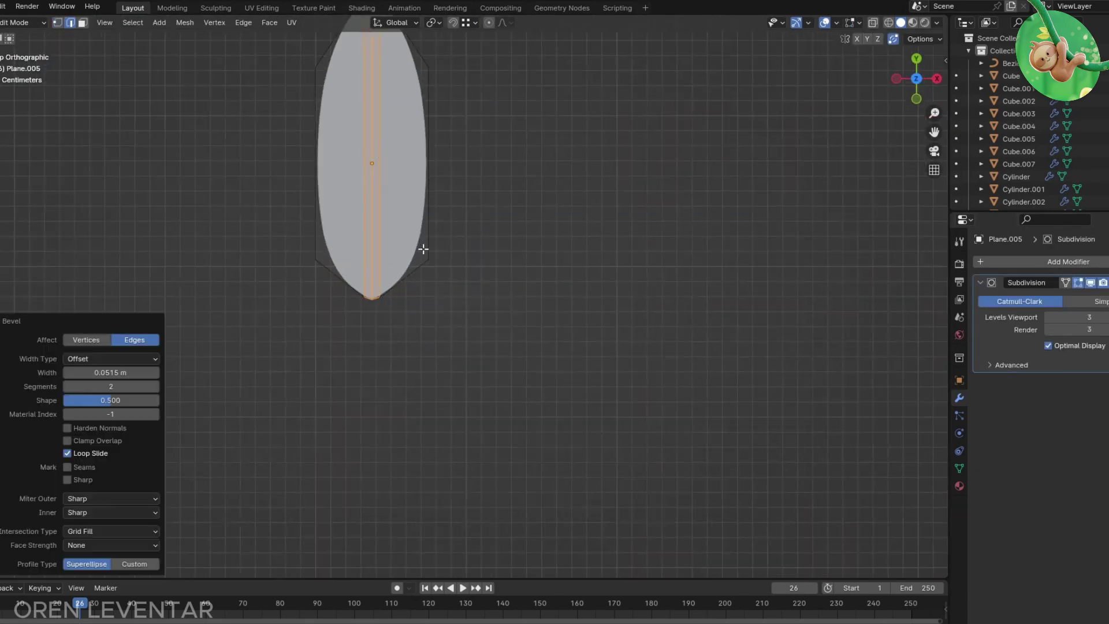
middle_click_drag(424, 247, 376, 180)
key("g")
key("z")
left_click(362, 172)
Step: Add a cross loop cut and widen the leaf along X at that loop
key("ctrl+r")
key("KP_7")
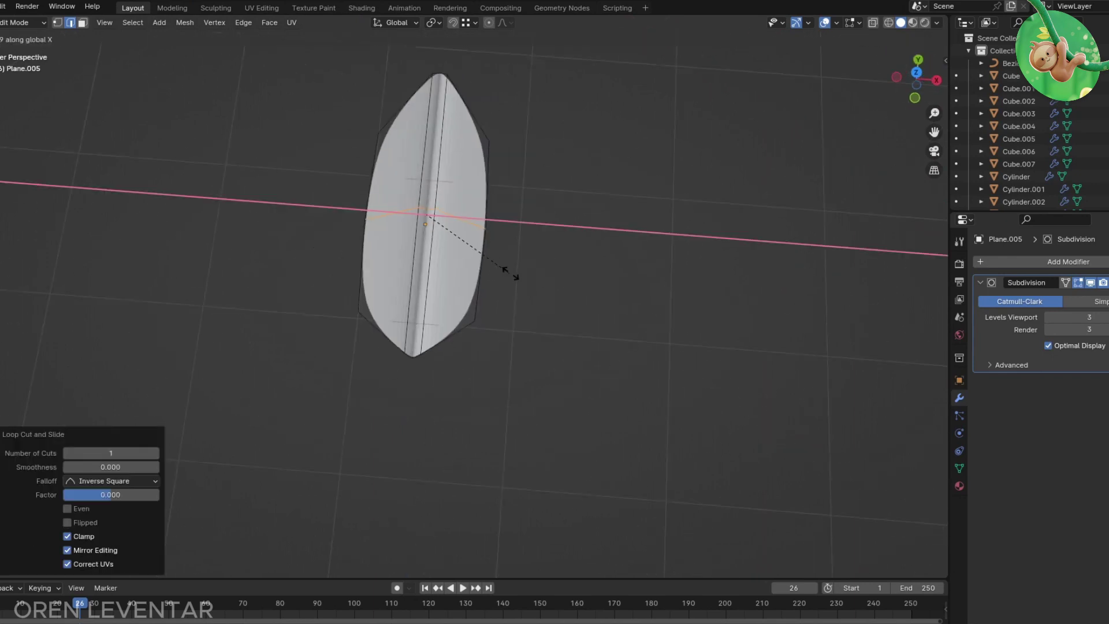
key("s")
key("x")
left_click(508, 272)
middle_click_drag(508, 272, 461, 214)
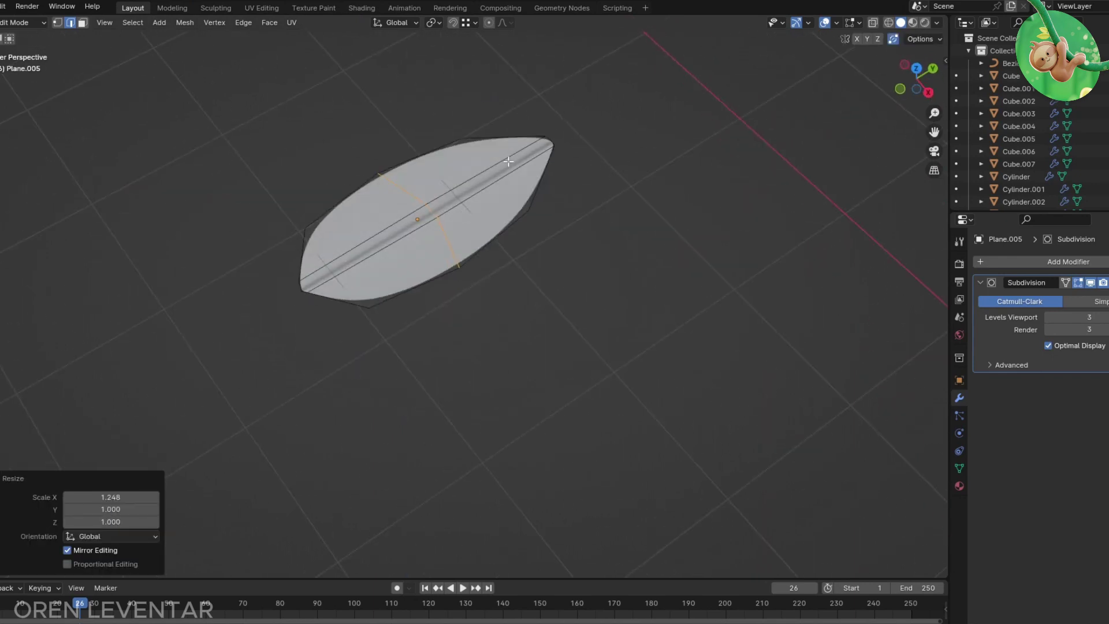
key("1")
key("r")
left_click(592, 154)
Step: Refine the leaf outline from the side view with a vertex move and an edge slide
key("KP_3")
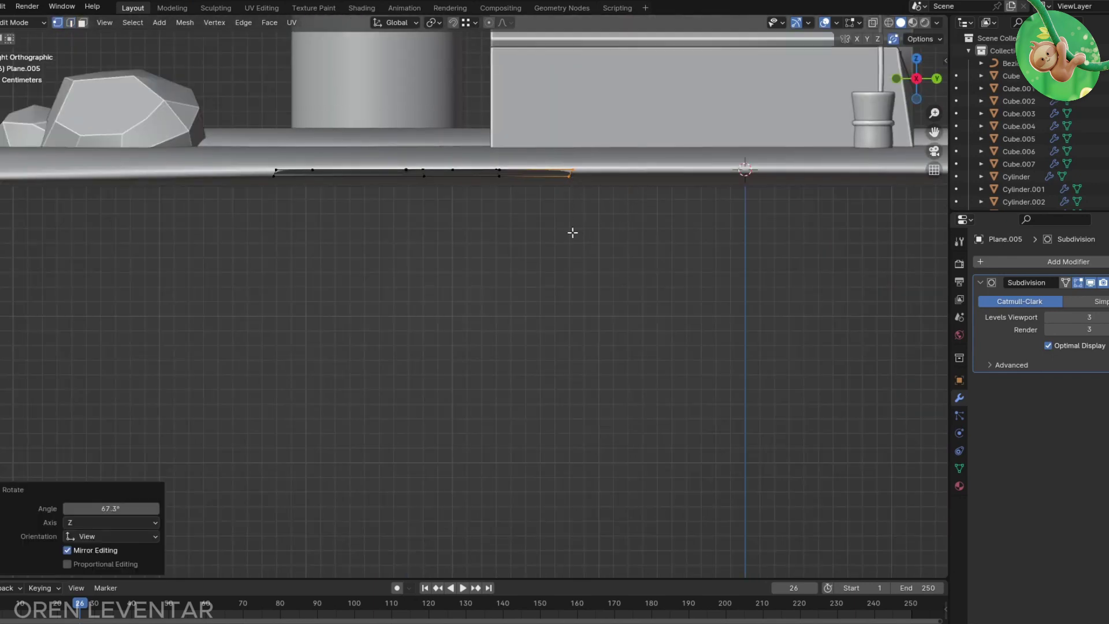
left_click(547, 300)
mouse_move(547, 300)
middle_mouse_down()
mouse_move(460, 339)
mouse_move(456, 234)
mouse_move(303, 202)
mouse_move(462, 175)
mouse_move(488, 190)
middle_mouse_up()
scroll(488, 190, "up", 4)
left_click(496, 239)
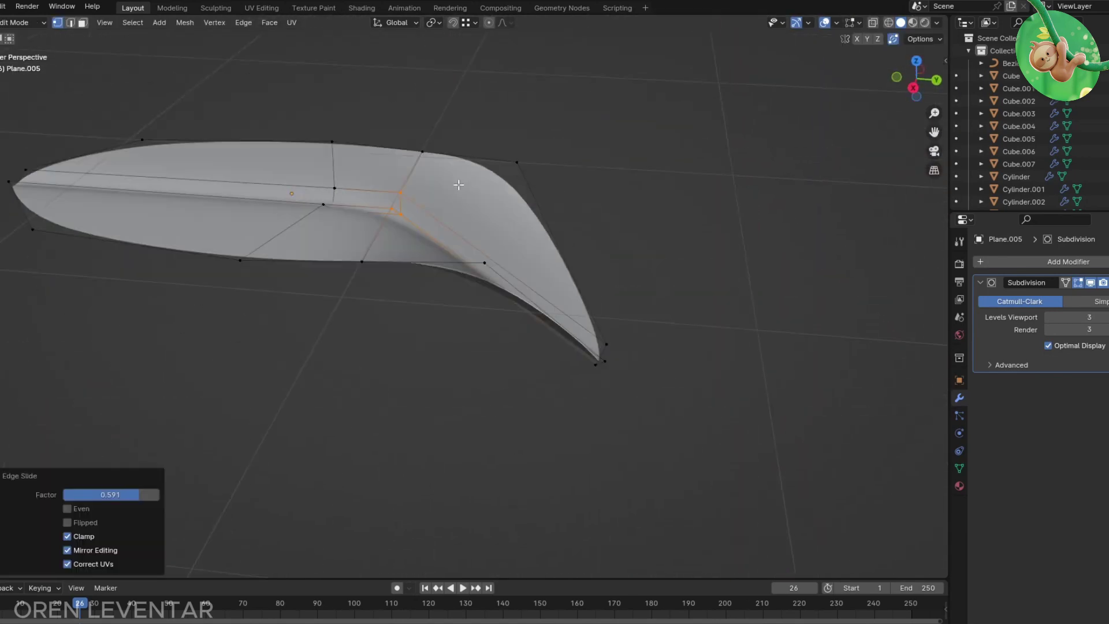
middle_click_drag(496, 240, 540, 171)
Step: Select the leaf's tip vertices and lift the tip along Z
left_click(277, 158)
left_click(511, 214, "shift")
key("g")
key("z")
mouse_move(512, 214)
middle_mouse_down()
mouse_move(396, 228)
mouse_move(470, 265)
mouse_move(448, 328)
mouse_move(410, 366)
mouse_move(487, 300)
mouse_move(400, 287)
middle_mouse_up()
left_click(452, 317)
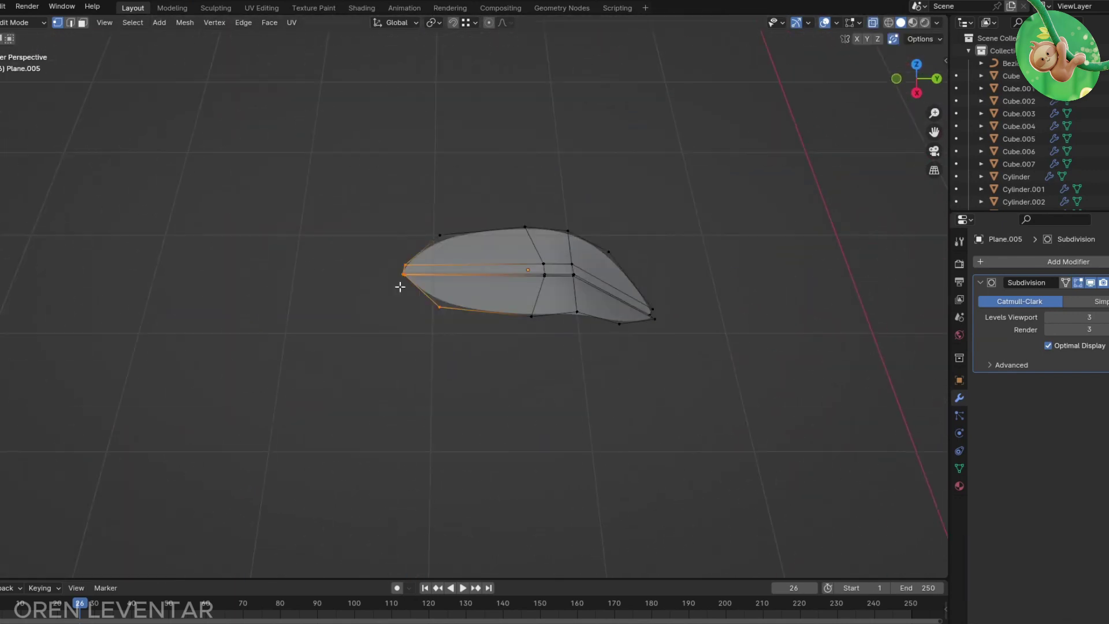
left_click(463, 369)
Step: Add another loop cut in edge mode and slide it along the leaf
middle_click_drag(464, 369, 370, 258)
scroll(520, 272, "up", 3)
key("2")
key("ctrl+r")
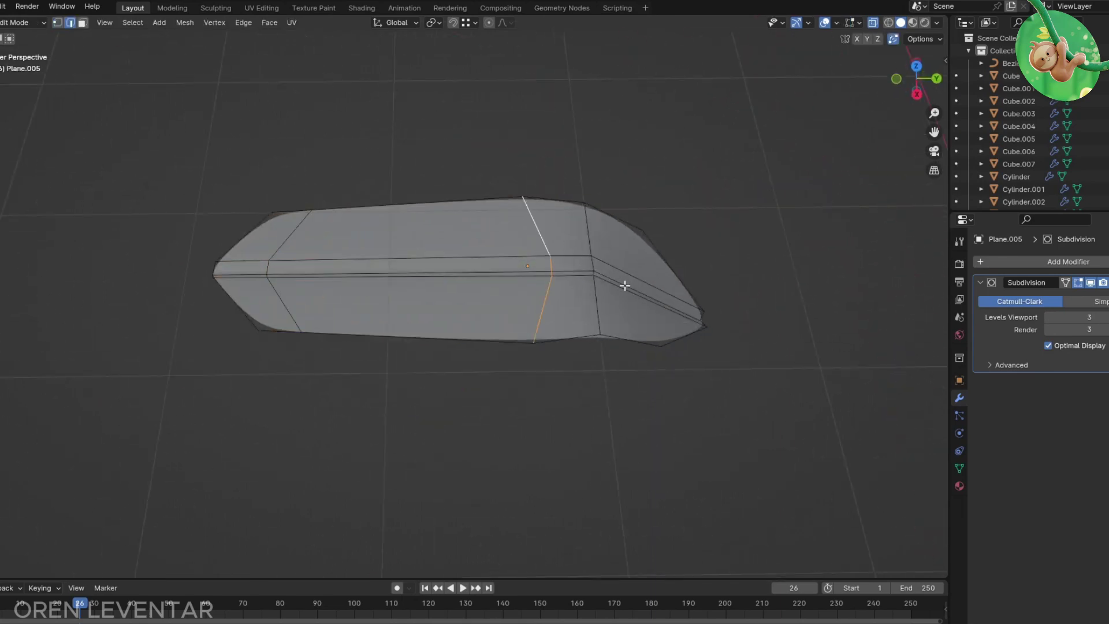
left_click(568, 278)
left_click(572, 323)
mouse_move(572, 323)
middle_mouse_down()
mouse_move(663, 265)
mouse_move(583, 404)
mouse_move(633, 295)
mouse_move(515, 317)
mouse_move(703, 333)
mouse_move(549, 279)
middle_mouse_up()
Step: Back in Object Mode, rotate the leaf 90° on X to stand upright
key("Tab")
scroll(531, 320, "down", 3)
key("r")
key("x")
key("9")
key("0")
key("Return")
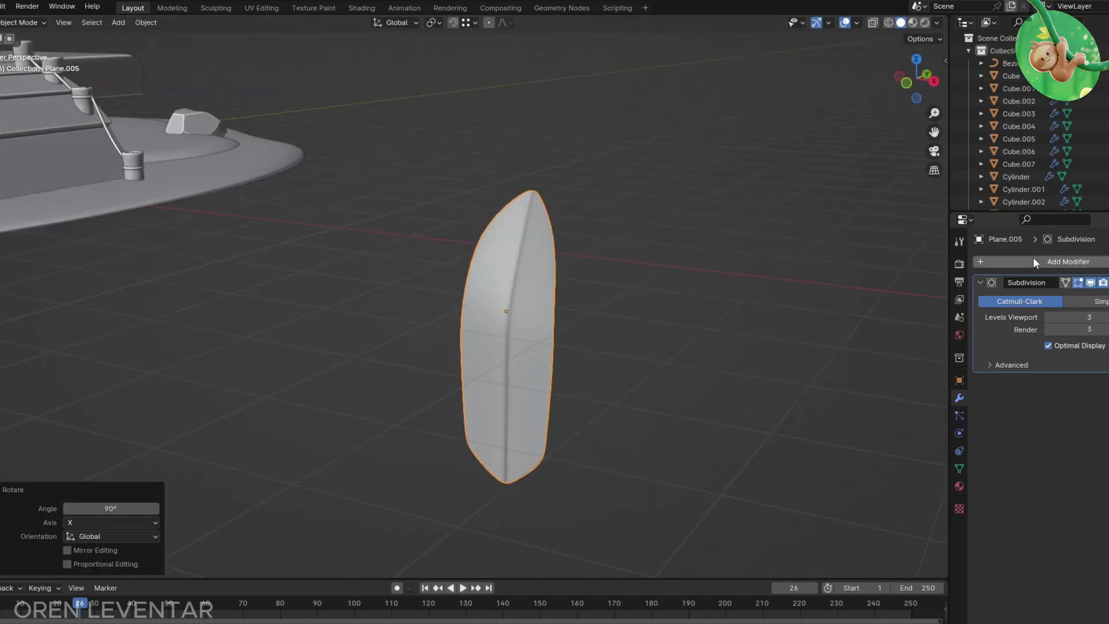
Step: Give the leaf a Solidify modifier with 0.16 m thickness
left_click(1034, 263)
left_click(834, 409)
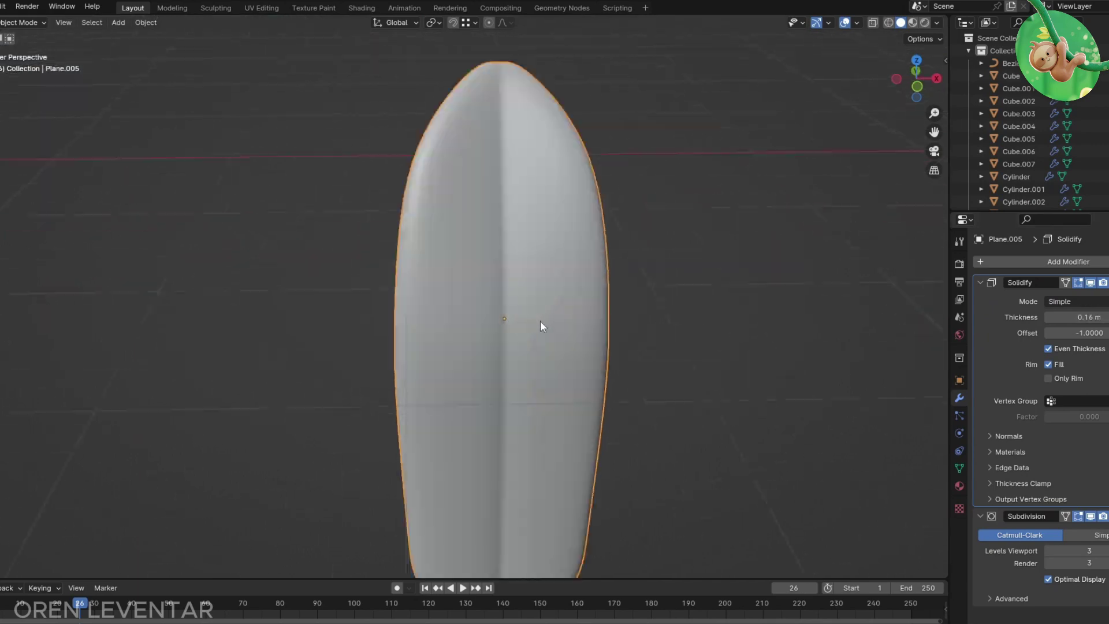
key("Tab")
mouse_move(540, 320)
middle_mouse_down()
mouse_move(460, 233)
mouse_move(704, 210)
mouse_move(609, 273)
mouse_move(634, 295)
middle_mouse_up()
Step: In Edit Mode, move the tip vertex along Y
key("g")
key("y")
left_click(594, 250)
key("KP_1")
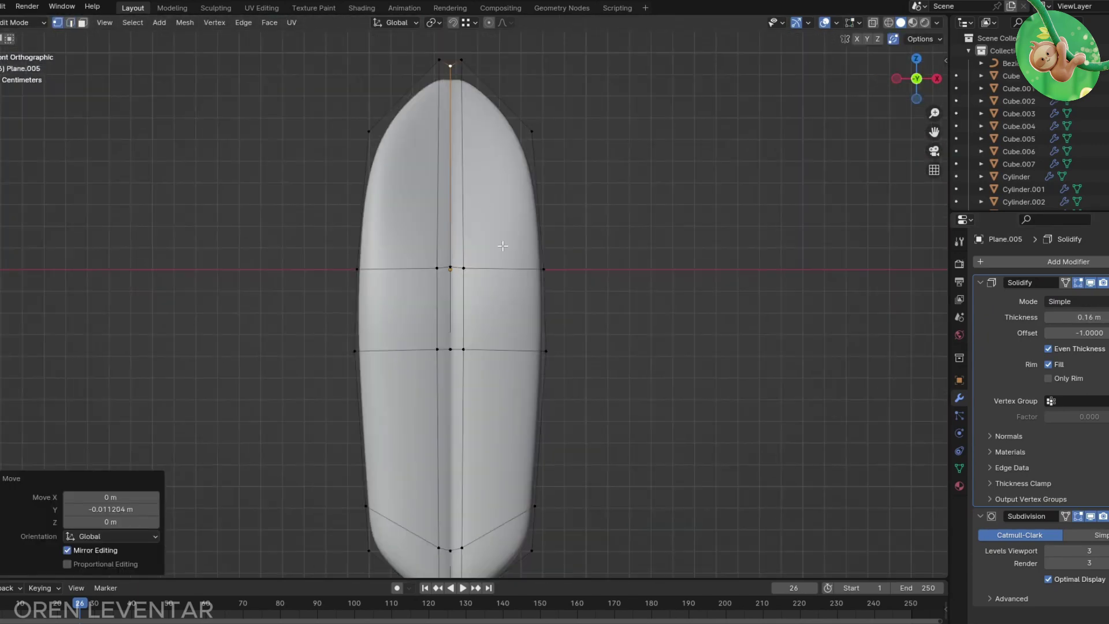
Step: Widen the middle and bottom edge loops along X and shift loops along Z
left_click(540, 335, "alt")
key("s")
key("x")
left_click(373, 263)
left_click(604, 297)
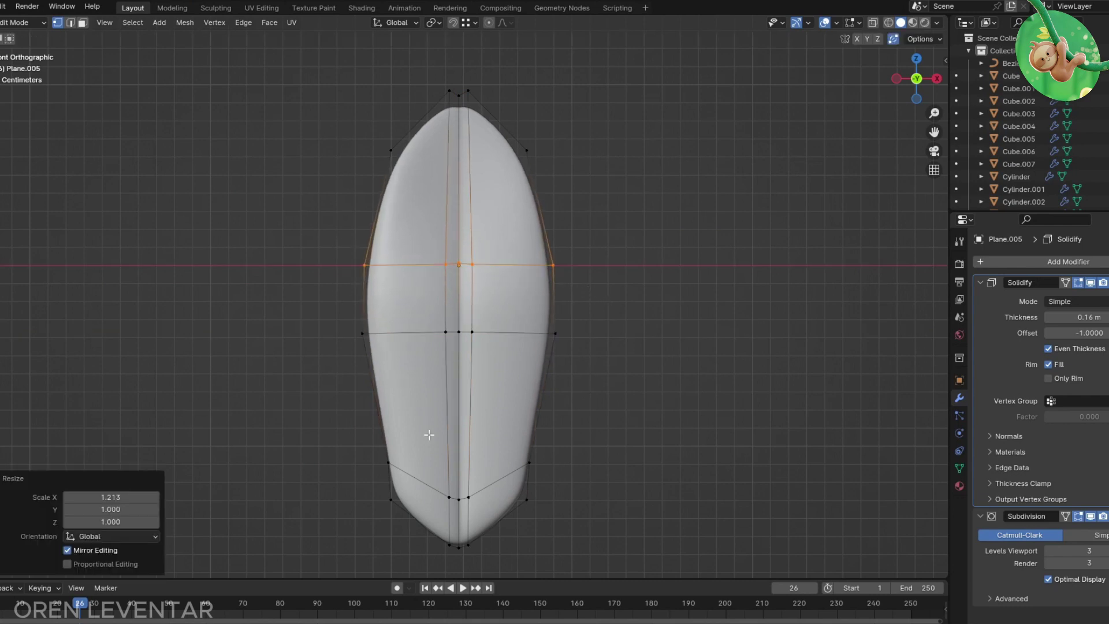
left_click(480, 482)
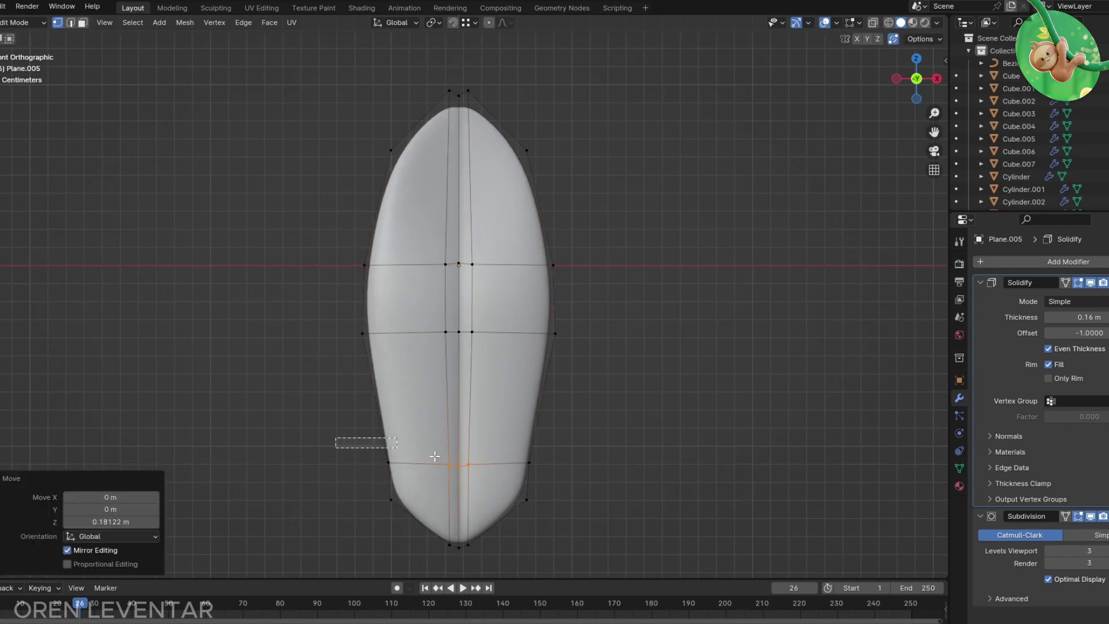
left_click(564, 476)
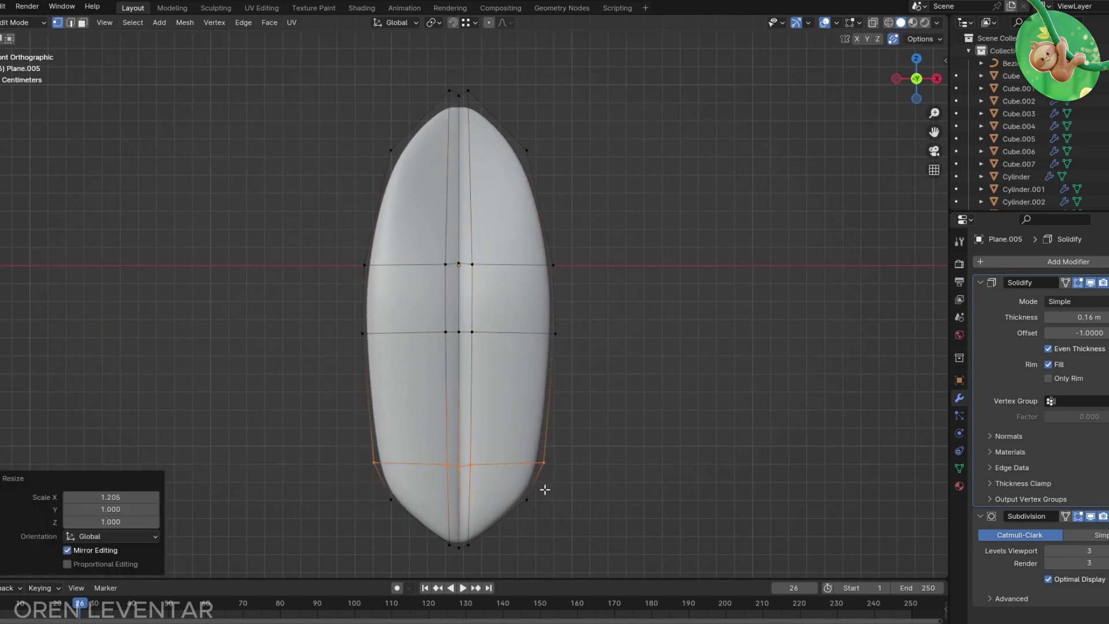
left_click(546, 544)
Step: Slide an edge loop and move it to bend the leaf
middle_click_drag(545, 545, 503, 372)
scroll(503, 372, "up", 3)
left_click(594, 390)
mouse_move(594, 390)
middle_mouse_down()
mouse_move(642, 358)
mouse_move(611, 389)
middle_mouse_up()
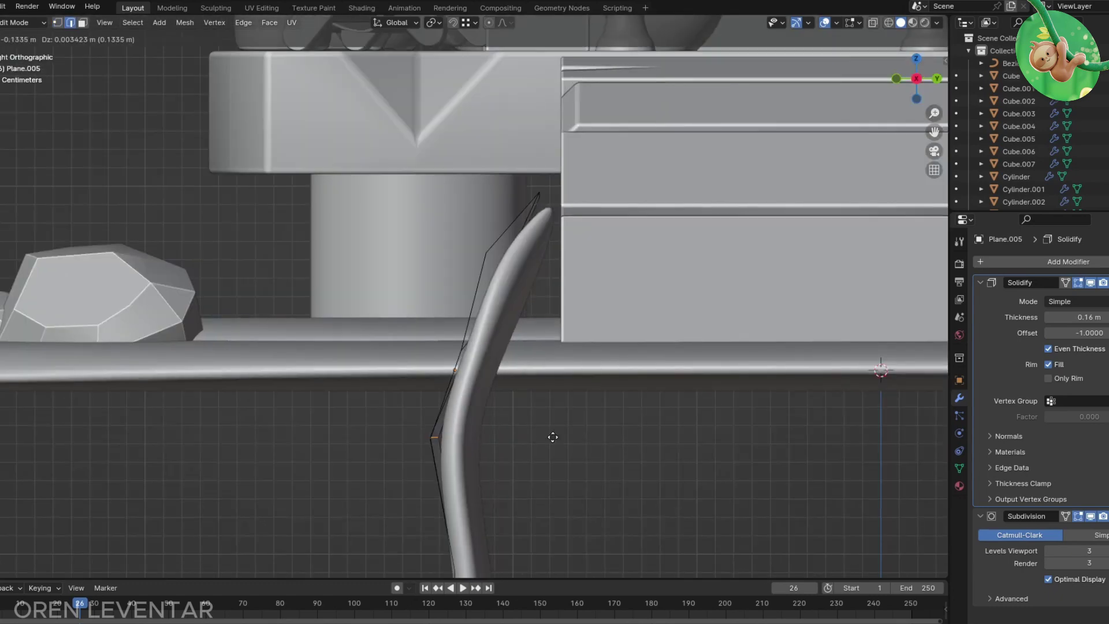
key("g")
left_click(568, 431)
Step: Check the bend from the side, select a vertex near the tip, and return to Object Mode
key("KP_3")
mouse_move(568, 431)
middle_mouse_down()
mouse_move(525, 329)
mouse_move(533, 299)
middle_mouse_up()
scroll(529, 343, "up", 3)
key("1")
left_click(540, 316)
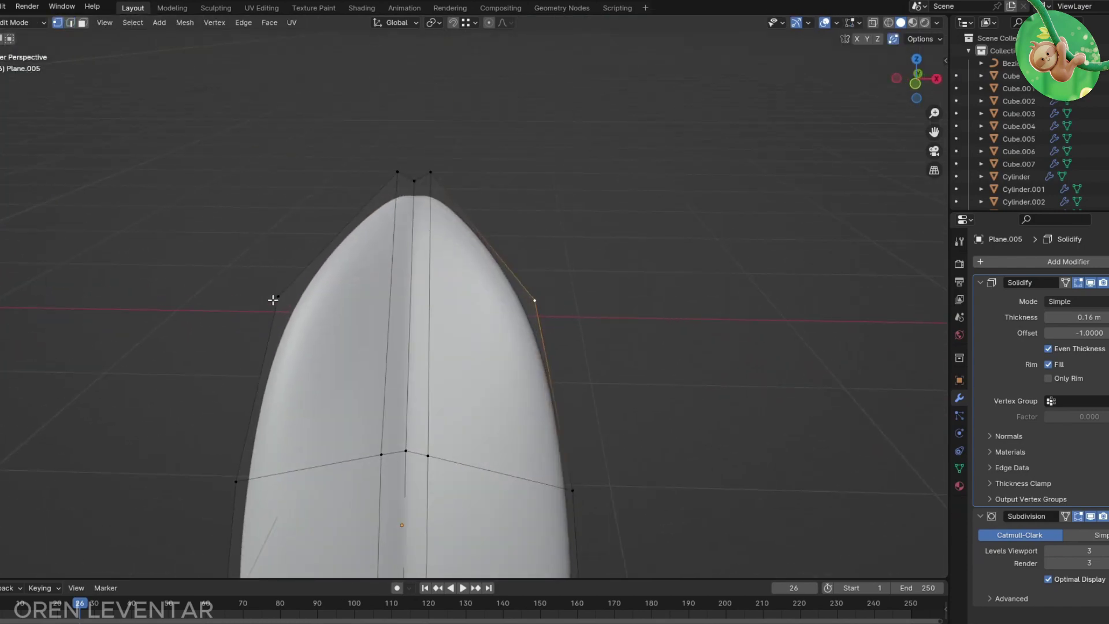
middle_click_drag(273, 299, 623, 329)
key("Tab")
scroll(527, 358, "down", 5)
Step: Raise the leaf mesh in Edit Mode, then apply the leaf's rotation and scale
middle_click_drag(527, 358, 653, 392)
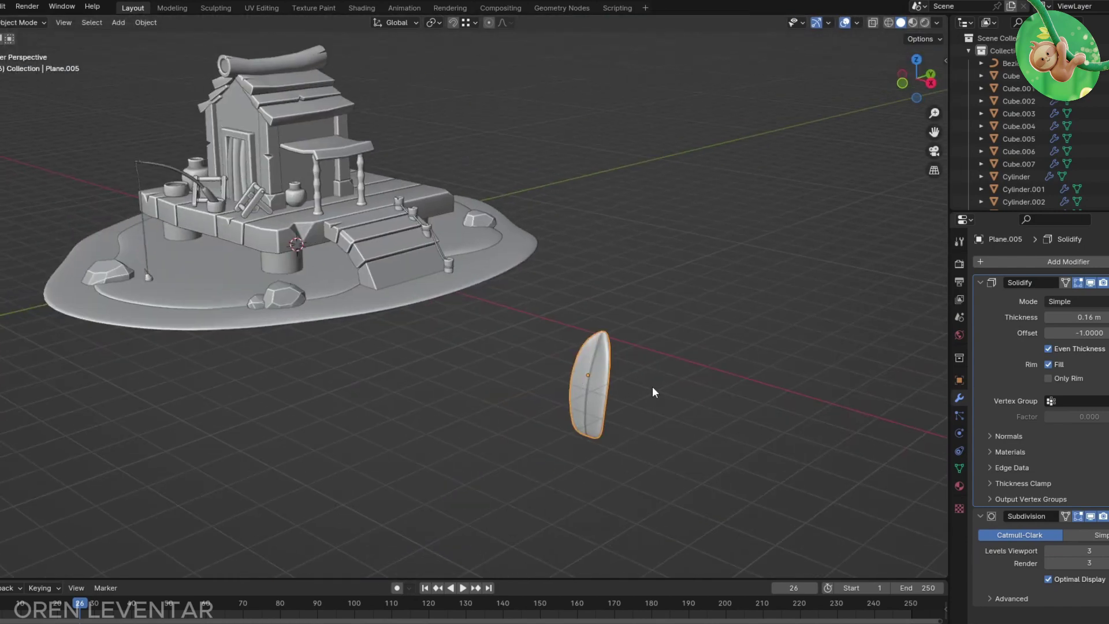
key("KP_1")
key("Tab")
key("KP_Decimal")
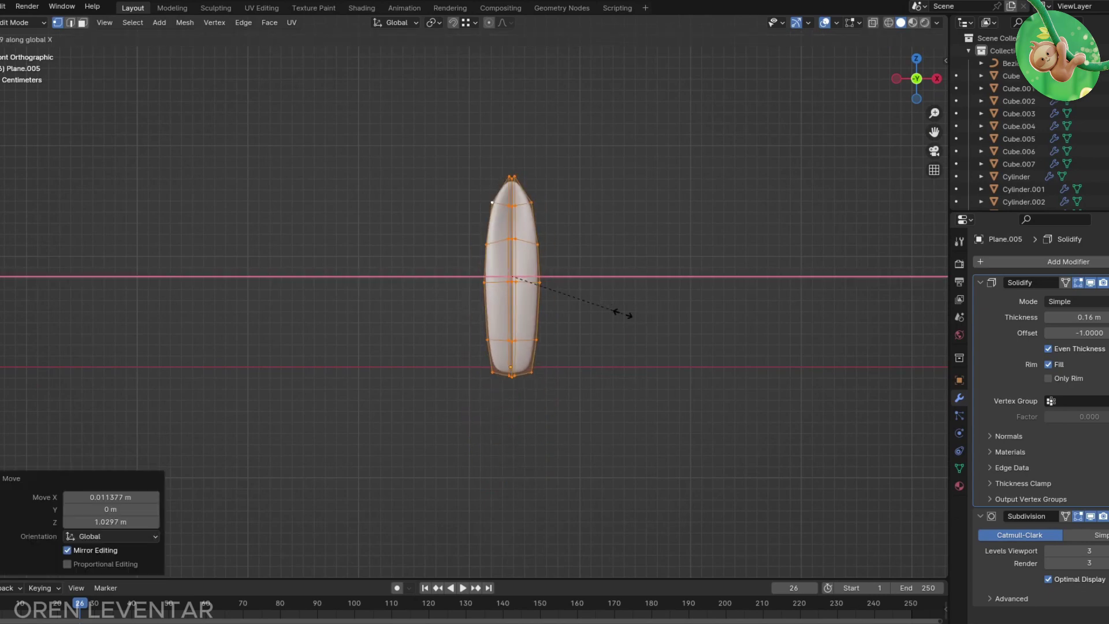
left_click(624, 315)
key("Tab")
middle_click_drag(624, 315, 555, 347)
key("ctrl+a")
left_click(529, 331)
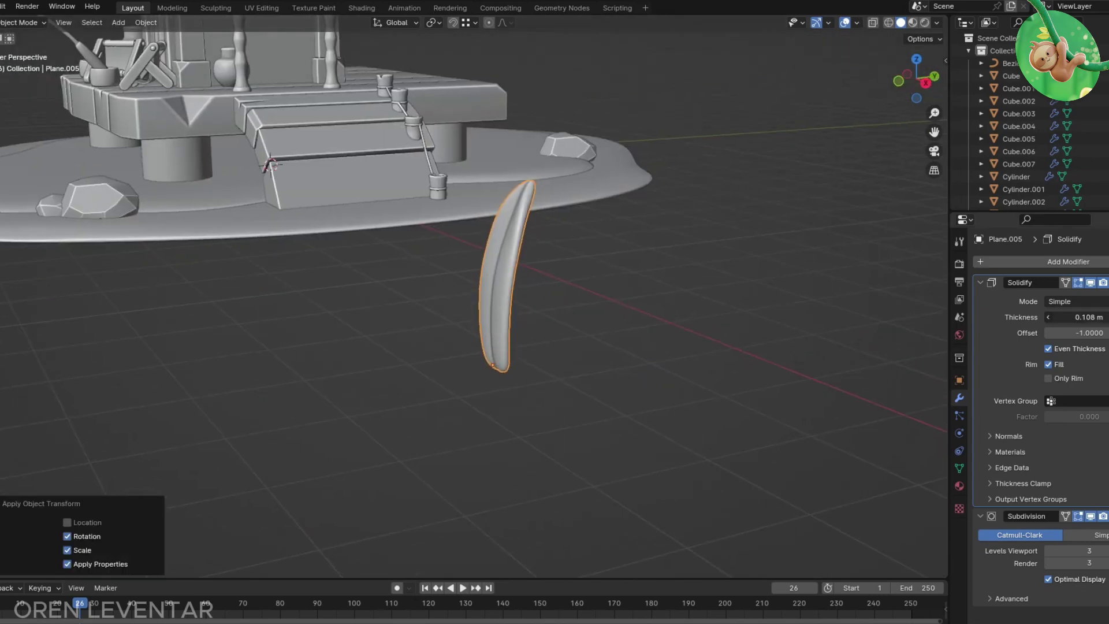
Step: Bend the leaf's tip vertices to curve the blade
key("KP_Decimal")
key("Tab")
middle_click_drag(562, 309, 628, 287)
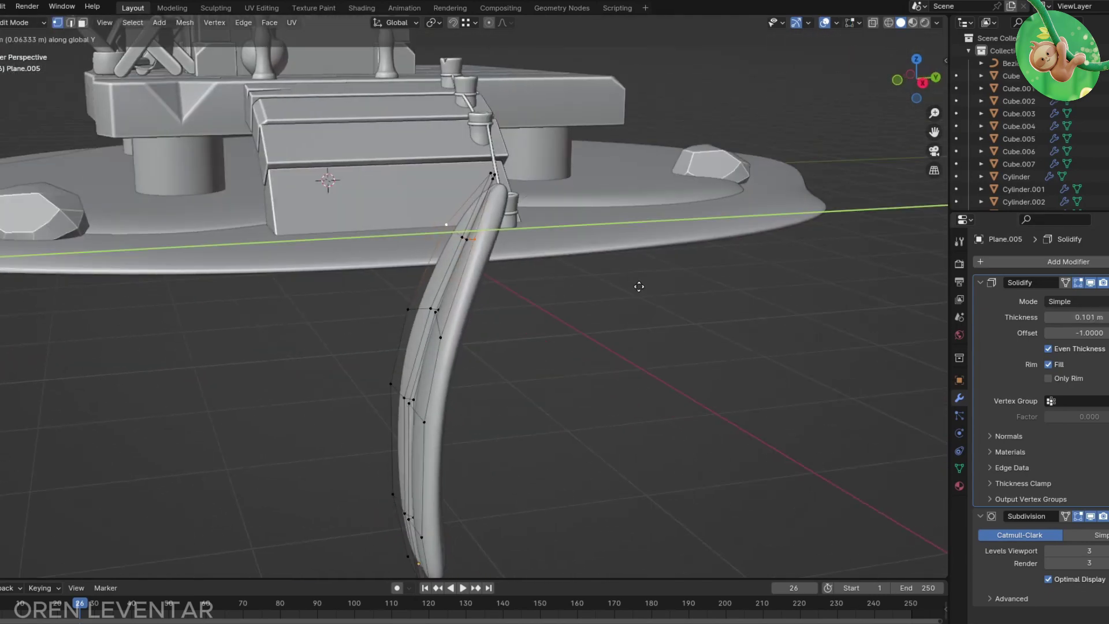
left_click(639, 287)
key("Tab")
Step: In top view, move the leaf beside the front rock and lift it along Z
key("KP_Decimal")
scroll(619, 297, "down", 6)
key("KP_7")
left_click_drag(626, 292, 92, 444)
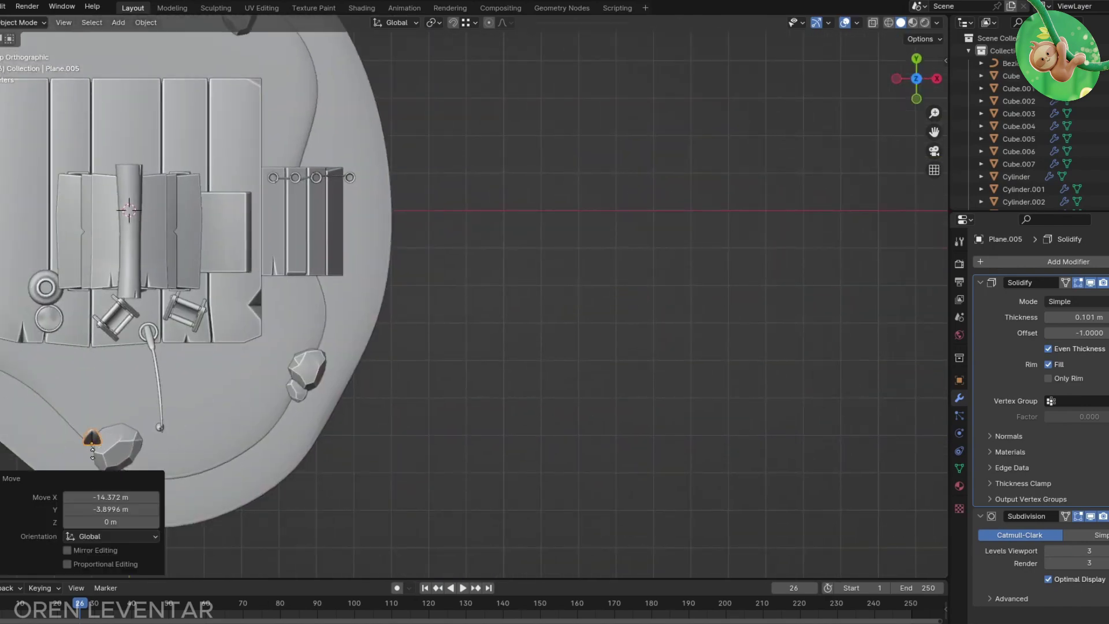
middle_click_drag(93, 454, 150, 396)
left_click(64, 356)
key("KP_7")
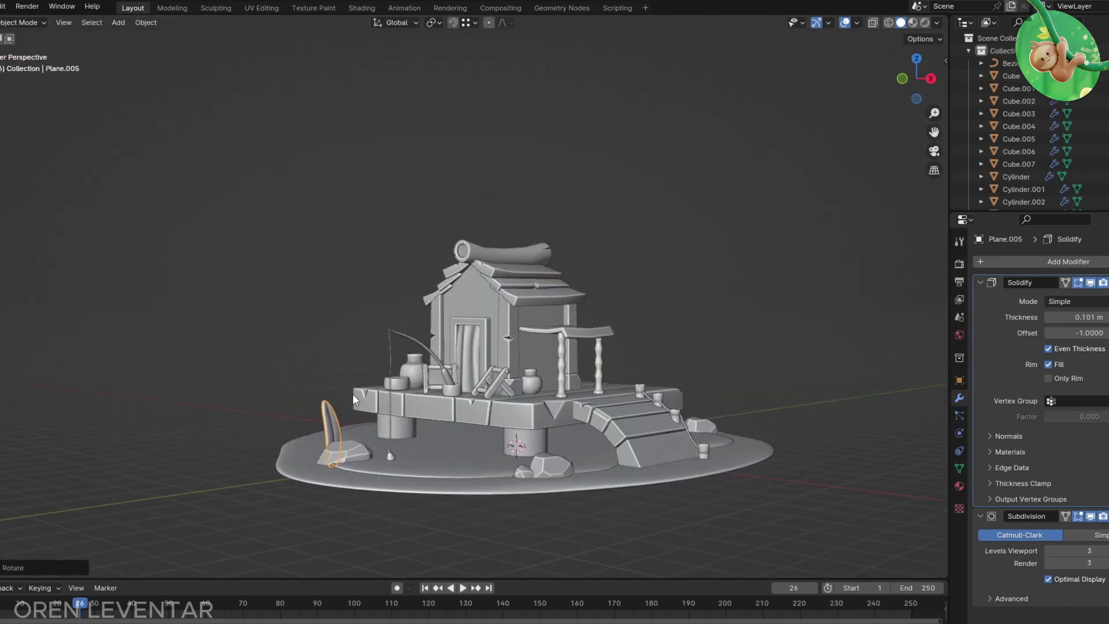
key("KP_Decimal")
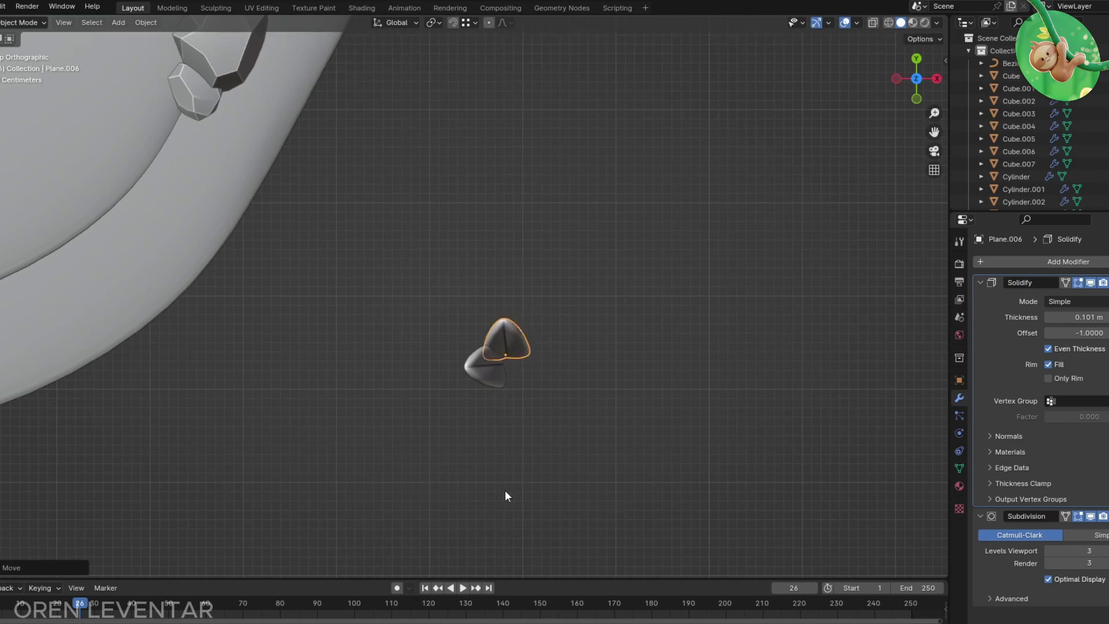
Step: Scale the leaf copy, reposition it horizontally, and select the second leaf
left_click(572, 462)
mouse_move(572, 462)
middle_mouse_down()
mouse_move(532, 348)
mouse_move(467, 392)
middle_mouse_up()
key("g")
key("z")
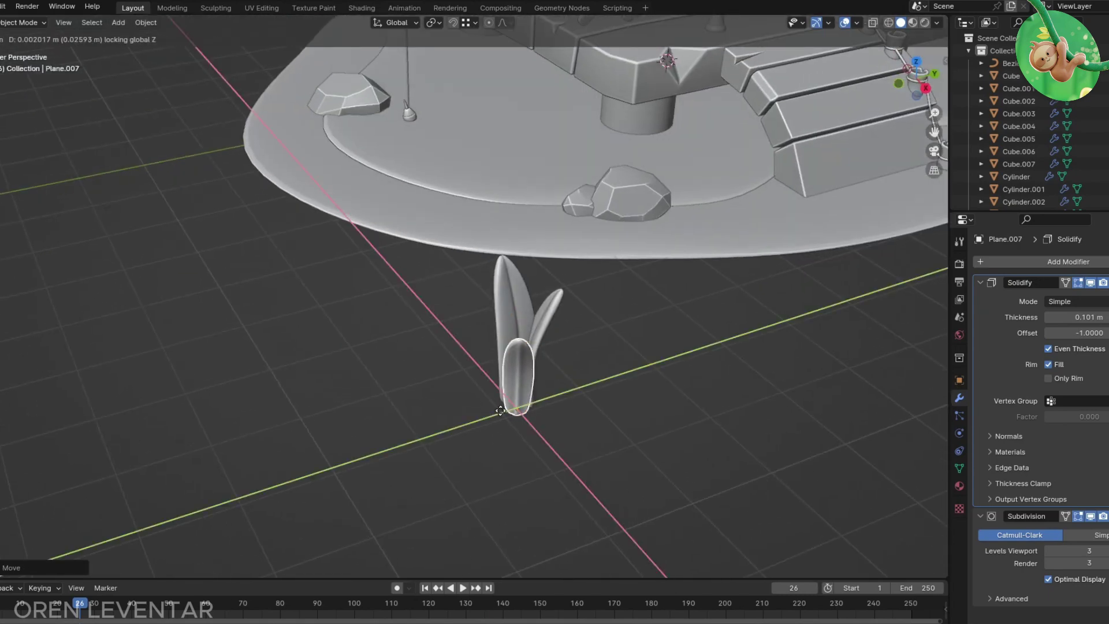
left_click(556, 371)
Step: Duplicate the leaf and rotate the copy outward to fan the clump
key("shift+d")
mouse_move(584, 381)
middle_mouse_down()
mouse_move(806, 375)
mouse_move(678, 359)
mouse_move(609, 404)
mouse_move(665, 419)
mouse_move(491, 445)
middle_mouse_up()
scroll(619, 404, "up", 2)
key("r")
left_click(696, 438)
scroll(687, 444, "down", 3)
Step: Move another leaf in top view to complete the three-blade tuft beside the rock
left_click(502, 450)
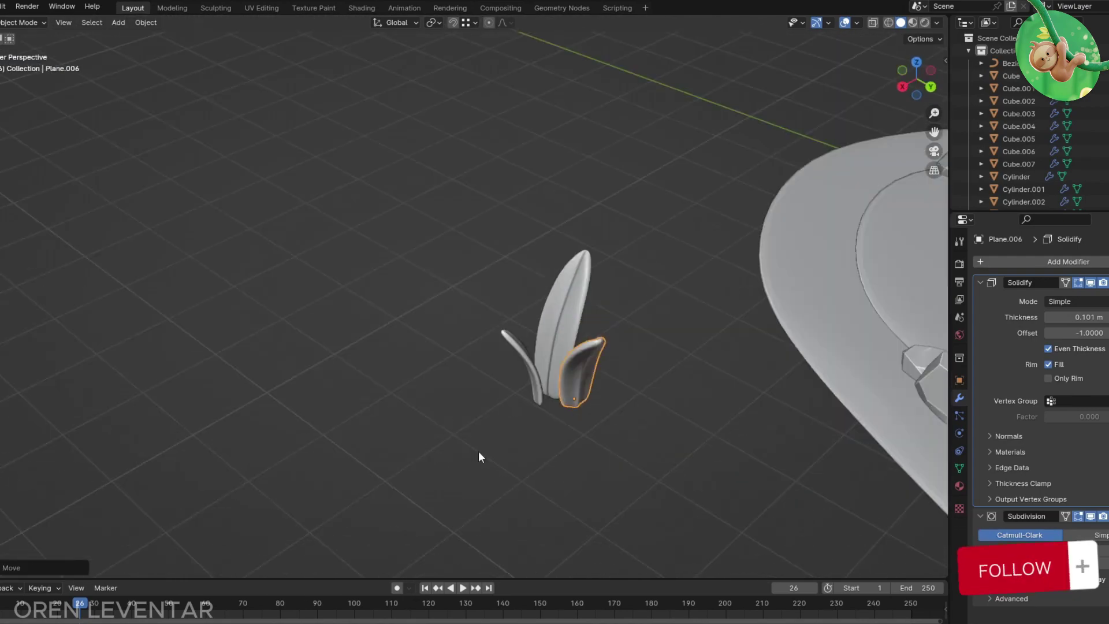
scroll(695, 514, "up", 3)
key("KP_7")
key("g")
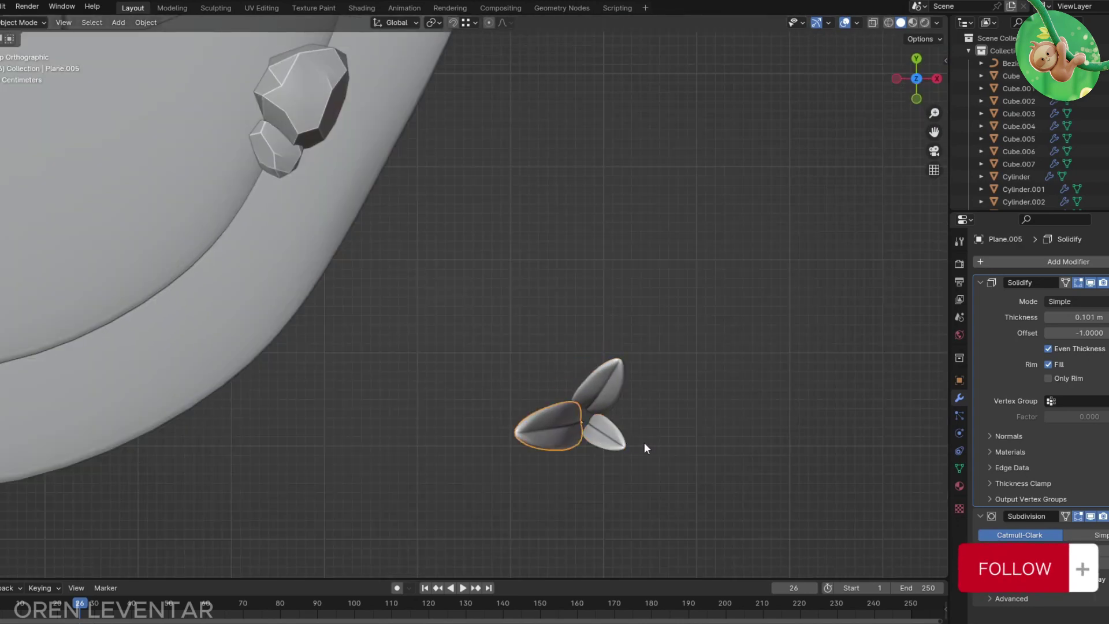
left_click(639, 417)
middle_click_drag(639, 417, 632, 430)
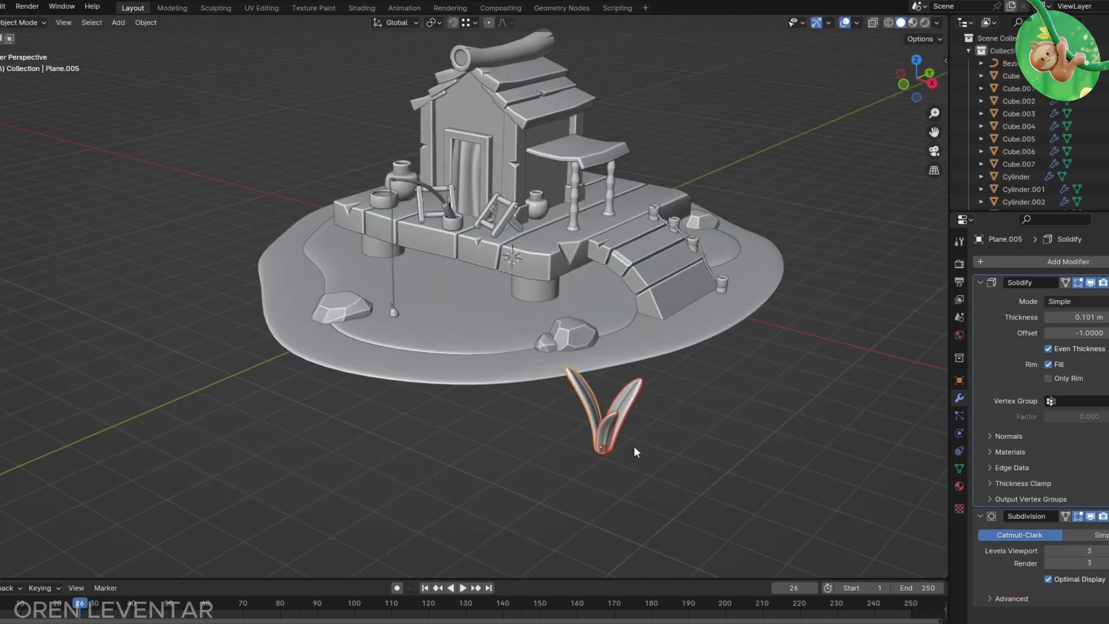
key("KP_7")
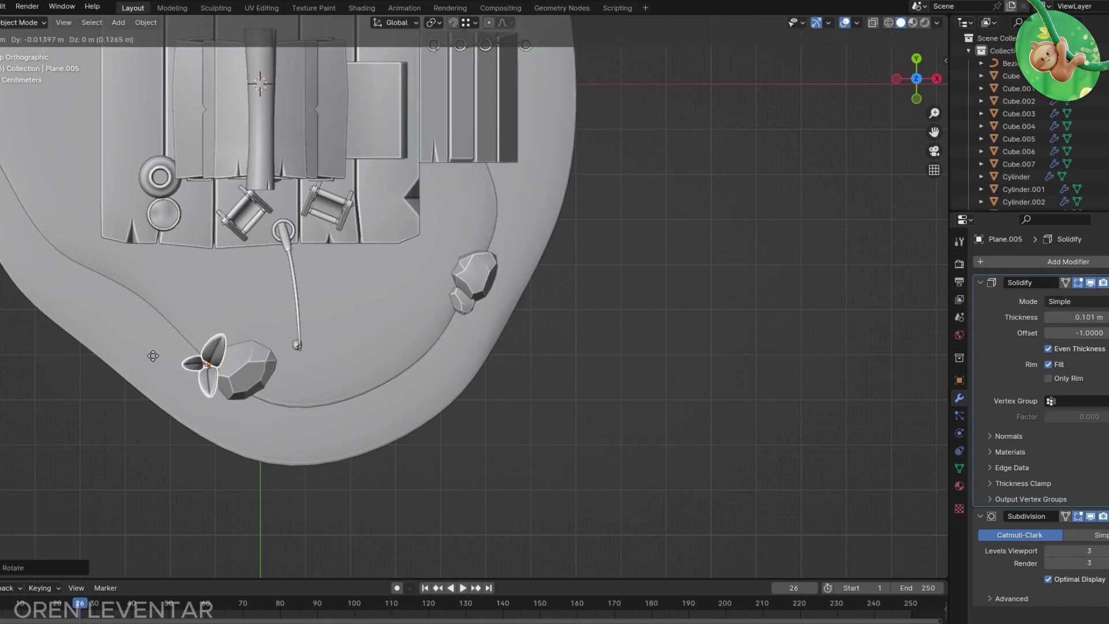
Step: Place the grass clump beside the rock, rotate its leaf upright and resize it
left_click(407, 245)
mouse_move(406, 245)
middle_mouse_down()
mouse_move(389, 244)
mouse_move(462, 307)
middle_mouse_up()
key("r")
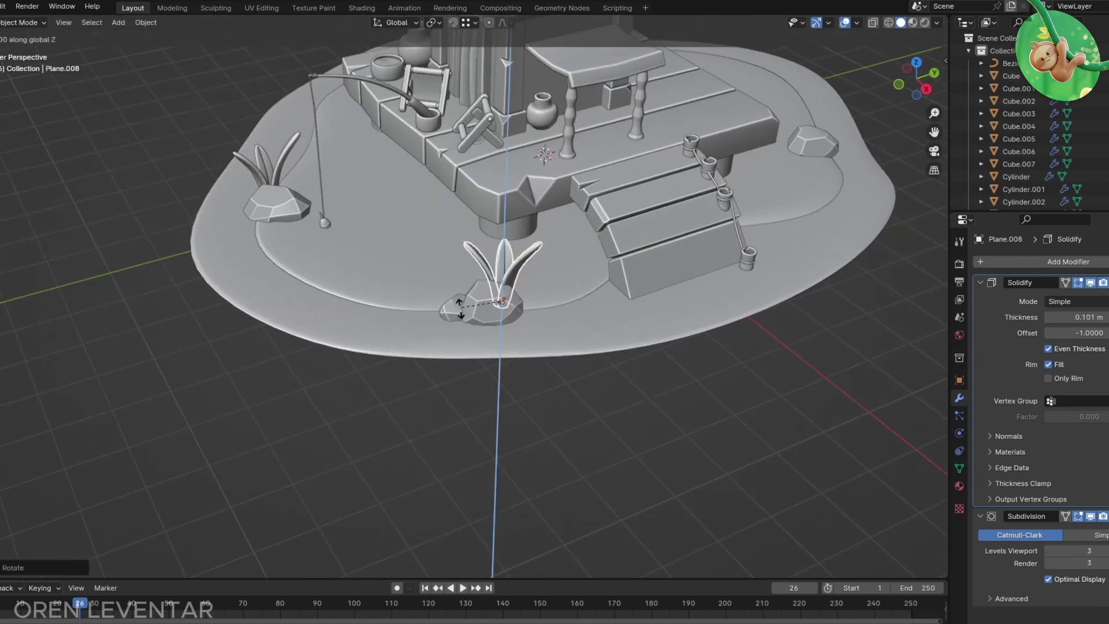
left_click(553, 261)
key("s")
mouse_move(850, 96)
middle_mouse_down()
mouse_move(787, 292)
mouse_move(384, 249)
middle_mouse_up()
Step: Duplicate the grass clump and move the copy to a new spot across the island
key("shift+d")
left_click(721, 289)
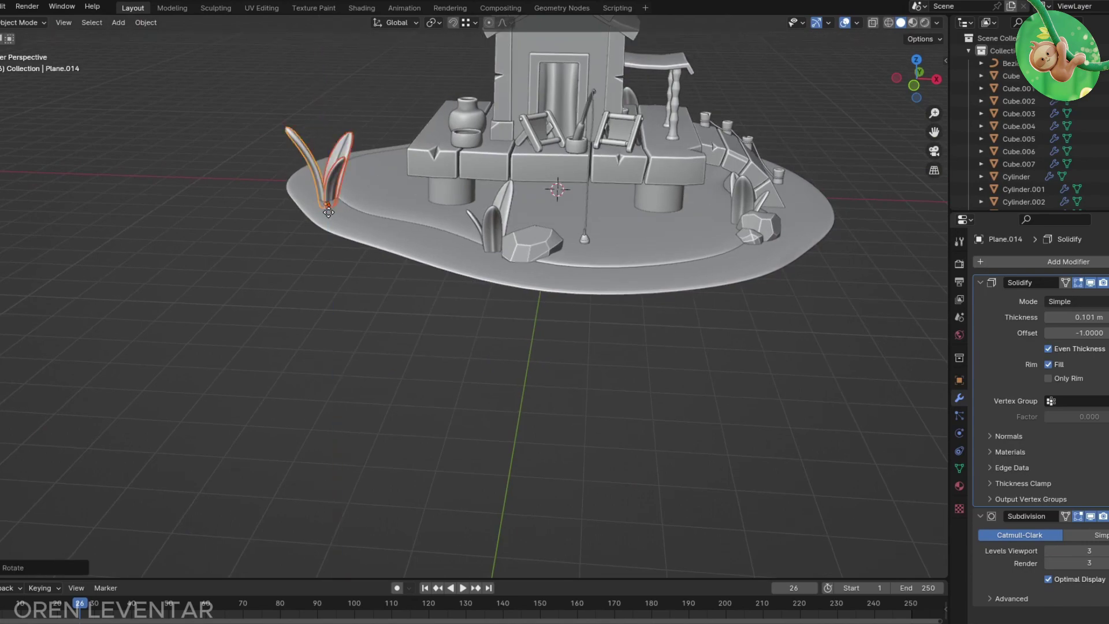
mouse_move(328, 213)
middle_mouse_down()
mouse_move(343, 208)
mouse_move(276, 172)
mouse_move(277, 272)
middle_mouse_up()
key("g")
scroll(276, 172, "down", 3)
scroll(276, 172, "up", 4)
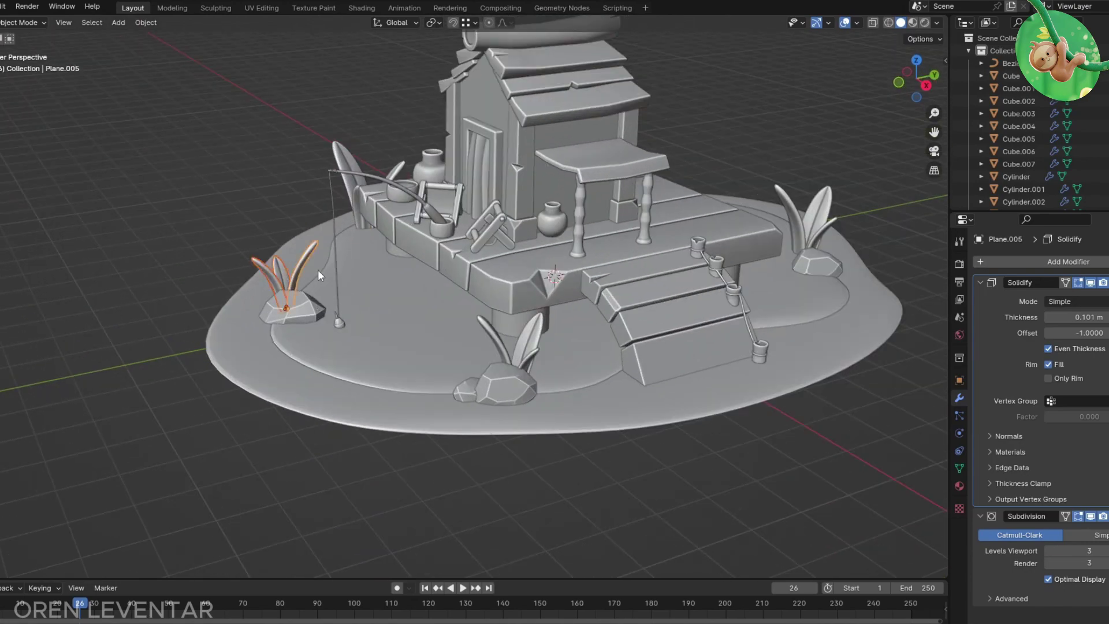
left_click(622, 313)
Step: Slide the copy on the horizontal plane, then duplicate the right-side grass clump flat along the ground
middle_click_drag(622, 313, 625, 286)
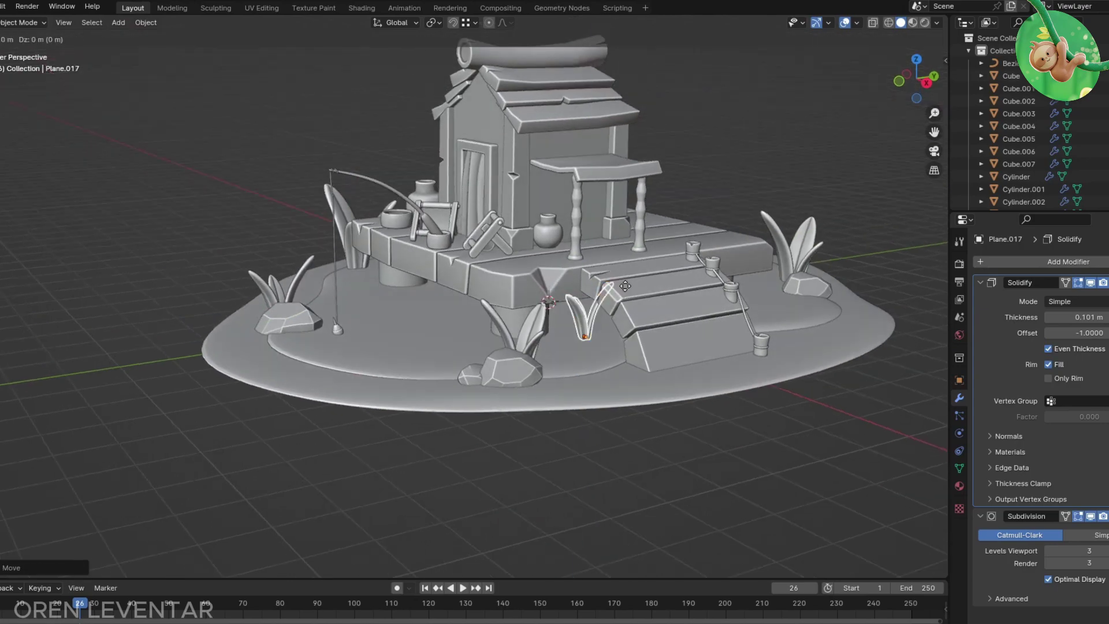
mouse_move(534, 335)
middle_mouse_down()
mouse_move(718, 393)
mouse_move(577, 286)
middle_mouse_up()
key("shift+z")
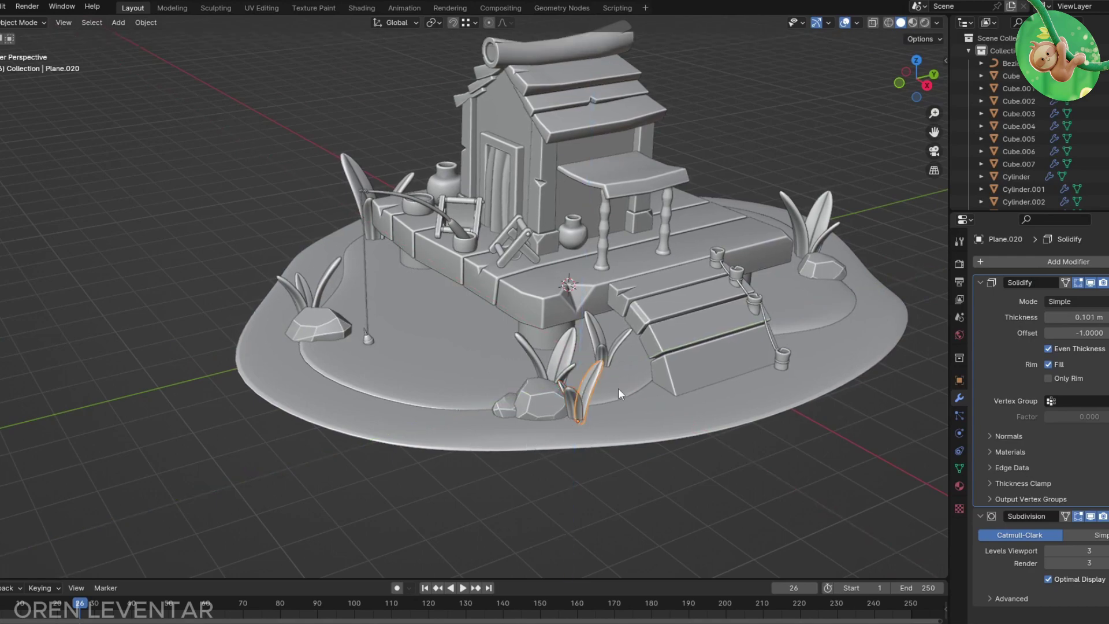
mouse_move(595, 407)
middle_mouse_down()
mouse_move(656, 497)
mouse_move(802, 283)
mouse_move(598, 387)
mouse_move(424, 328)
mouse_move(282, 220)
middle_mouse_up()
left_click(801, 283)
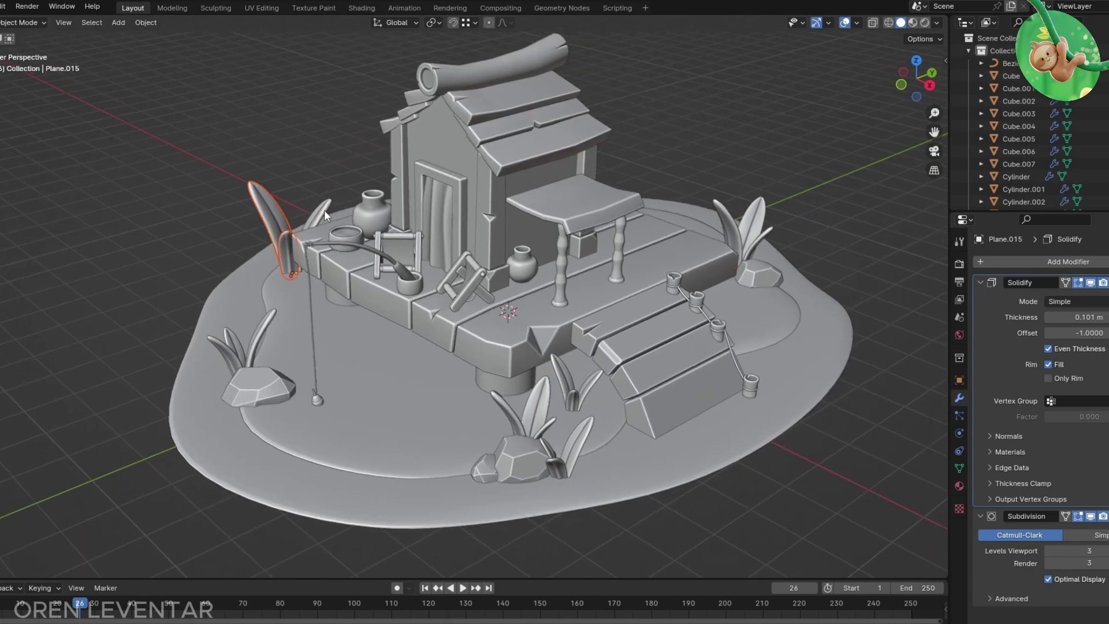
key("shift+d")
key("shift+z")
Step: Set the viewport focal length to 150 mm in the sidebar View settings
scroll(696, 199, "down", 2)
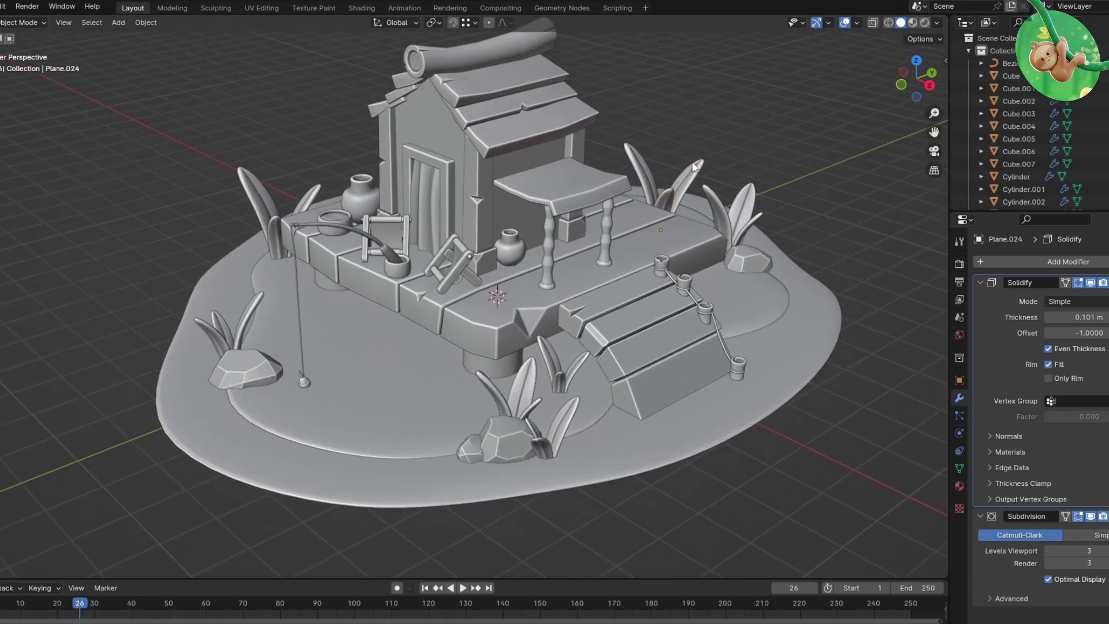
scroll(687, 213, "down", 2)
scroll(647, 227, "down", 1)
key("n")
left_click(895, 75)
type("150")
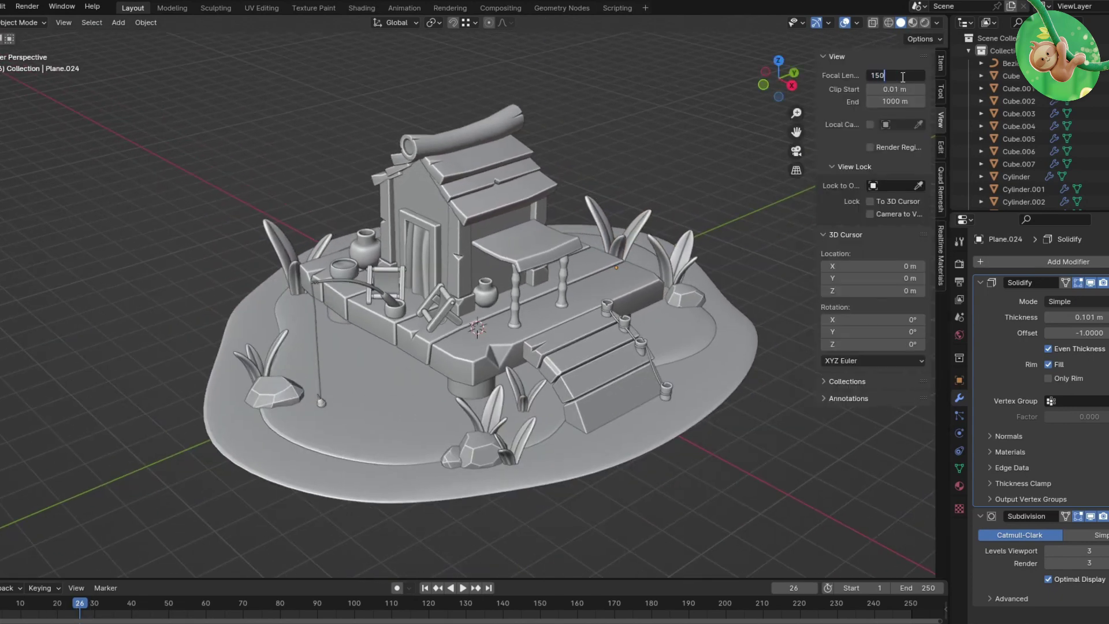